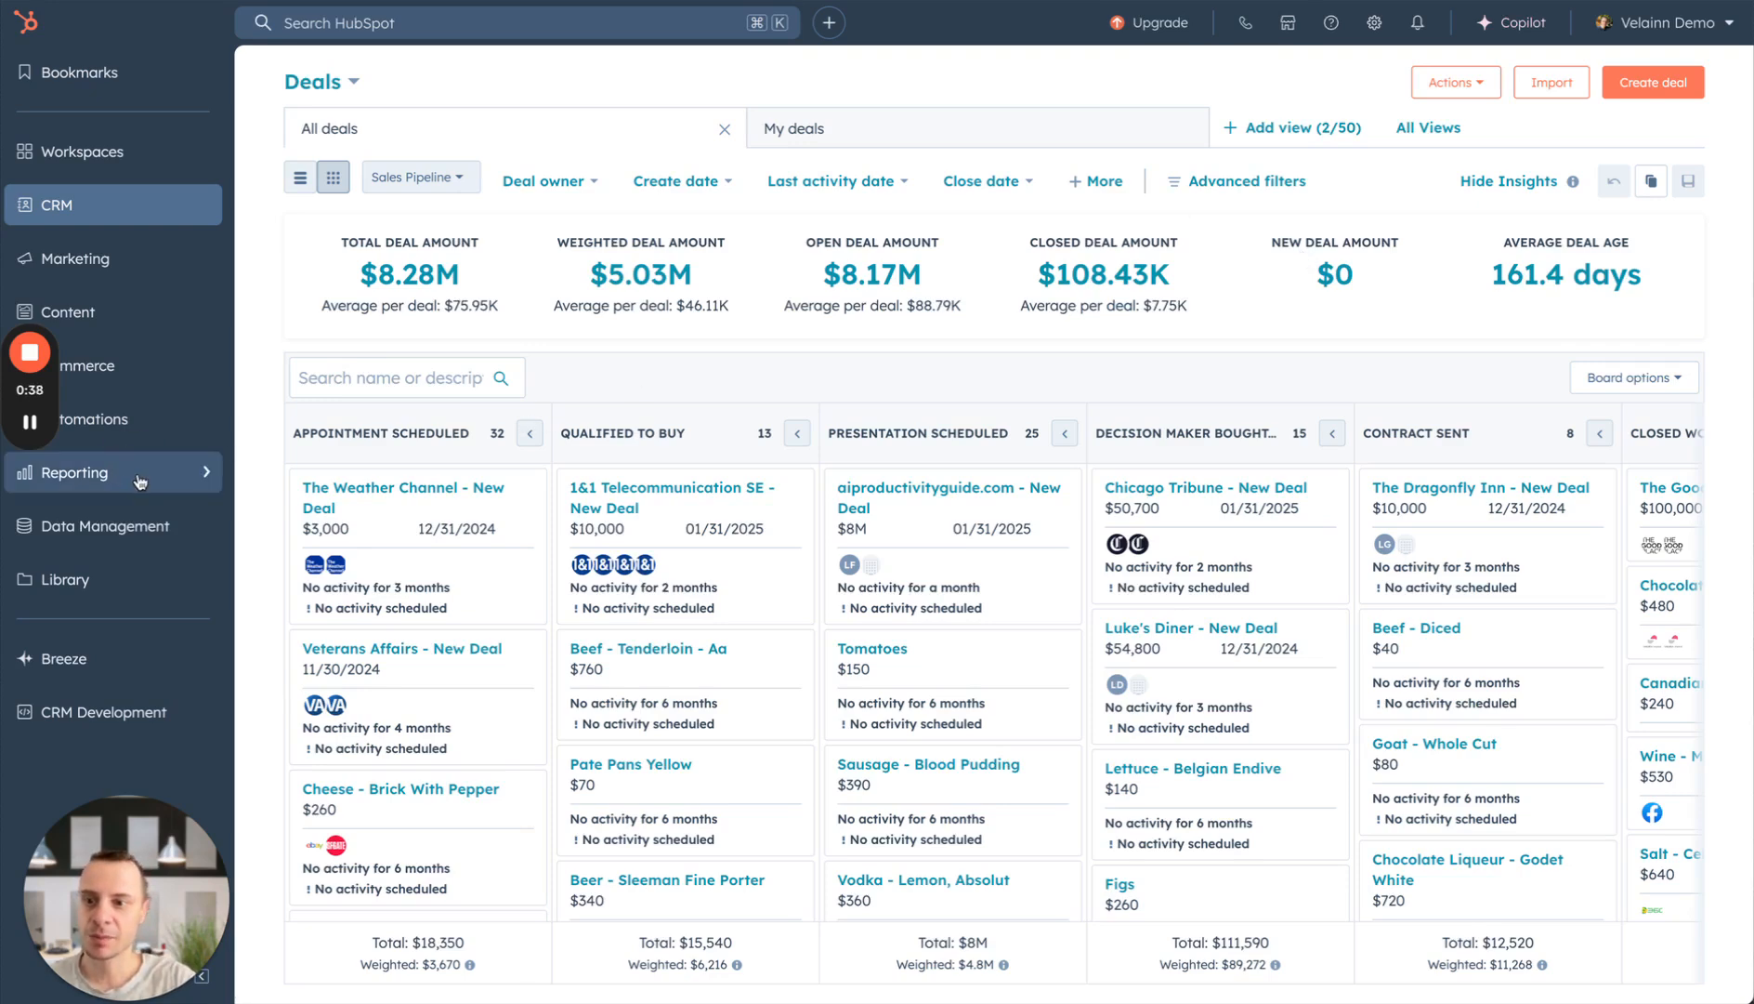
- Open the Goals page under Reporting and look through its team performance, user performance and overview views
mouse_move(119, 481)
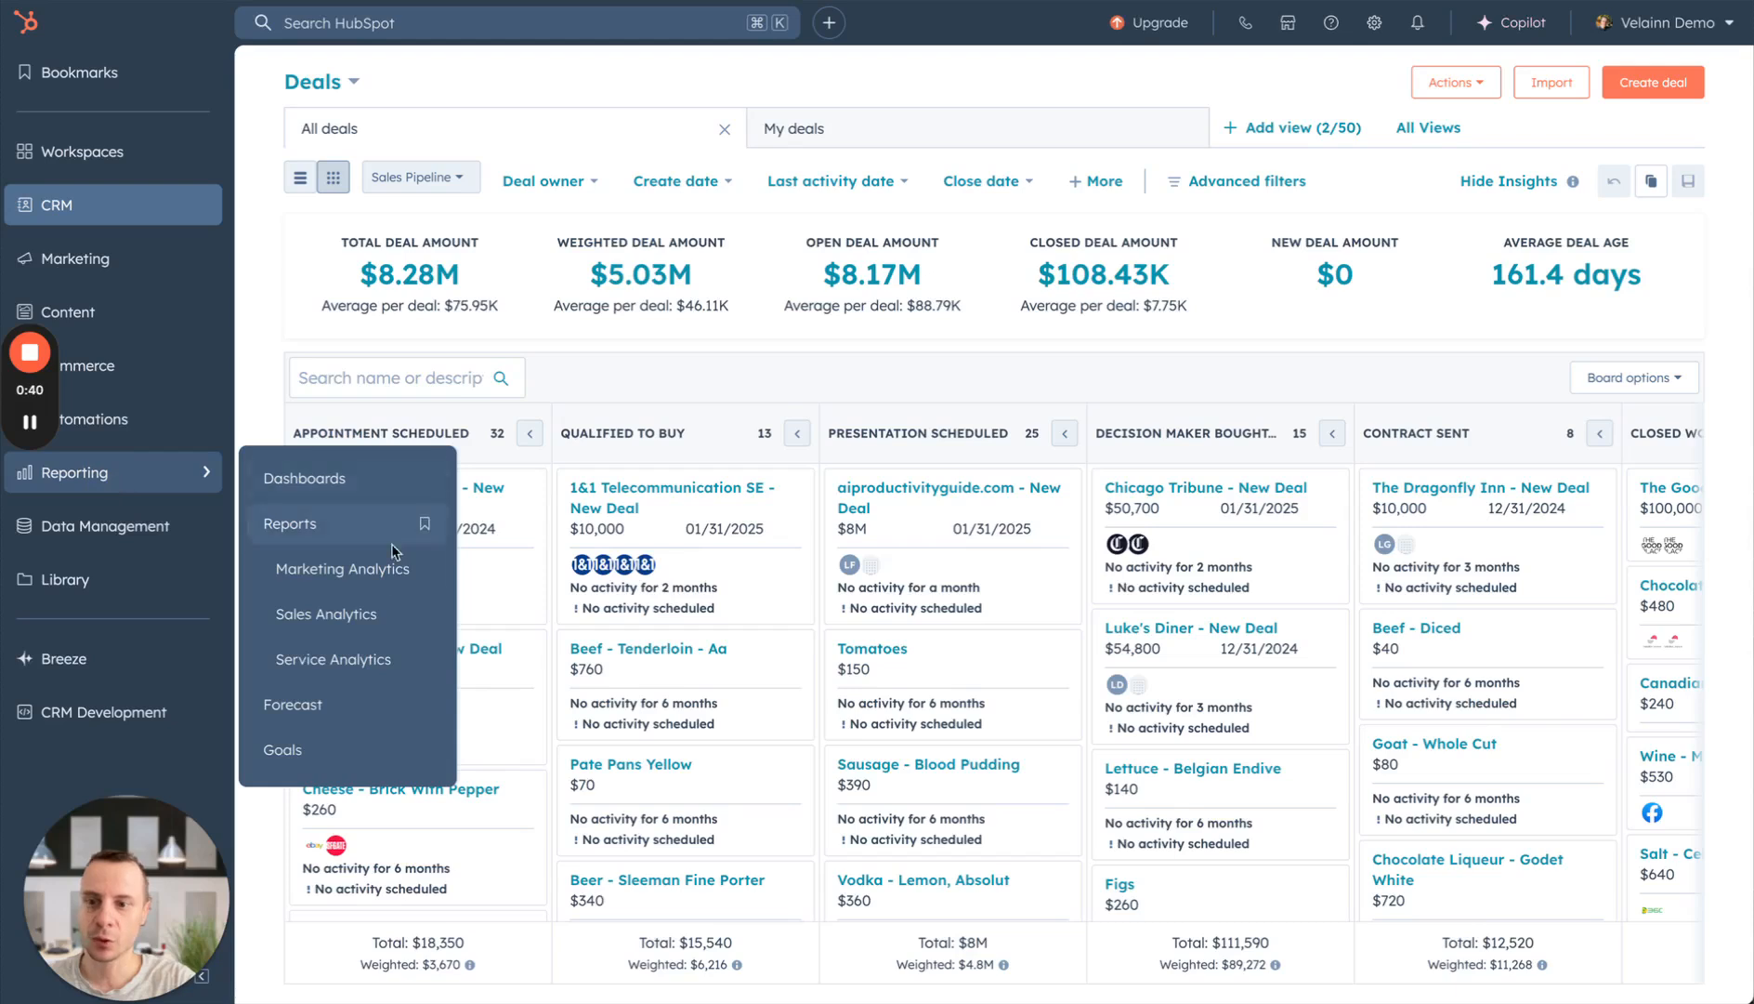
left_click(336, 755)
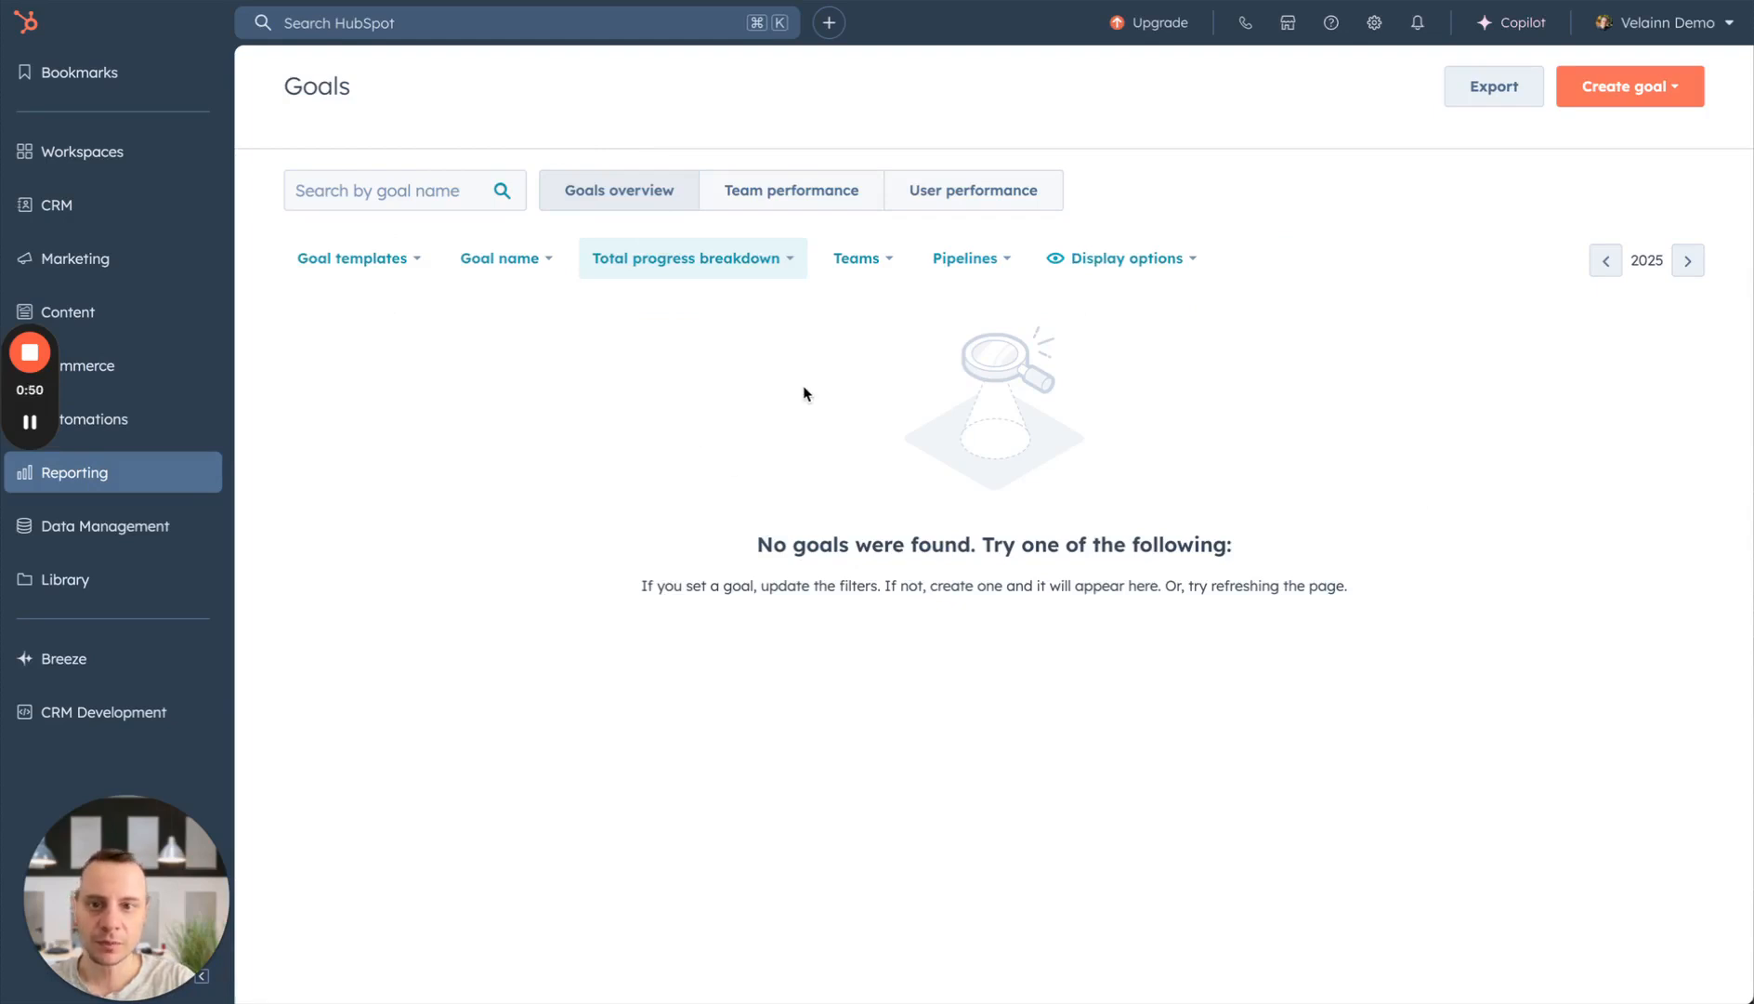
left_click(809, 195)
left_click(972, 192)
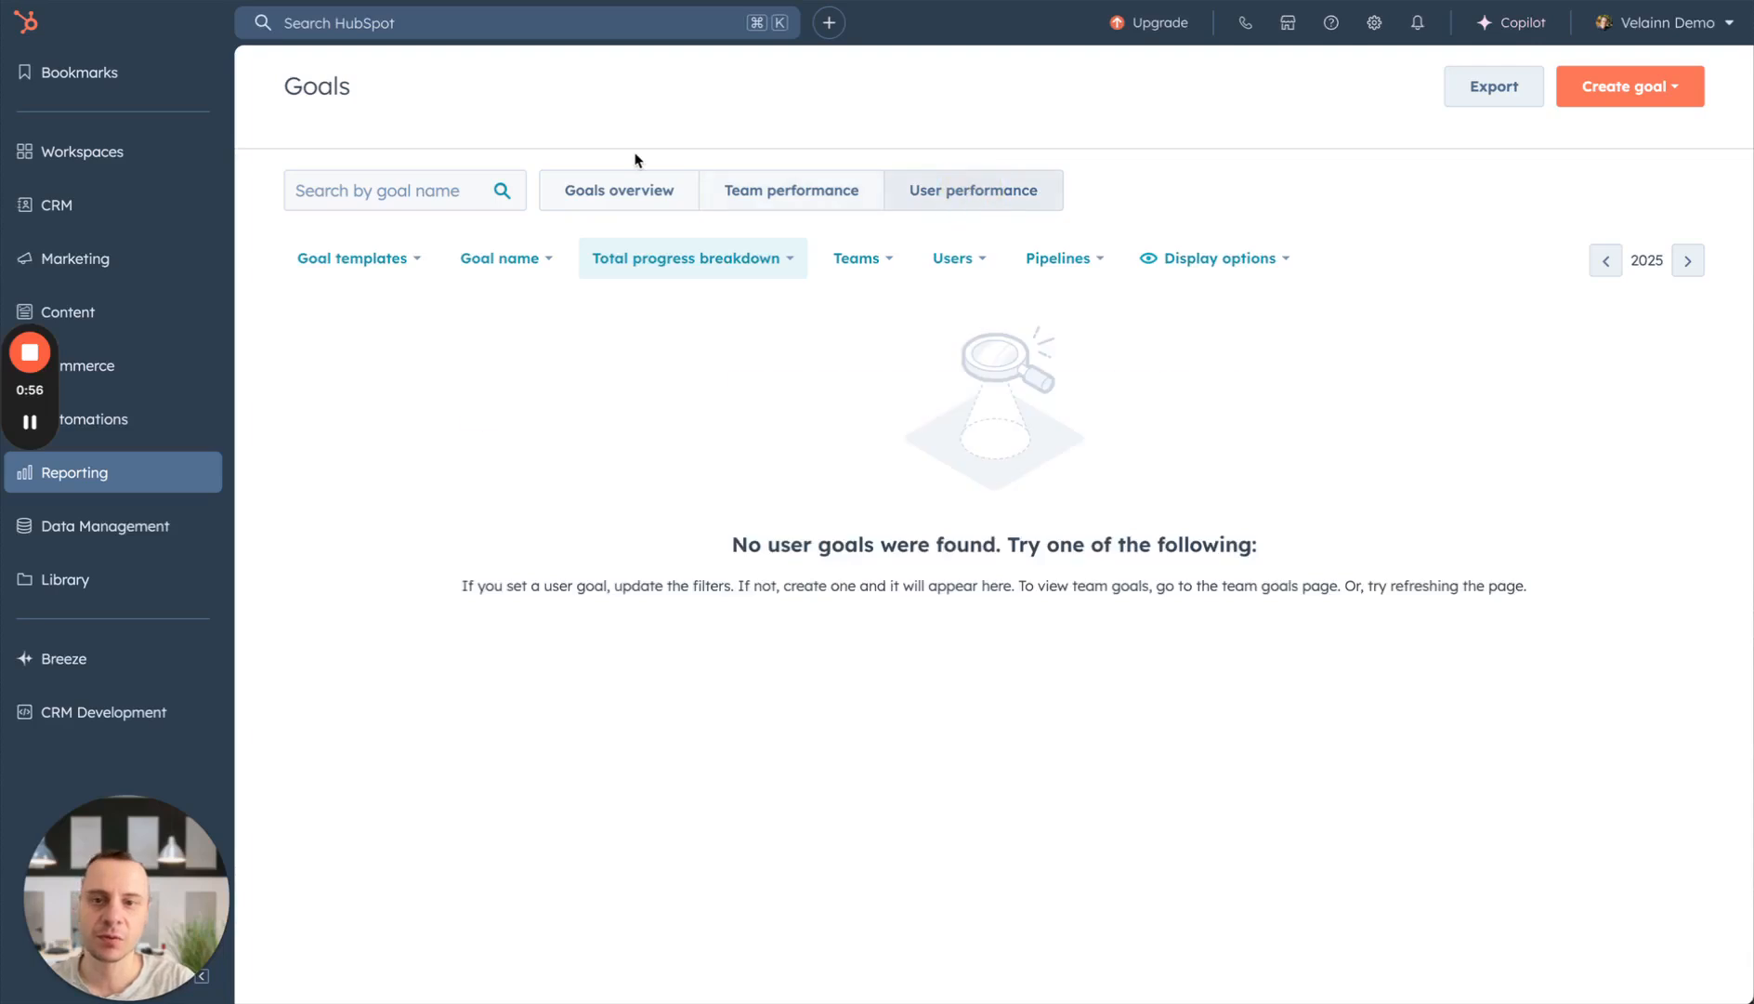
left_click(604, 191)
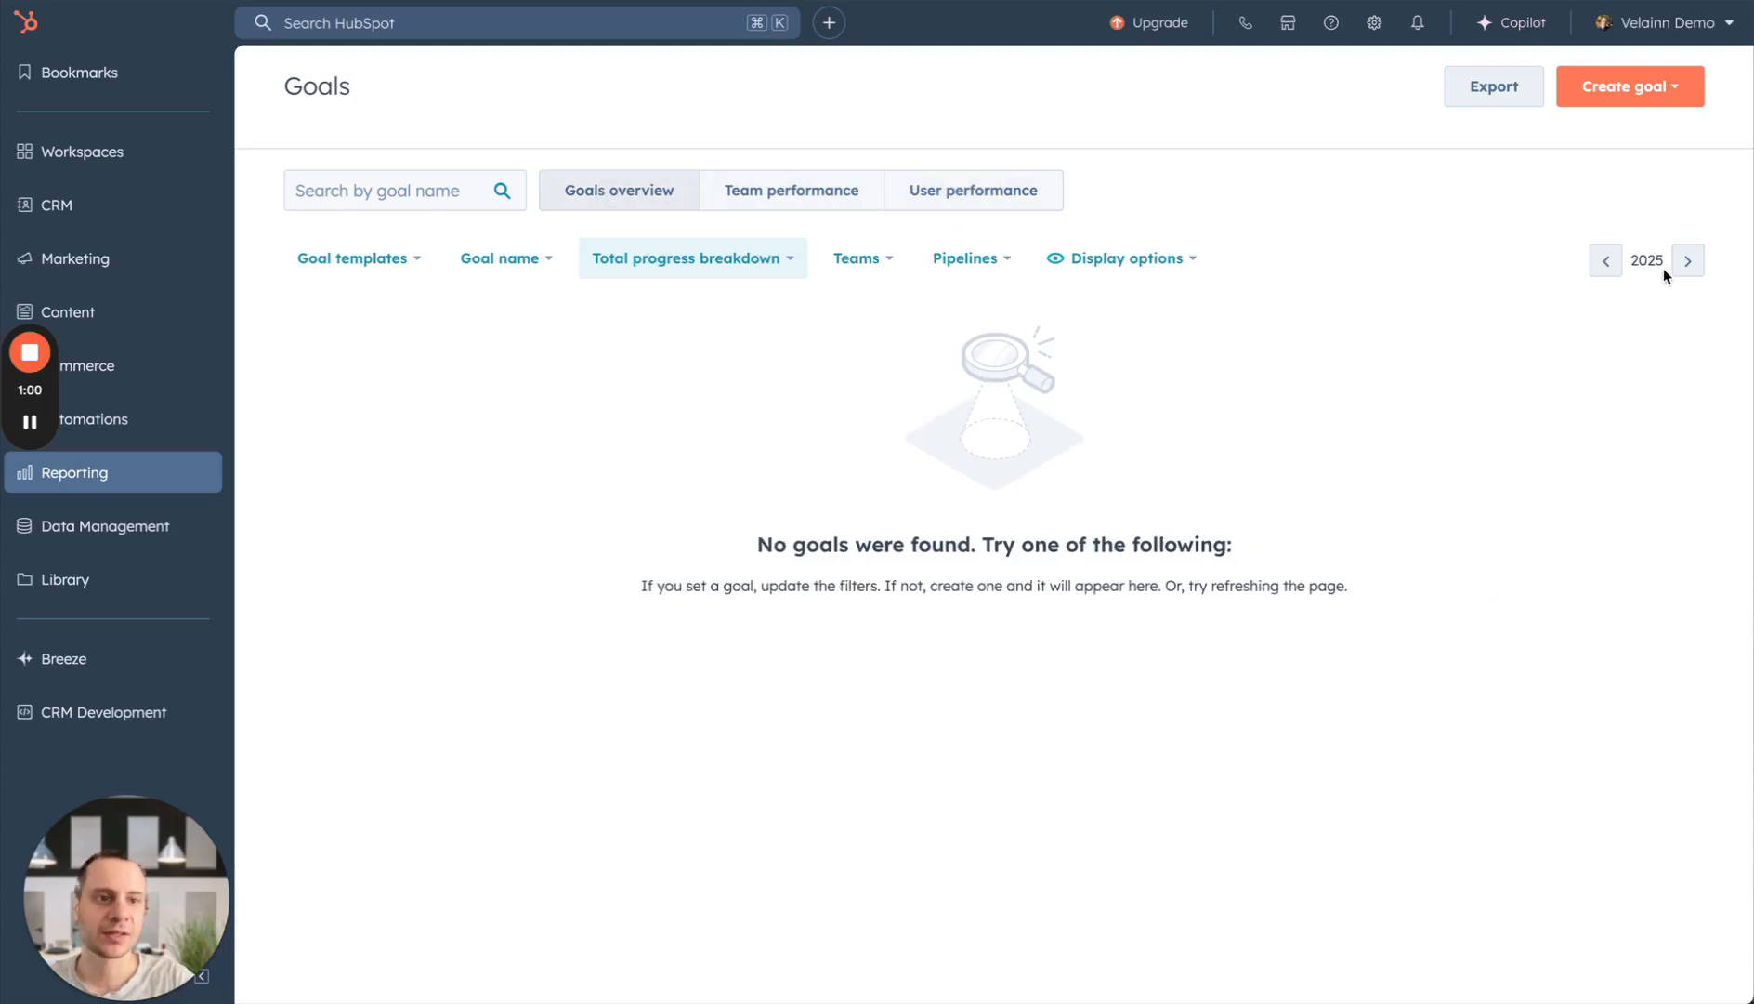
- Start creating a goal from the premade Revenue template
left_click(1650, 93)
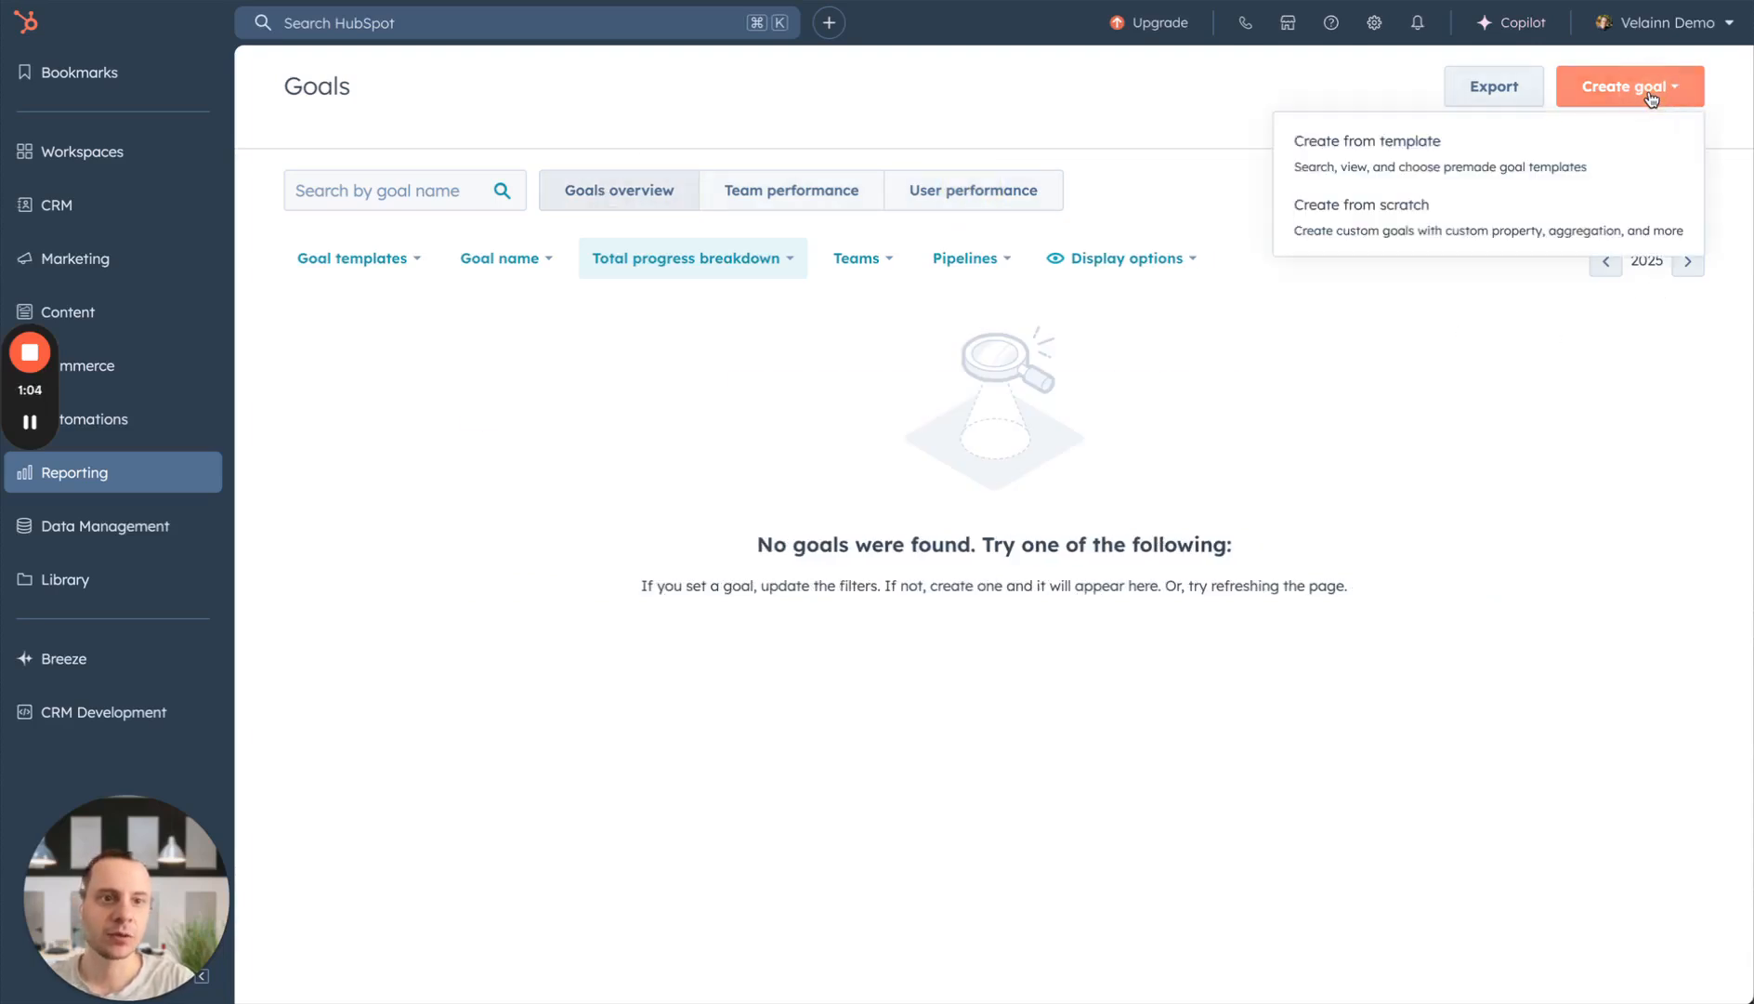
left_click(1419, 159)
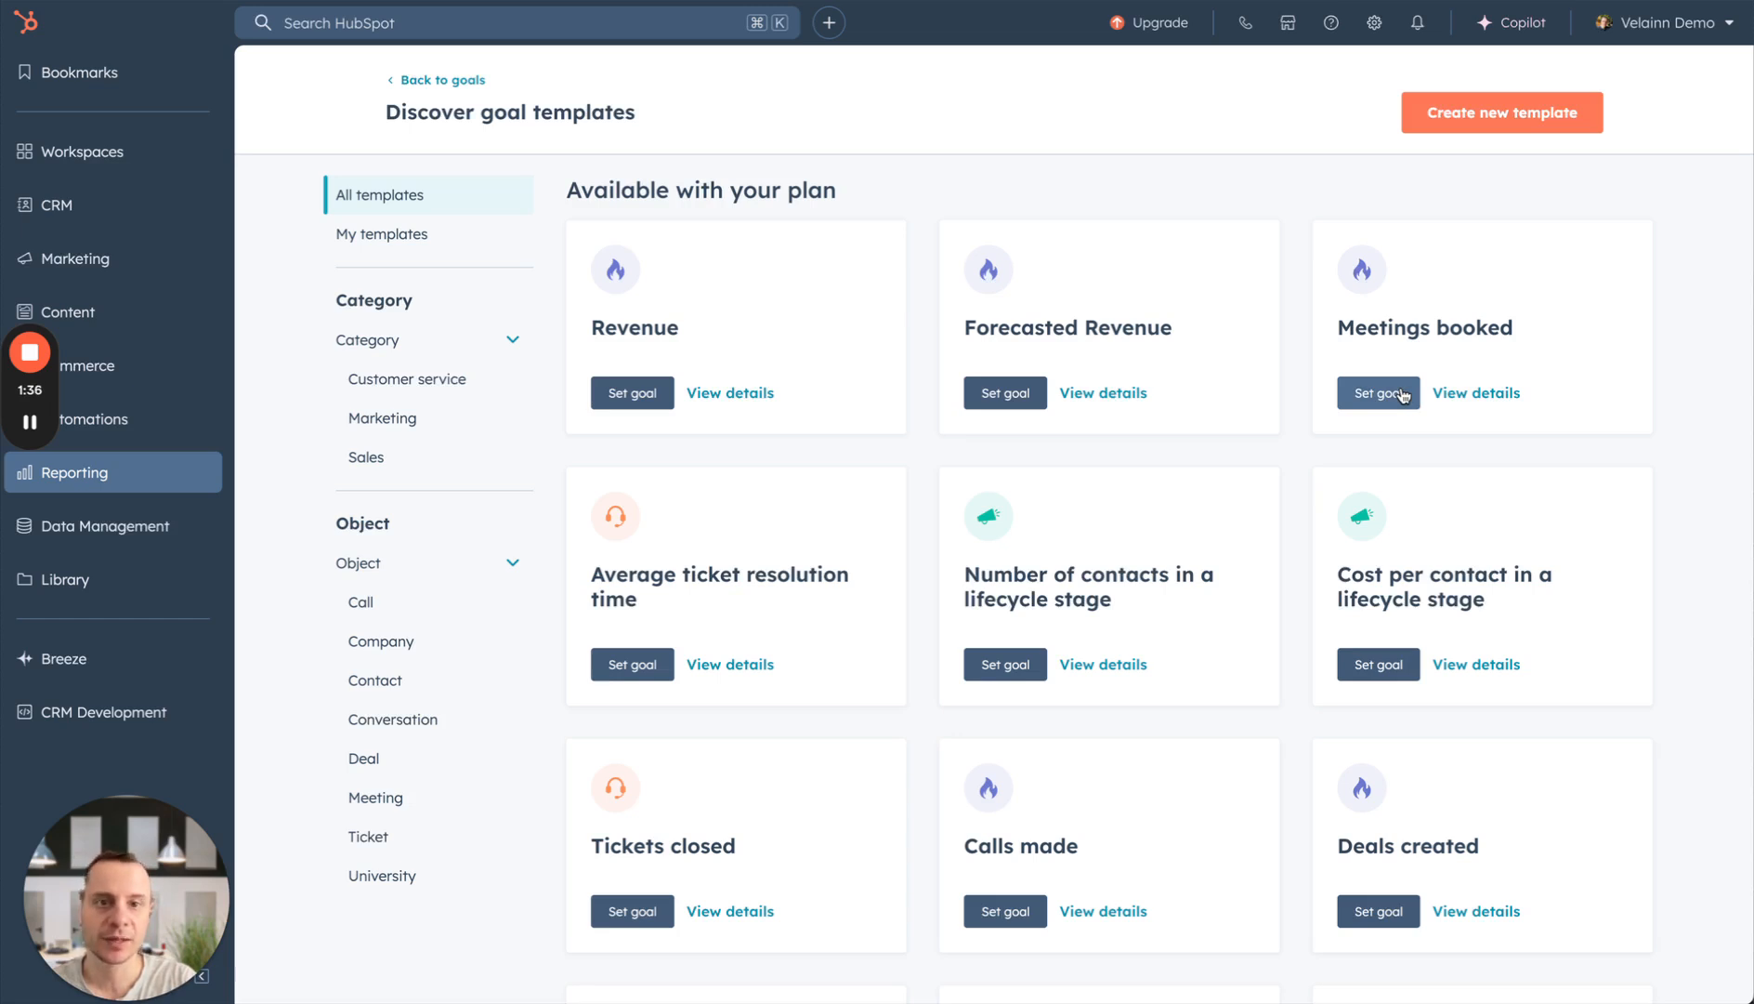
scroll(1092, 641, "down", 1)
scroll(1091, 641, "up", 1)
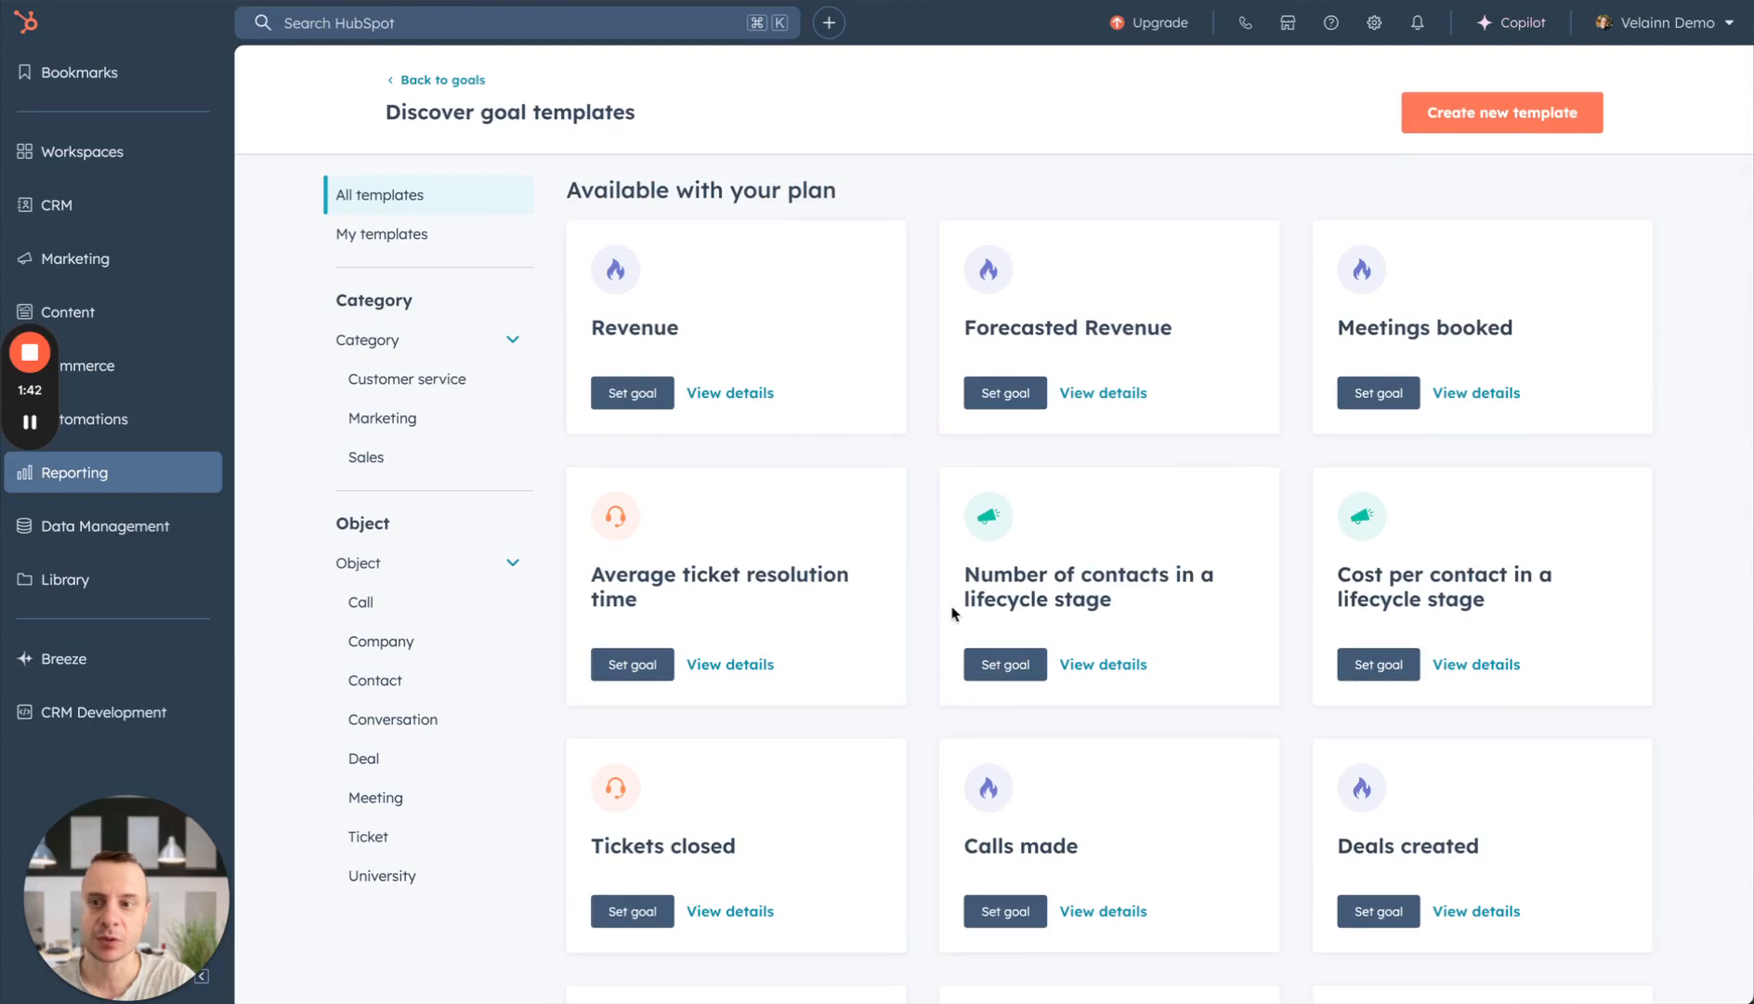
mouse_move(37, 429)
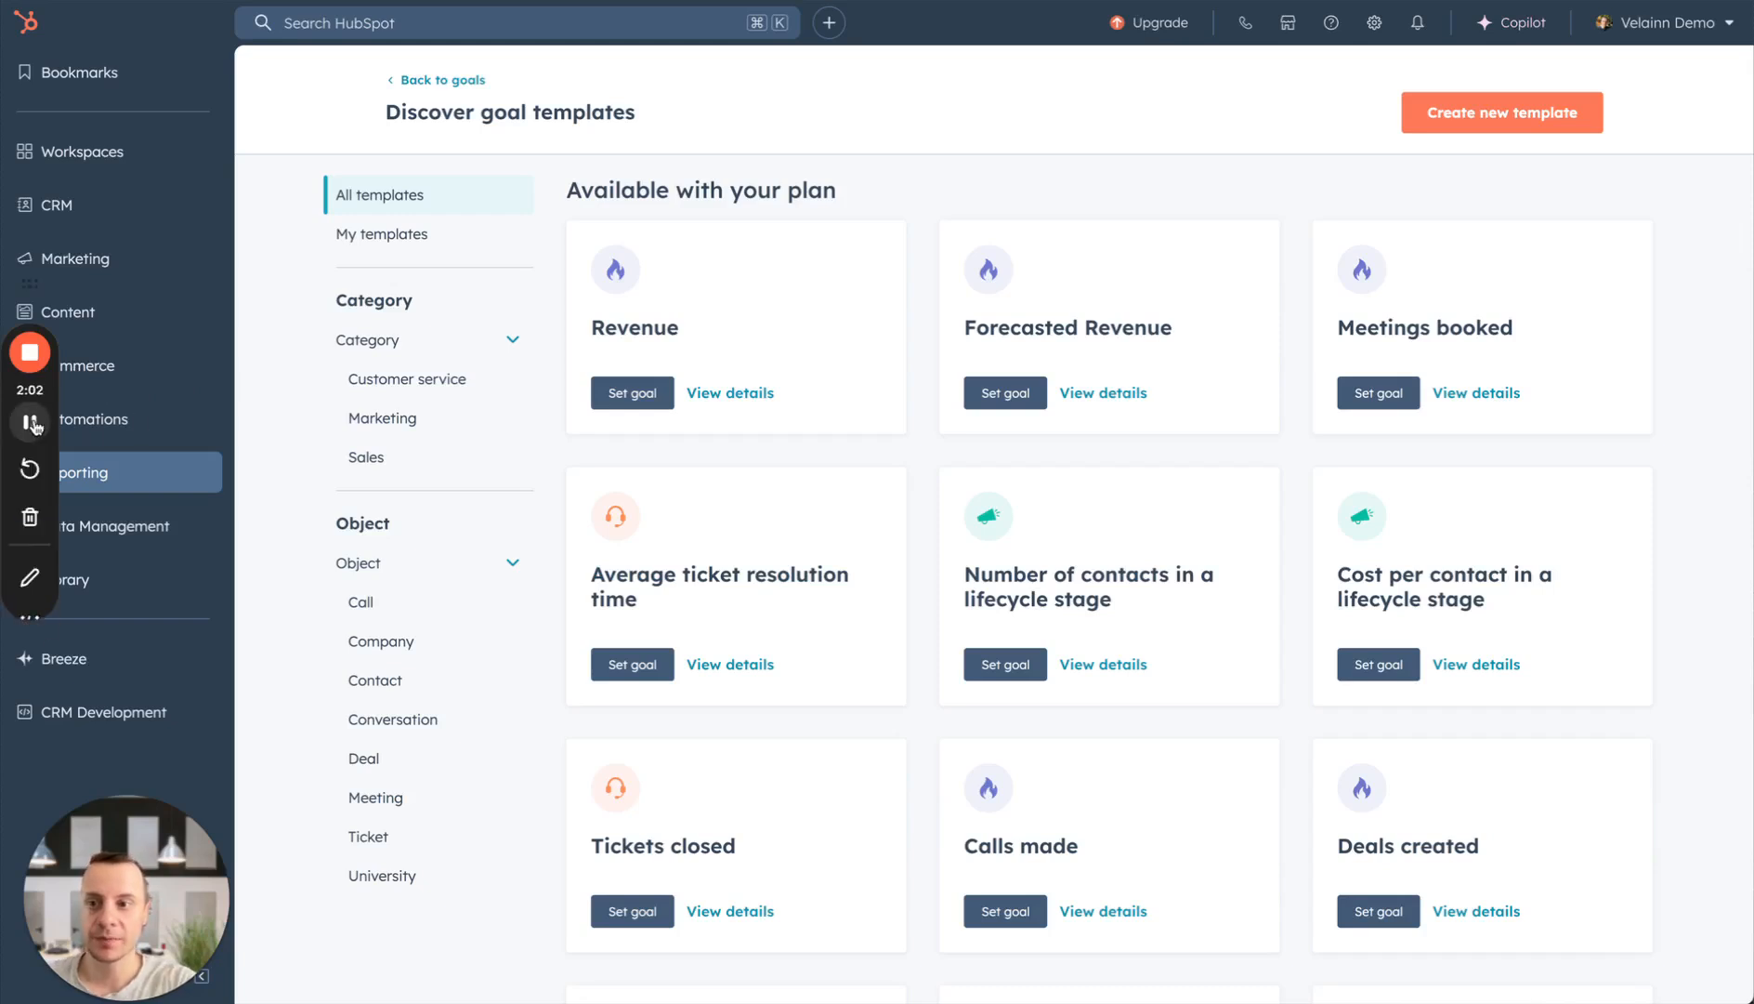
left_click(641, 392)
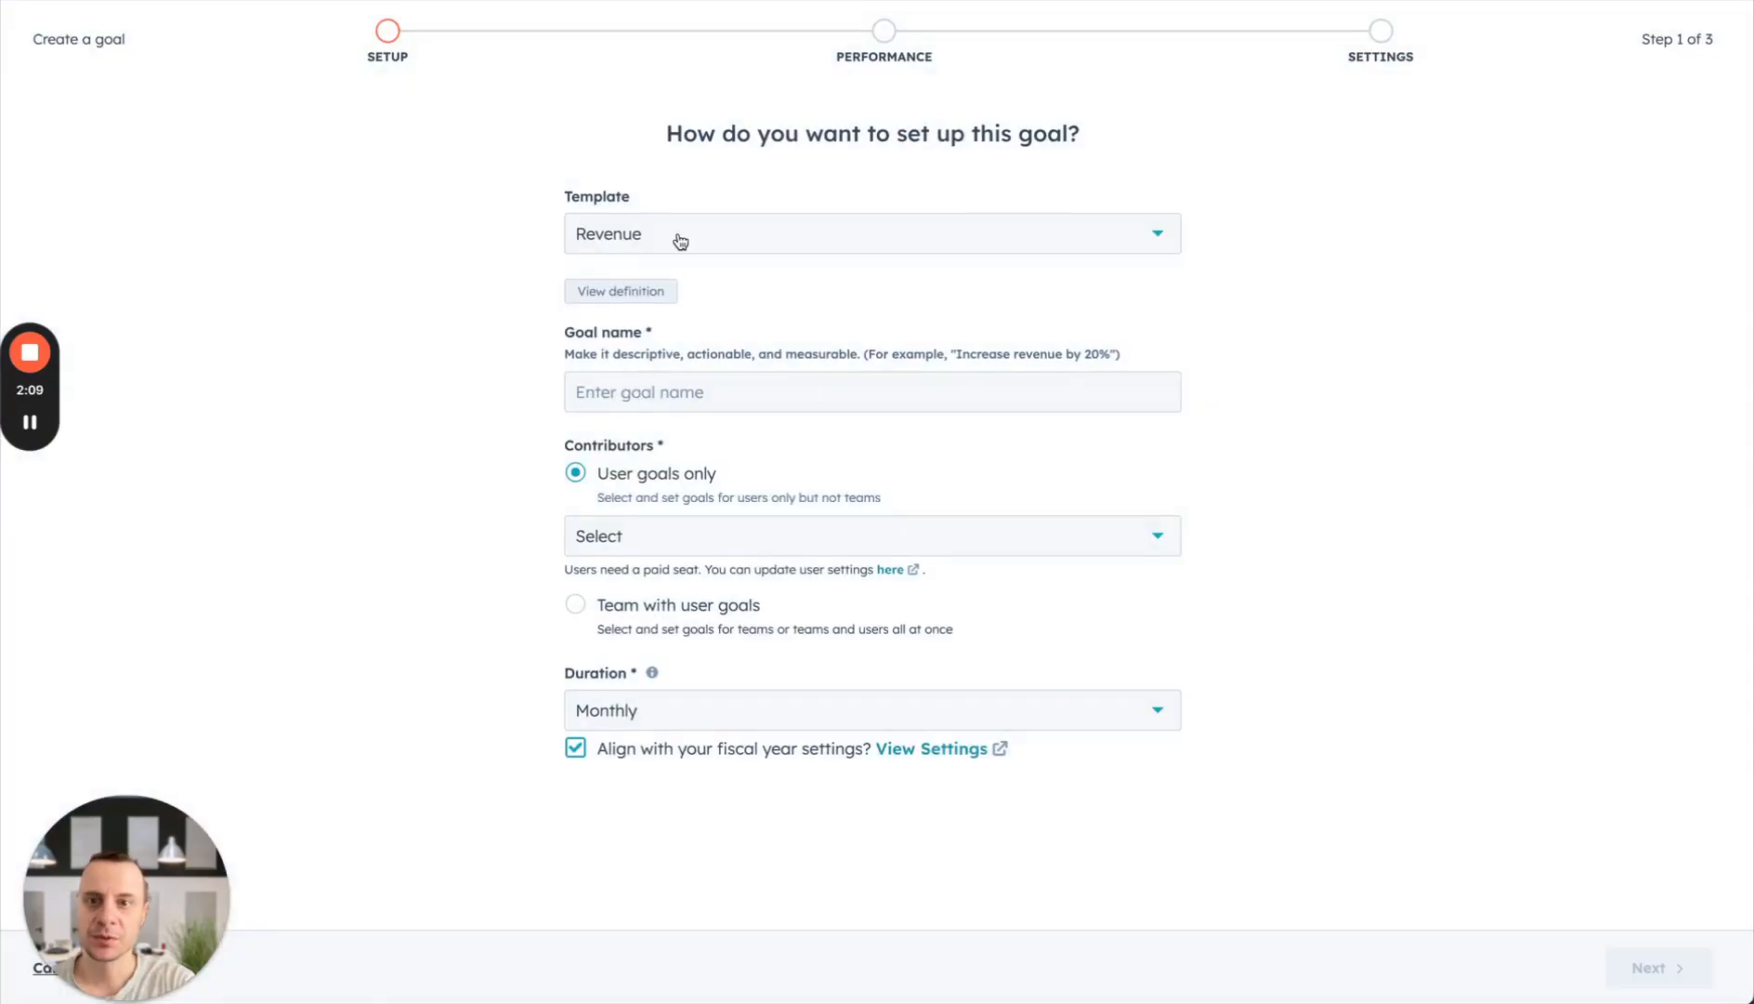
- Keep Revenue as the goal's template and name the goal "2025 Goal"
left_click(678, 237)
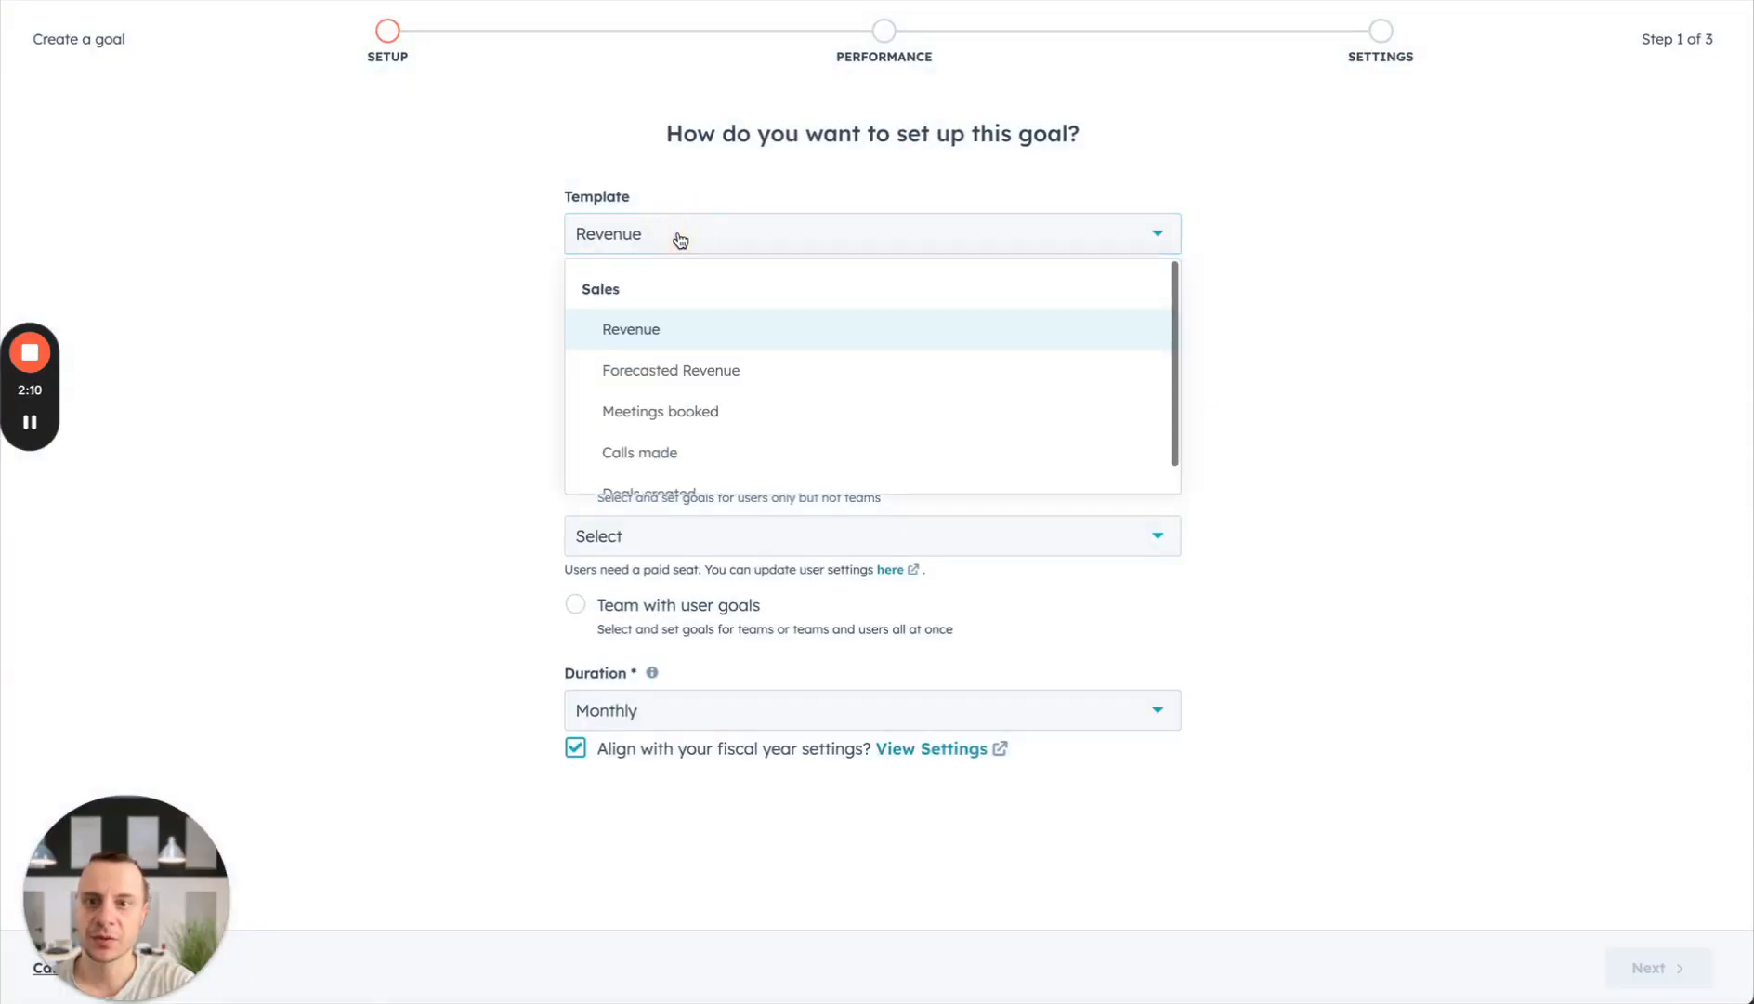
left_click(680, 240)
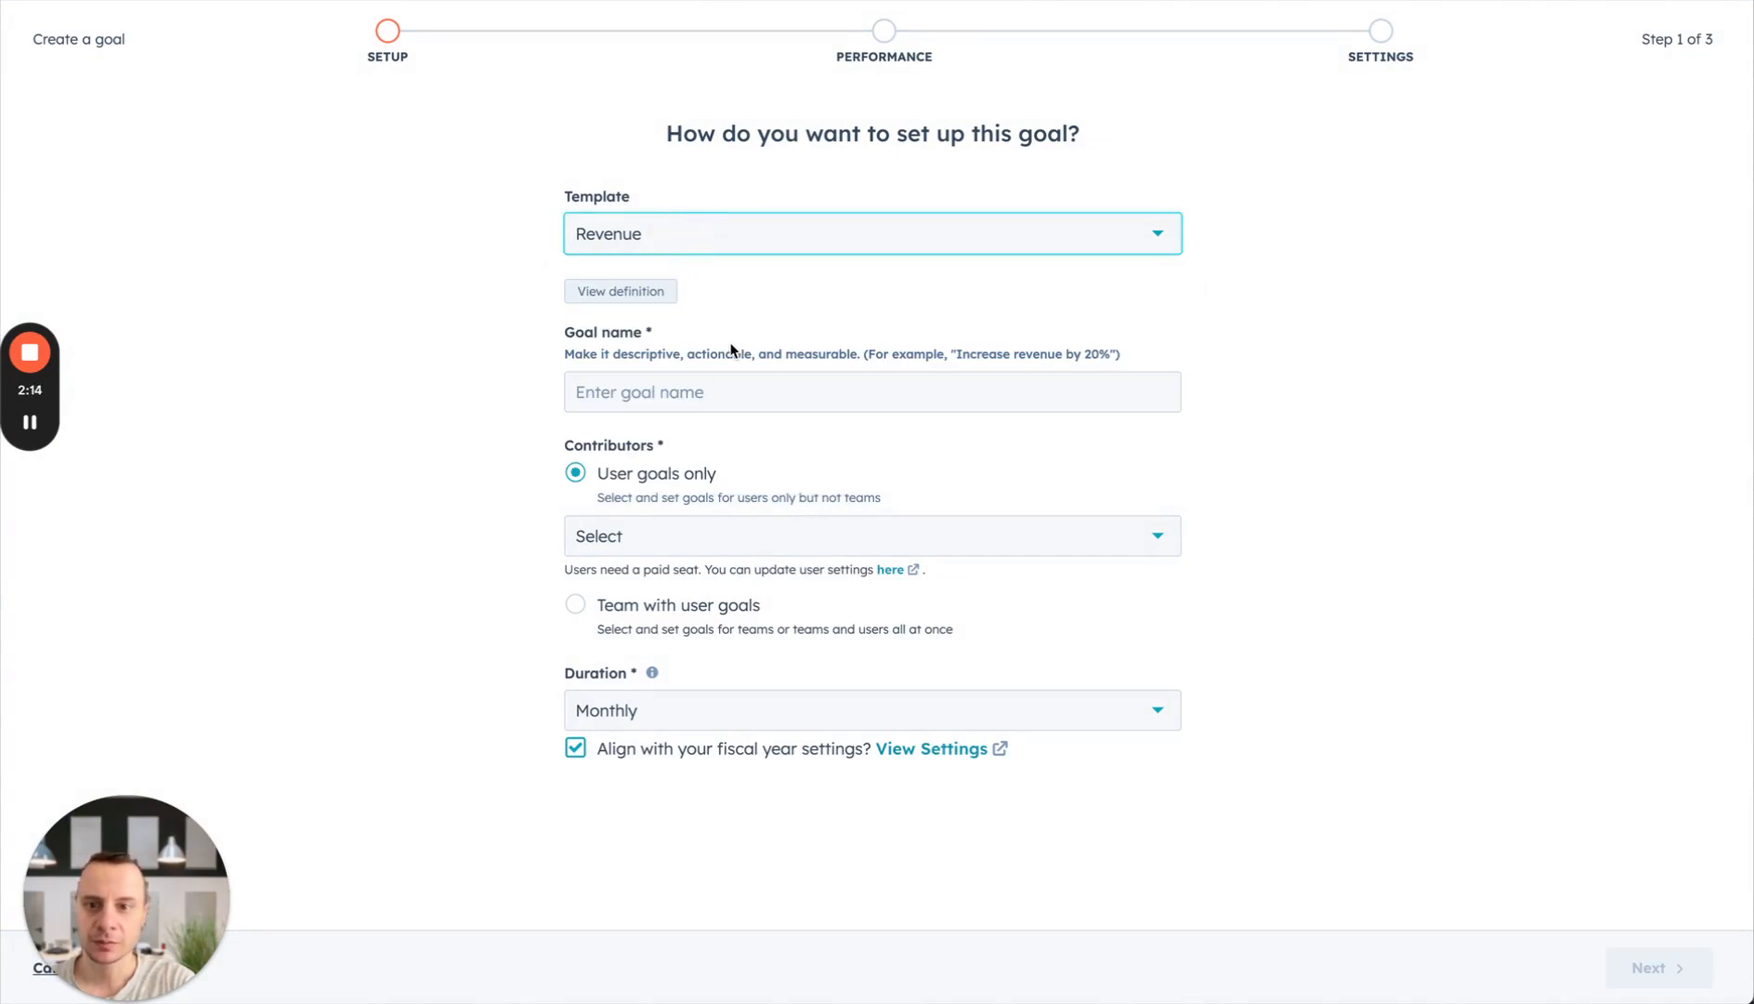
left_click(654, 389)
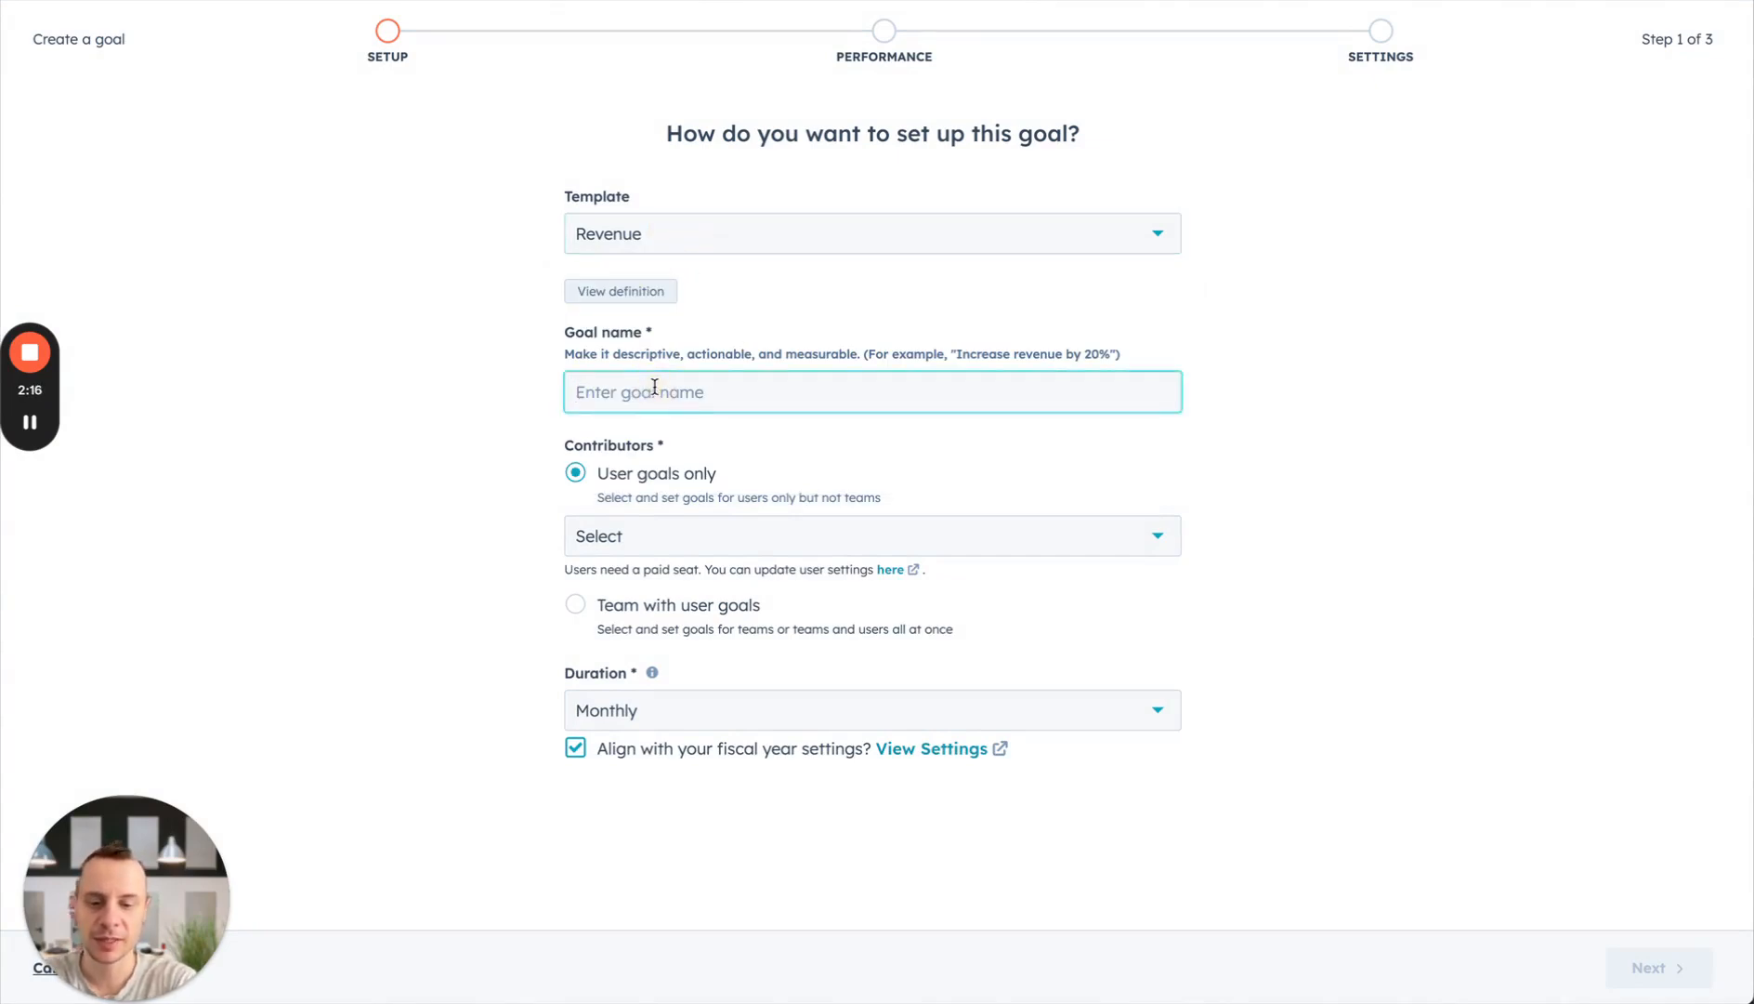
type("2025 Goal")
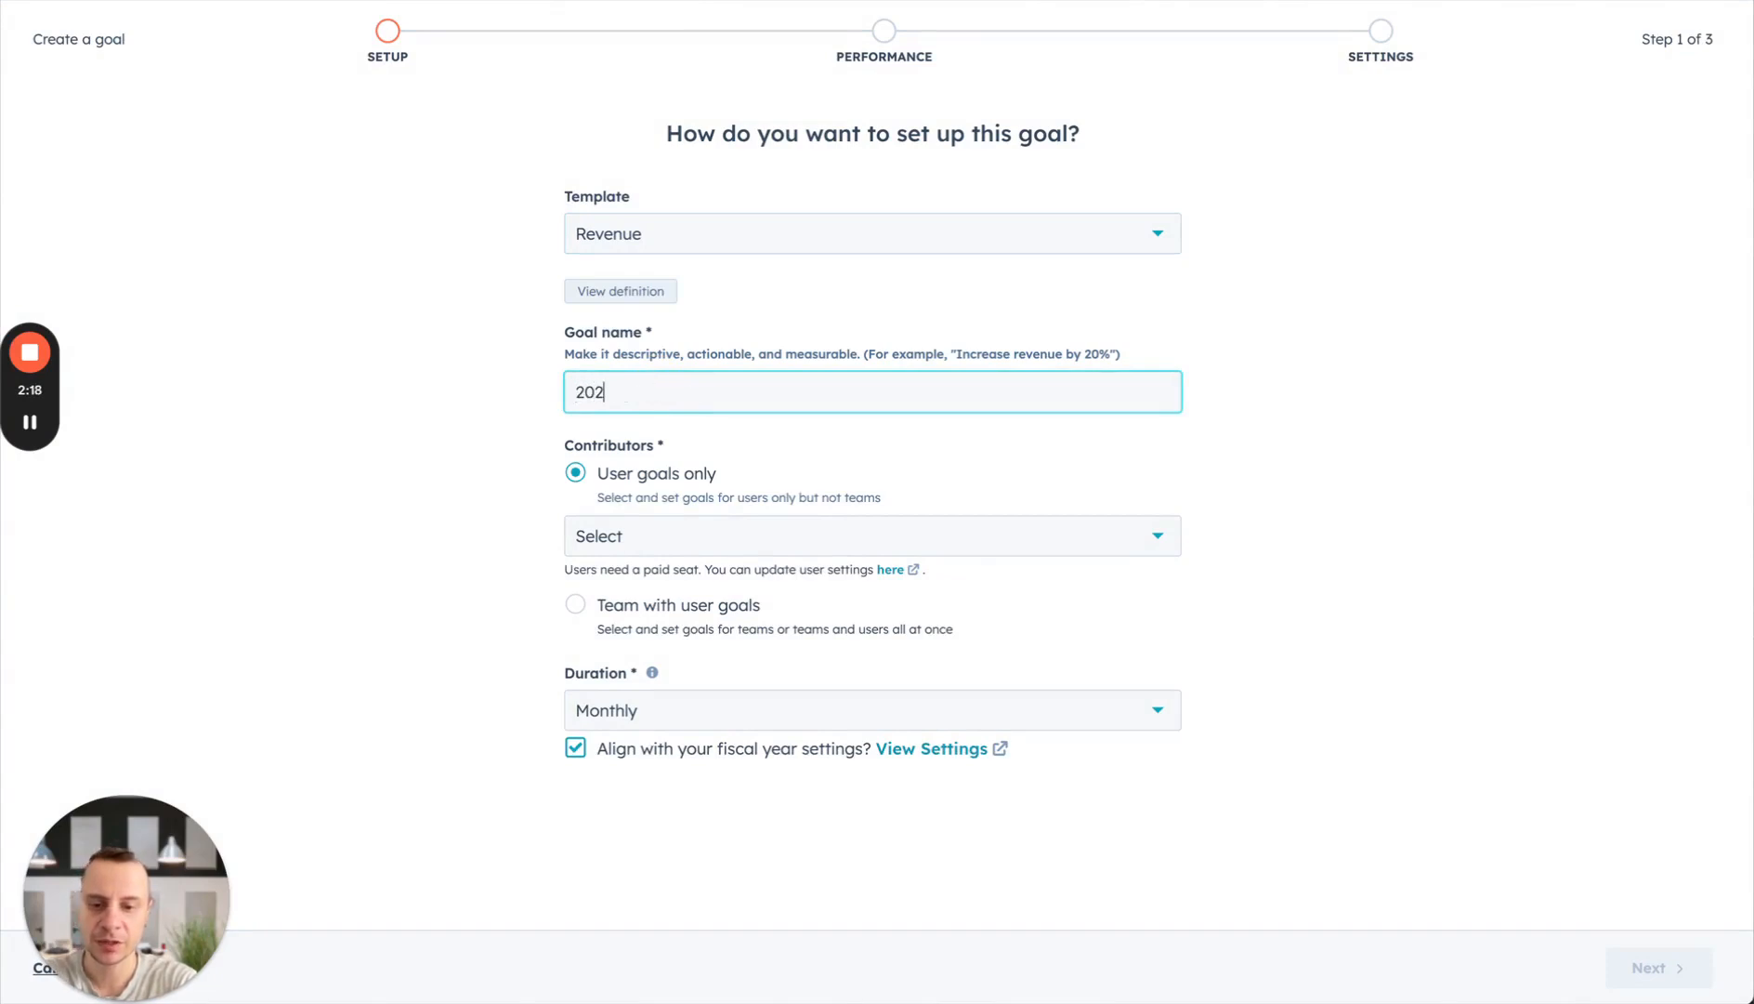
- Select all members of the Sales team as contributors under user goals only
left_click(664, 535)
scroll(660, 613, "down", 1)
scroll(660, 613, "up", 1)
left_click(598, 592)
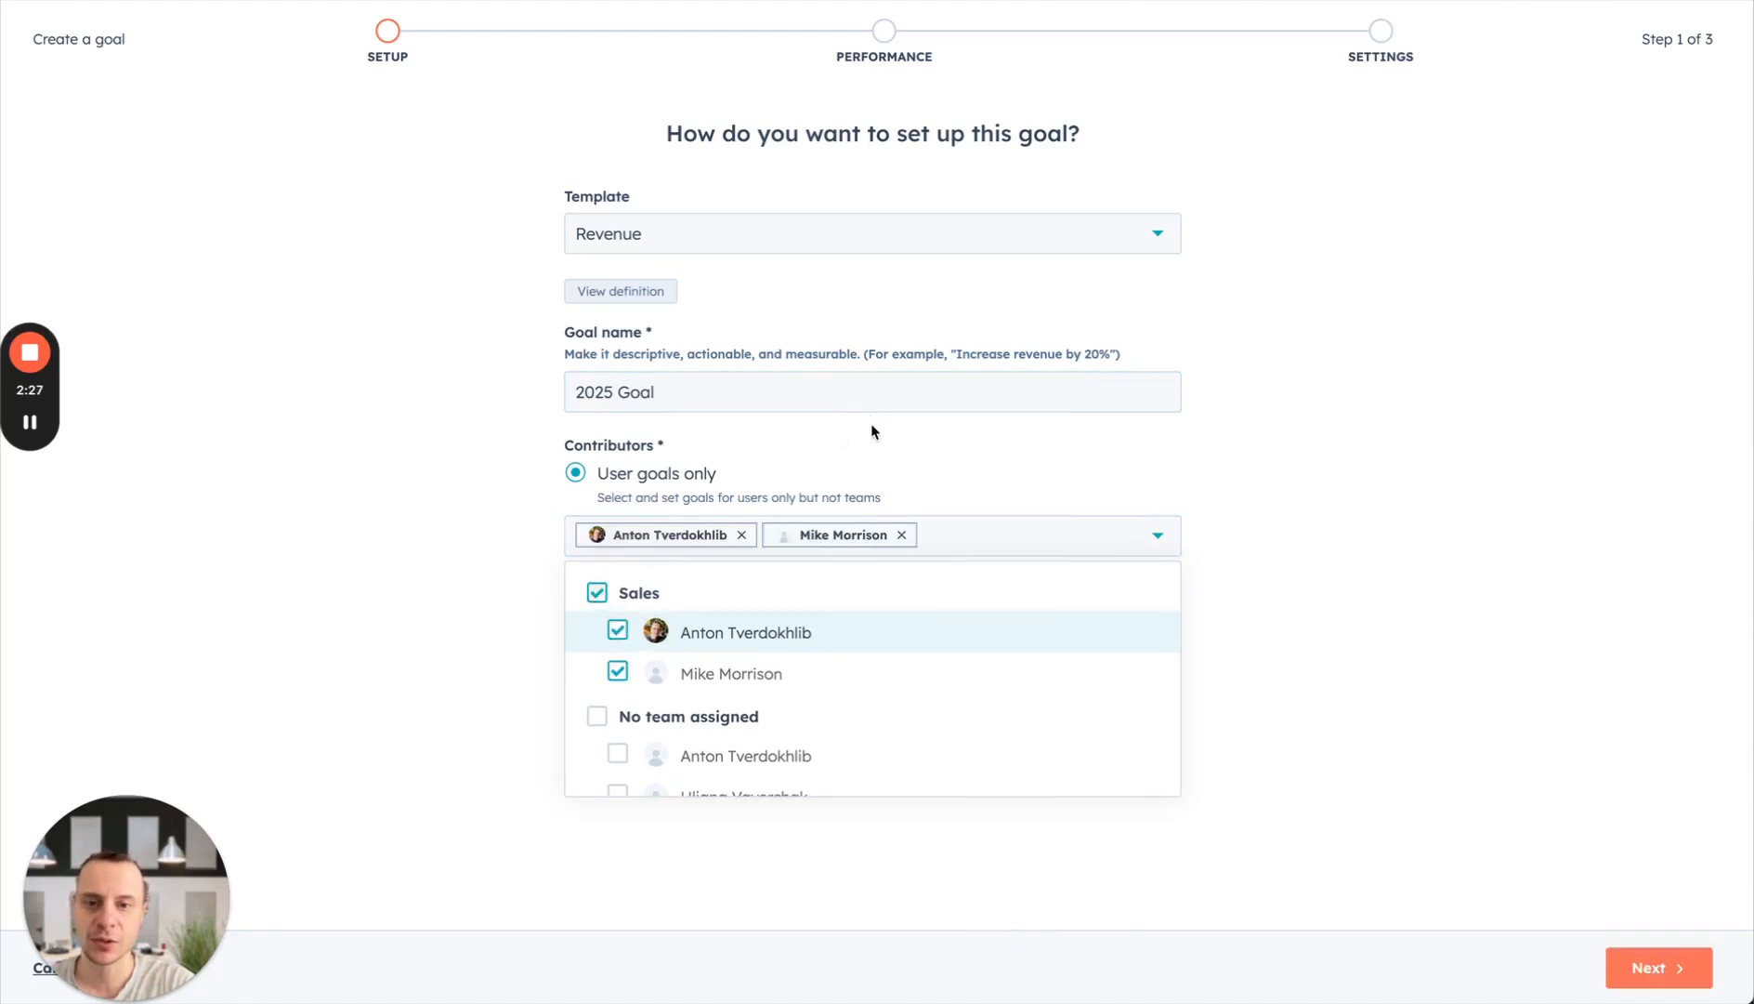
left_click(849, 438)
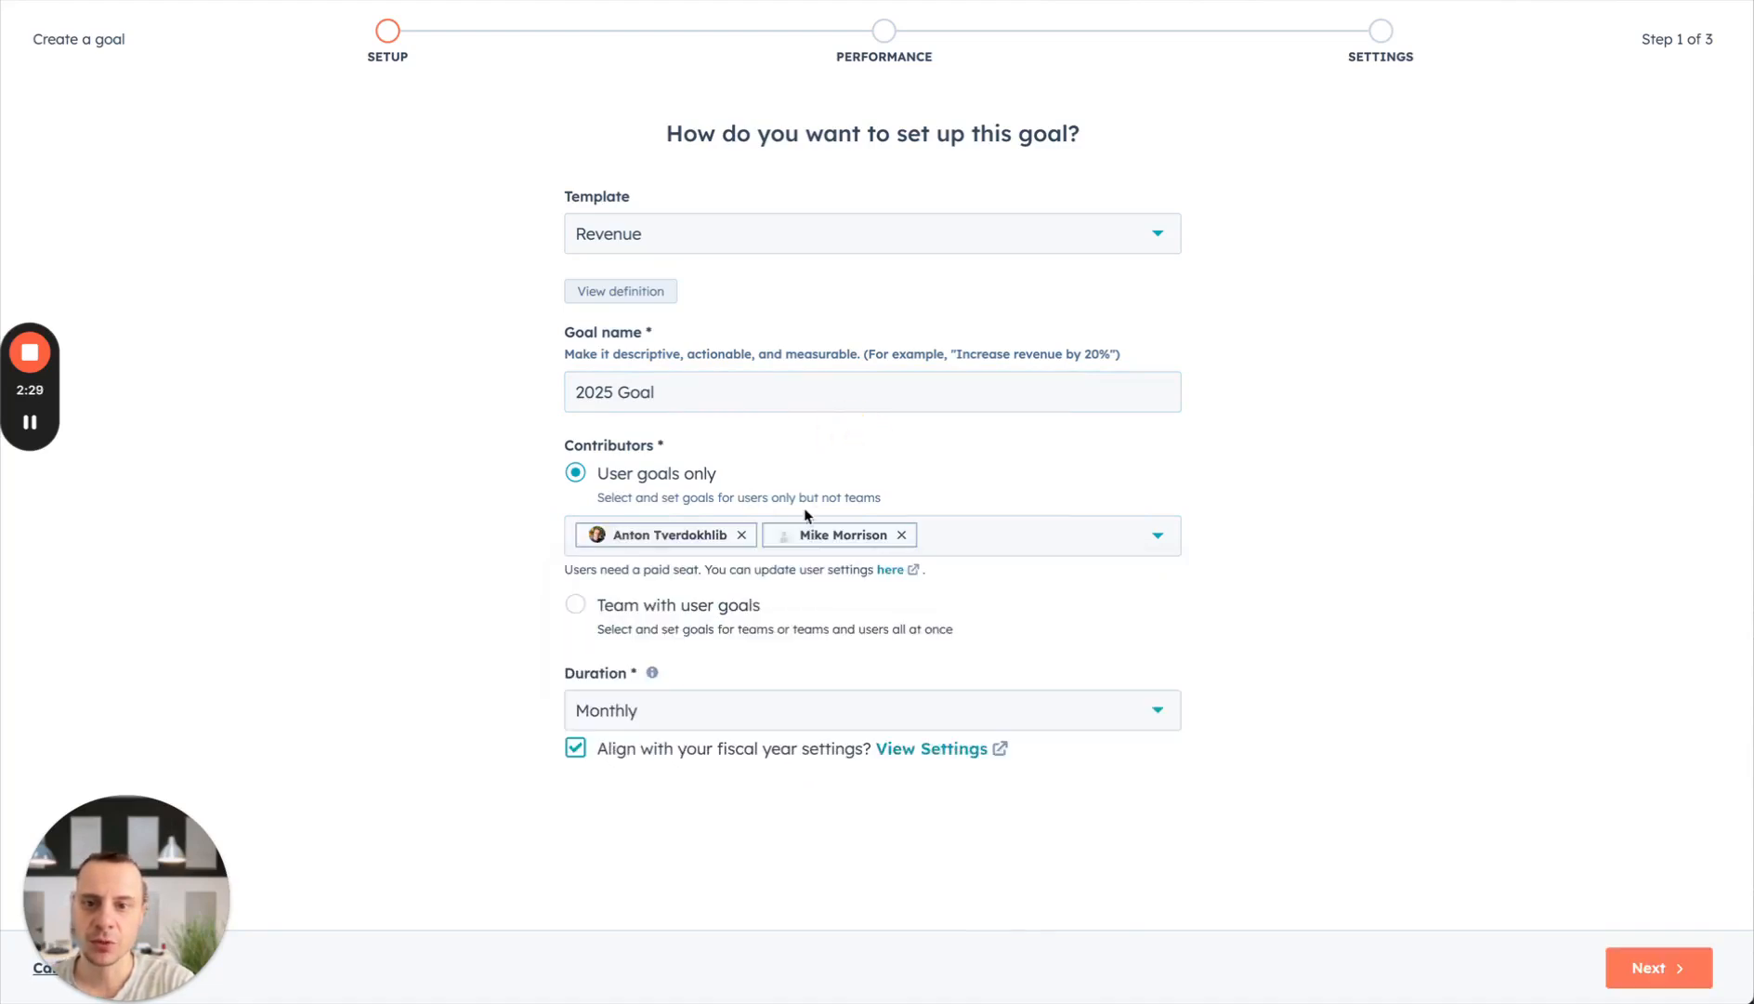
- Set the contributors to team with user goals and select the Sales team
left_click(575, 606)
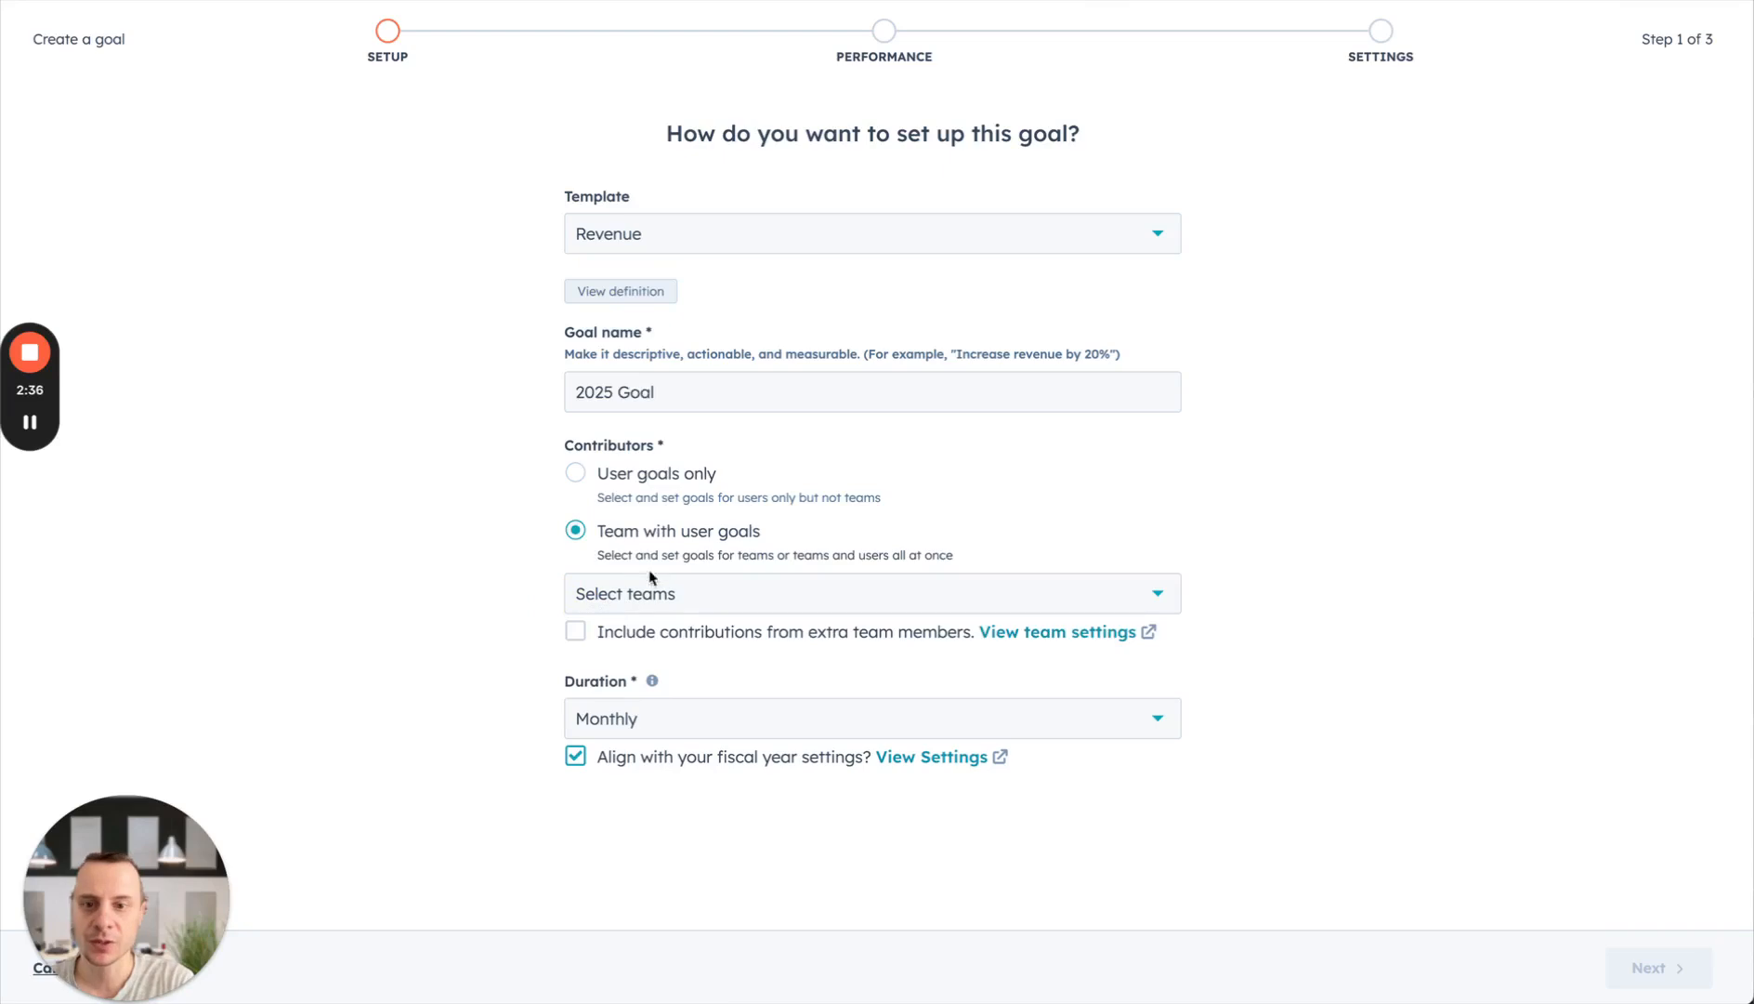
left_click(651, 592)
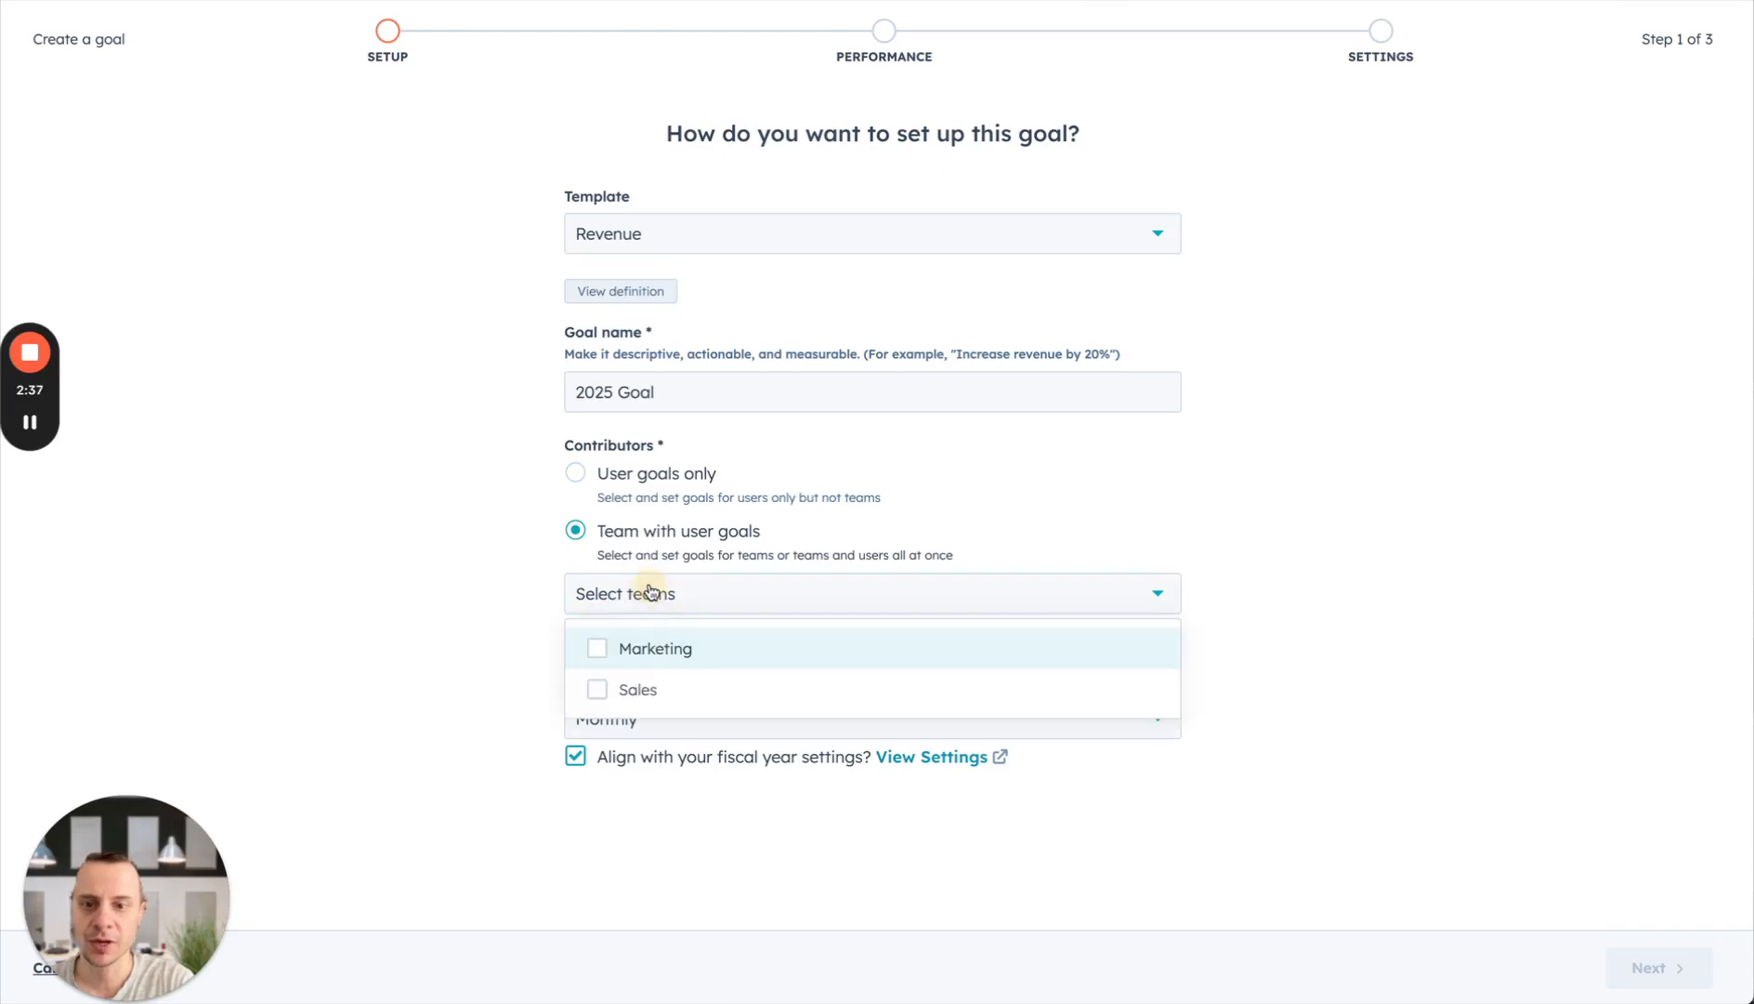
left_click(595, 689)
left_click(443, 610)
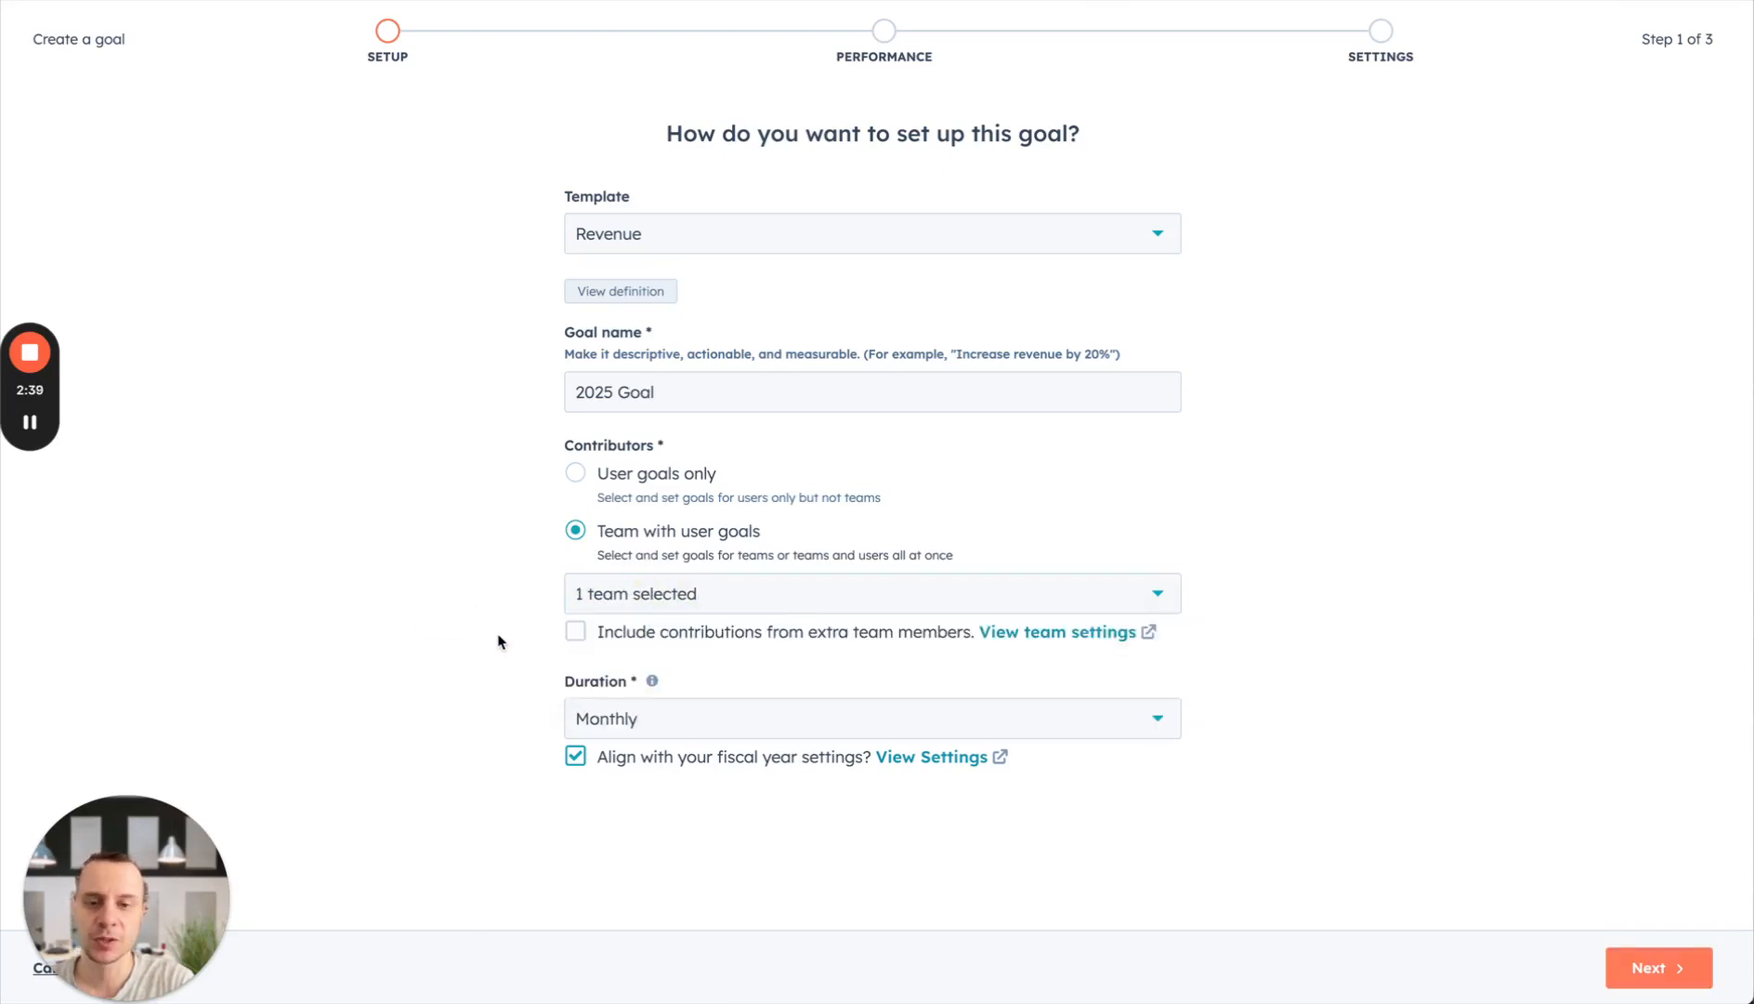
- Review the duration options, choose Monthly and continue to the performance targets
left_click(667, 718)
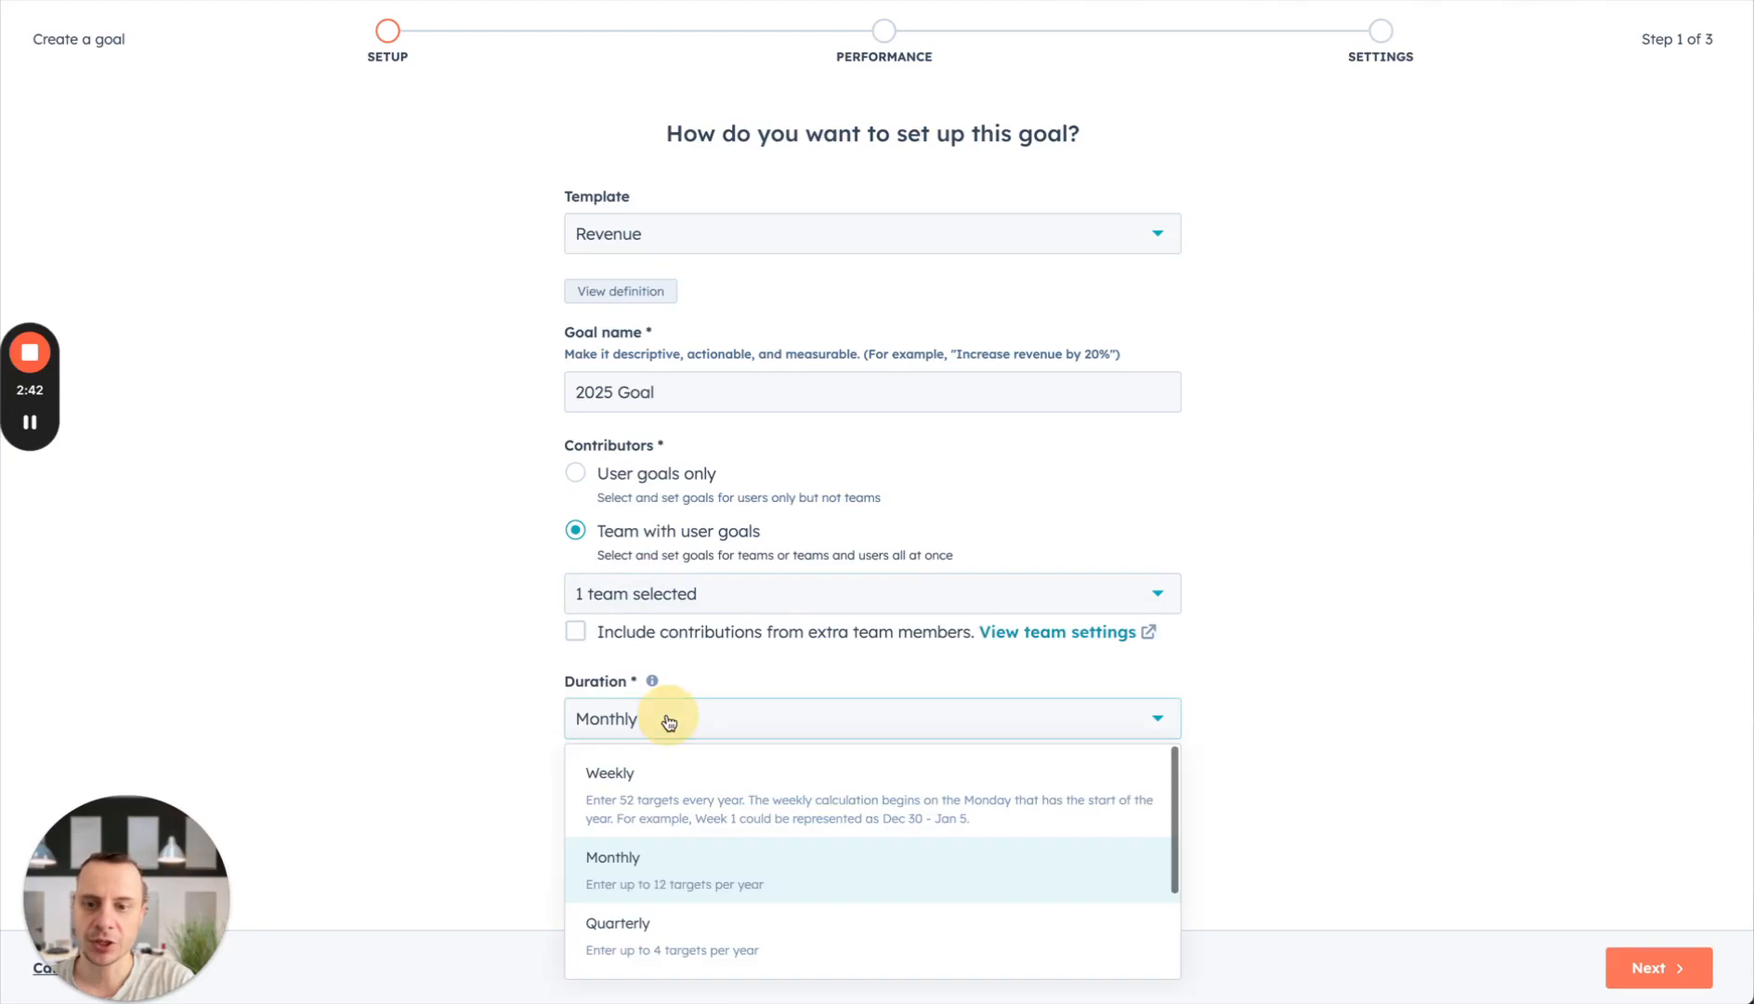
scroll(677, 829, "down", 3)
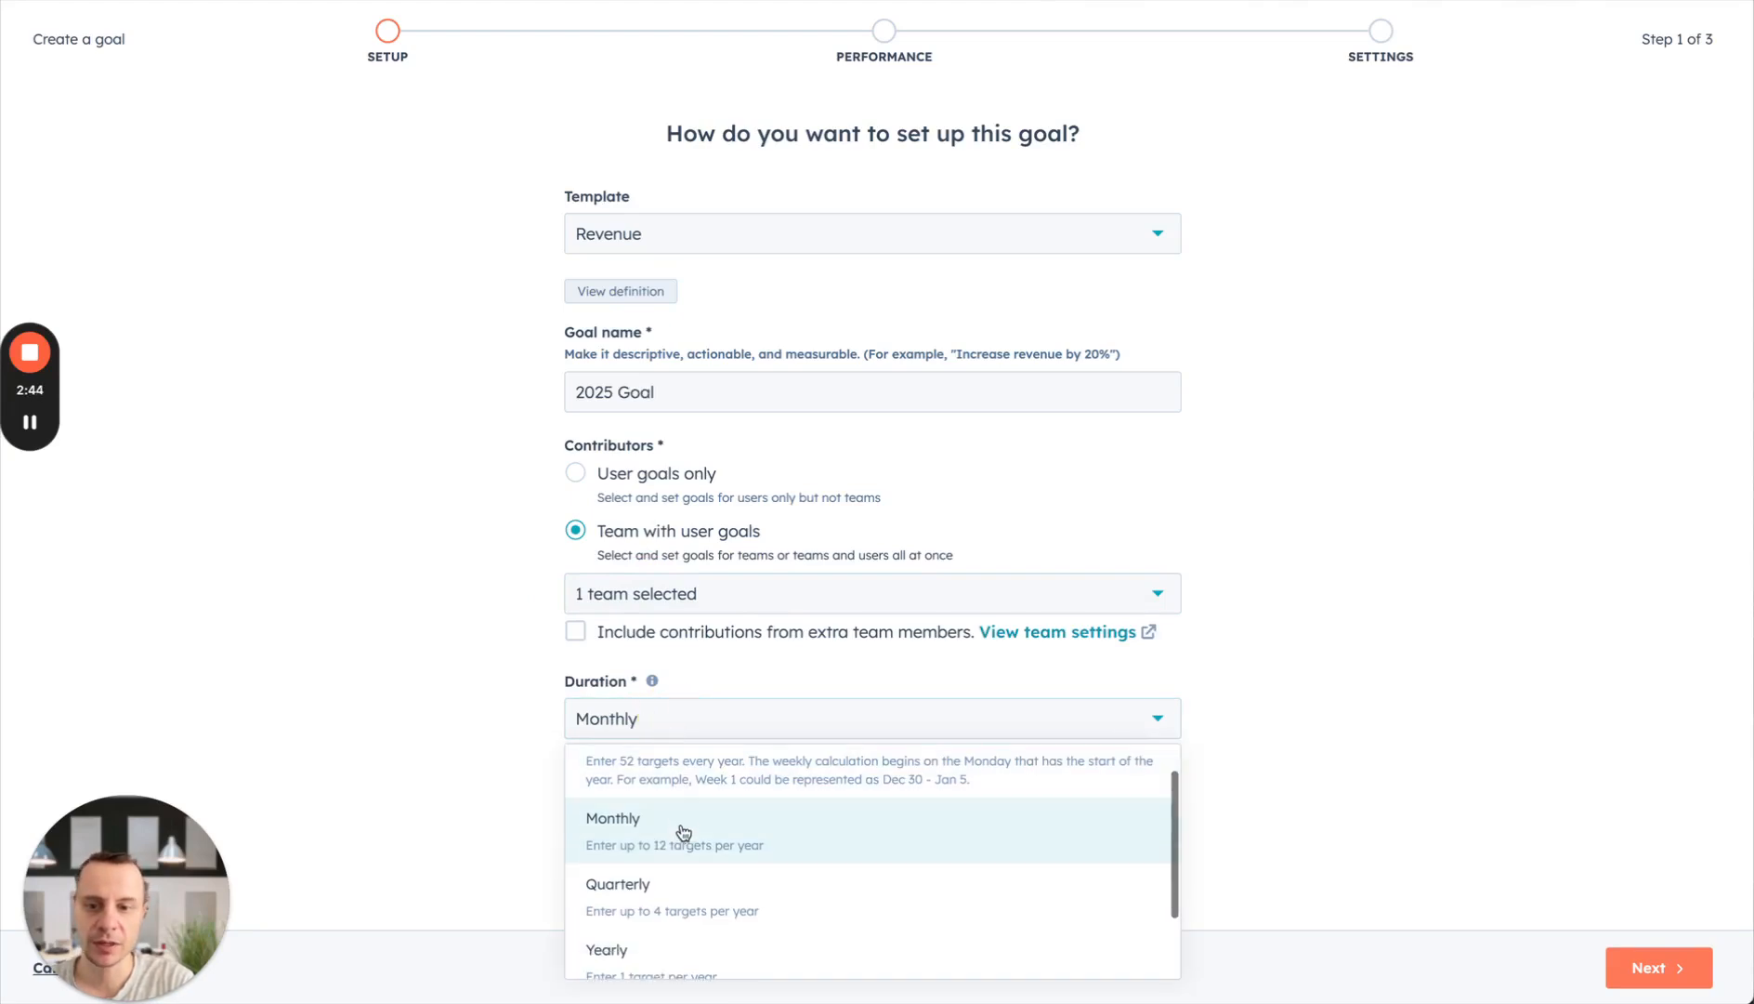
scroll(615, 917, "down", 1)
scroll(615, 916, "up", 1)
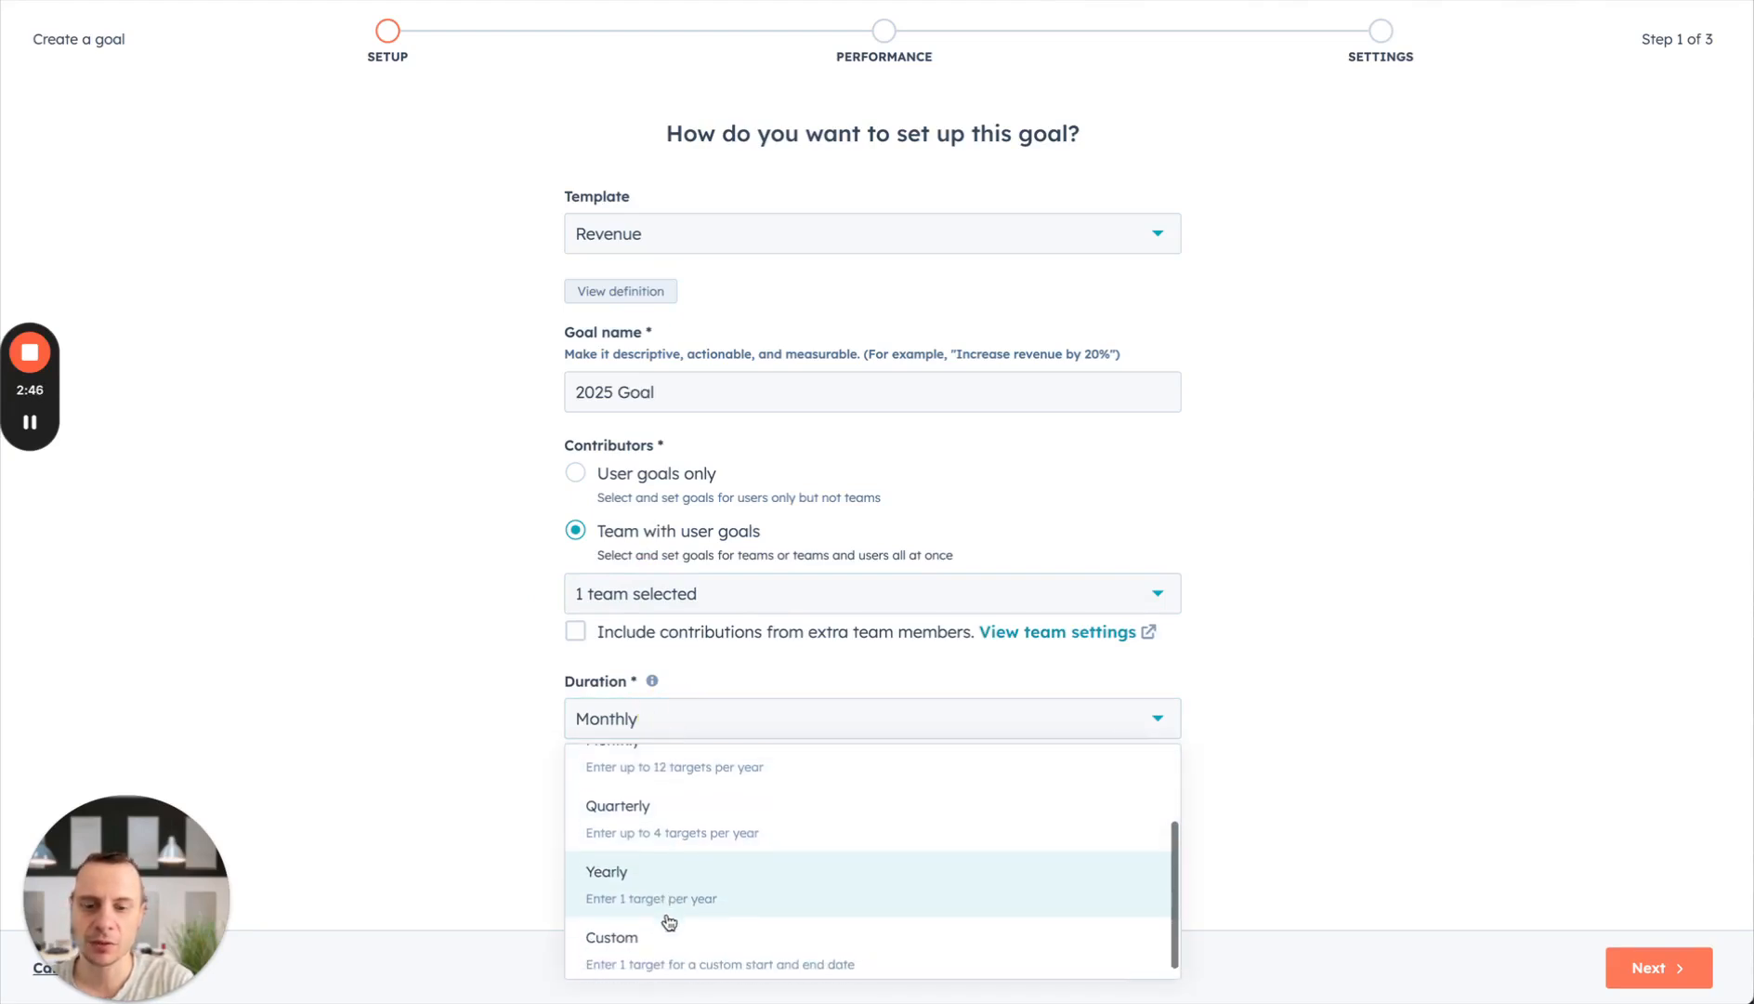
scroll(688, 859, "up", 3)
left_click(688, 859)
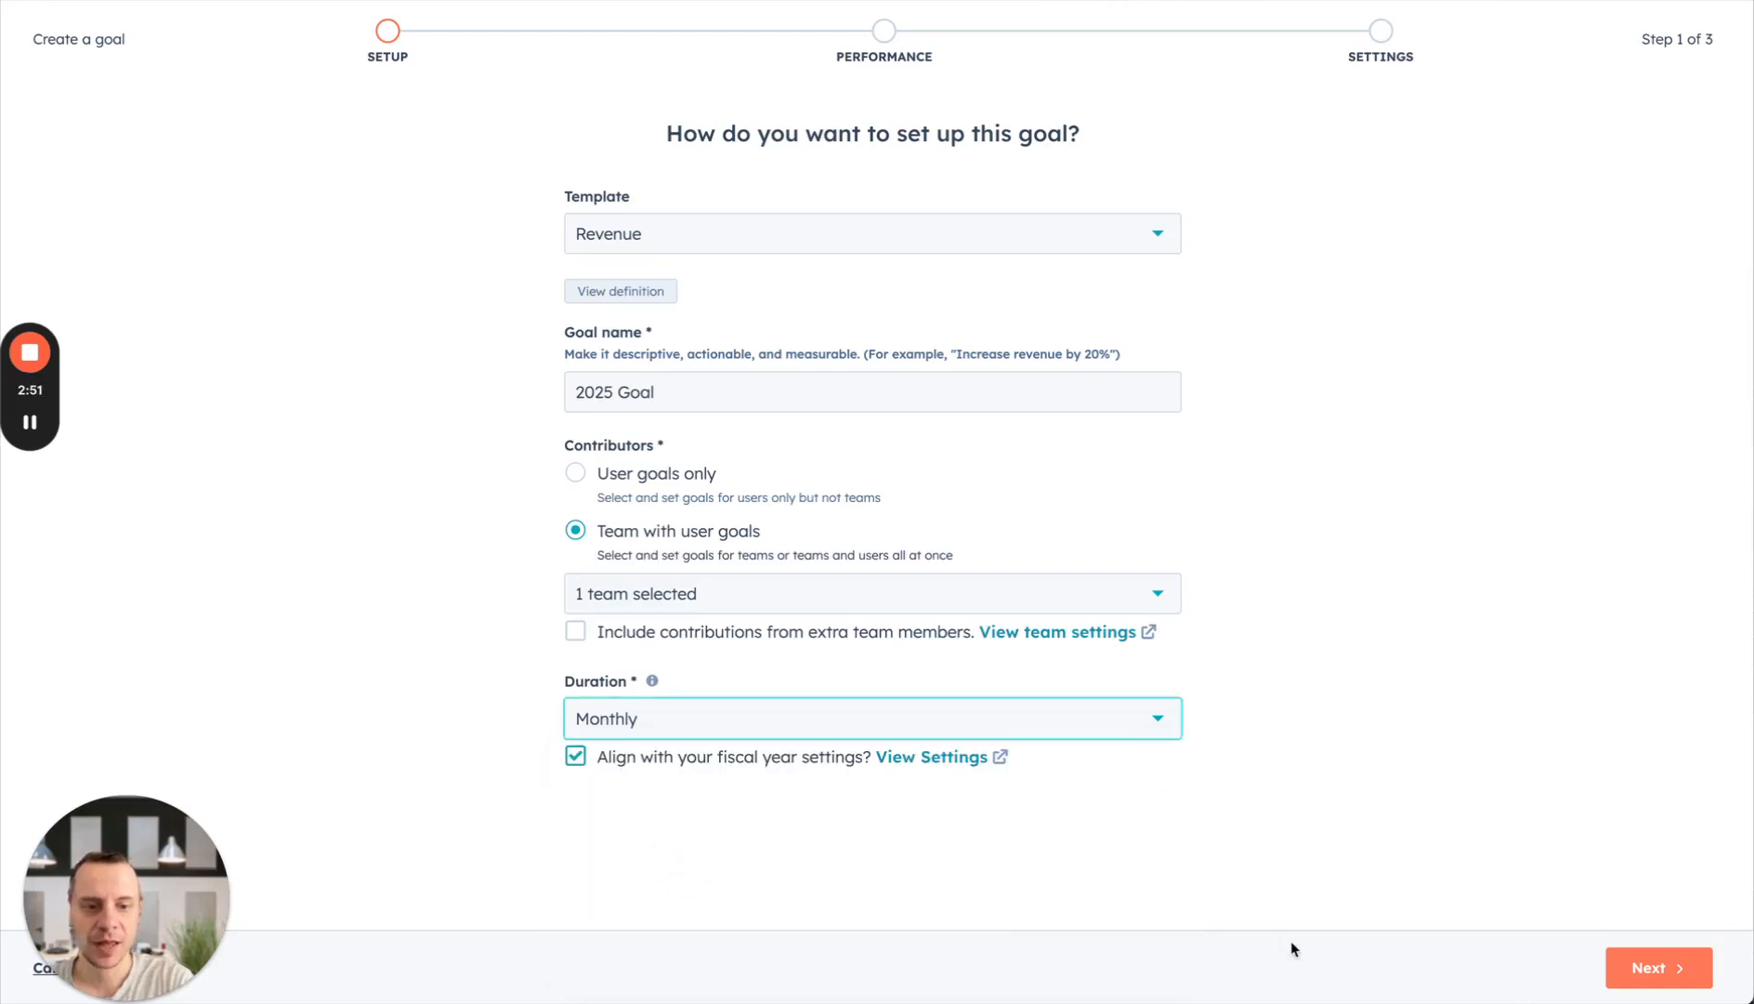
left_click(1653, 967)
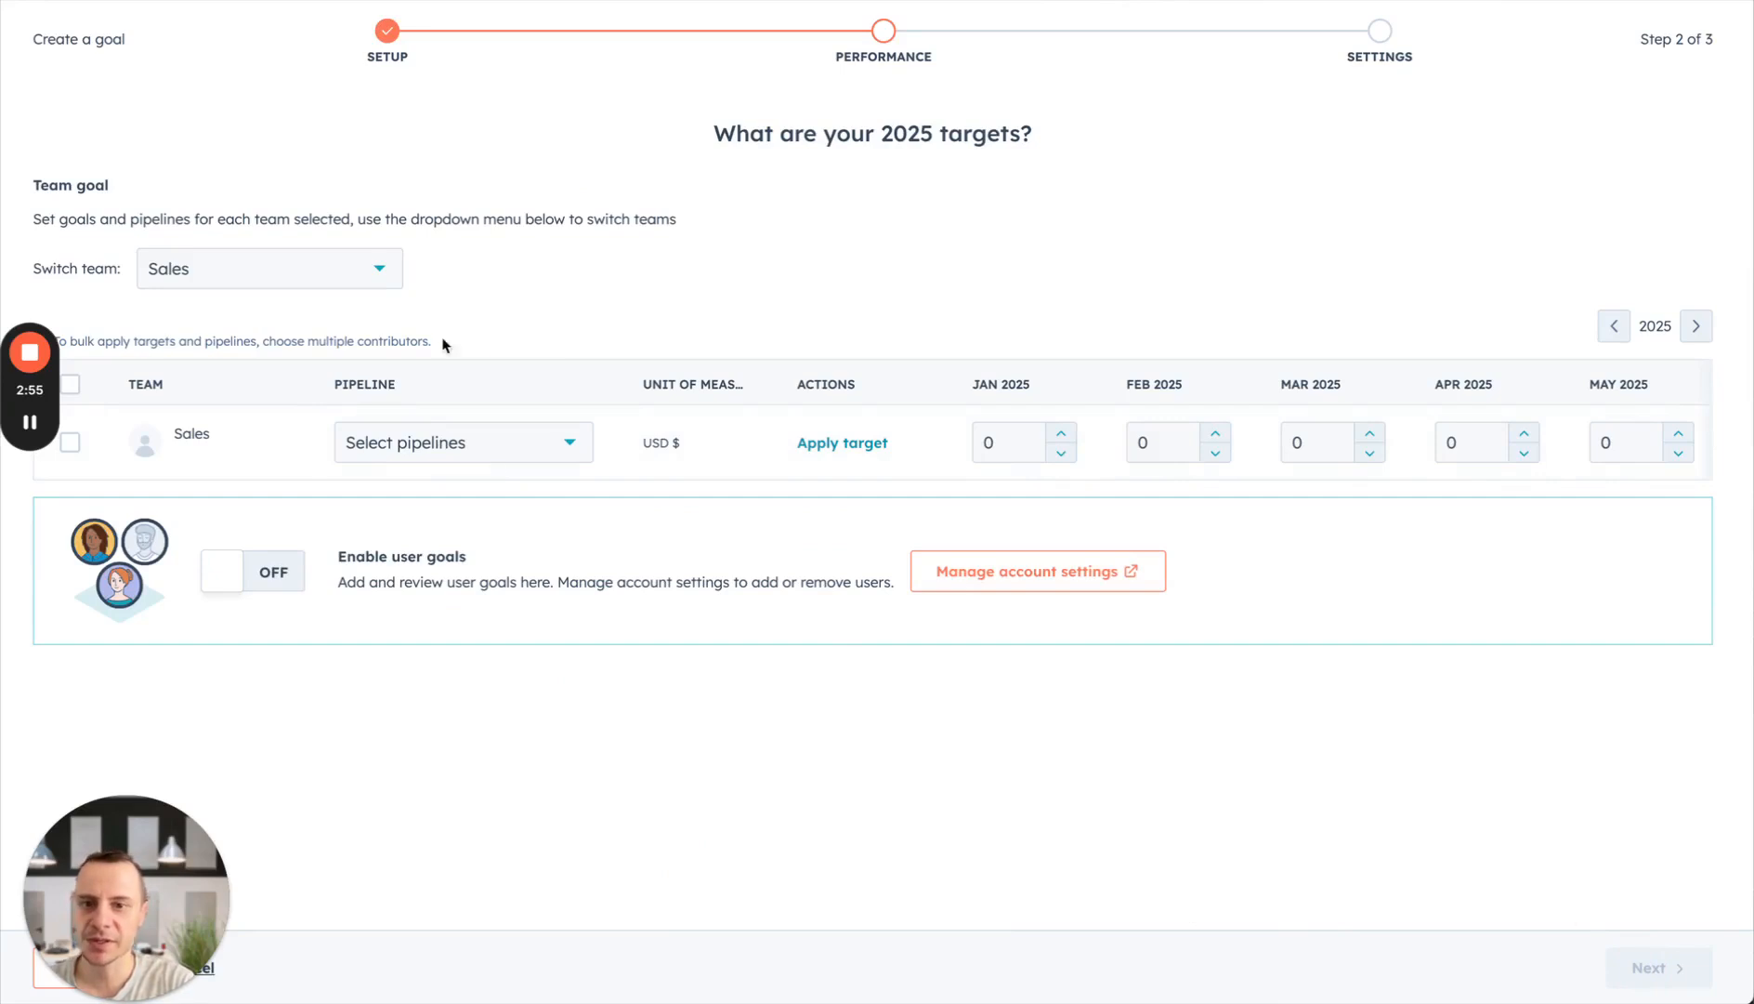
- Include all pipelines in the Sales team's goal
left_click(508, 454)
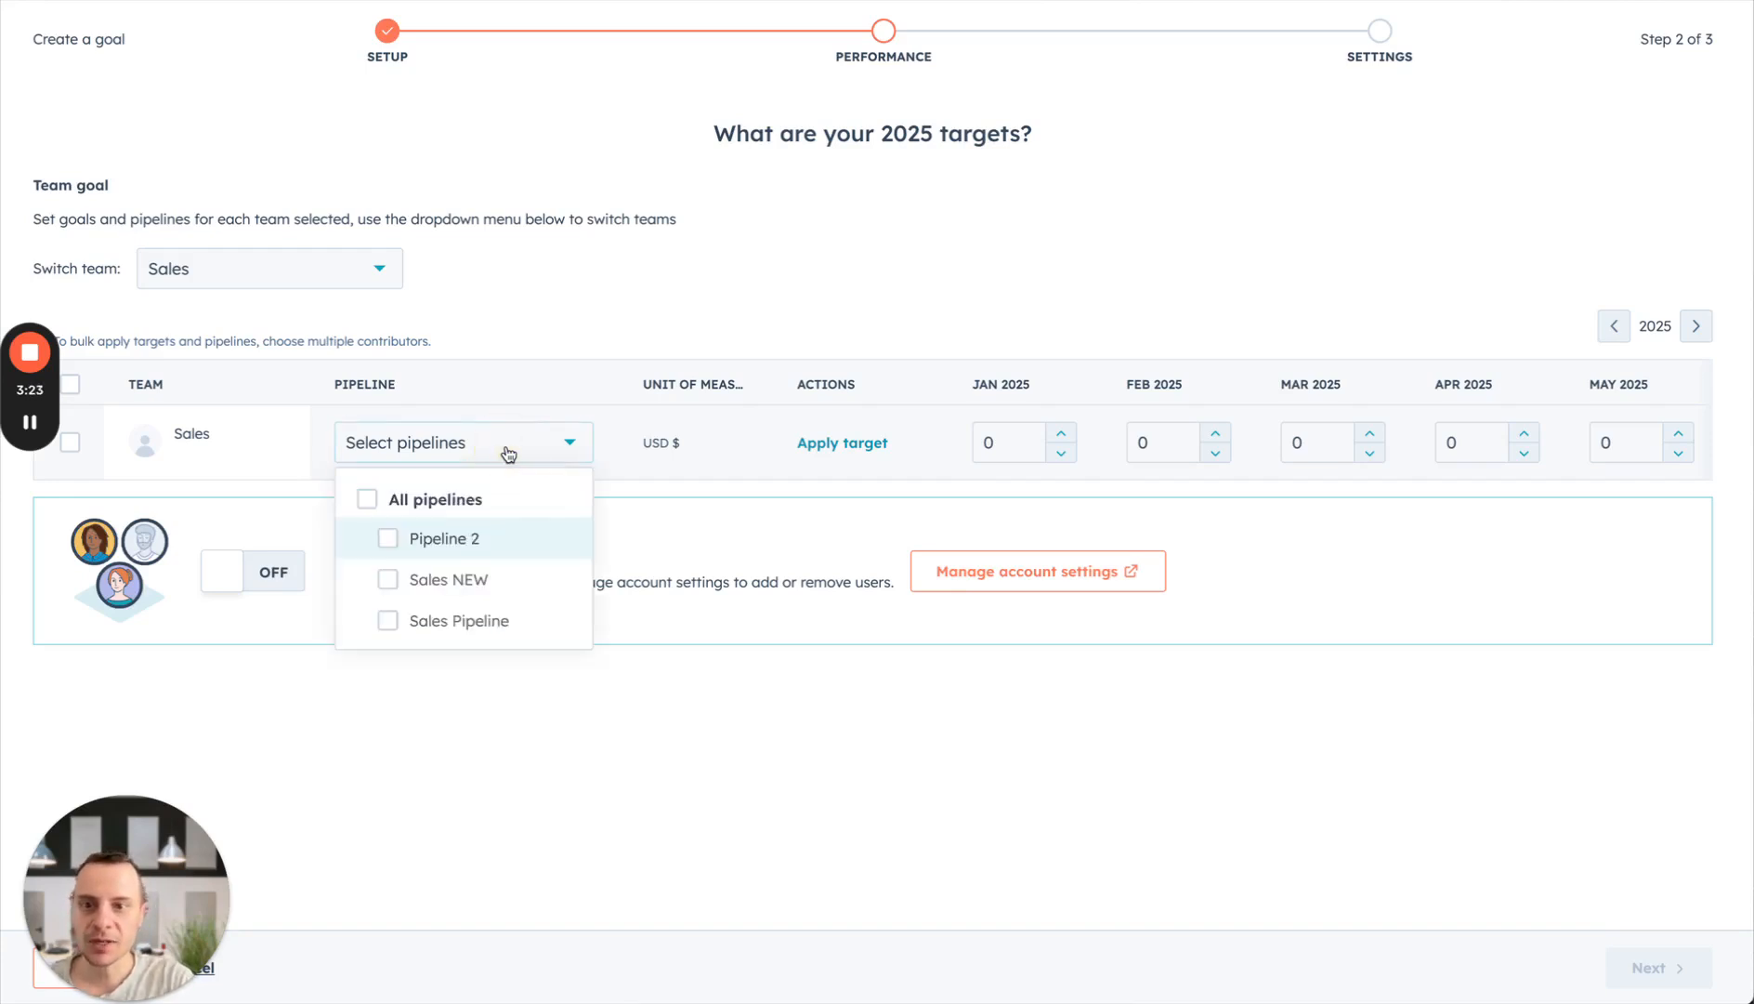
left_click(369, 503)
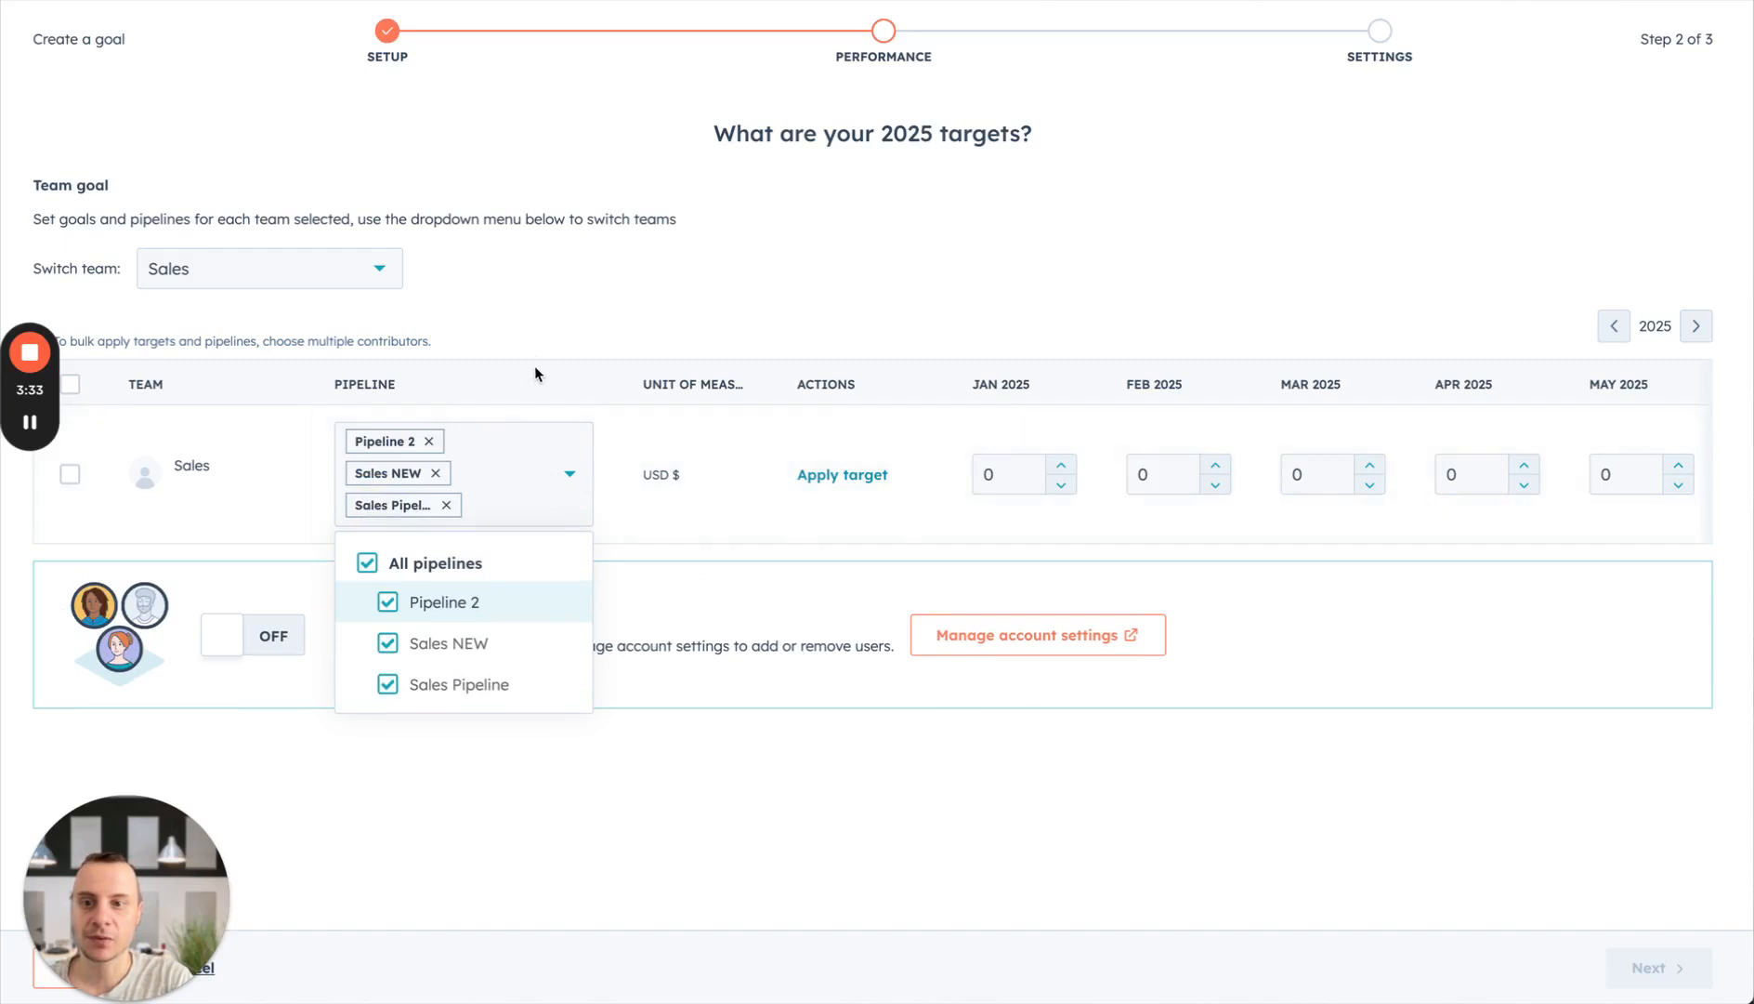
left_click(541, 300)
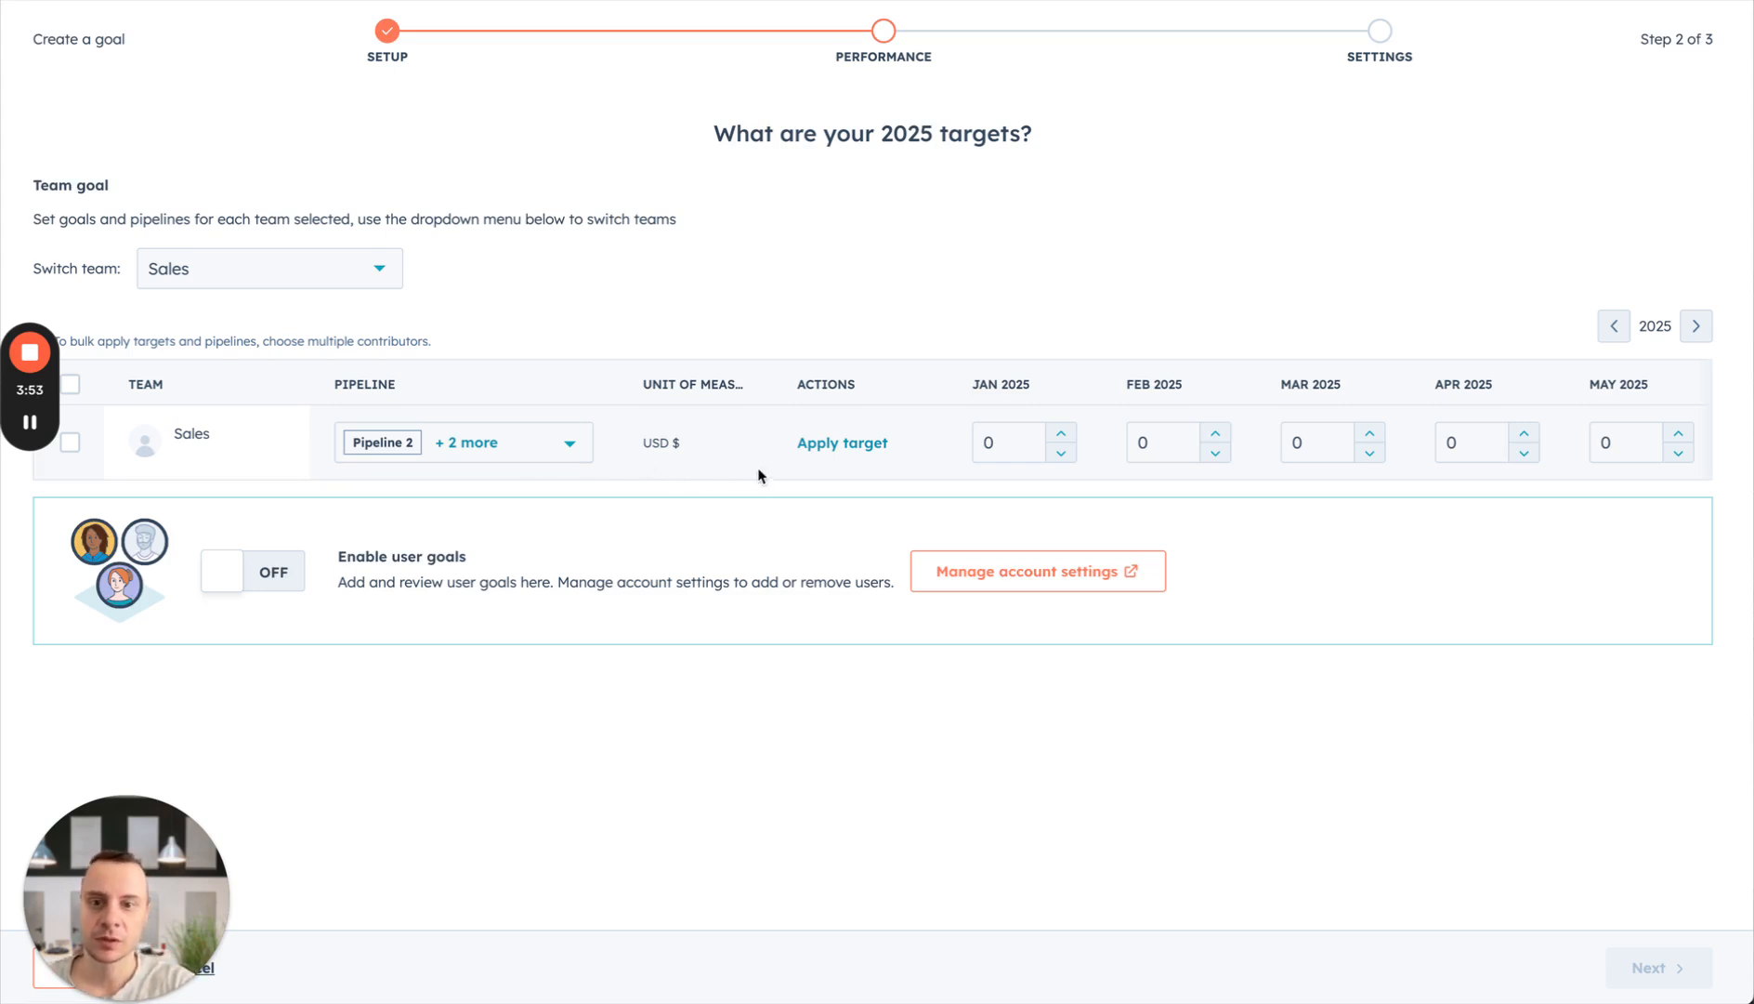
- Apply a target of 100000 to every month of 2025 for the Sales team and check the monthly values
scroll(901, 442, "right", 2)
scroll(904, 442, "right", 10)
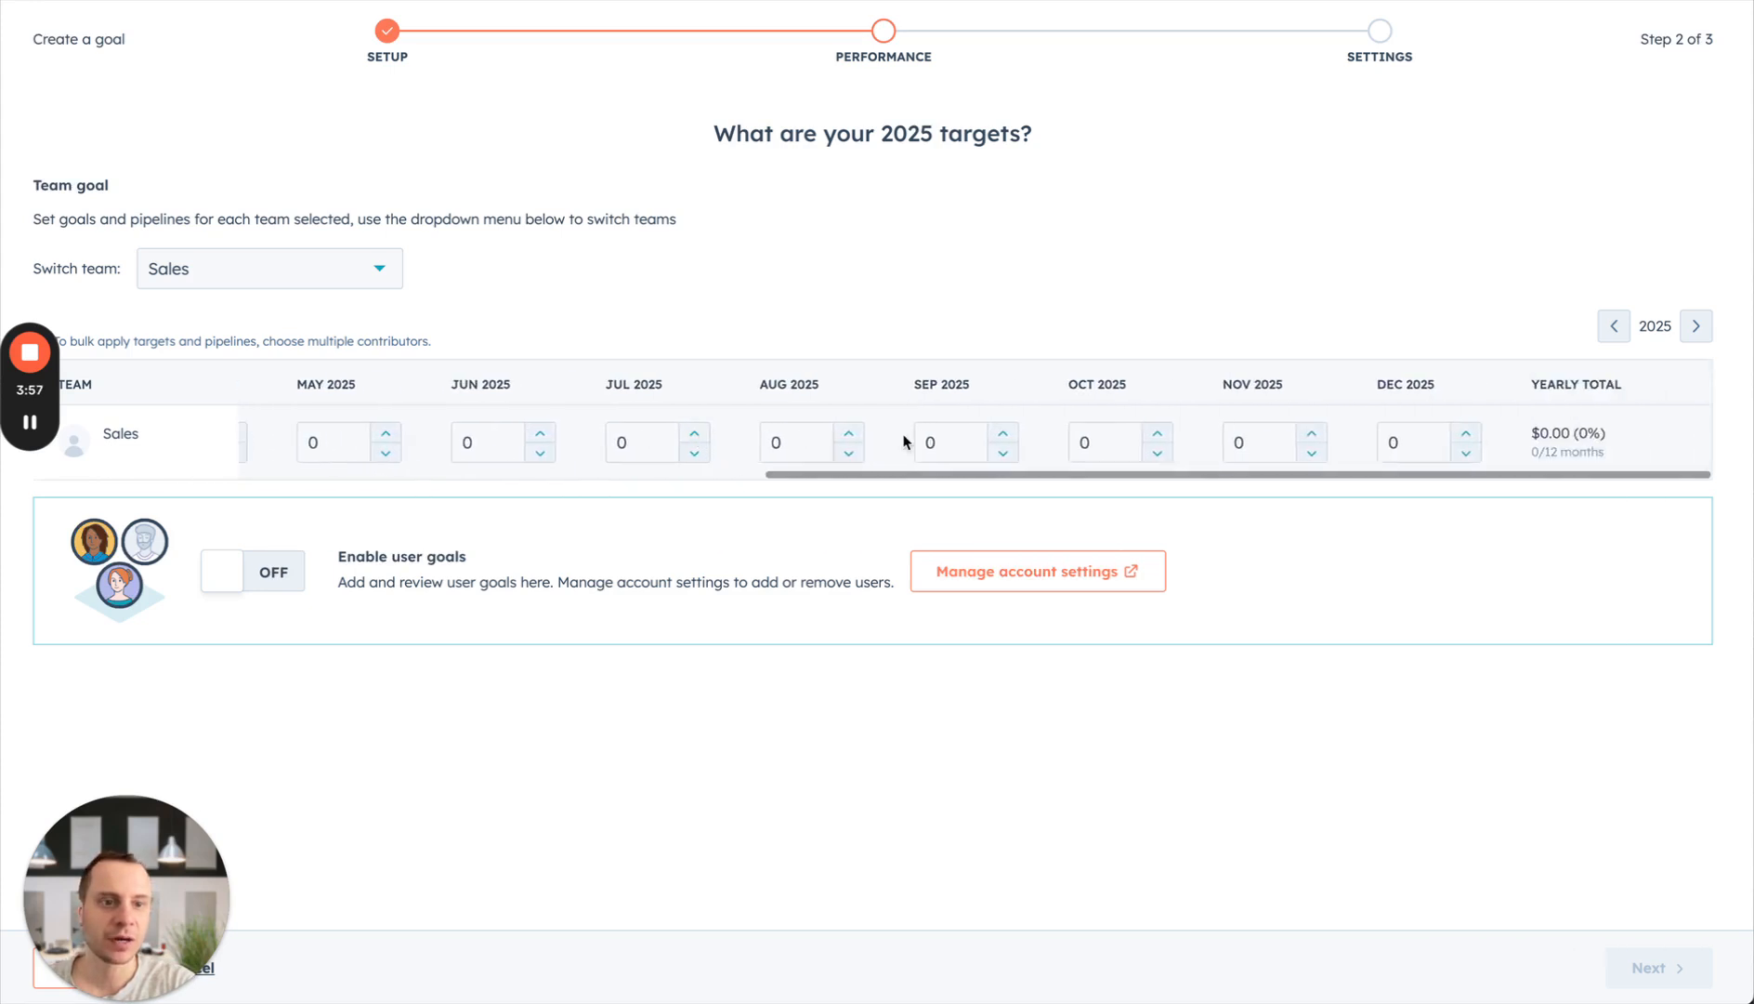
scroll(904, 442, "left", 10)
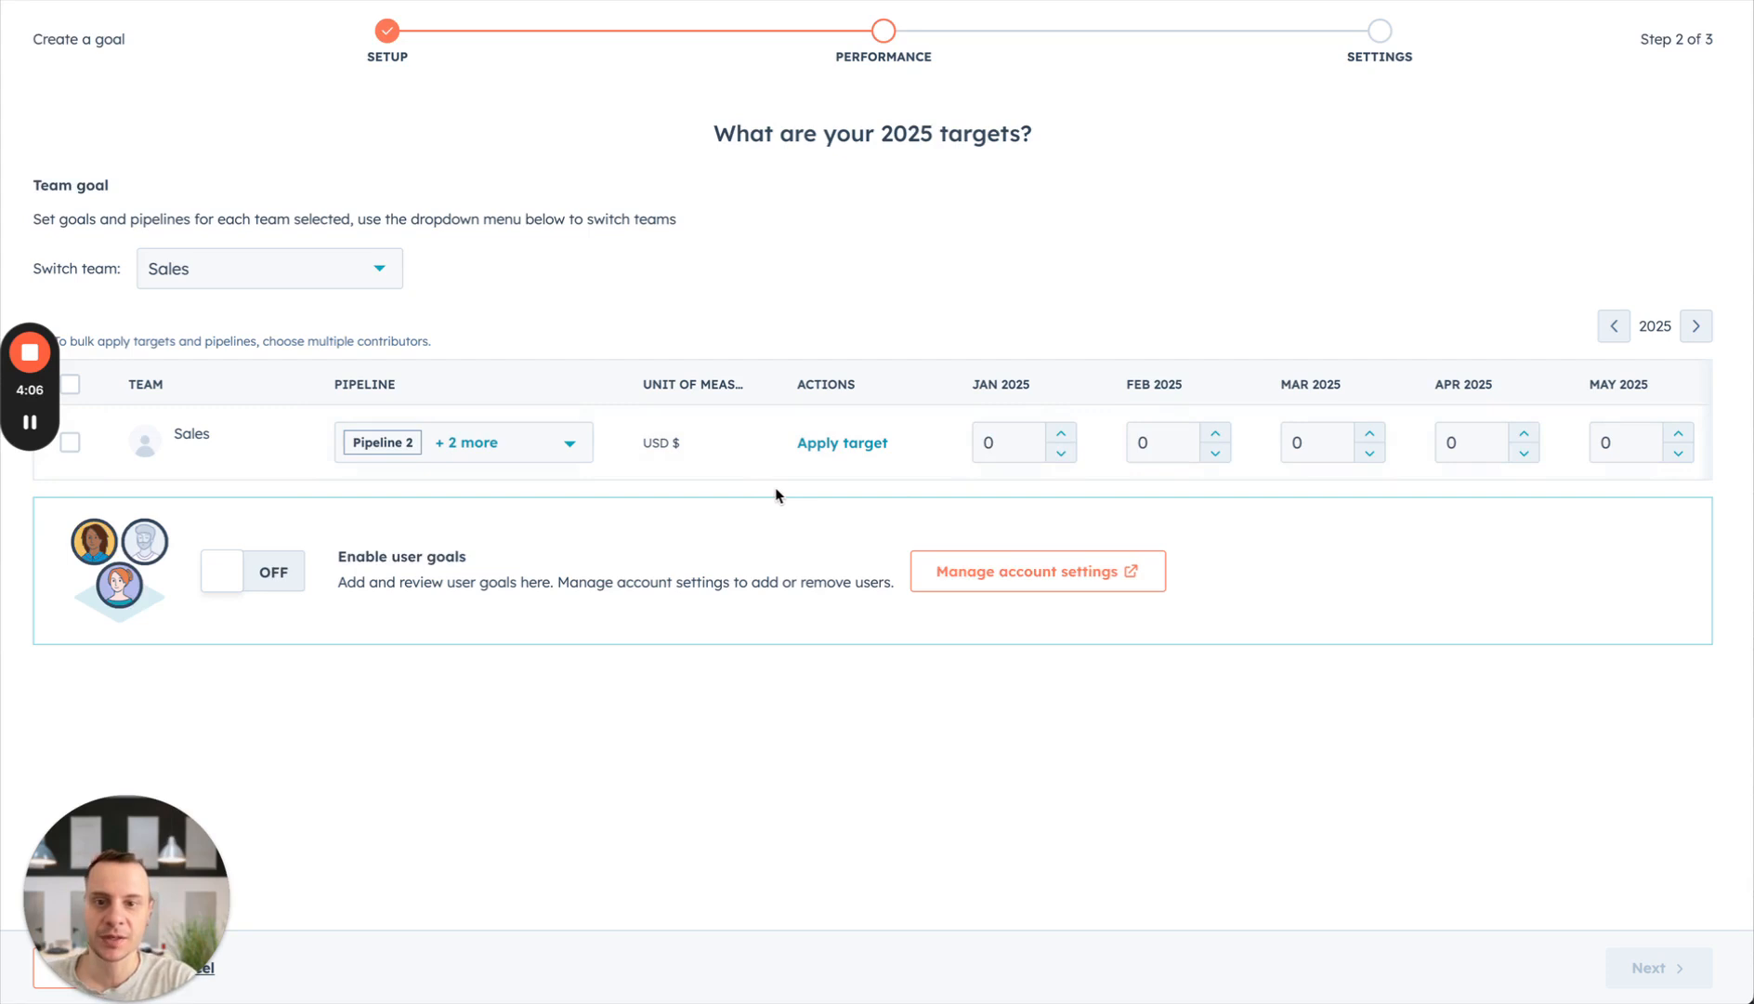
left_click(840, 447)
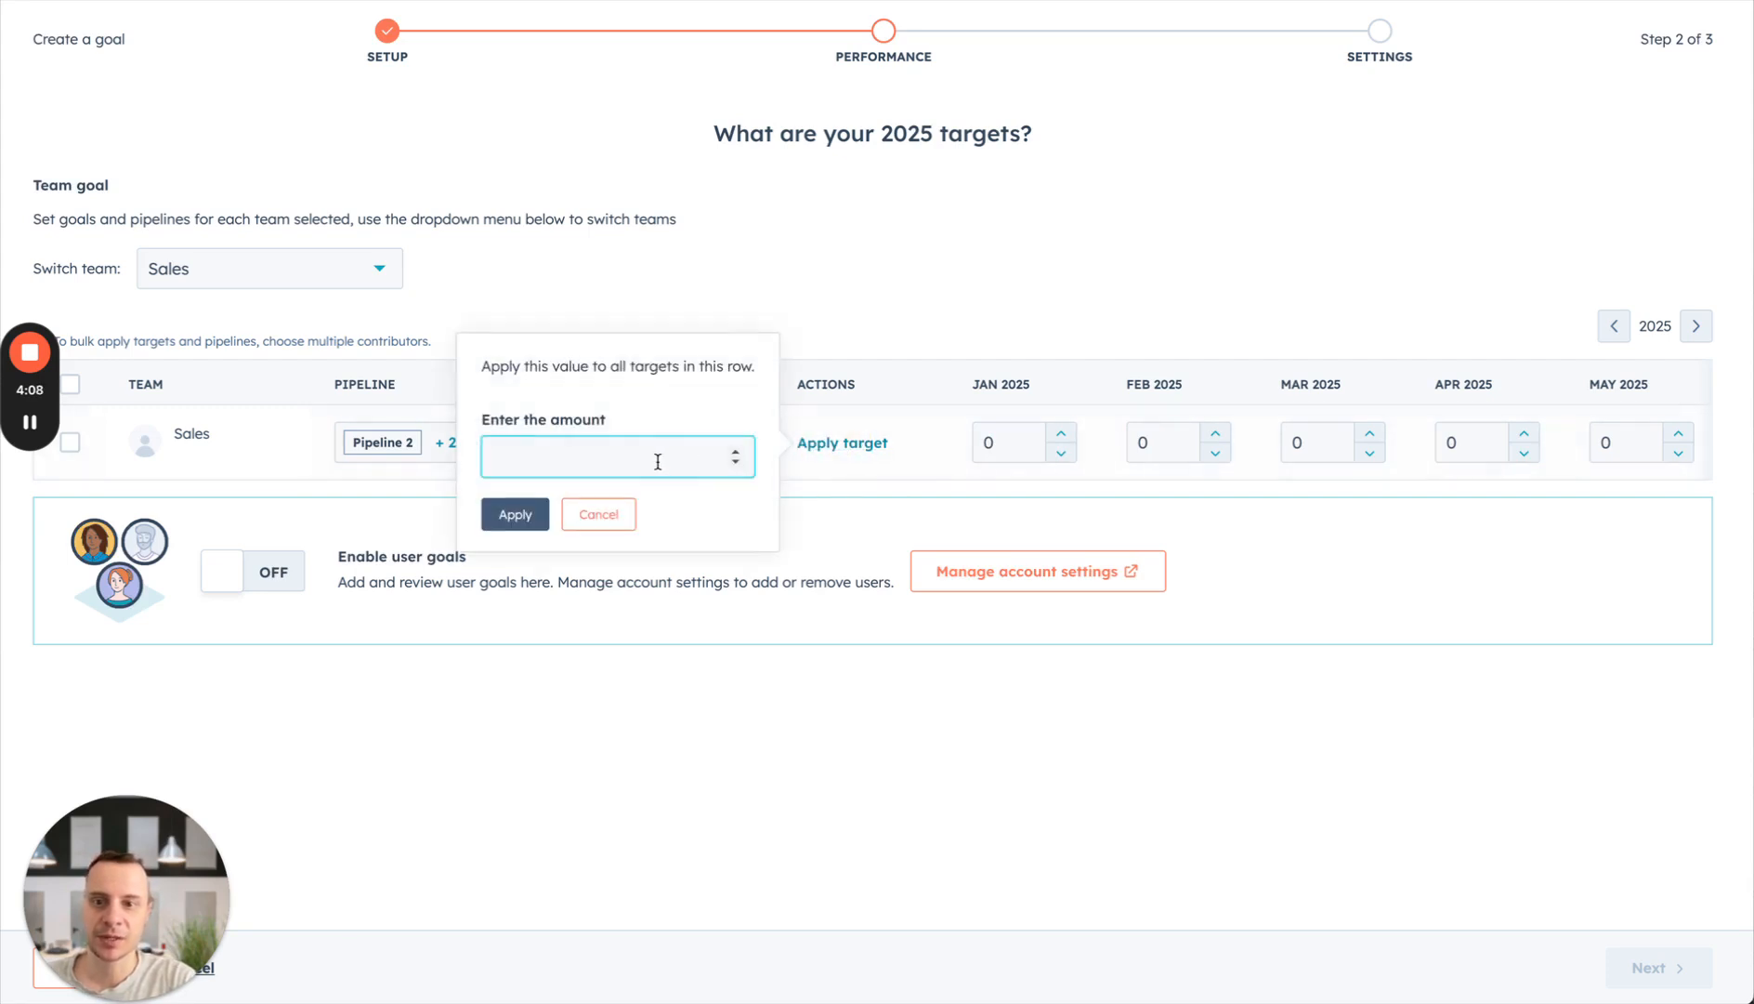
type("100000")
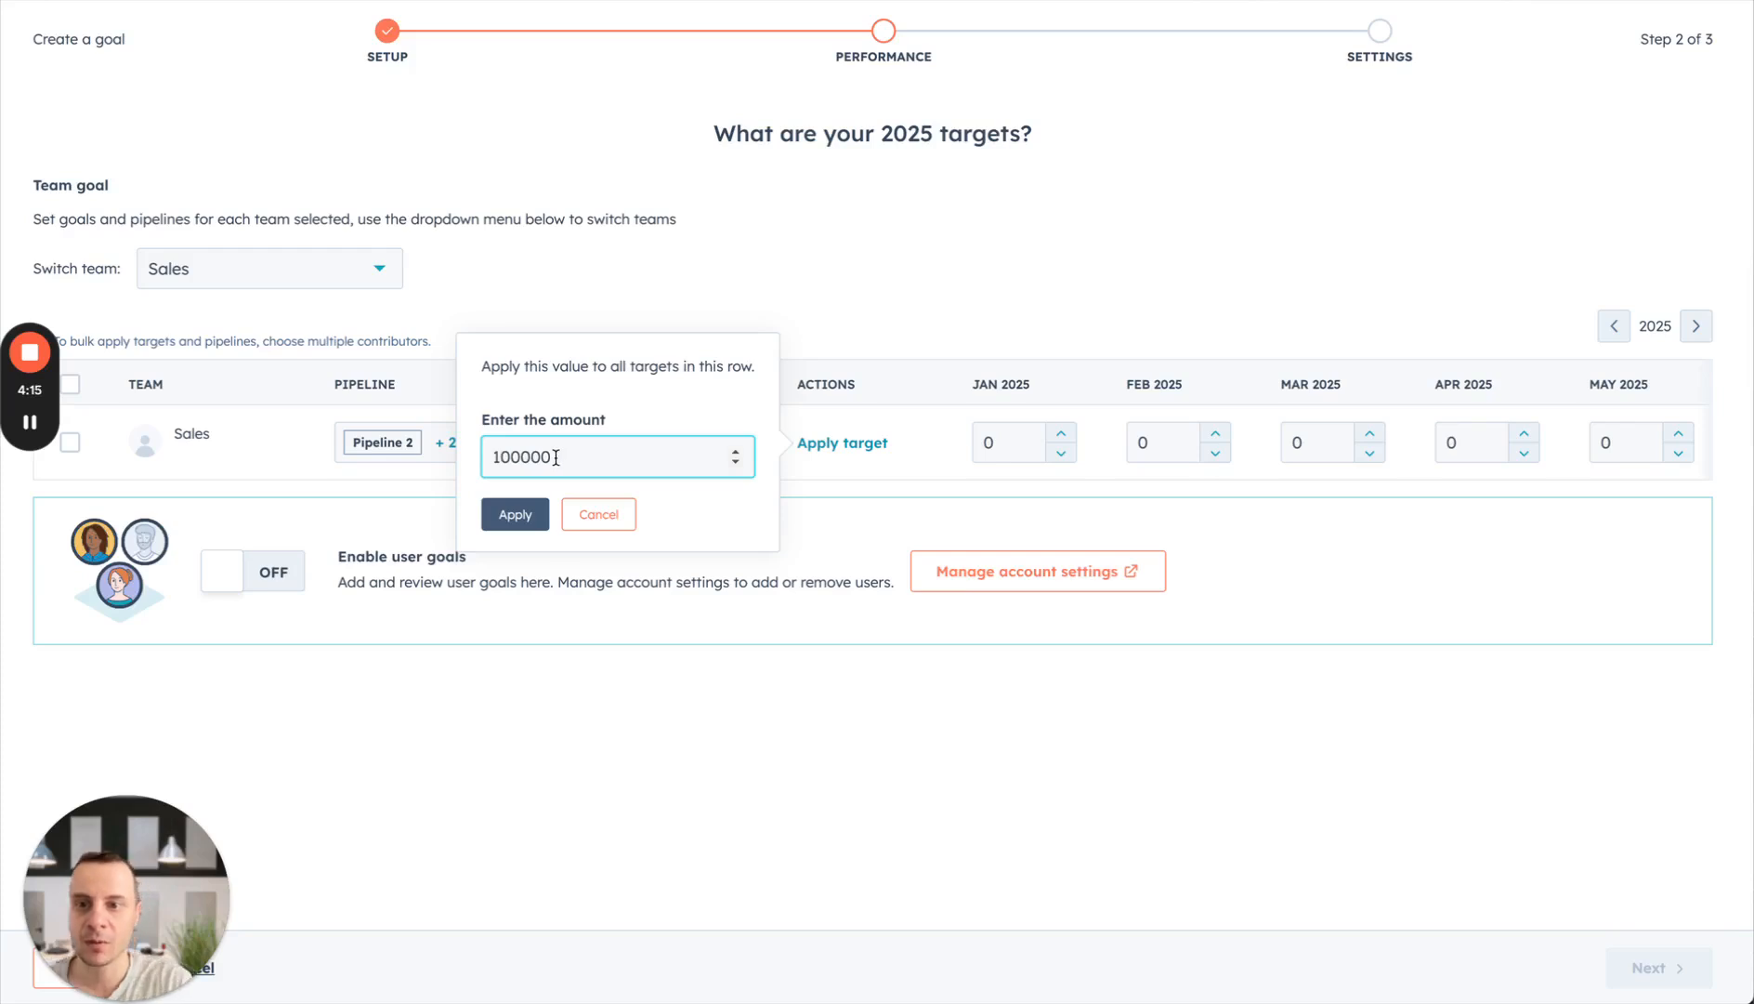
left_click(513, 518)
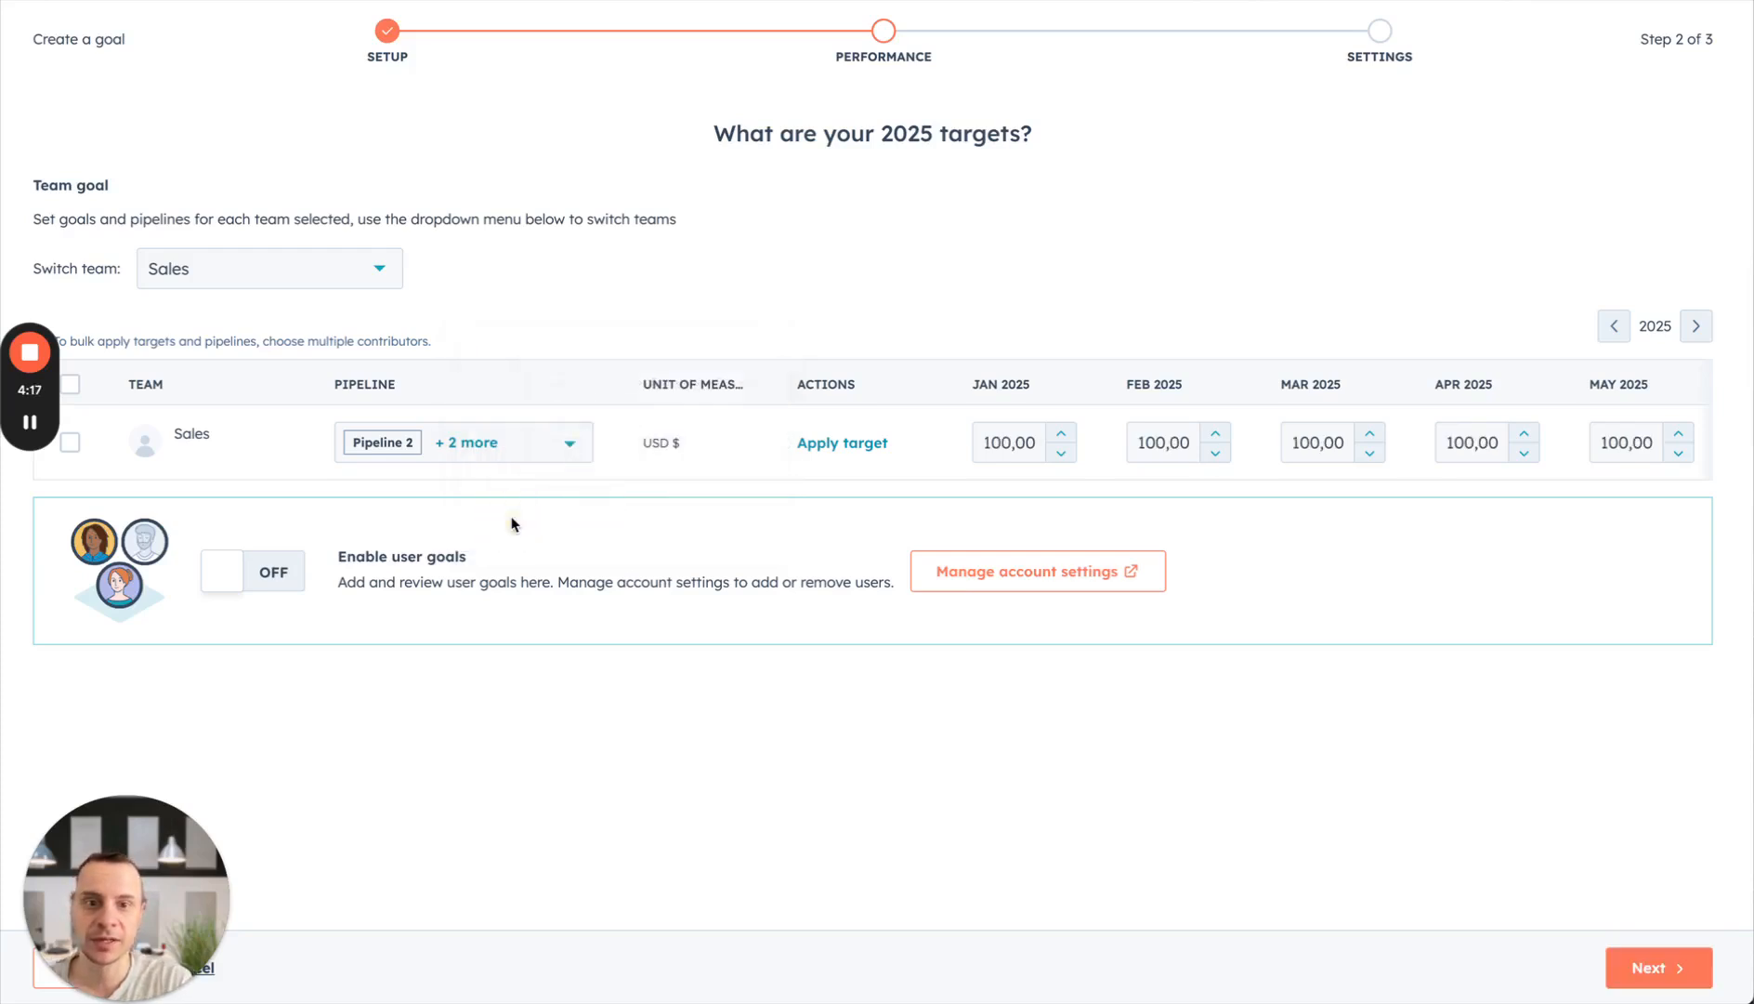
scroll(918, 442, "right", 8)
scroll(915, 438, "right", 5)
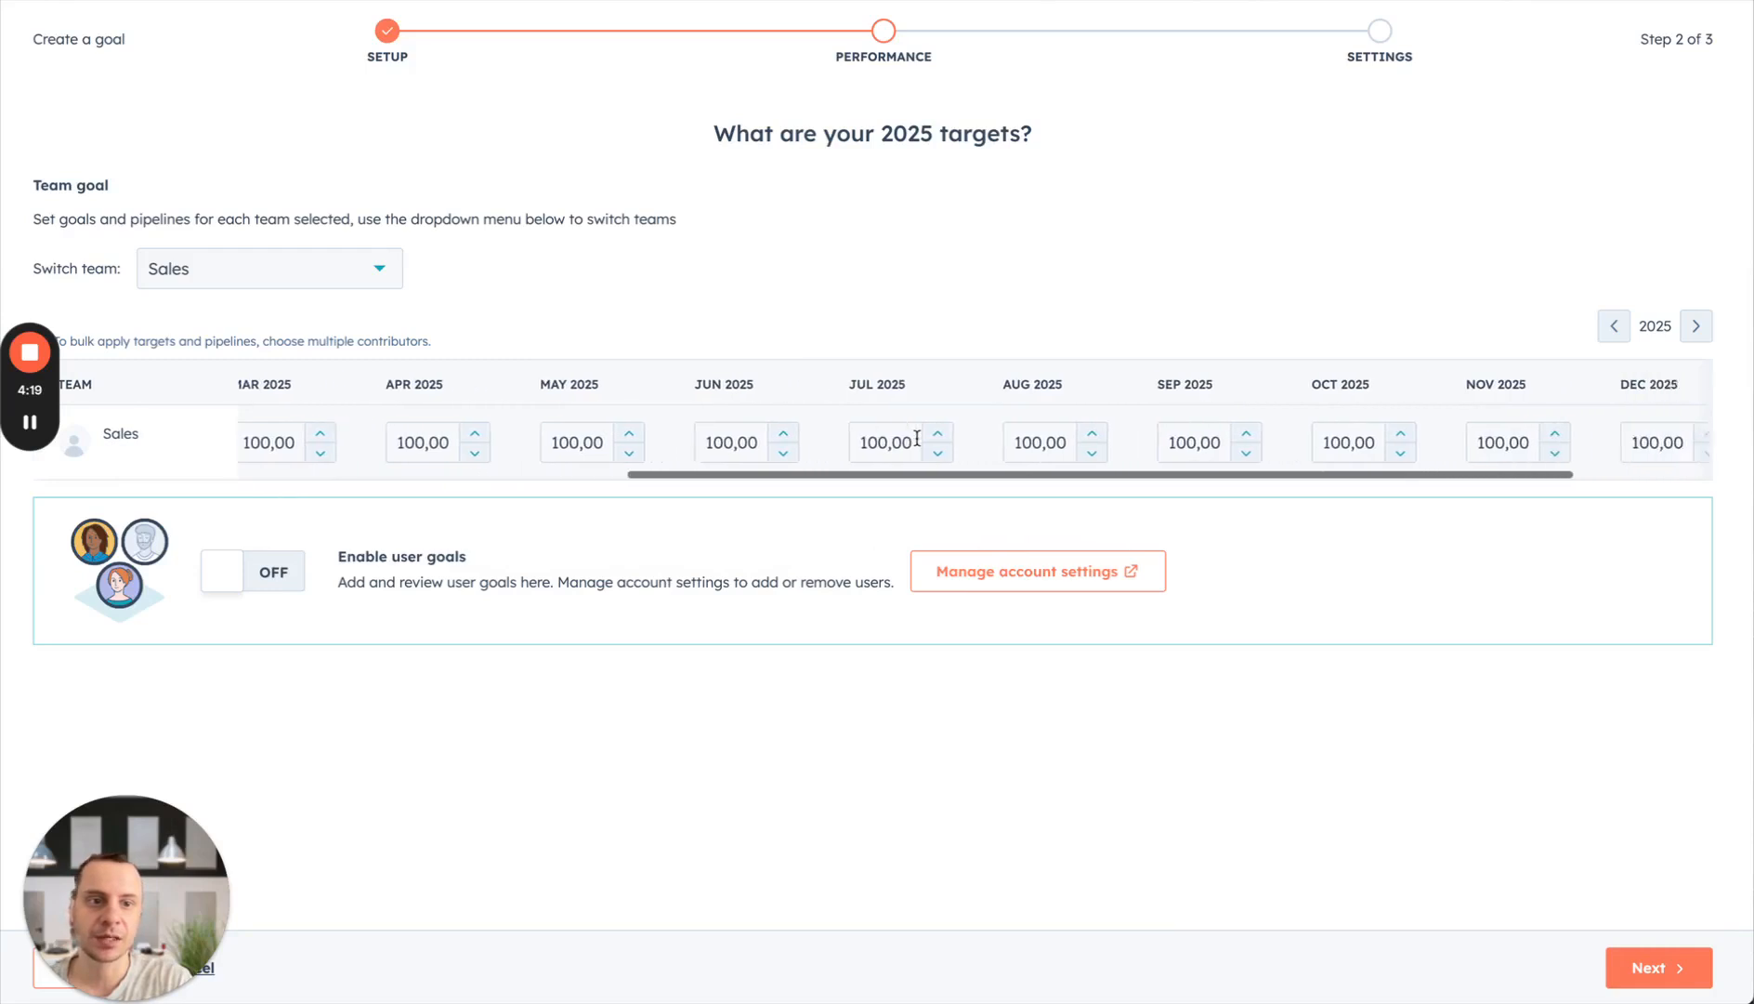
scroll(916, 437, "left", 12)
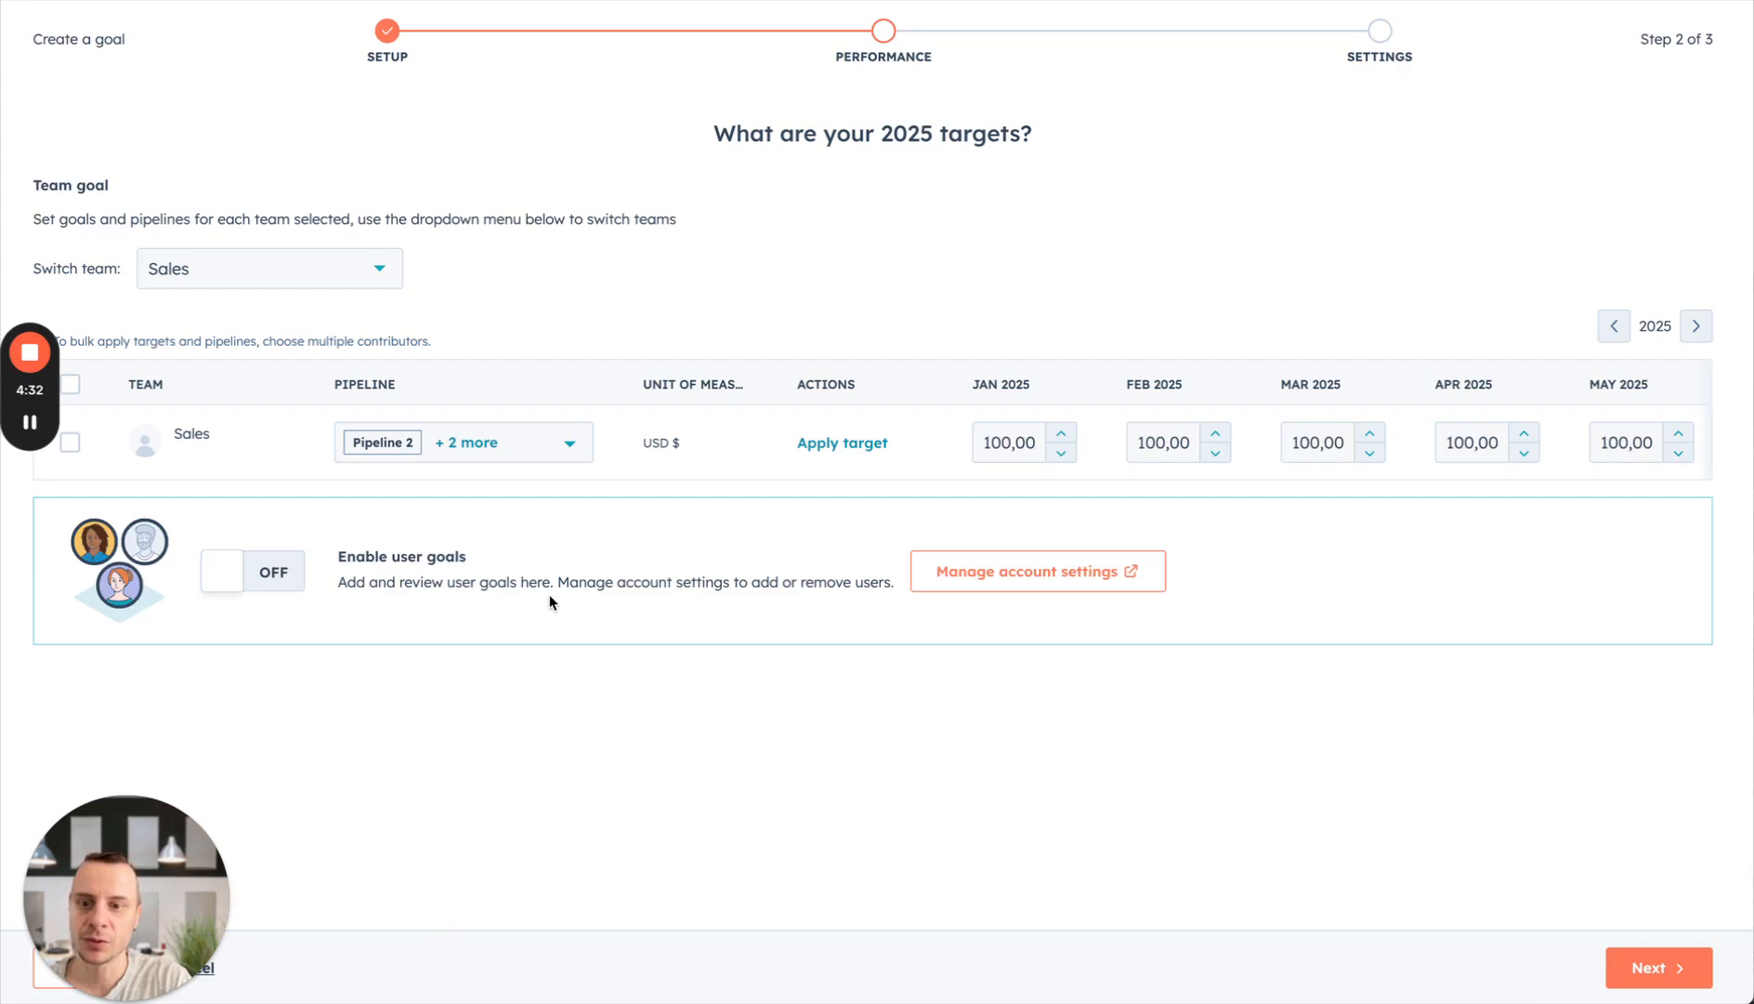
- Enable user goals and apply a target of 50000 to every month of 2025 for the first rep
left_click(233, 576)
scroll(446, 572, "down", 2)
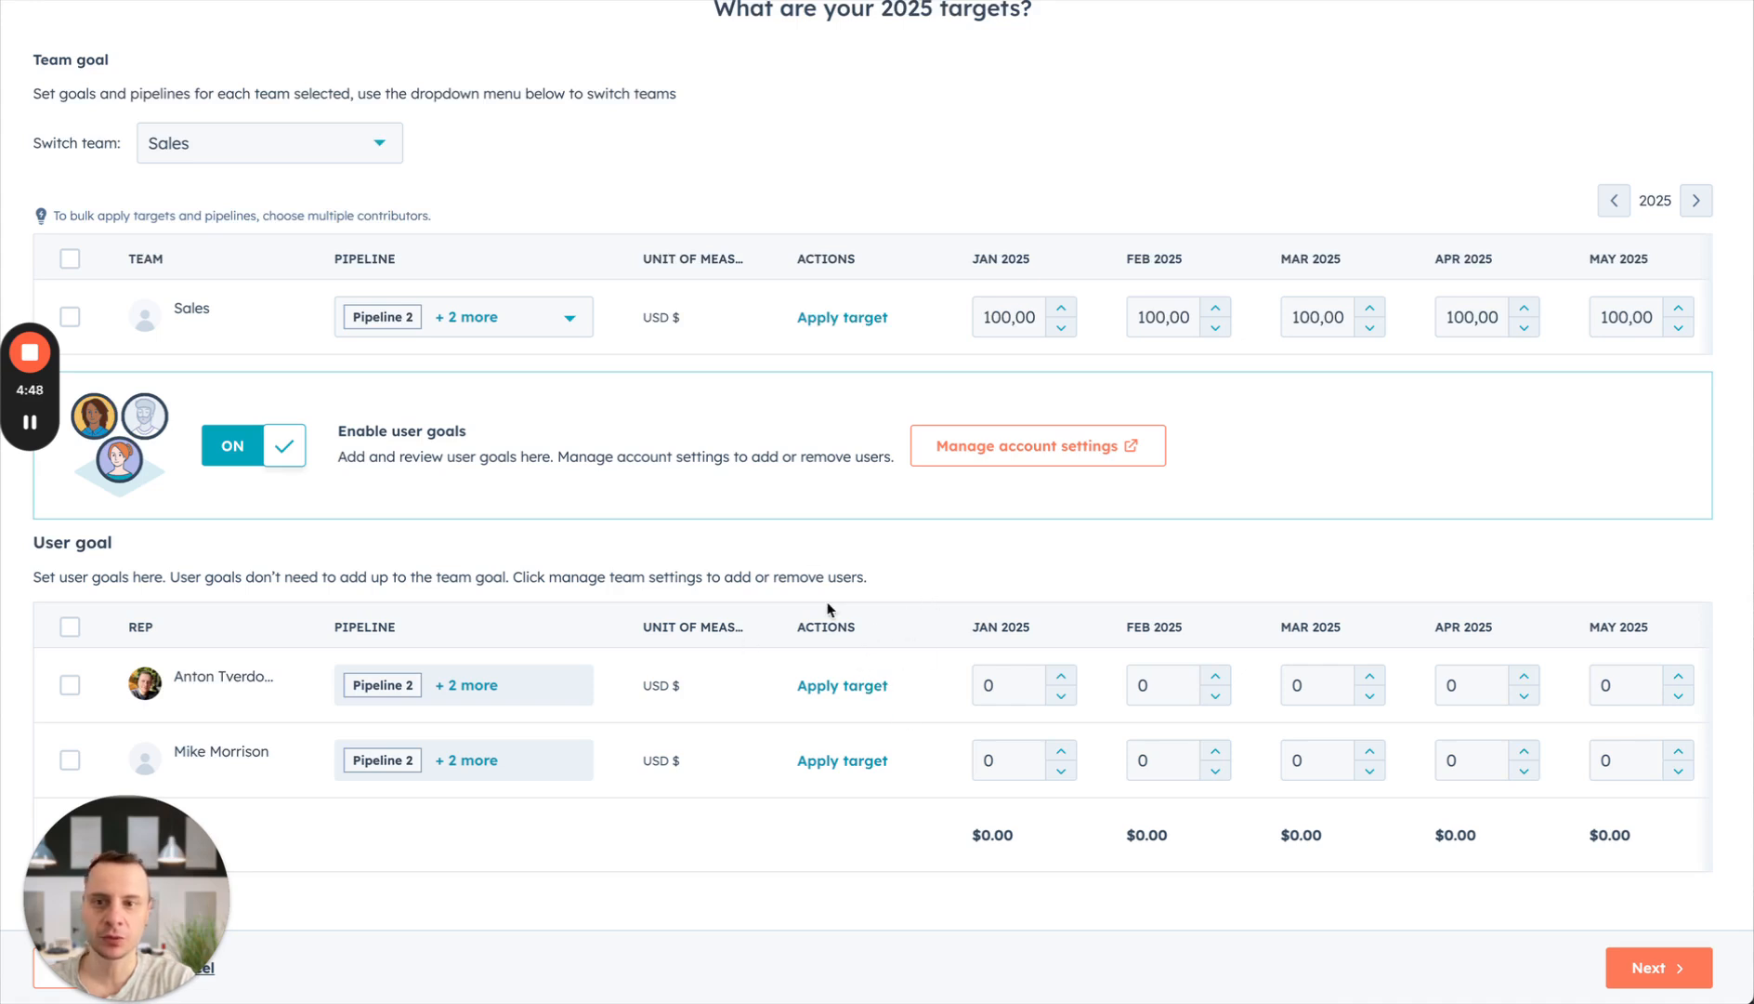
left_click(841, 685)
type("5")
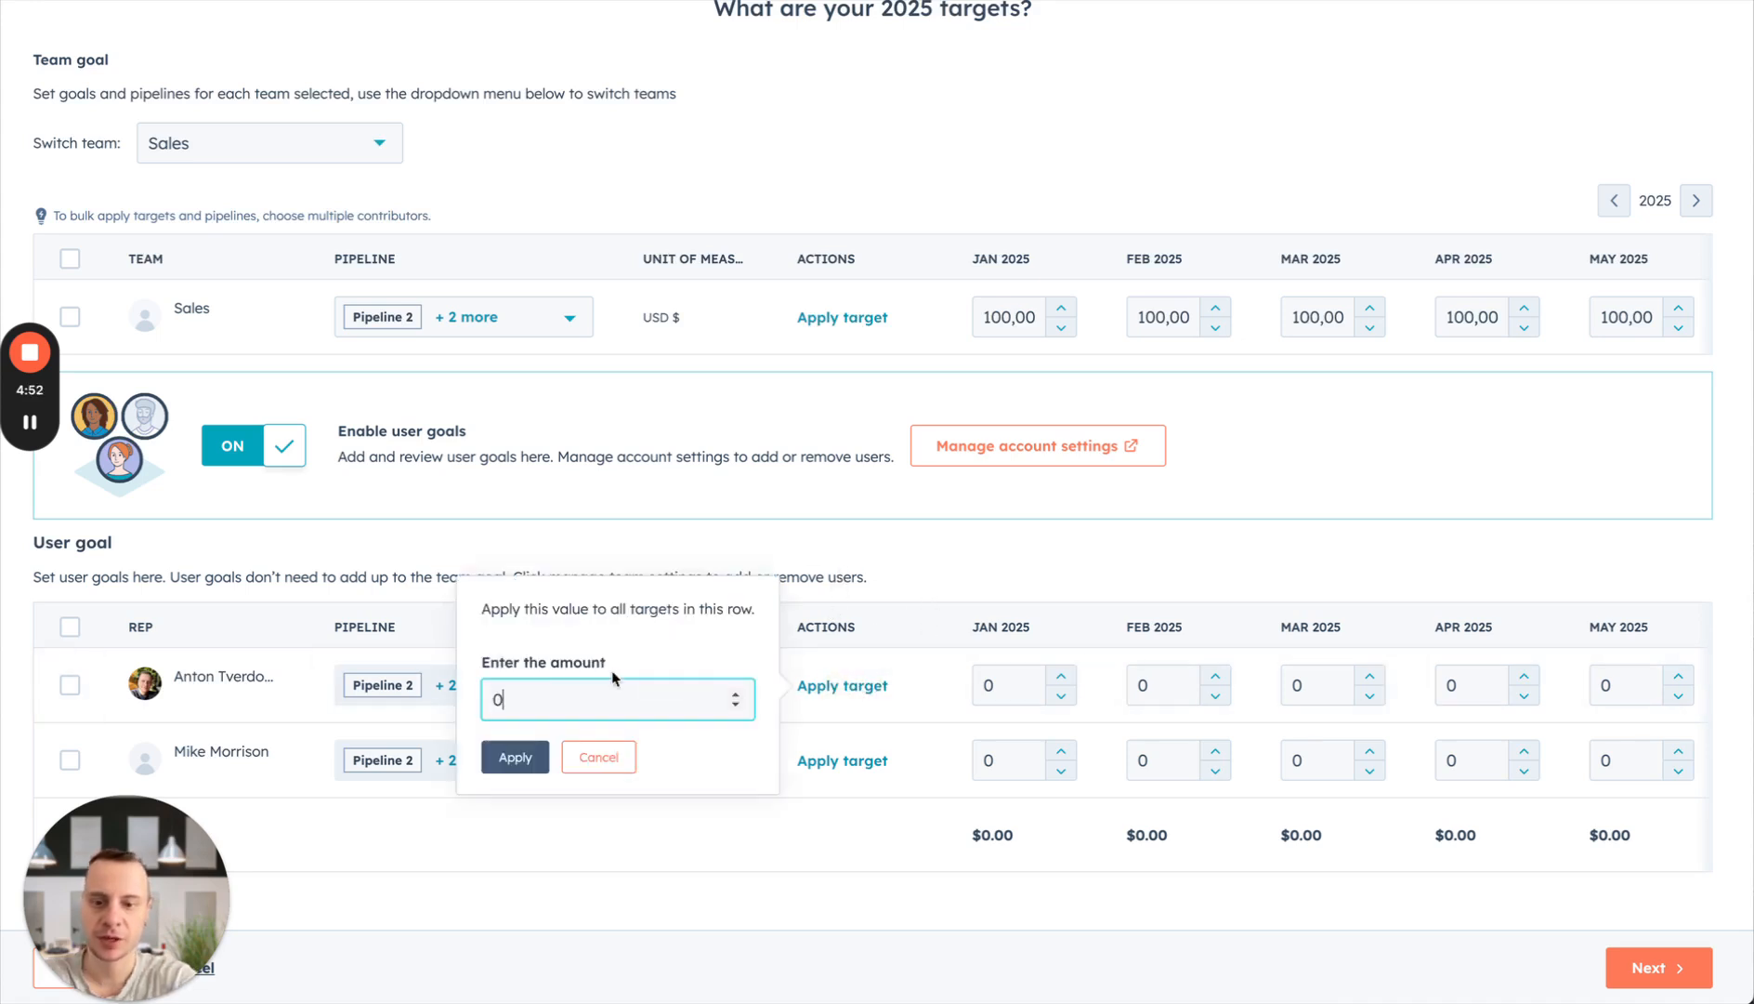
type("0000")
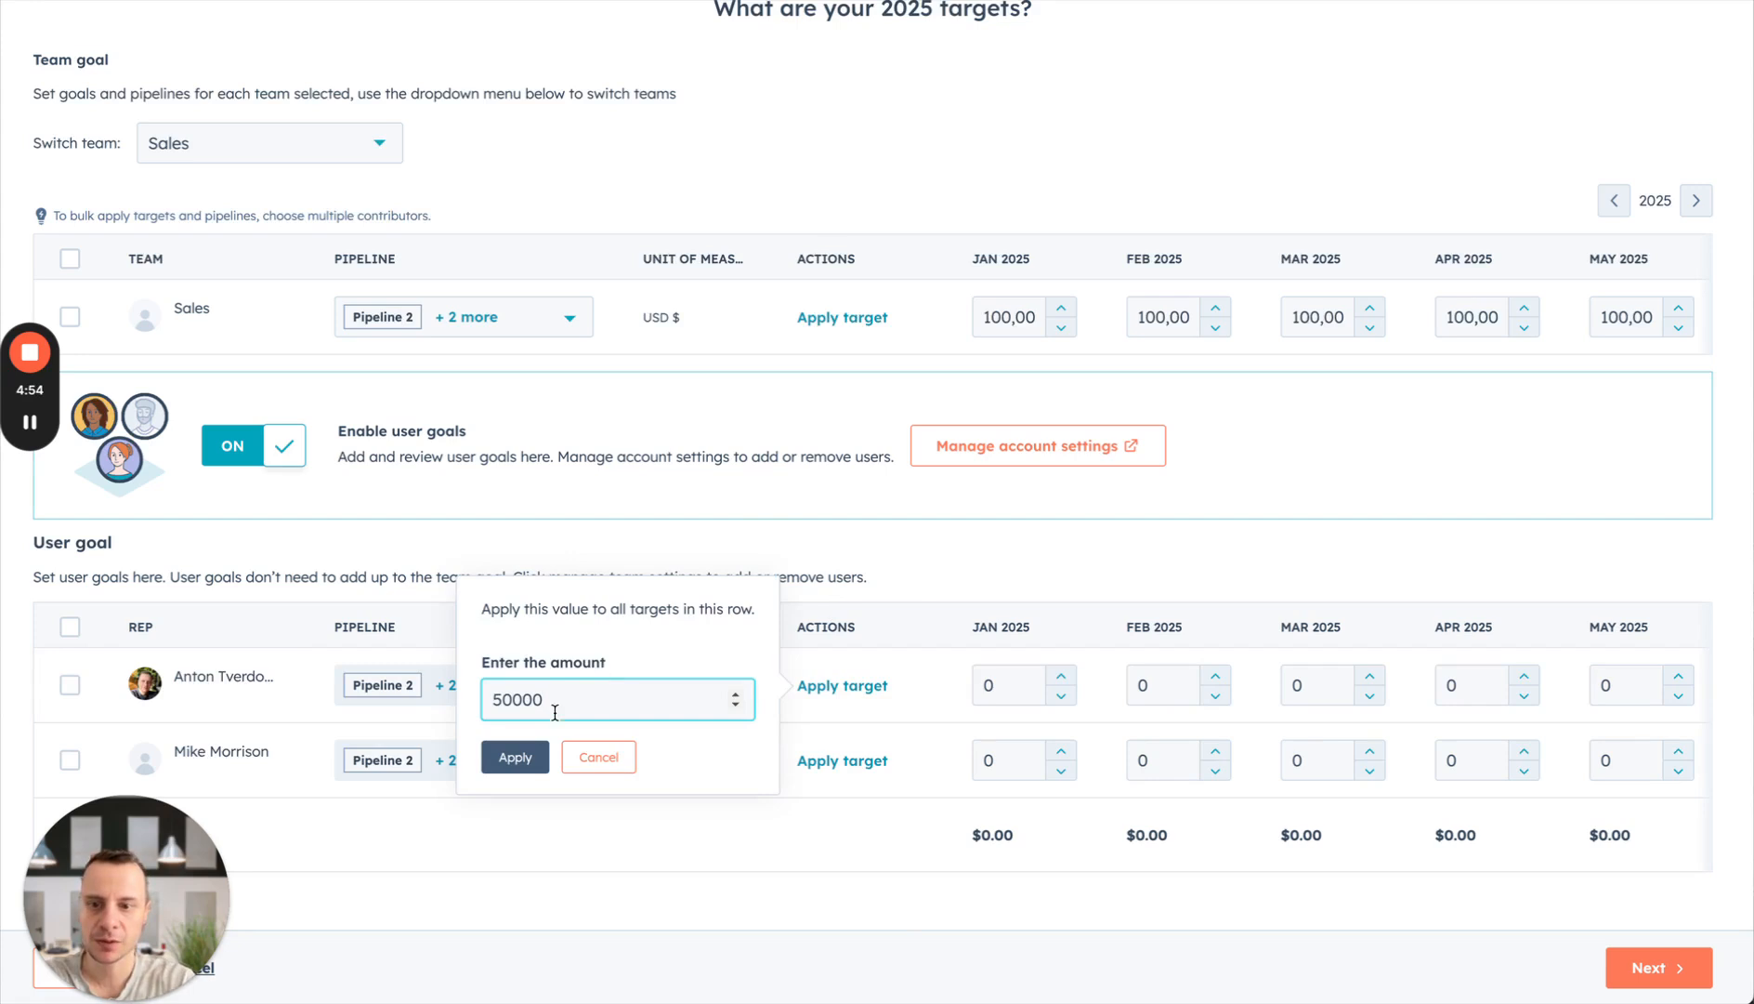
left_click(526, 760)
- Apply a target of 50000 to every month for the second rep and check the user and team yearly totals
left_click(823, 762)
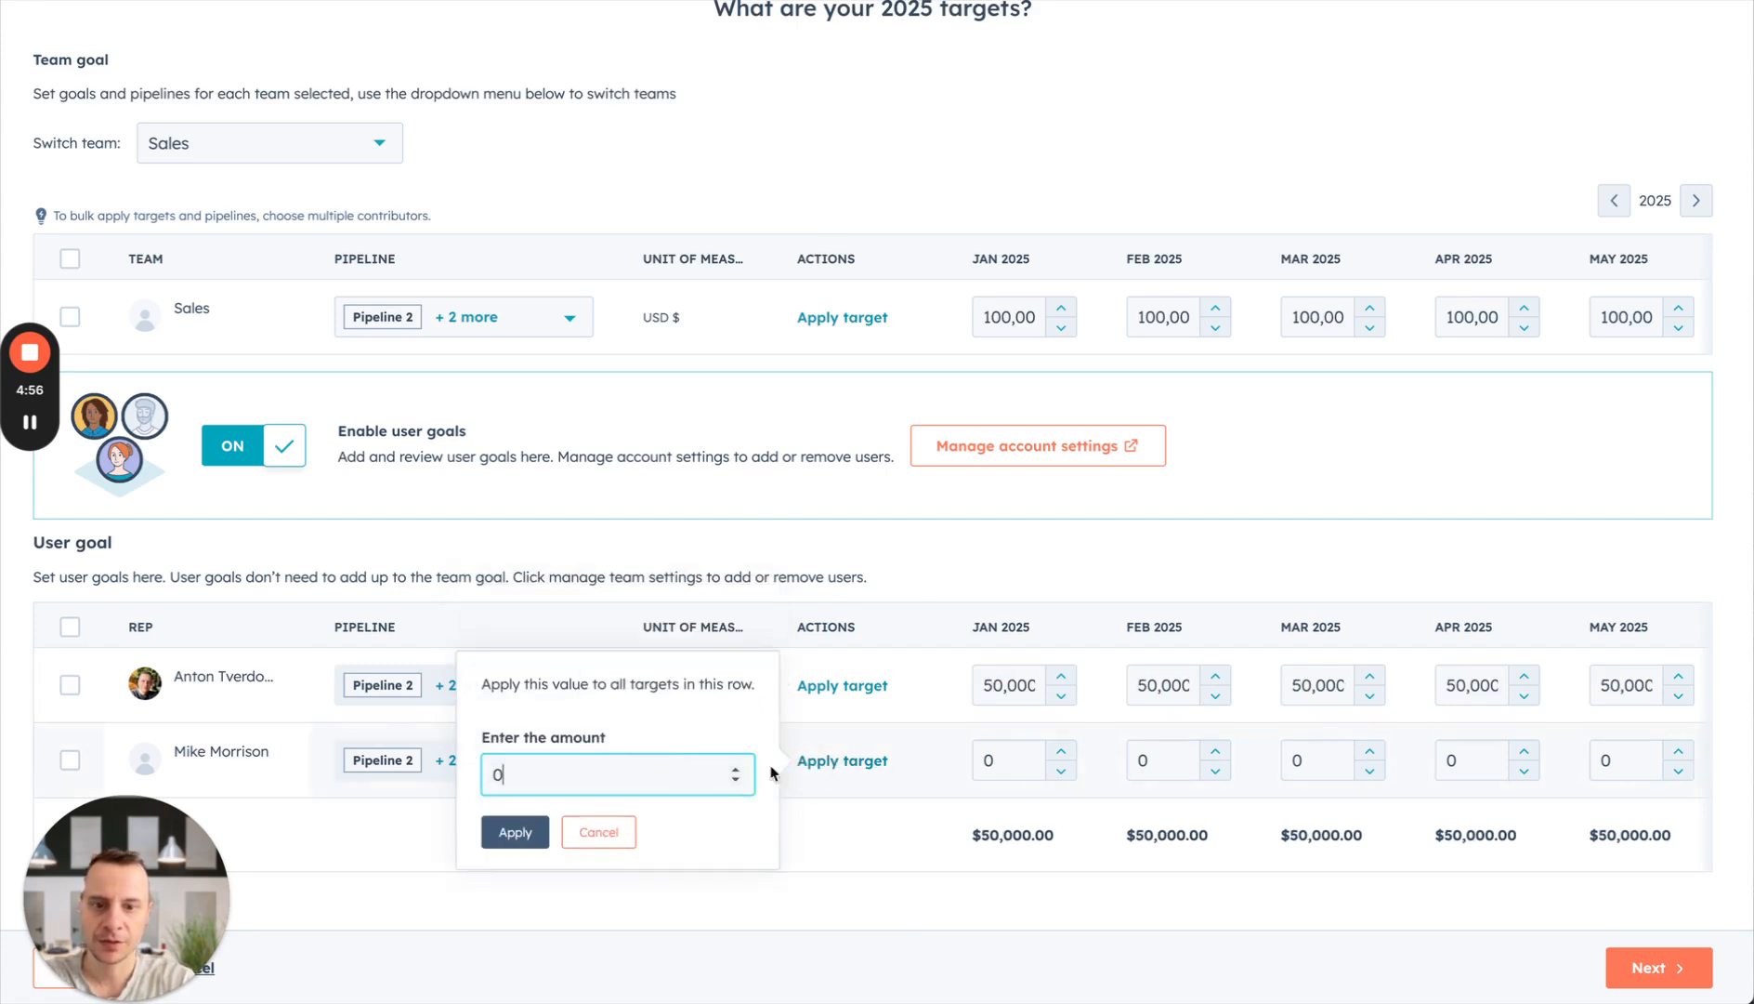
type("50000")
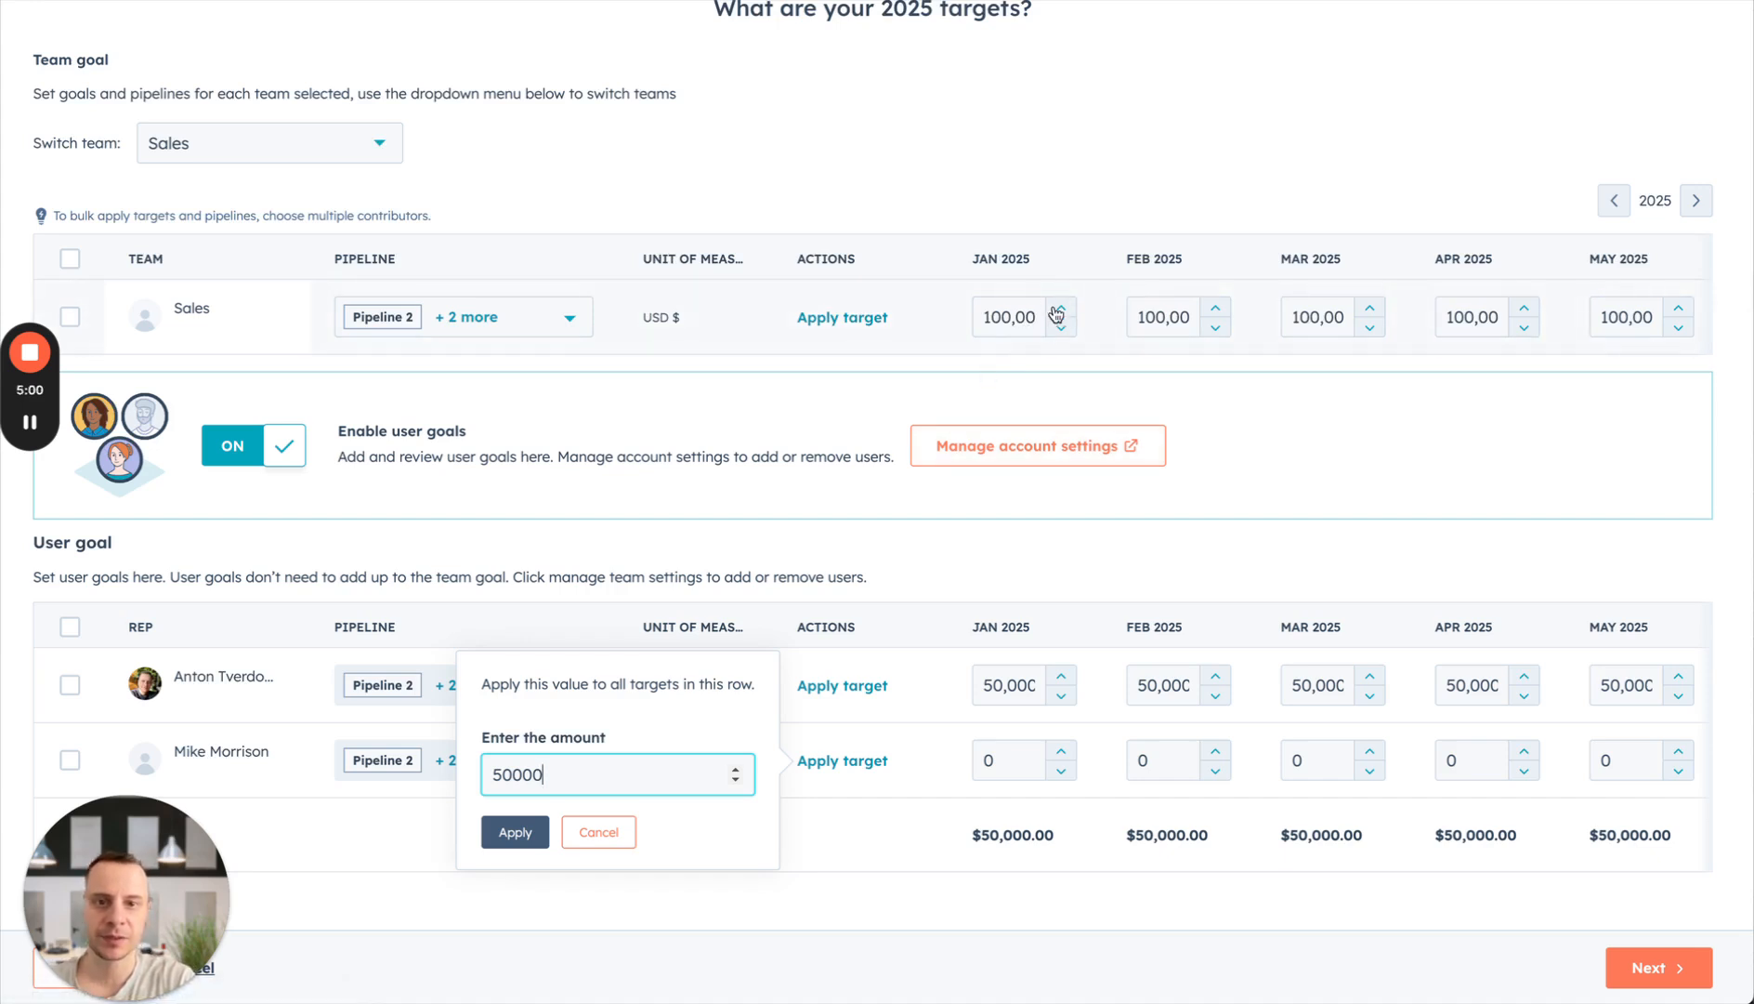
left_click(518, 833)
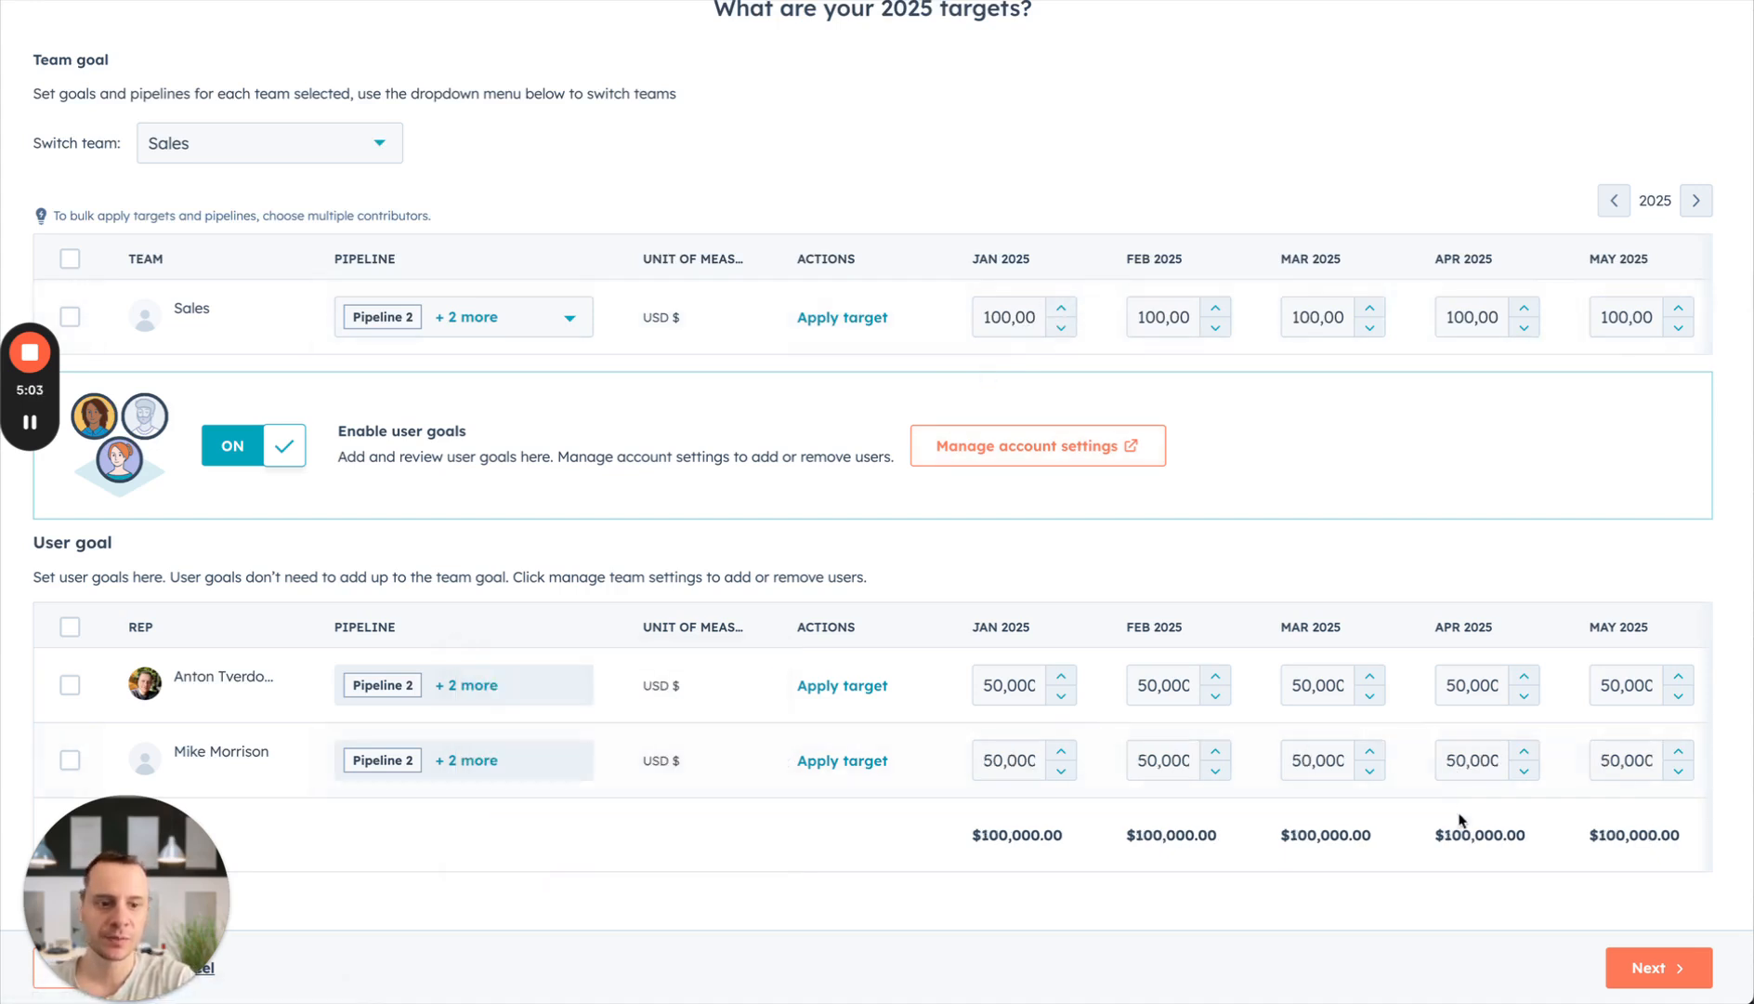
scroll(1449, 846, "right", 10)
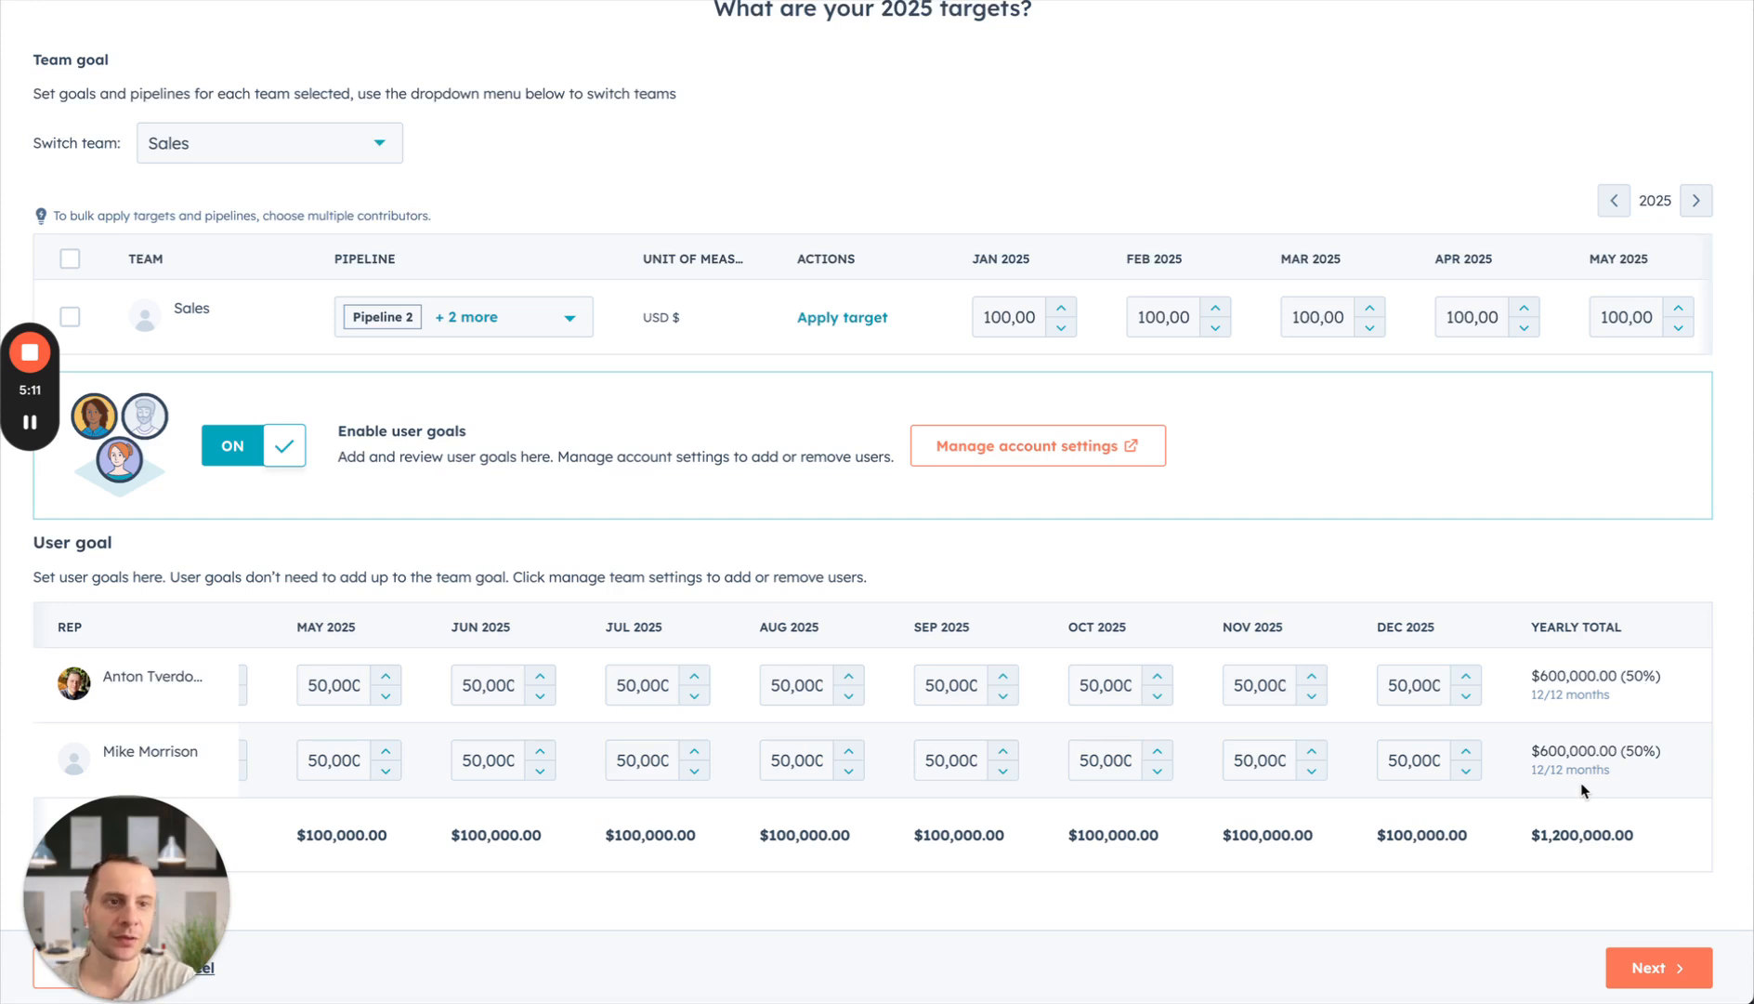
scroll(1507, 287, "right", 10)
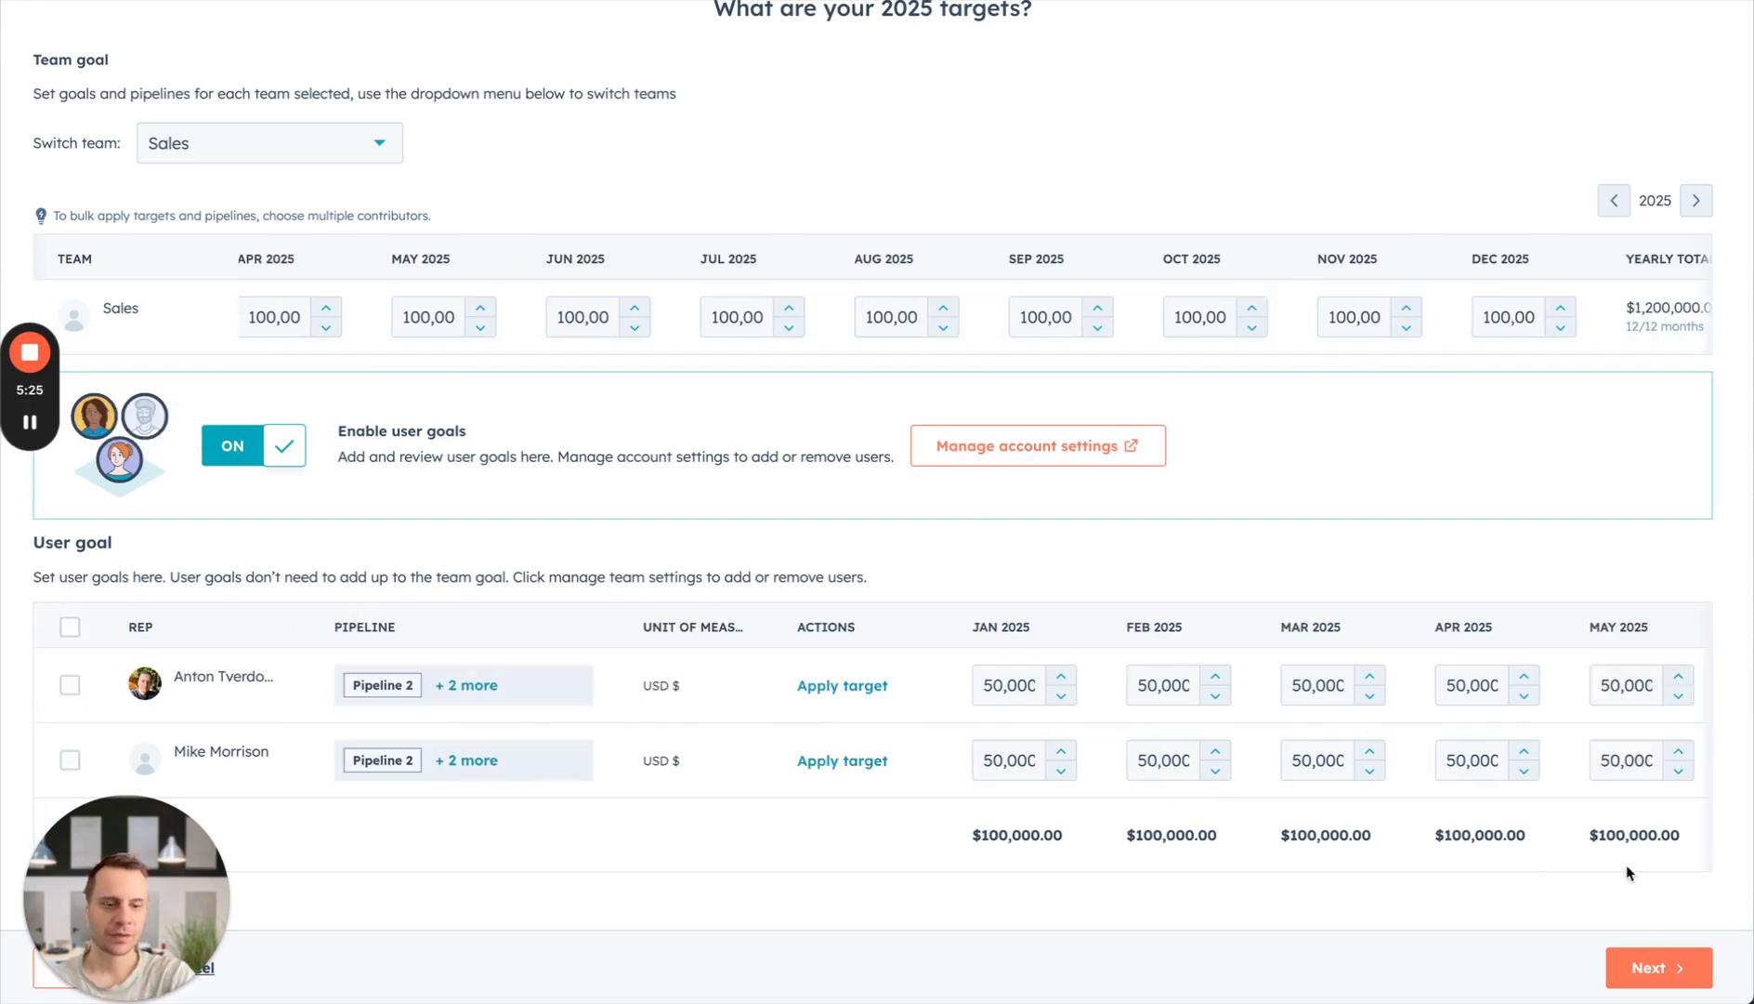
- Continue to the goal settings, enable the kick-off, Exceeded, Achieved and Missed notifications, and finish creating the goal
left_click(1650, 961)
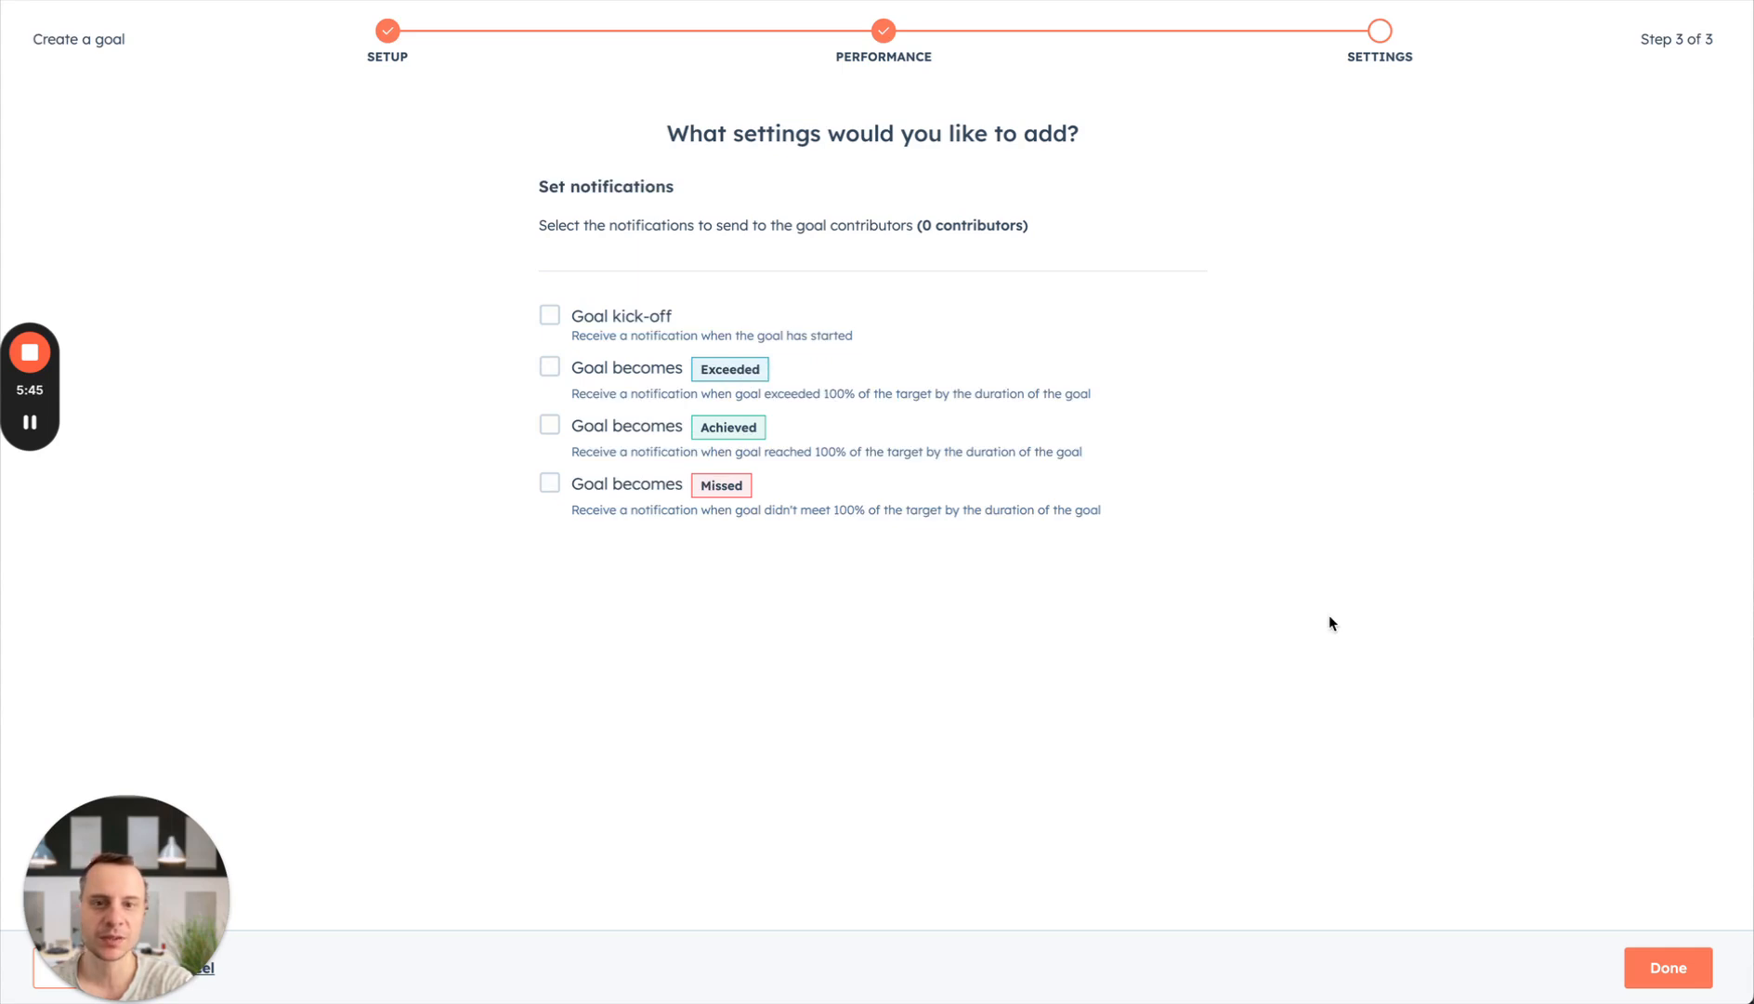
left_click(549, 316)
left_click(549, 367)
left_click(550, 425)
left_click(549, 482)
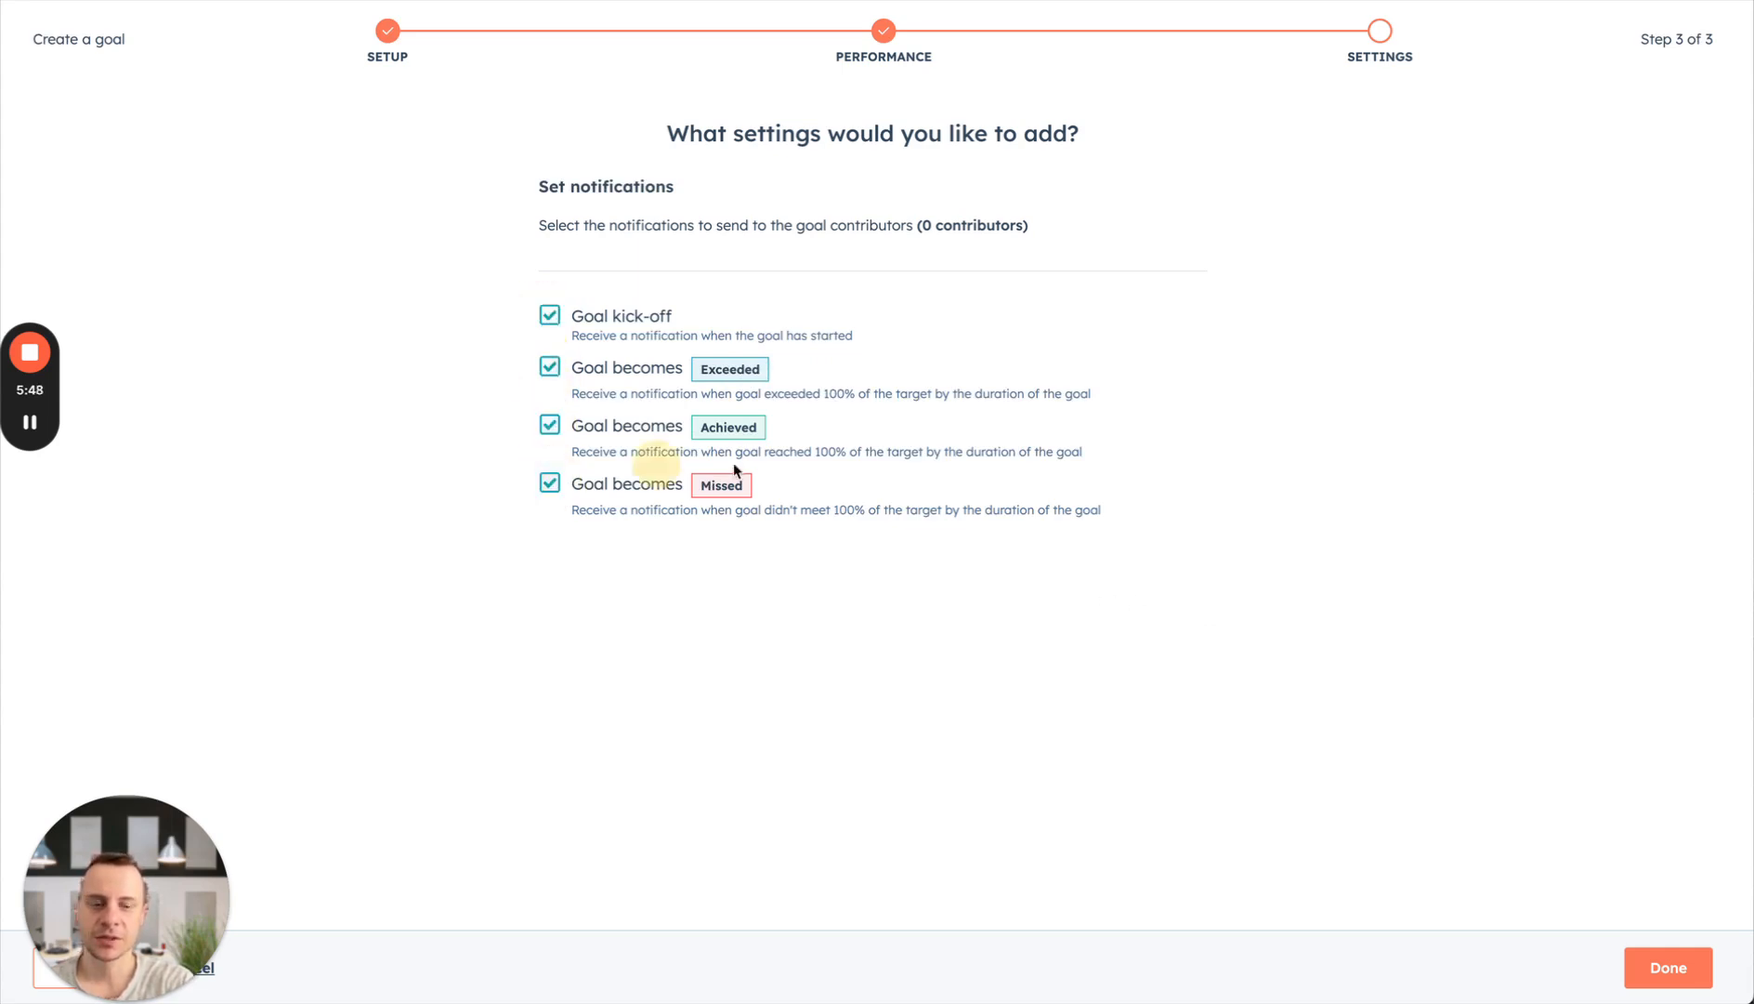
left_click(1673, 971)
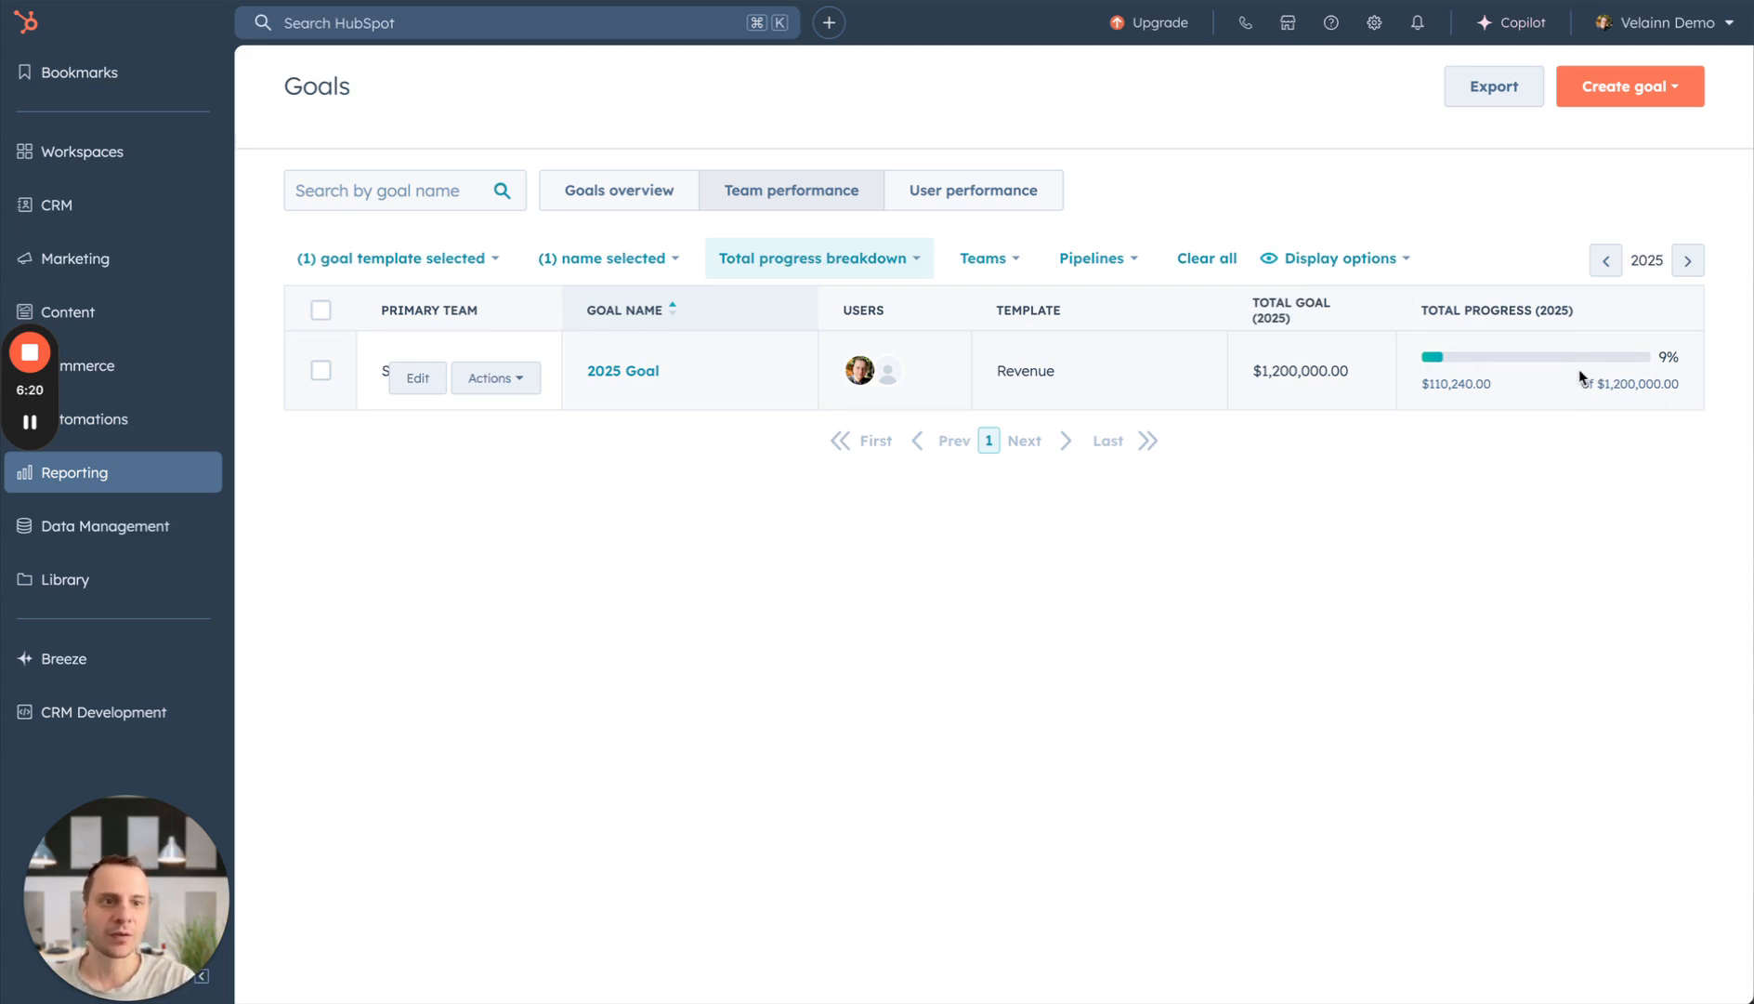
- Look through the Closed Won deals on the Sales Pipeline board and open the Canadian Emmenthal deal
mouse_move(149, 204)
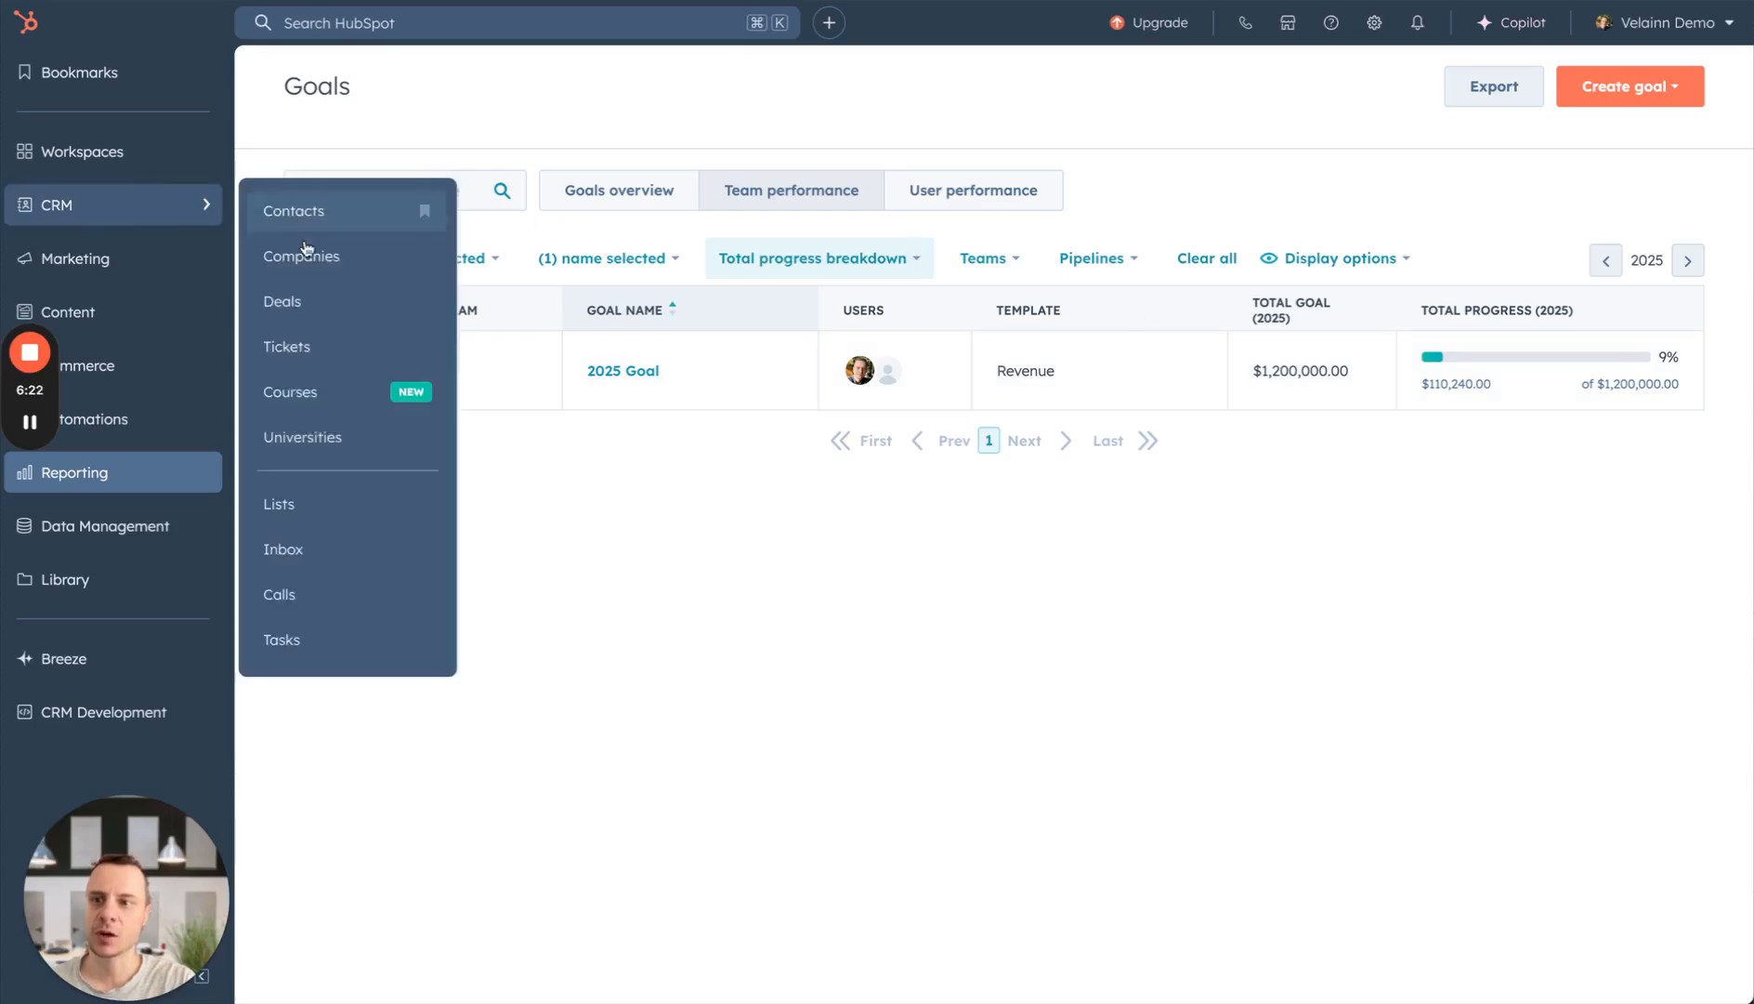
left_click(316, 301)
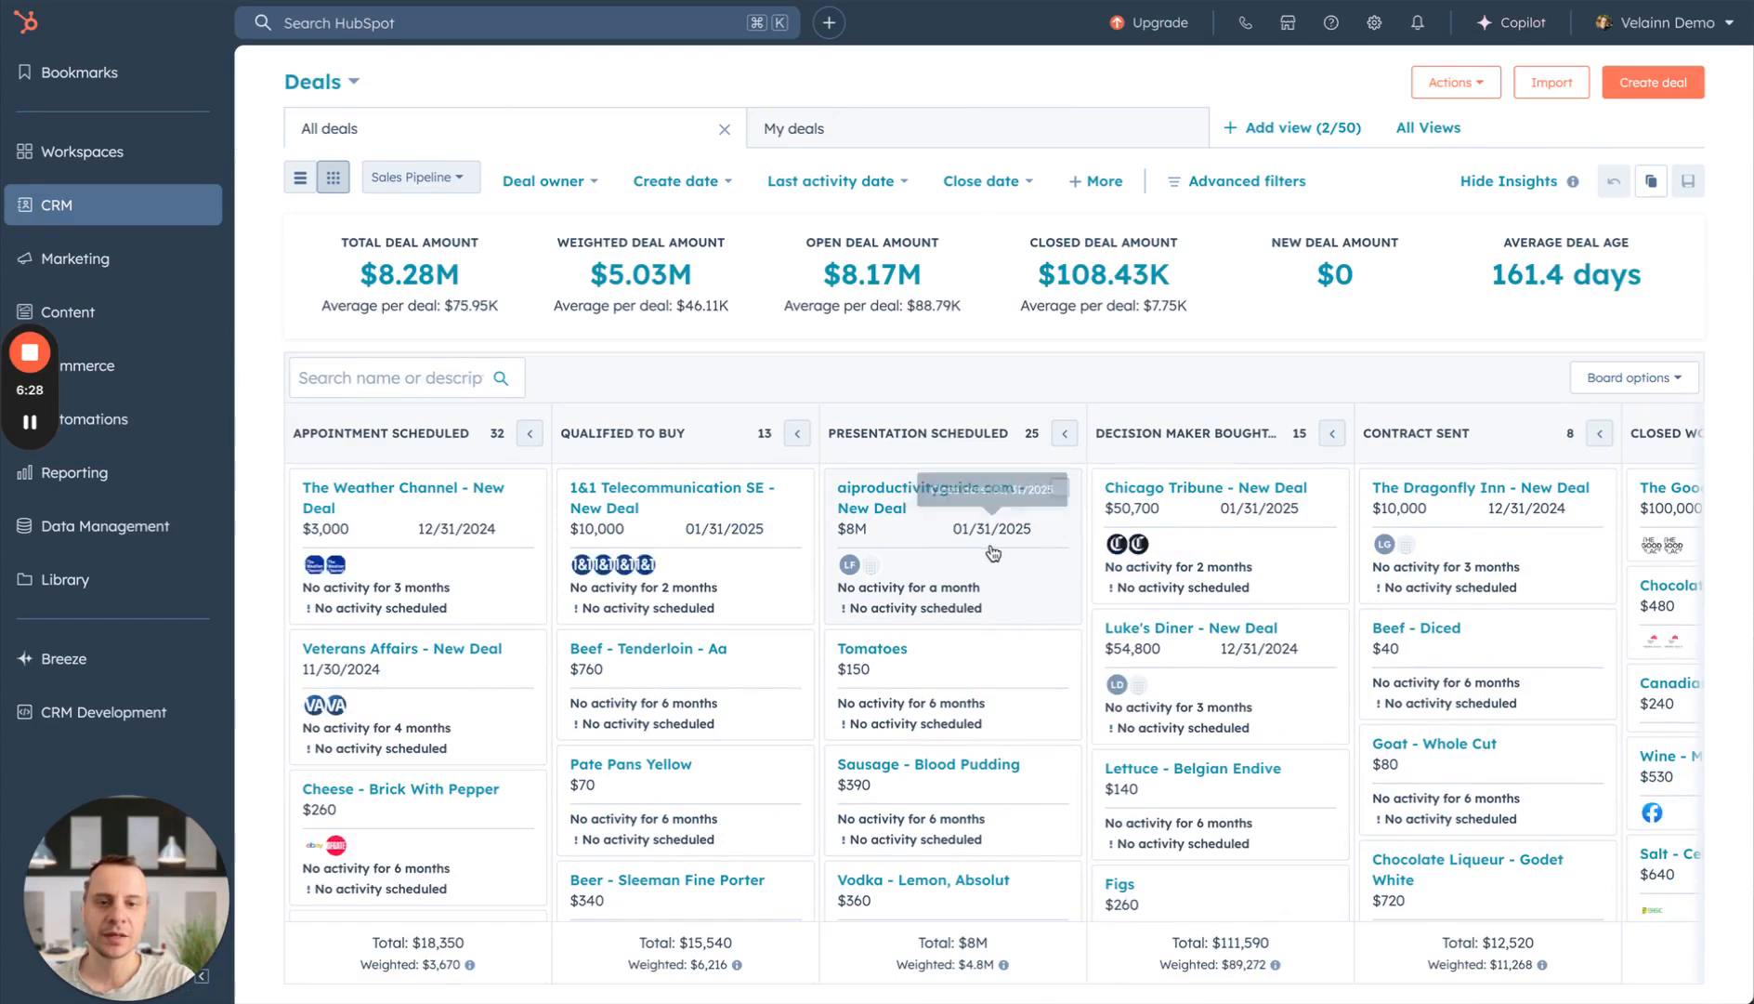
scroll(999, 550, "right", 5)
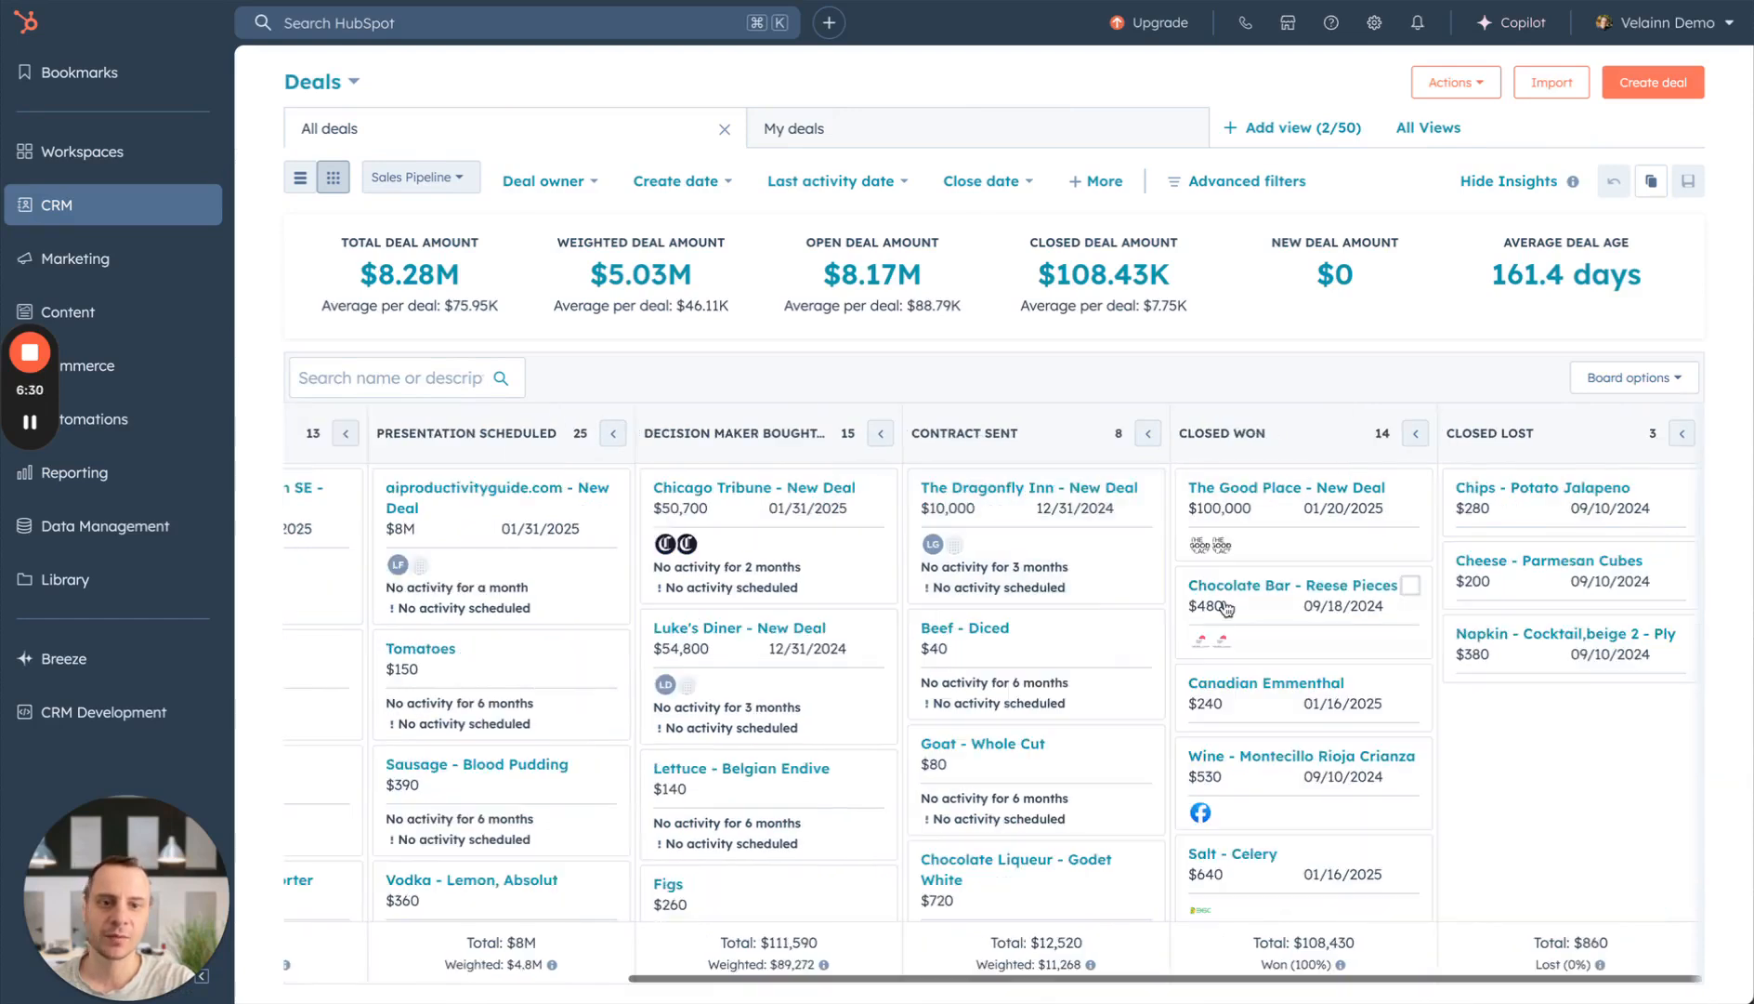
scroll(1276, 633, "down", 3)
scroll(1273, 641, "up", 2)
left_click(1263, 650)
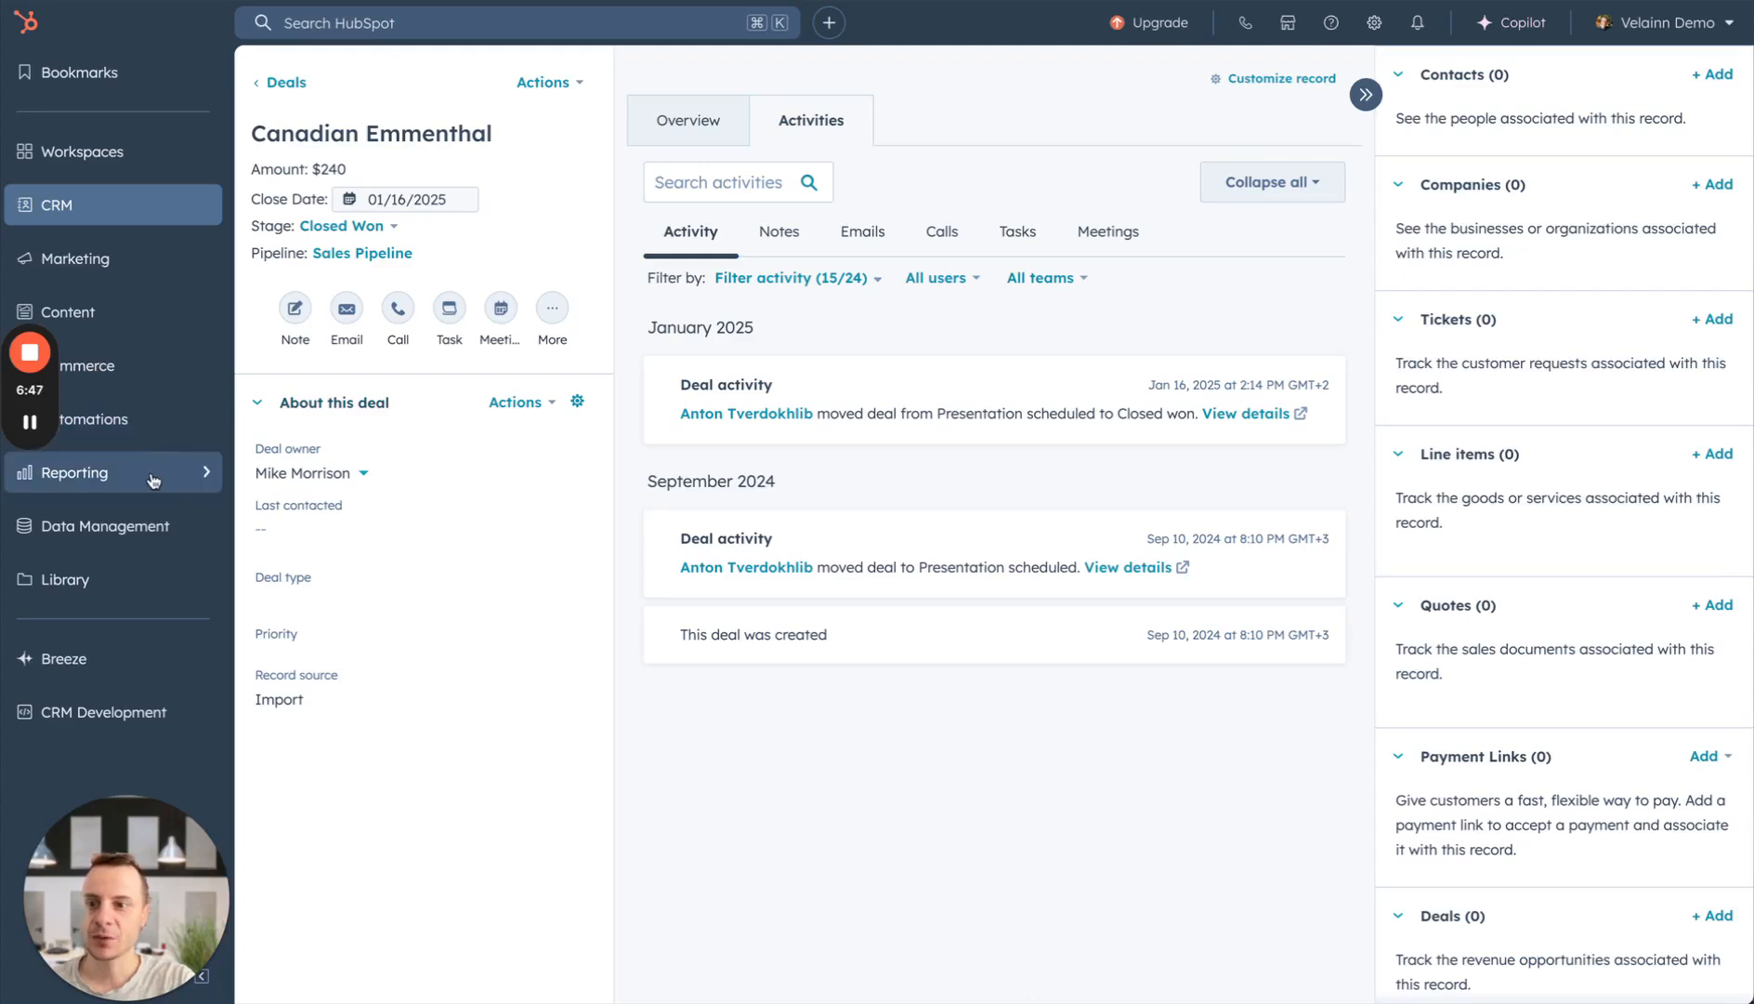
- Open the 2025 Goal from the goals overview and review its summary charts, leaderboard and goal status counts
mouse_move(158, 472)
left_click(290, 748)
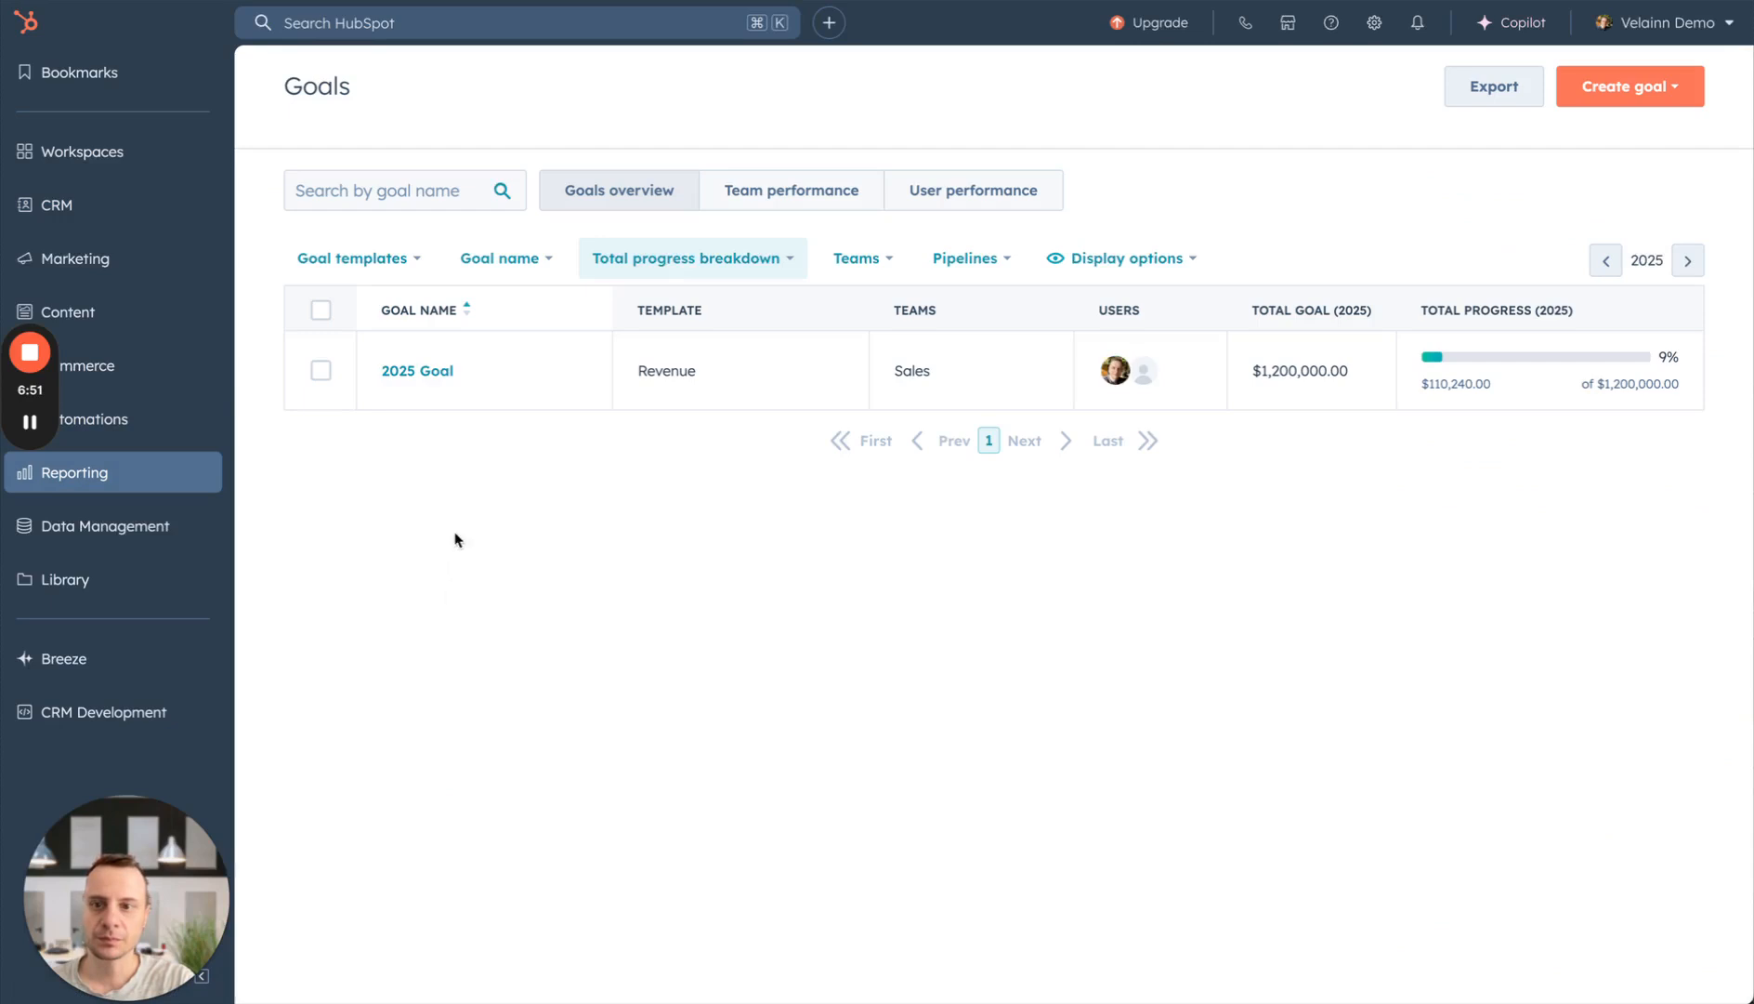
left_click(426, 372)
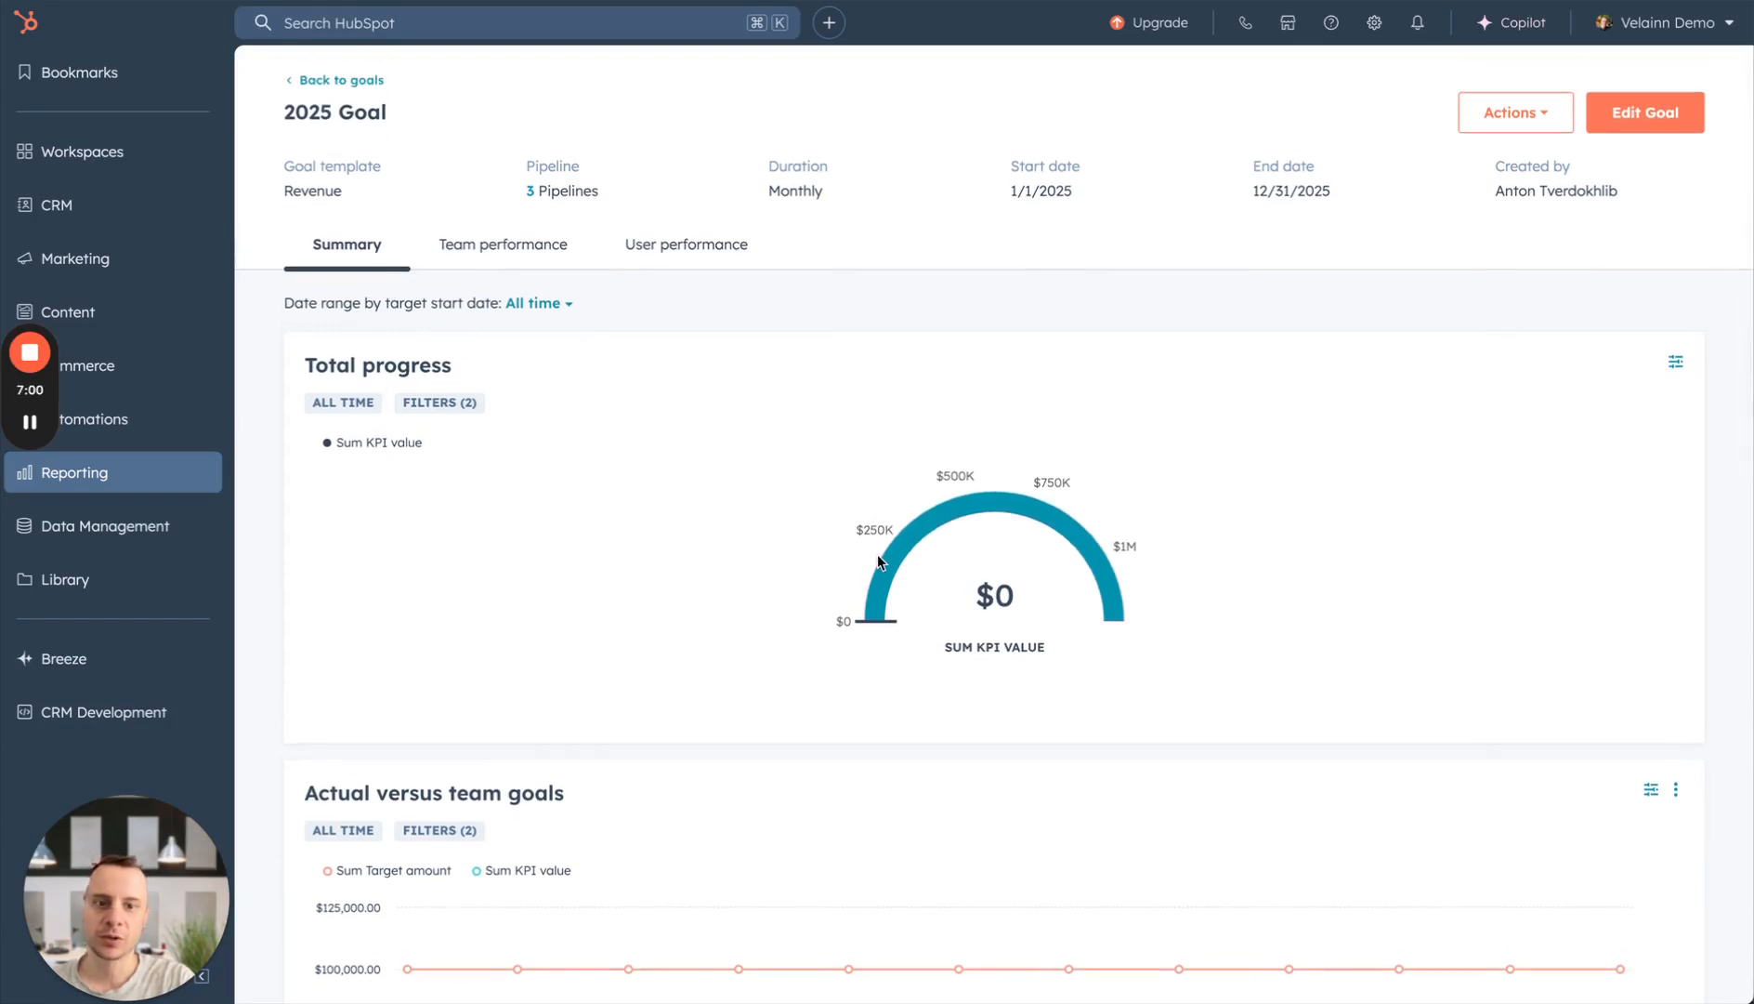
scroll(486, 477, "down", 4)
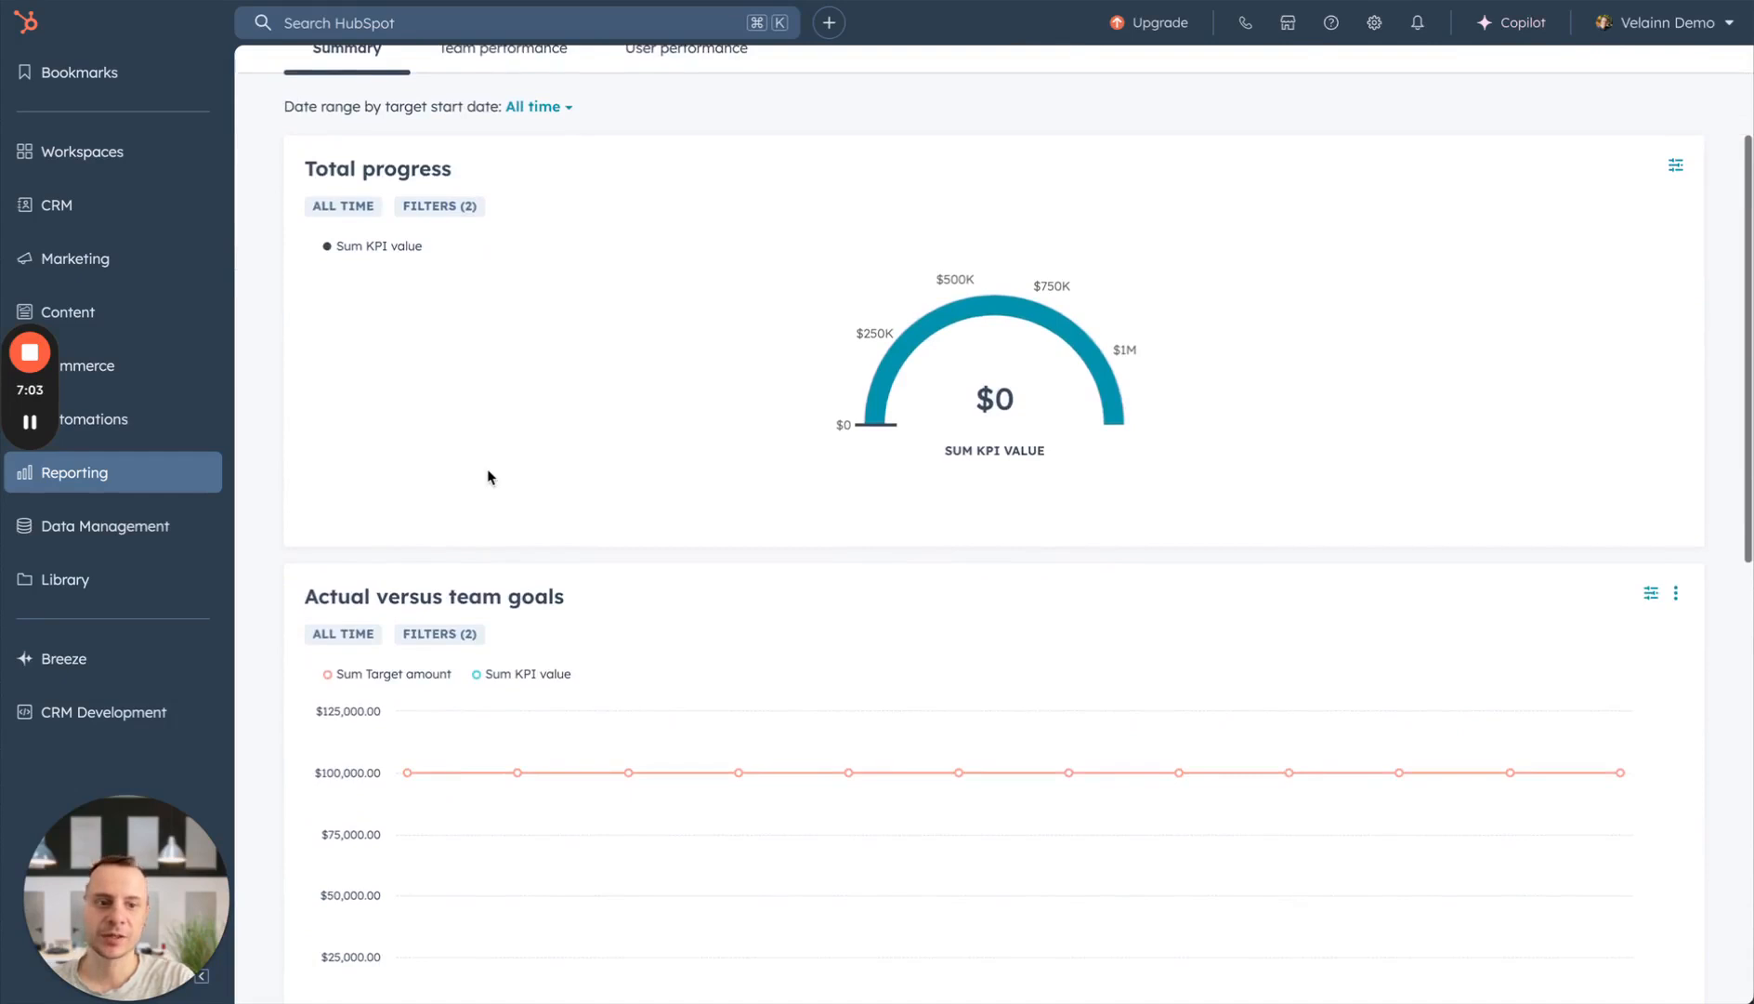
scroll(487, 474, "down", 1)
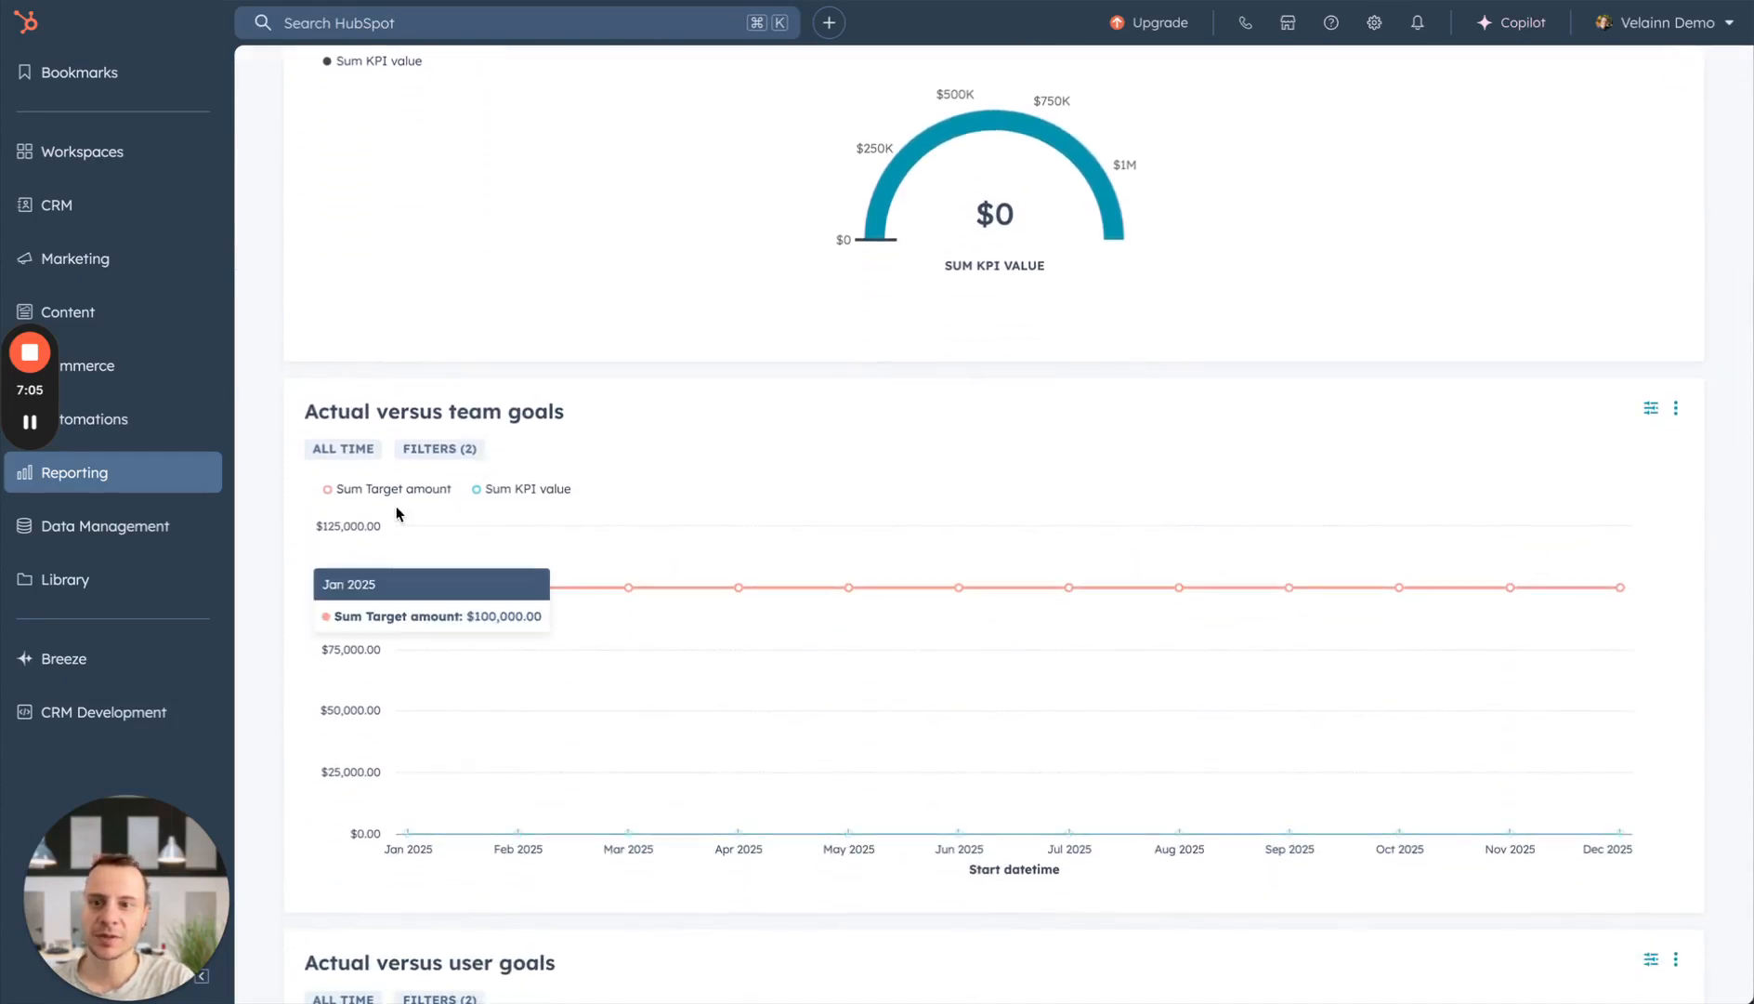
scroll(654, 621, "down", 6)
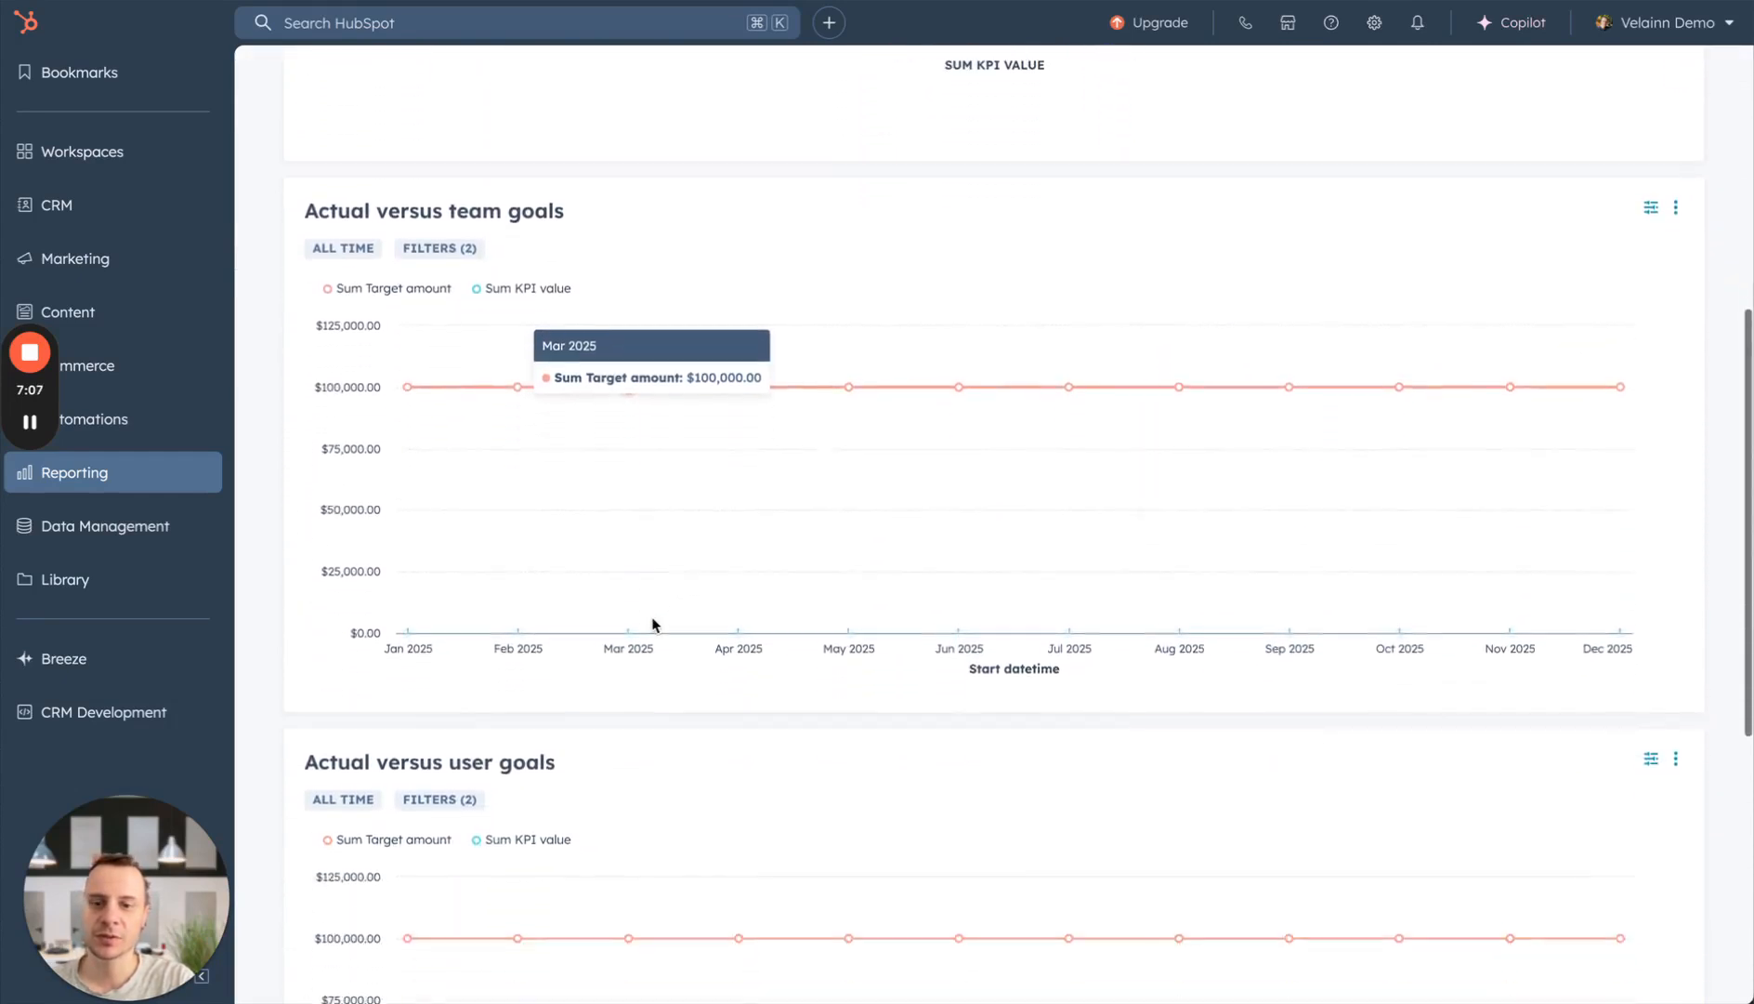
scroll(688, 557, "down", 2)
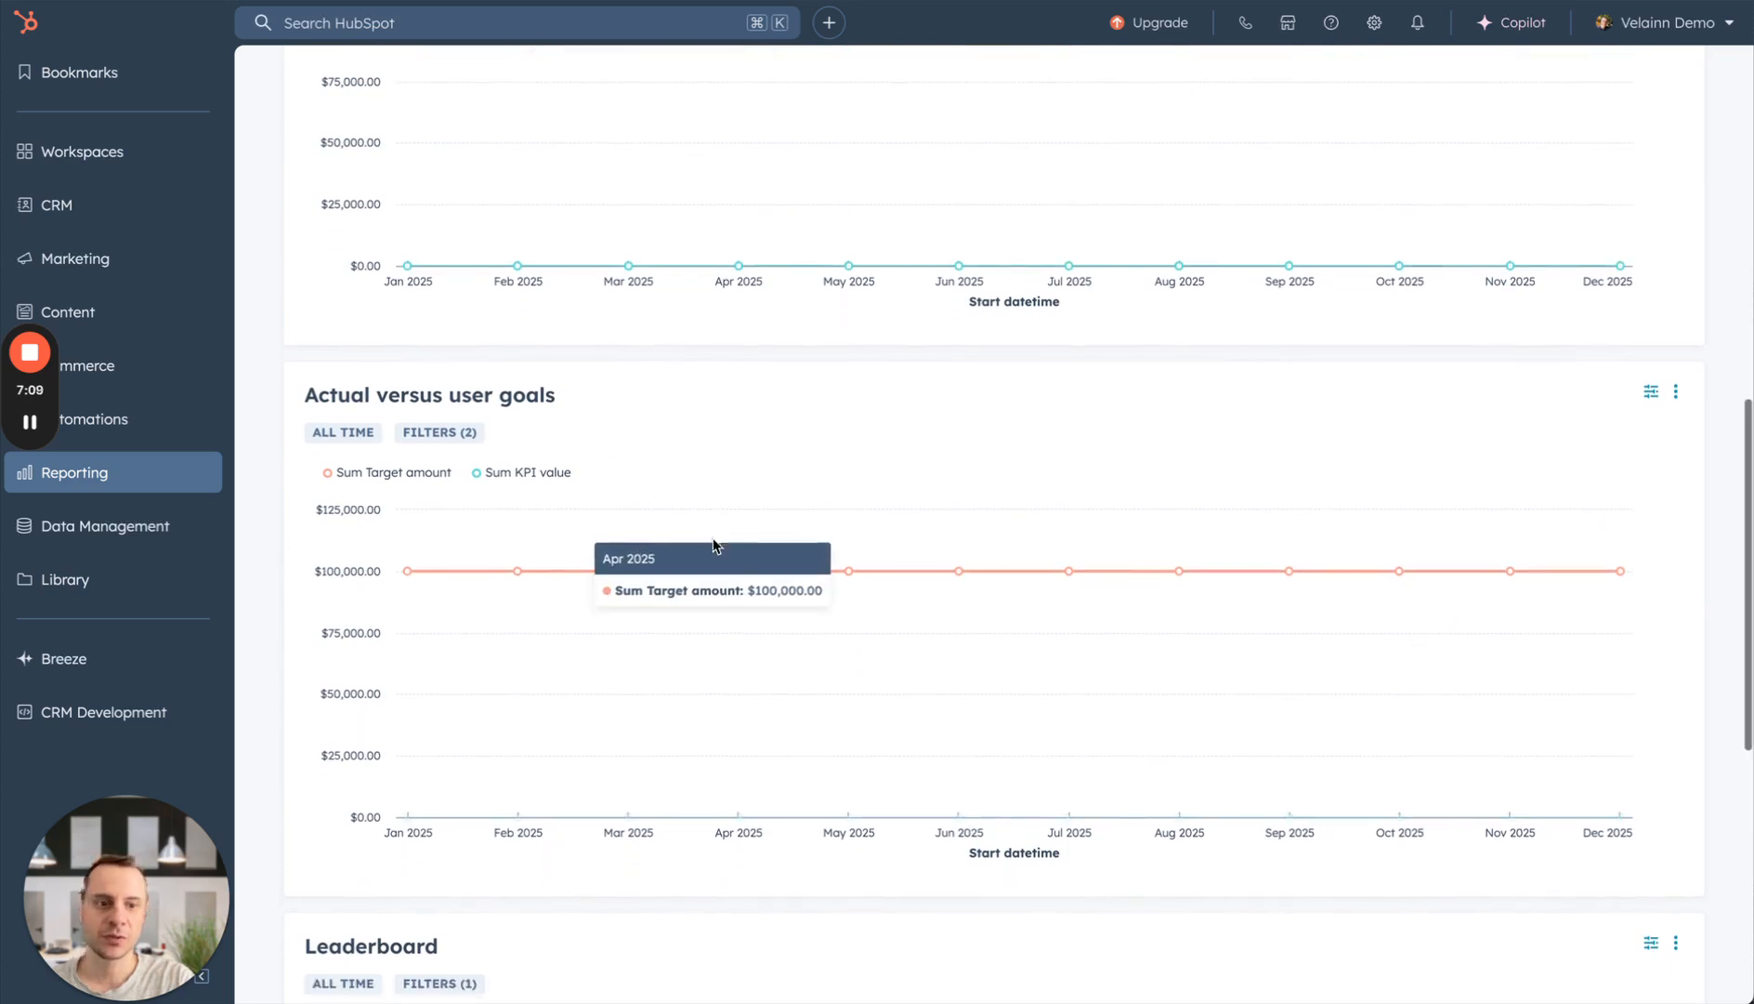
scroll(712, 546, "down", 8)
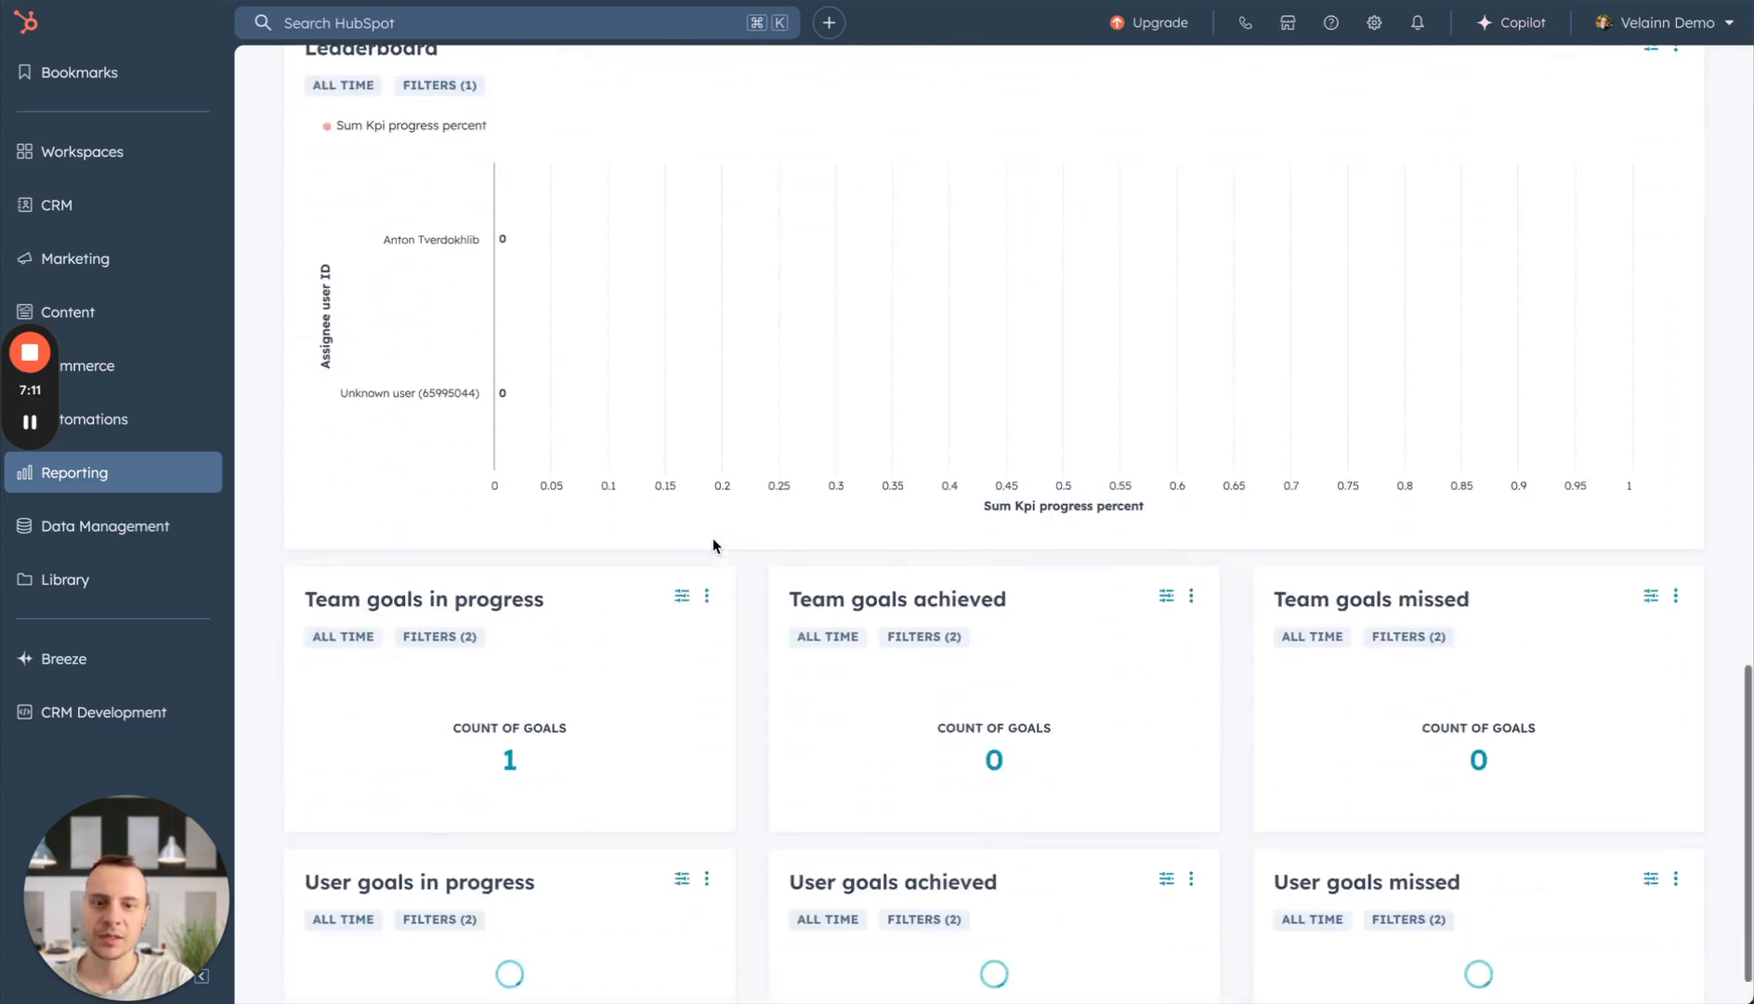
scroll(713, 545, "down", 2)
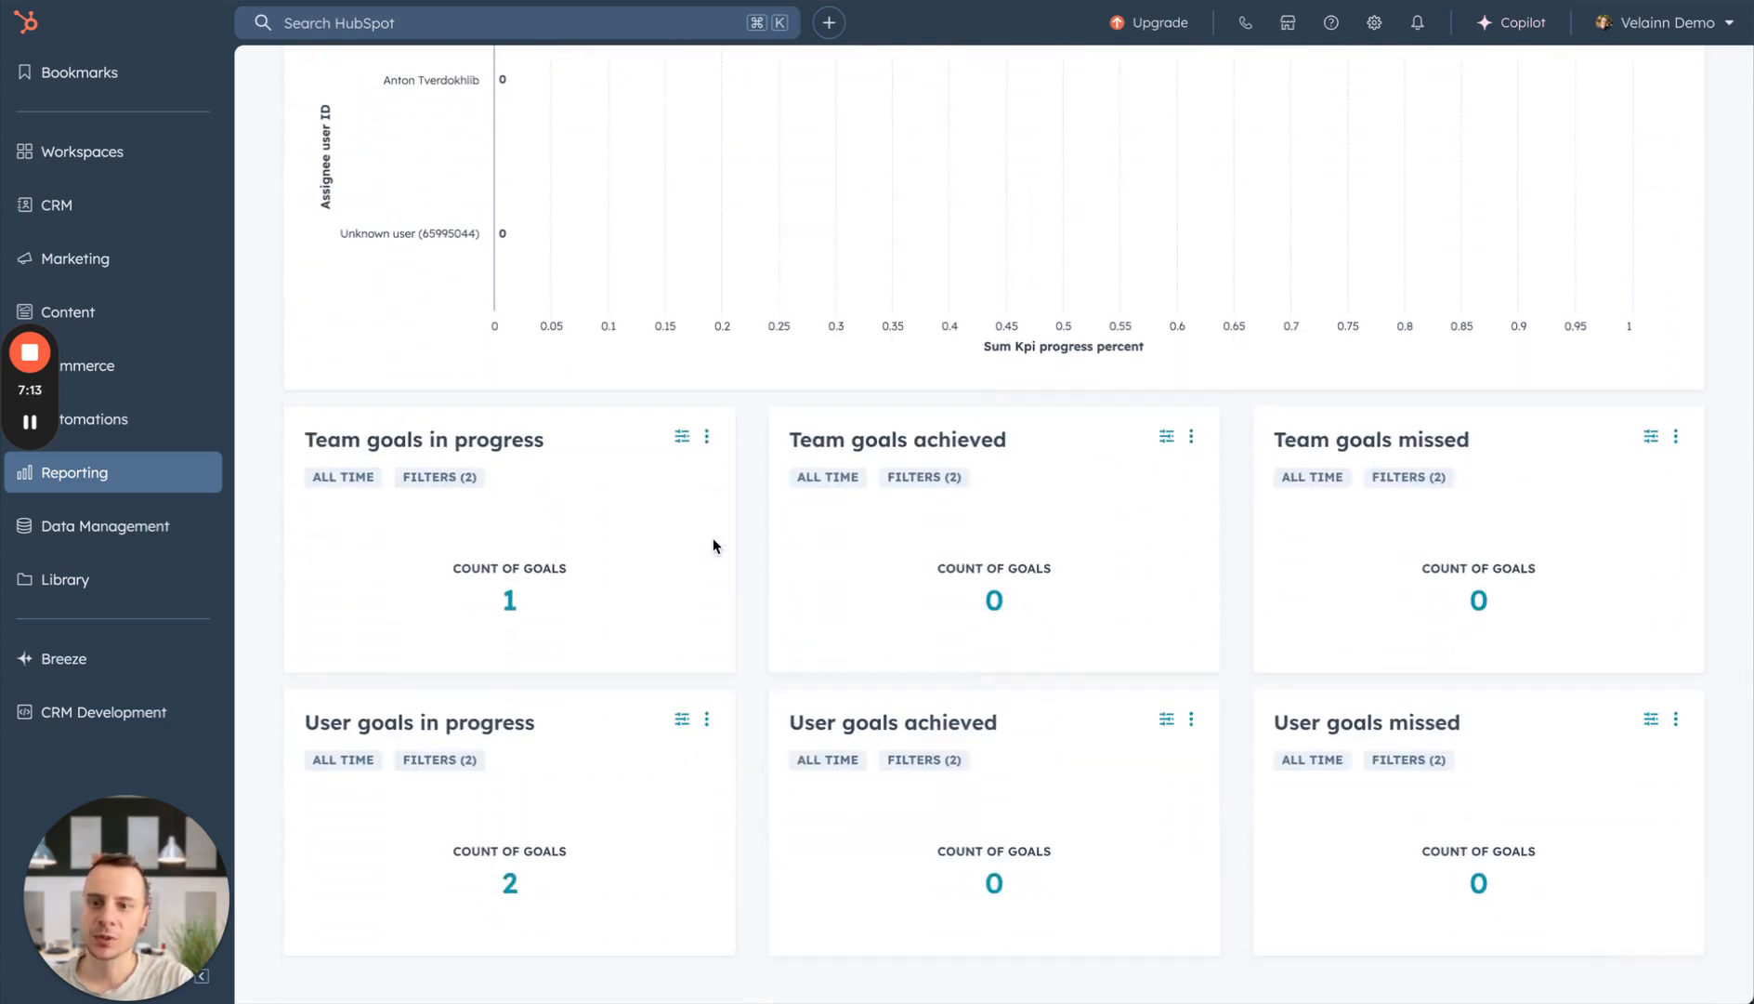
scroll(713, 545, "up", 15)
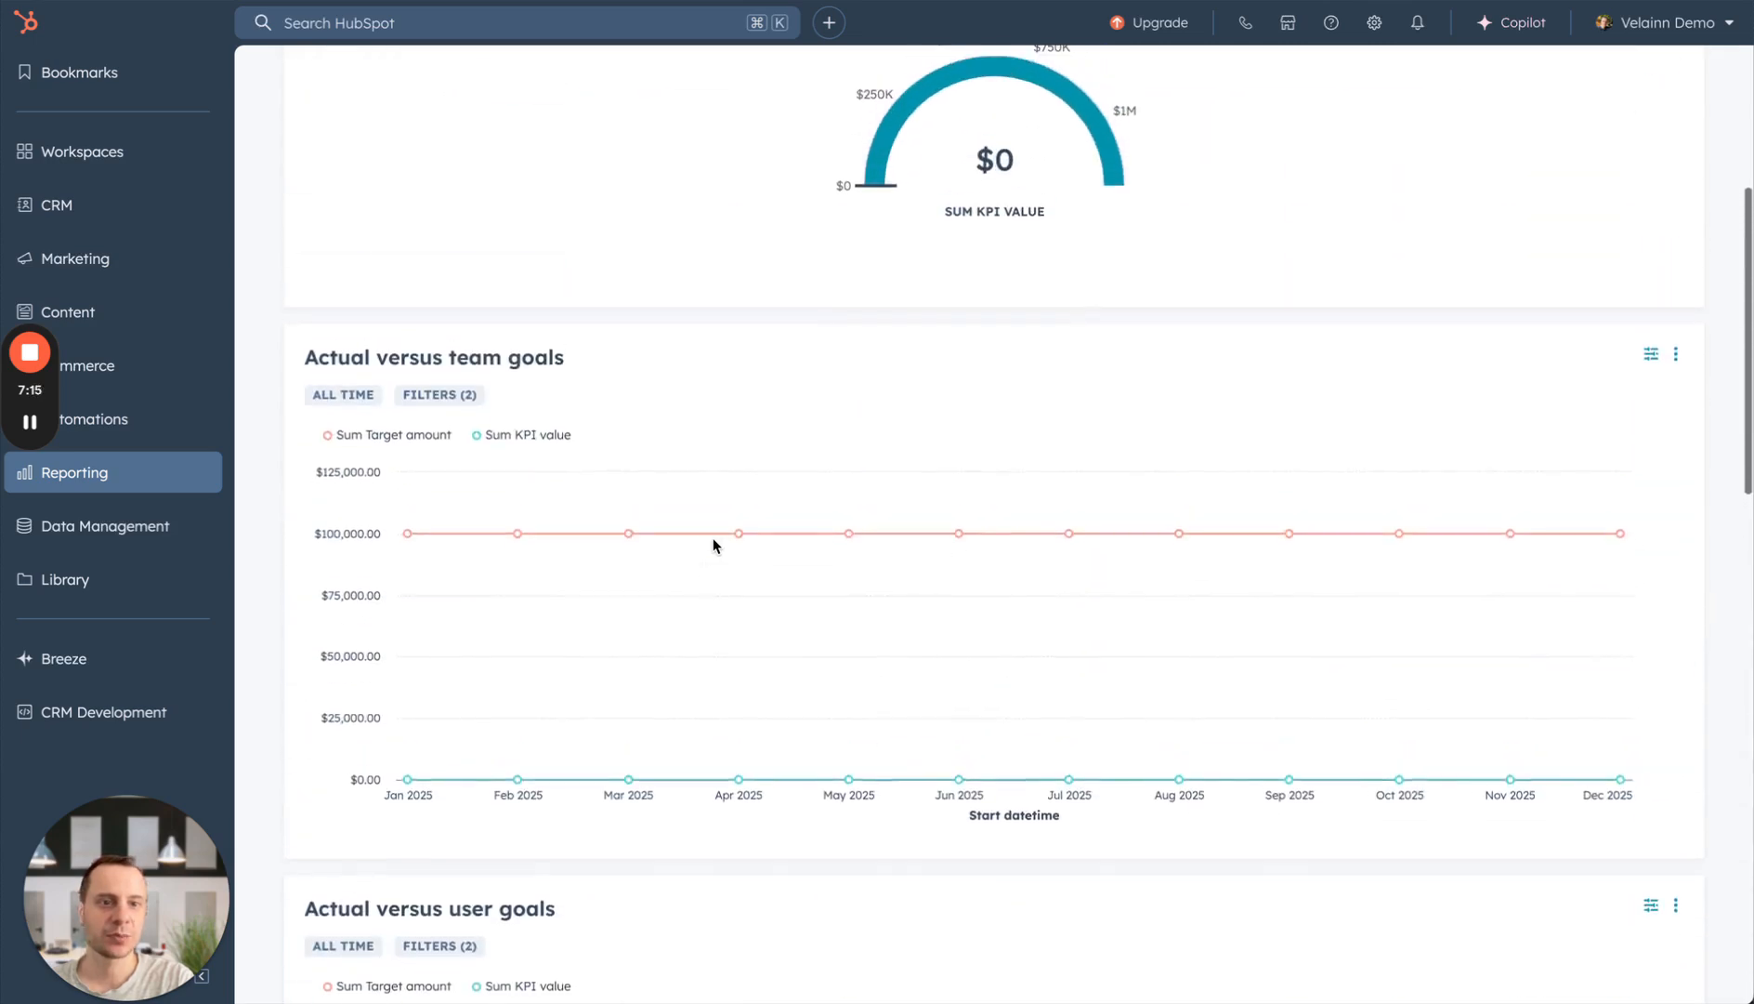
scroll(713, 545, "up", 4)
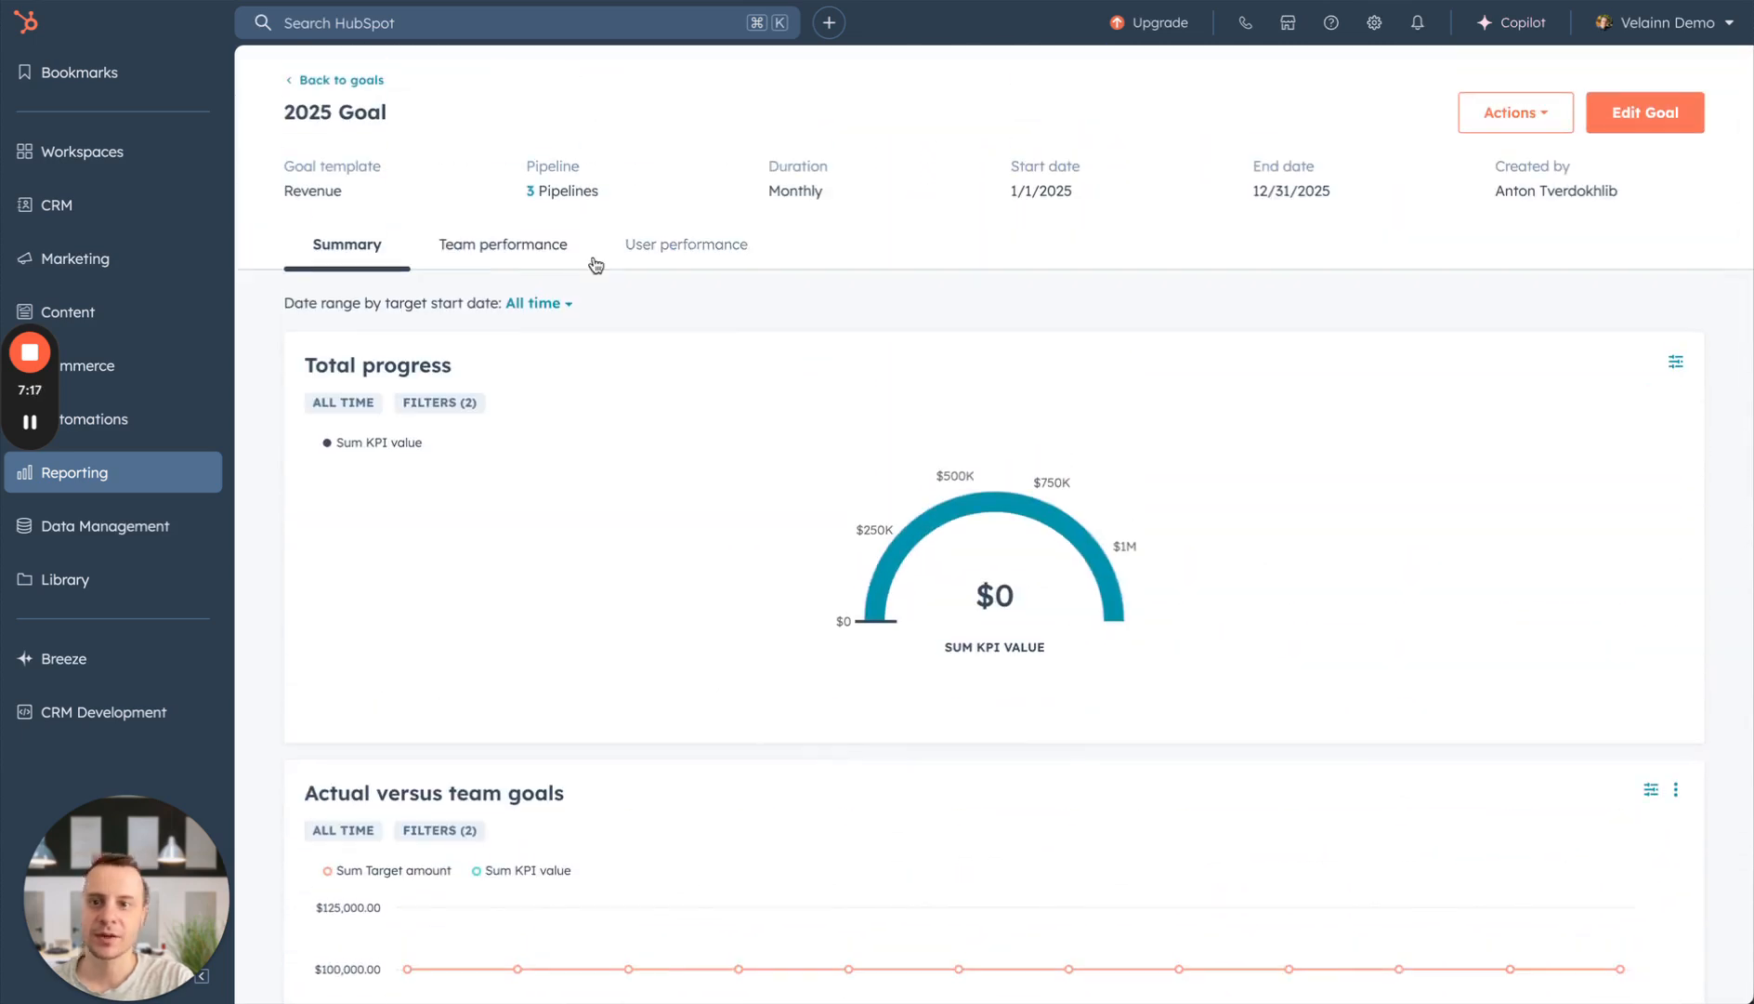
- Review the team and user performance breakdowns of the 2025 Goal
left_click(508, 249)
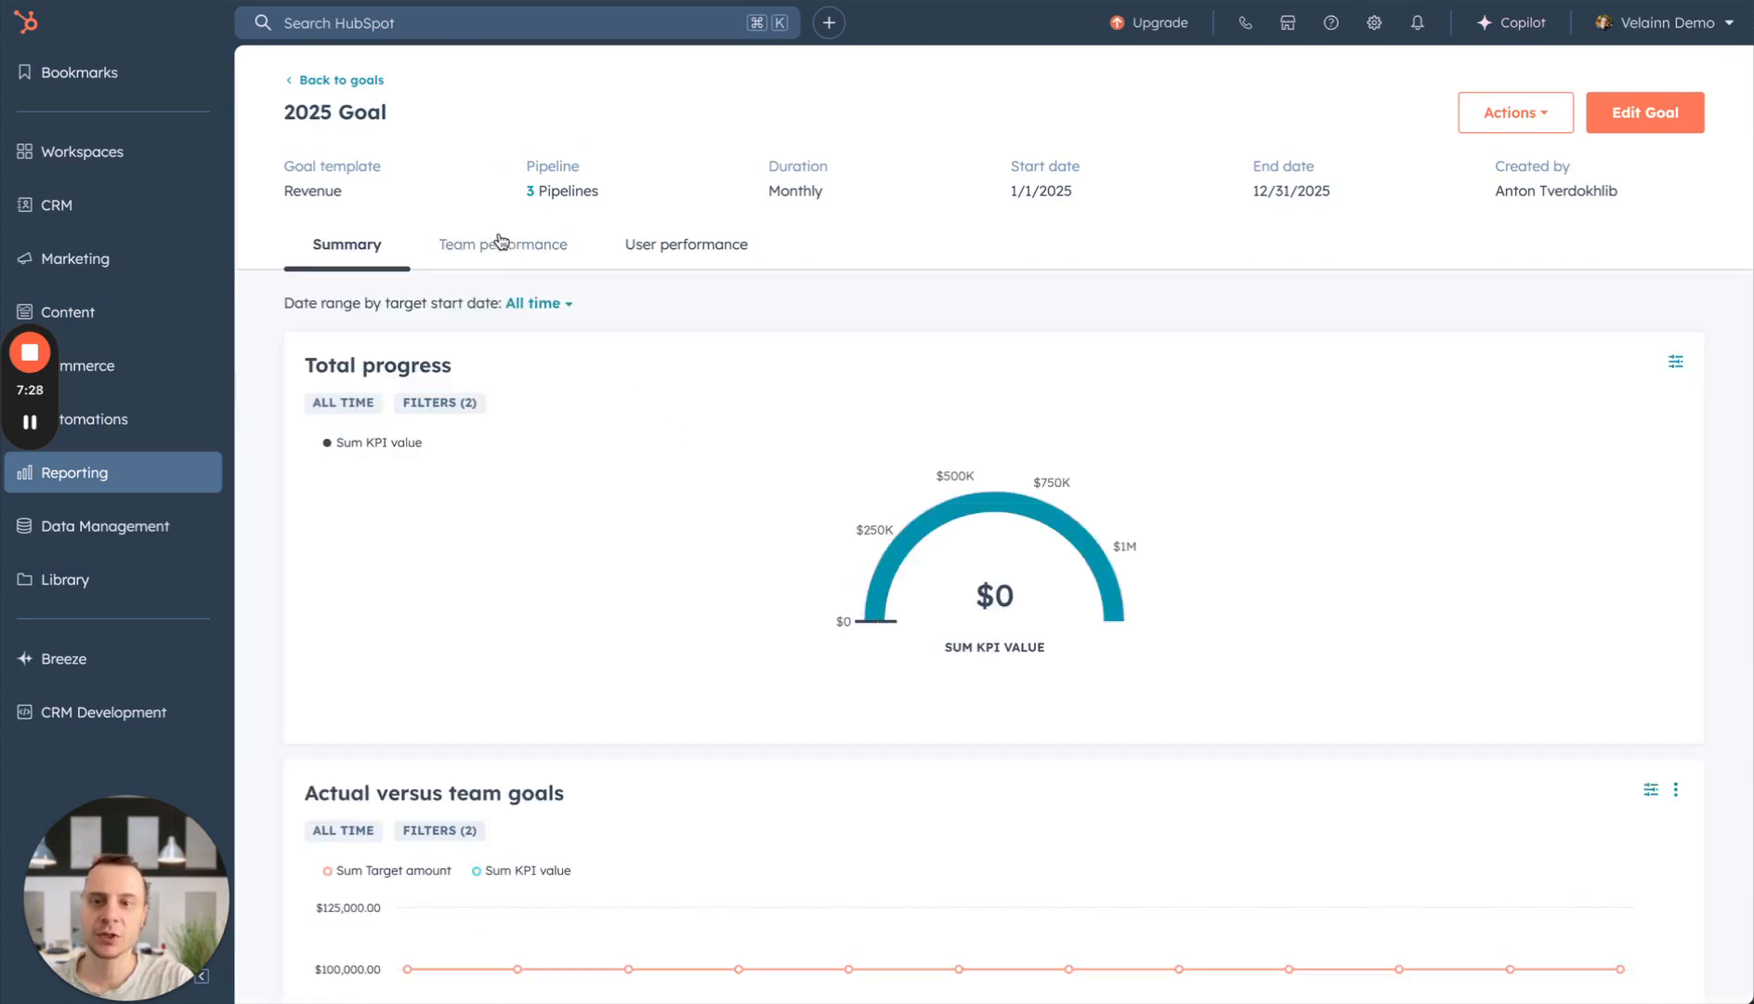
left_click(670, 249)
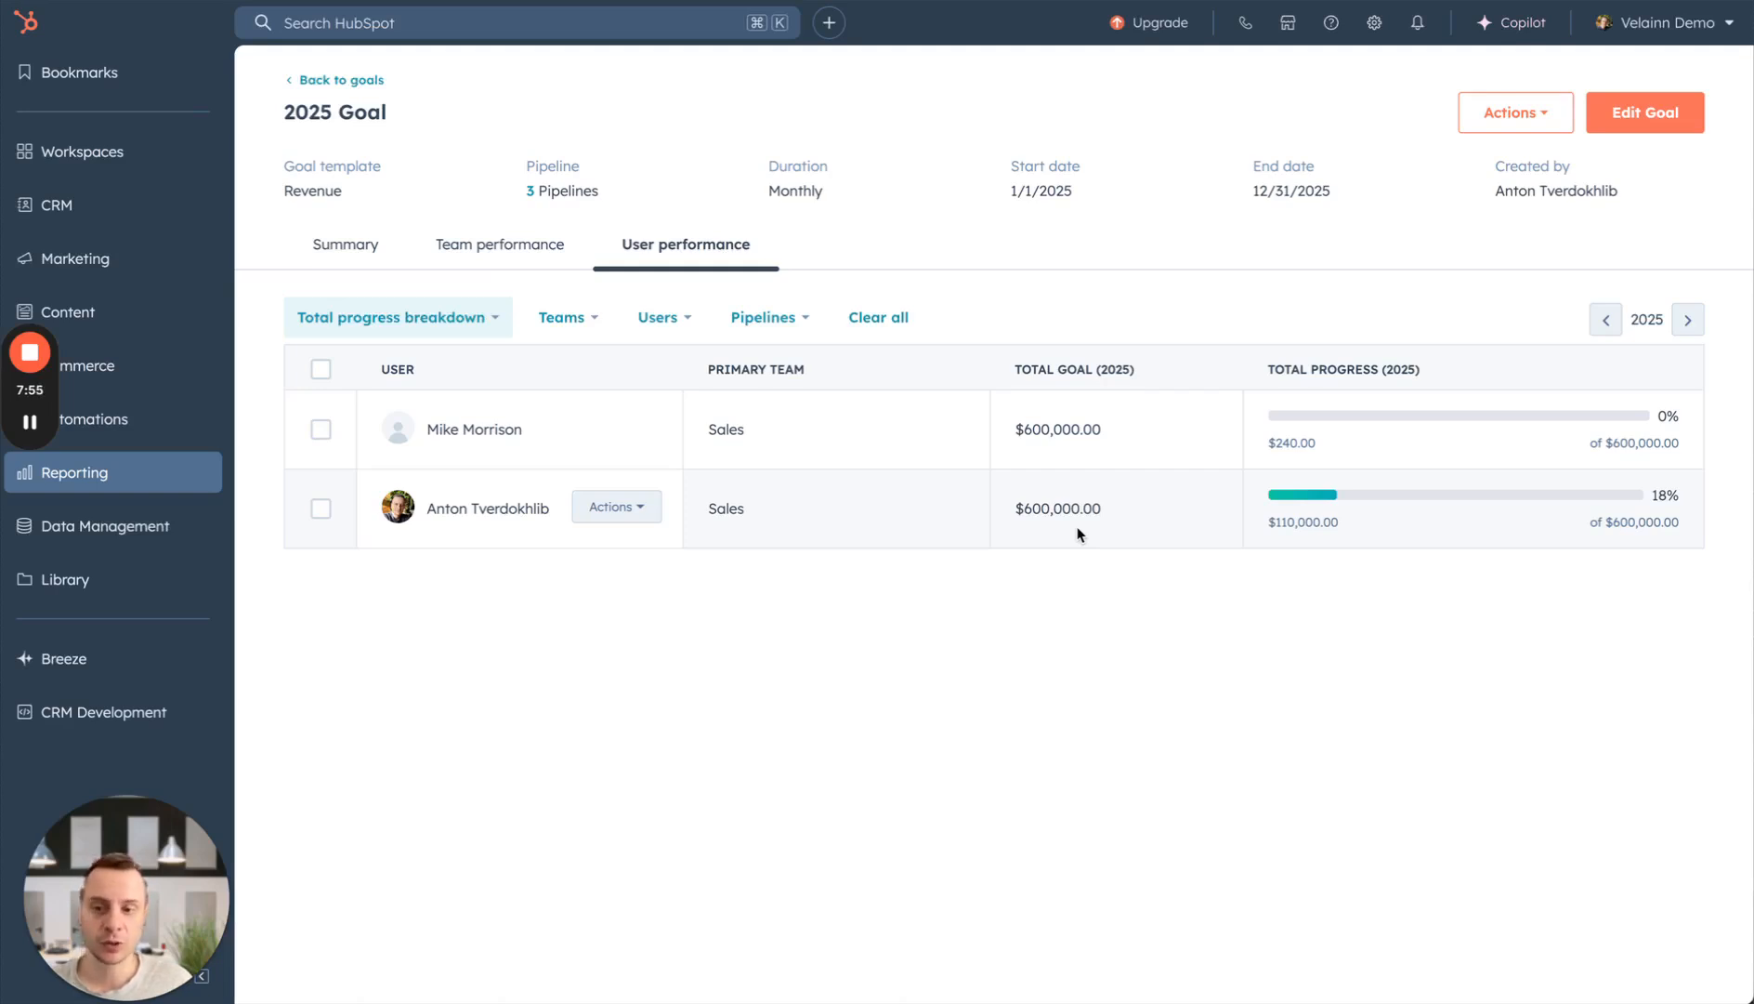
left_click(30, 422)
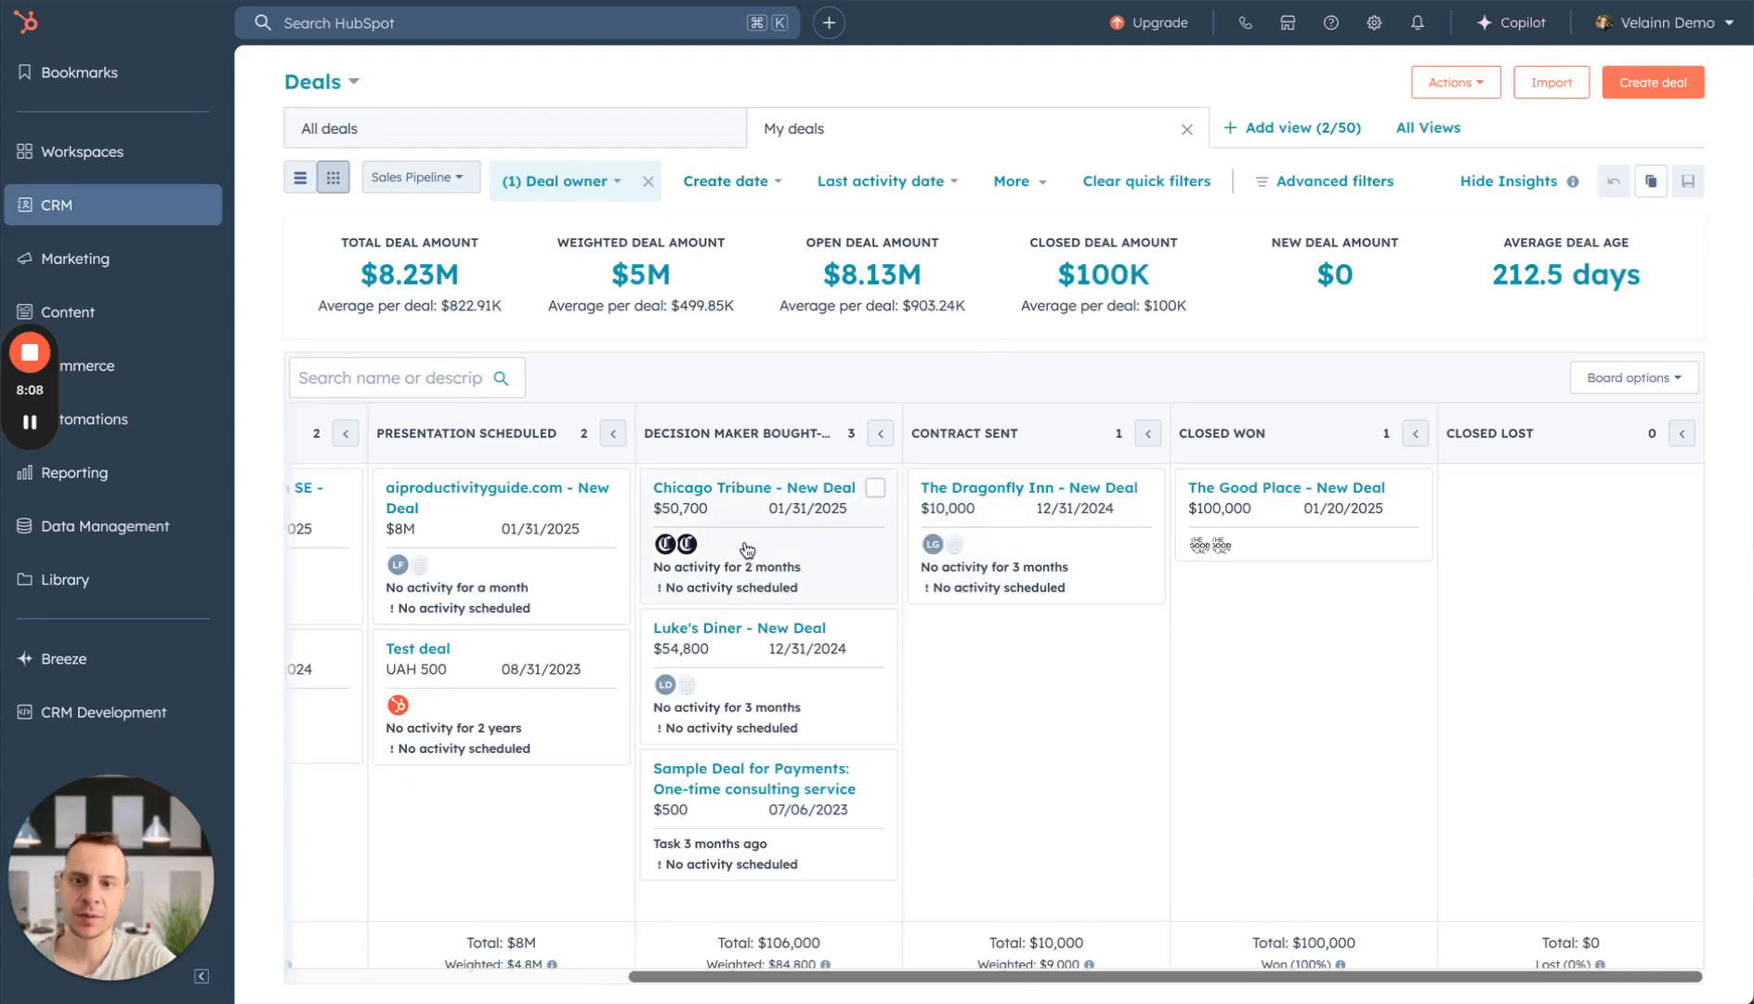
- Move the Chicago Tribune - New Deal to the Closed Won stage and check the 2025 Goal's total progress
left_click_drag(746, 548, 1285, 530)
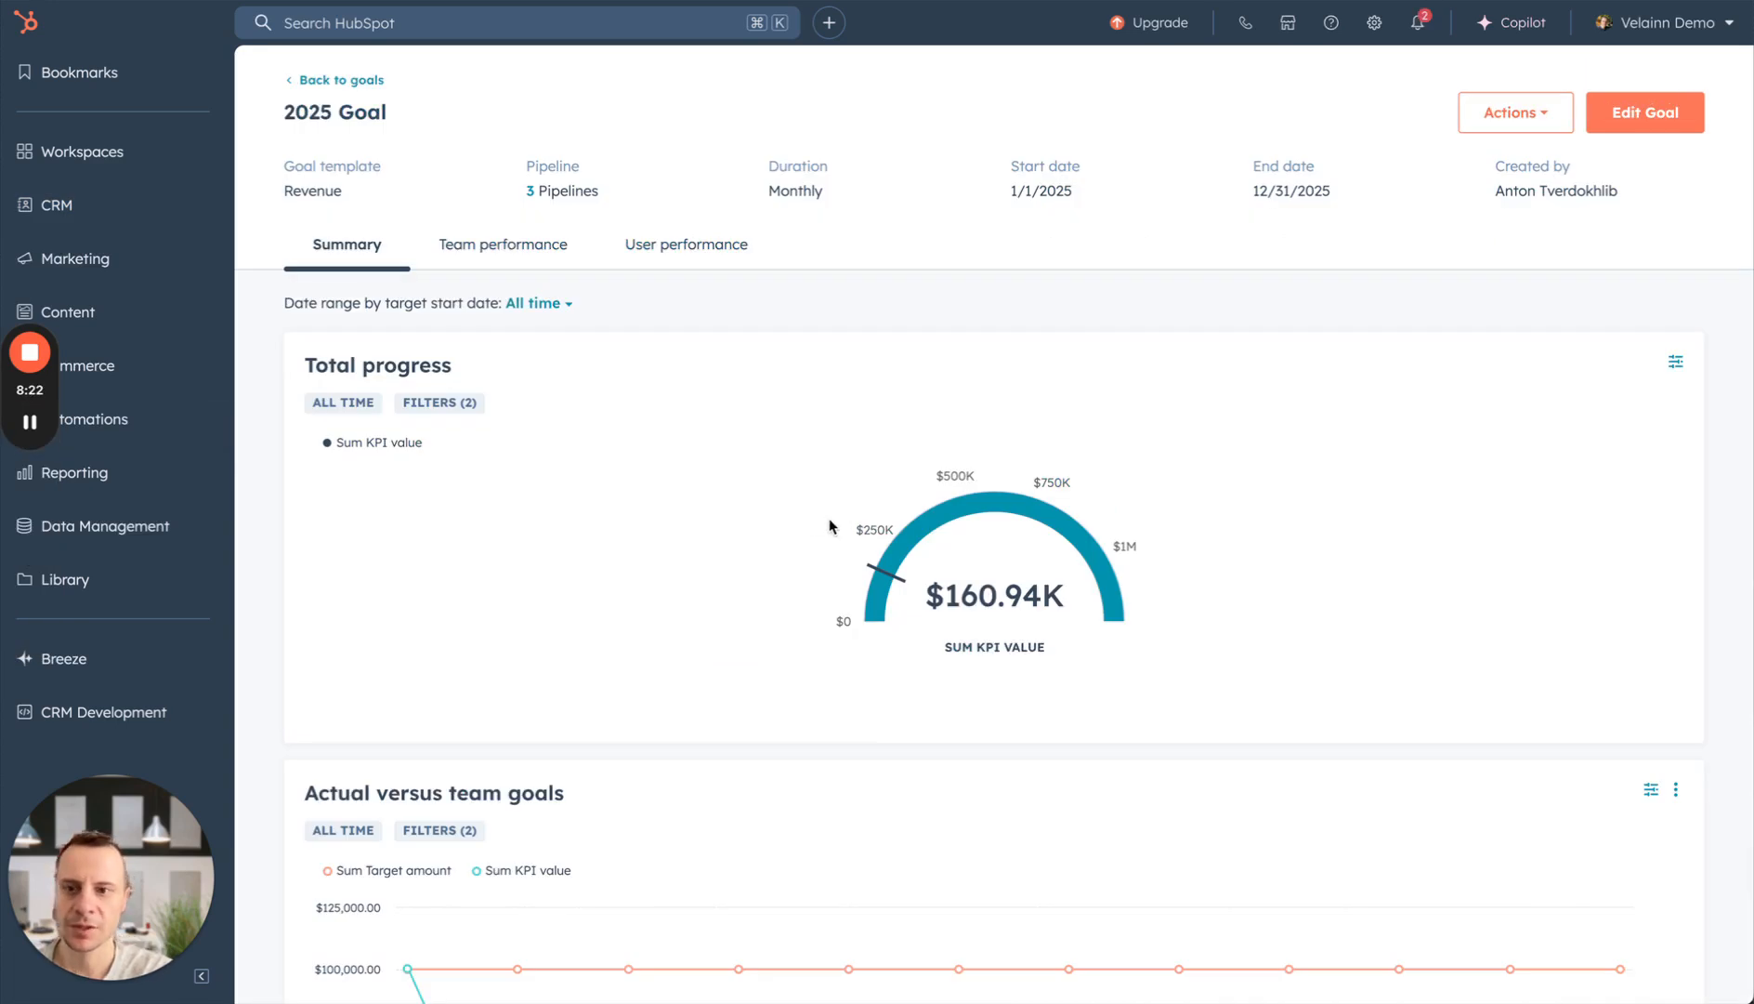
scroll(830, 525, "down", 1)
scroll(883, 549, "down", 1)
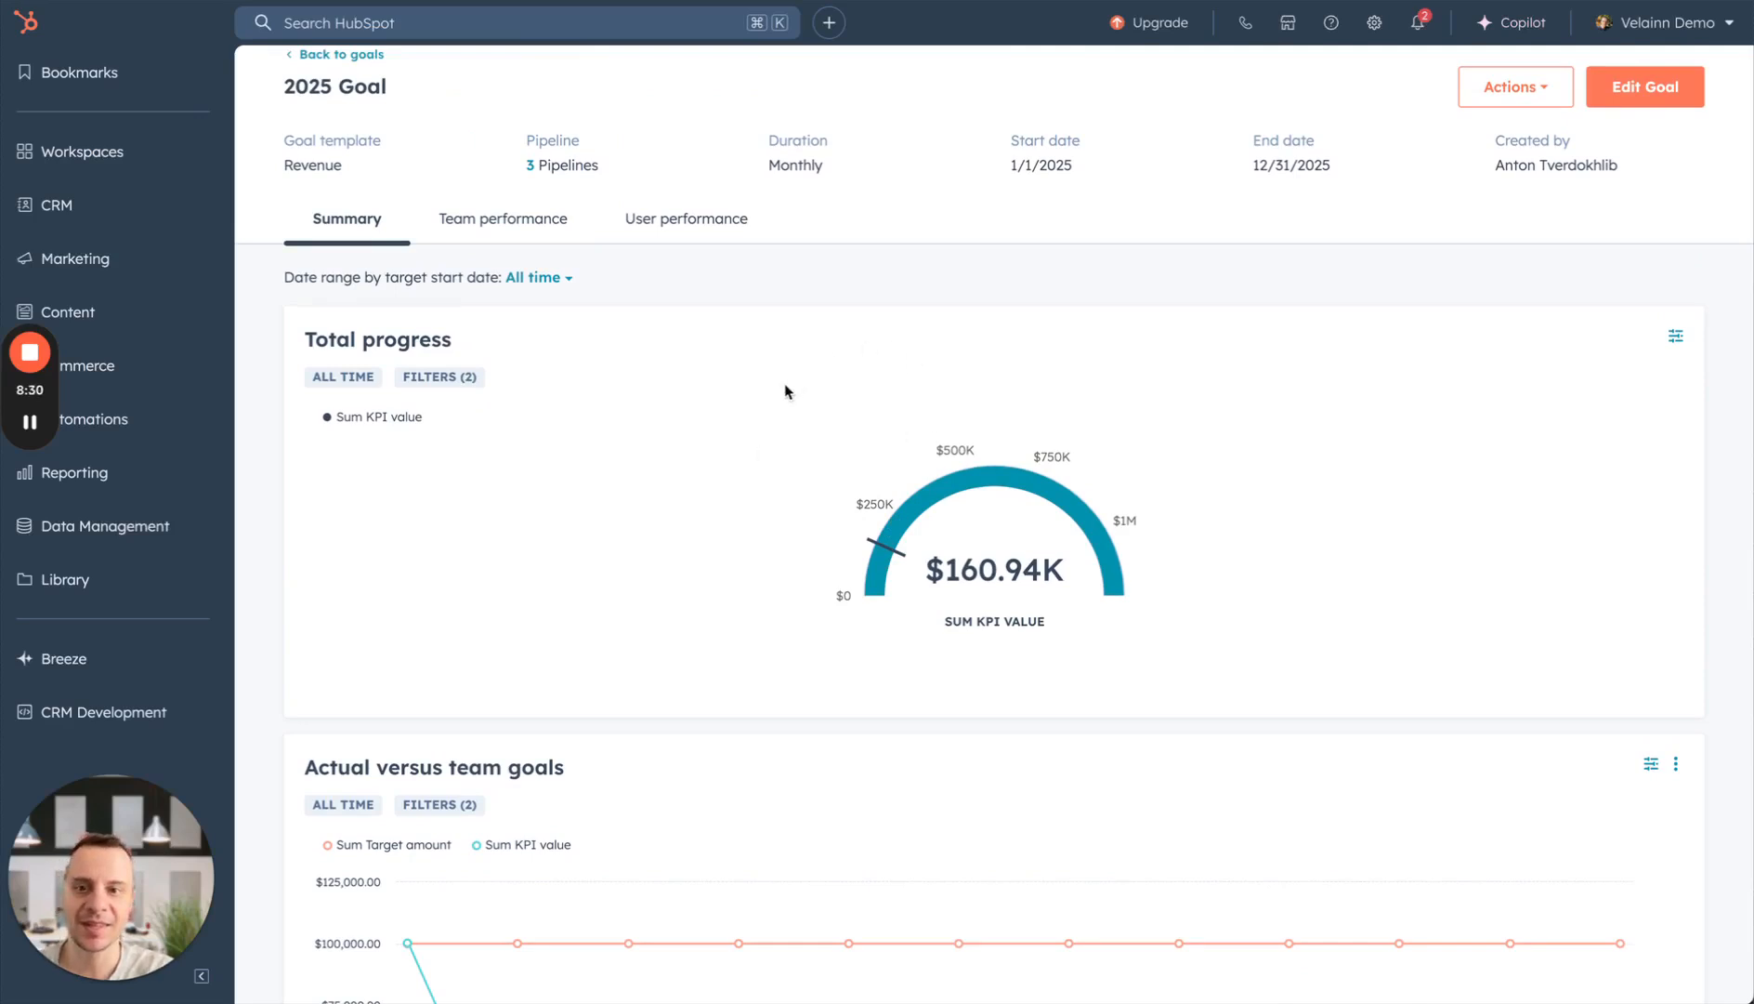
scroll(772, 492, "down", 1)
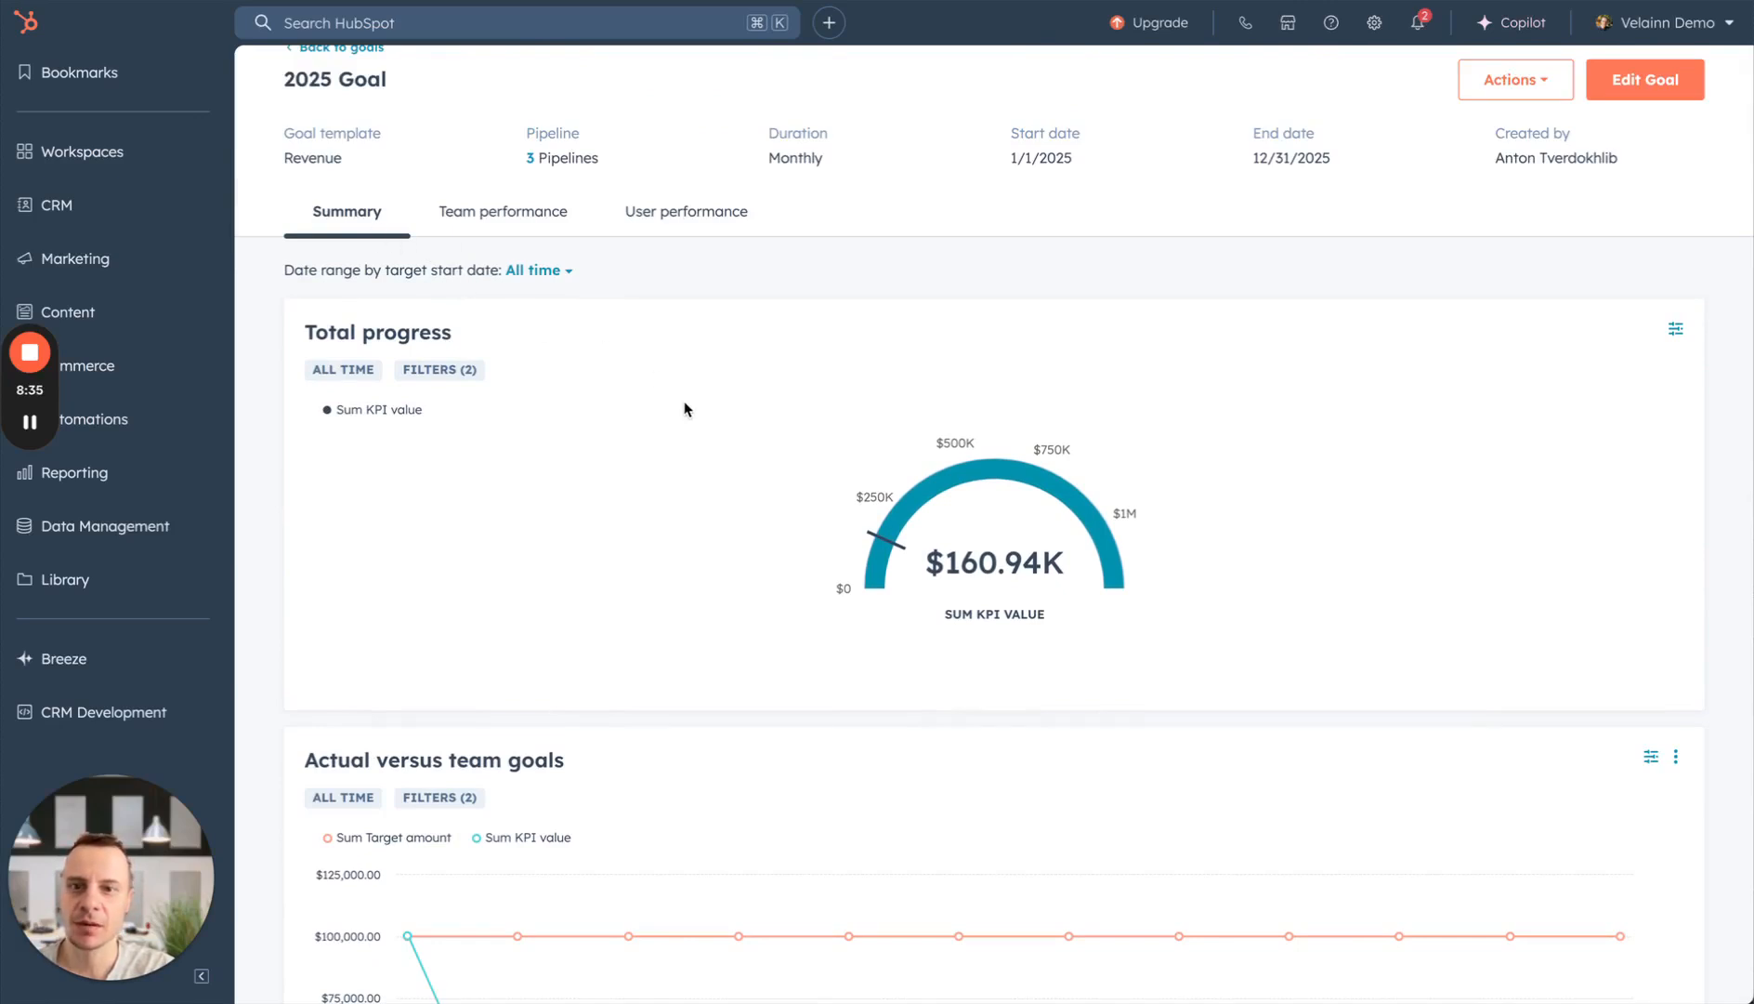
- Examine the 2025 Goal's actual versus team and user goals charts and the remaining summary reports
left_click(499, 215)
scroll(610, 419, "down", 1)
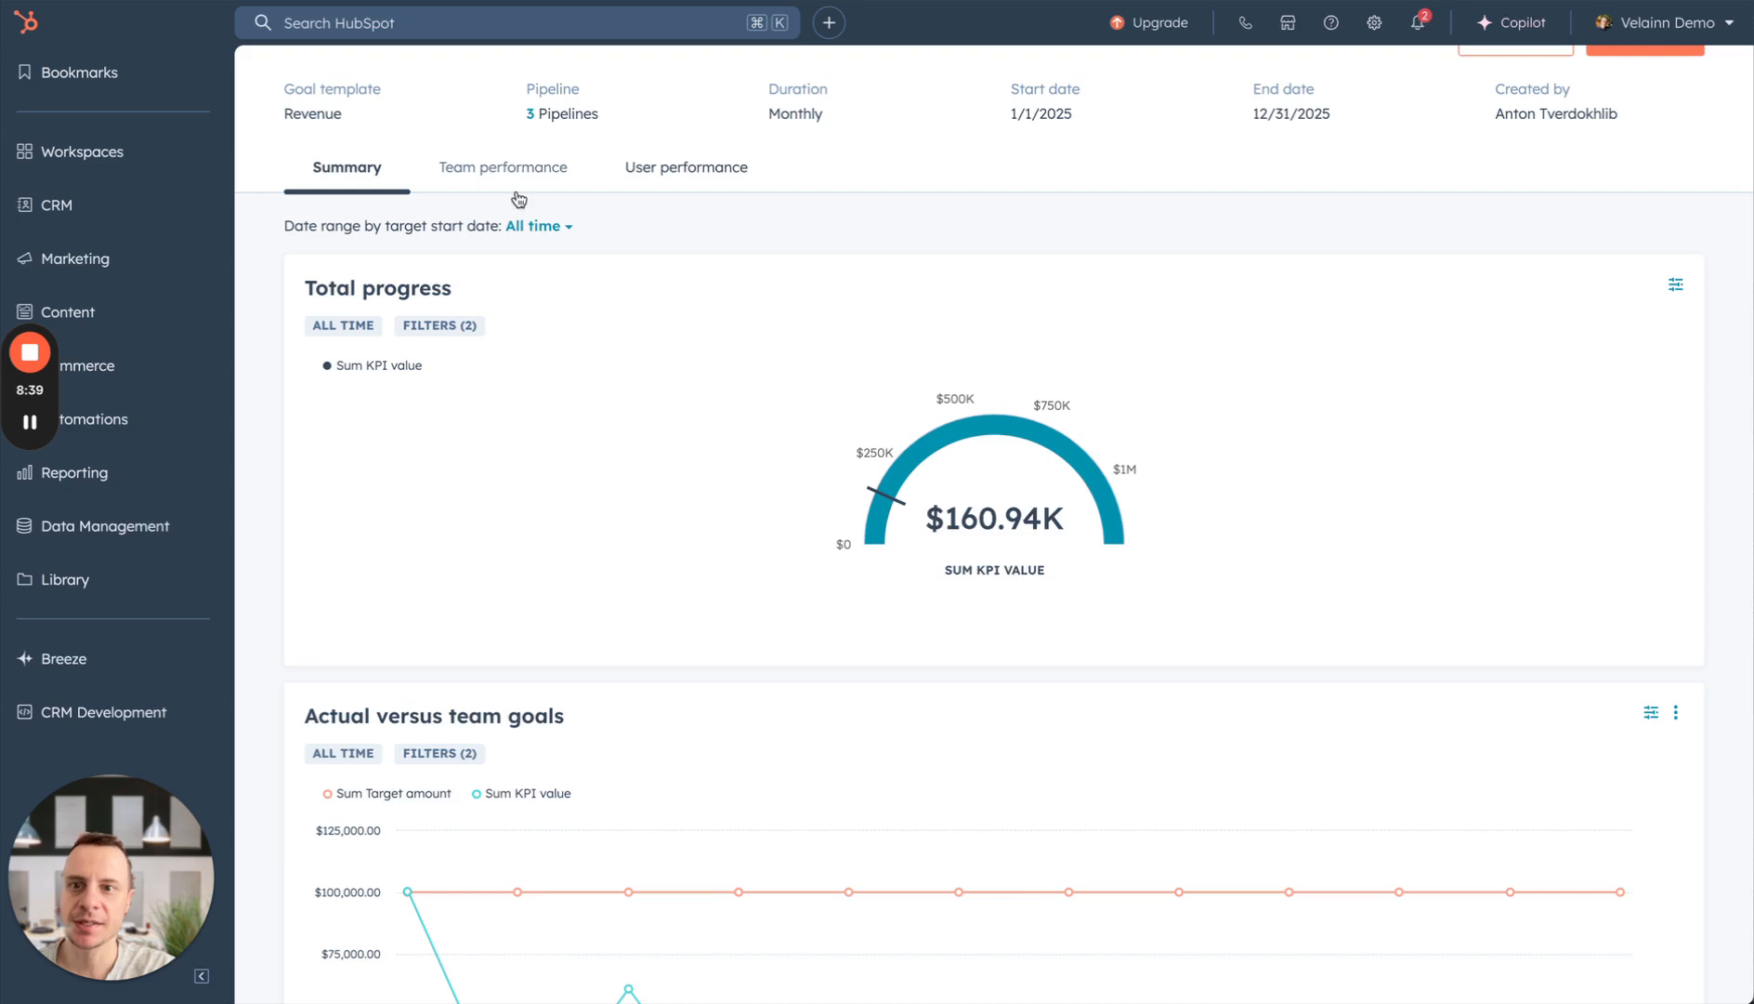
scroll(639, 517, "down", 5)
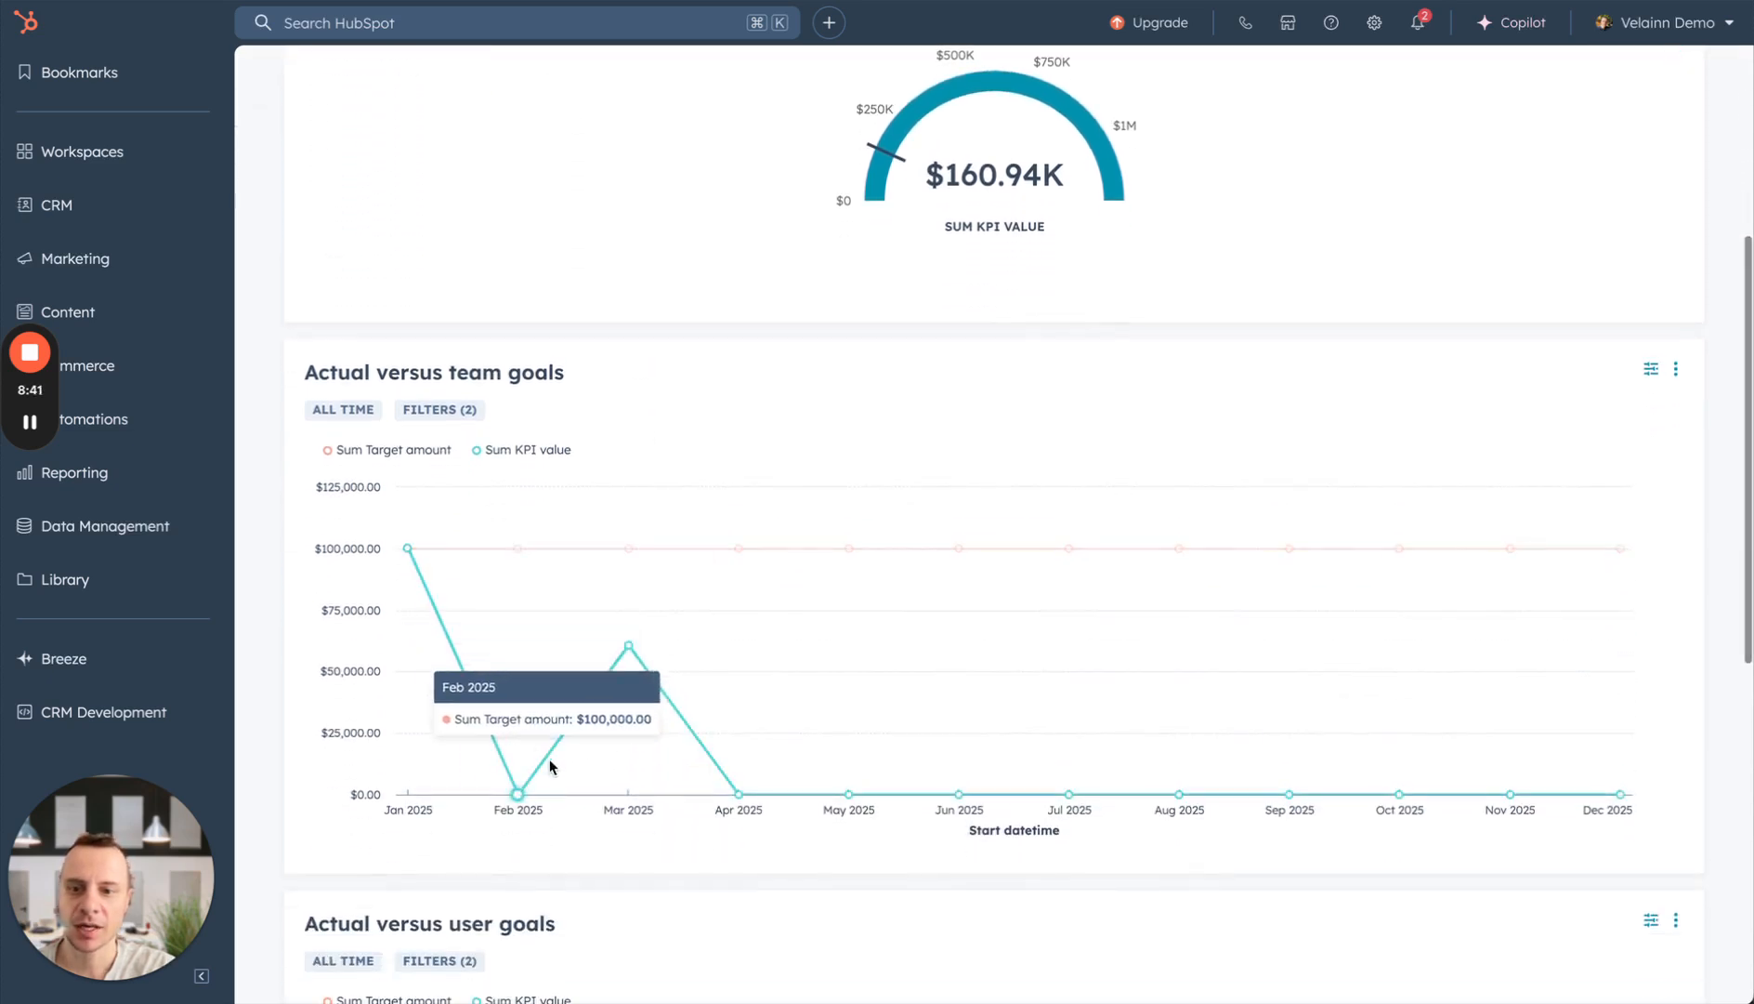
scroll(669, 736, "down", 5)
scroll(683, 732, "down", 3)
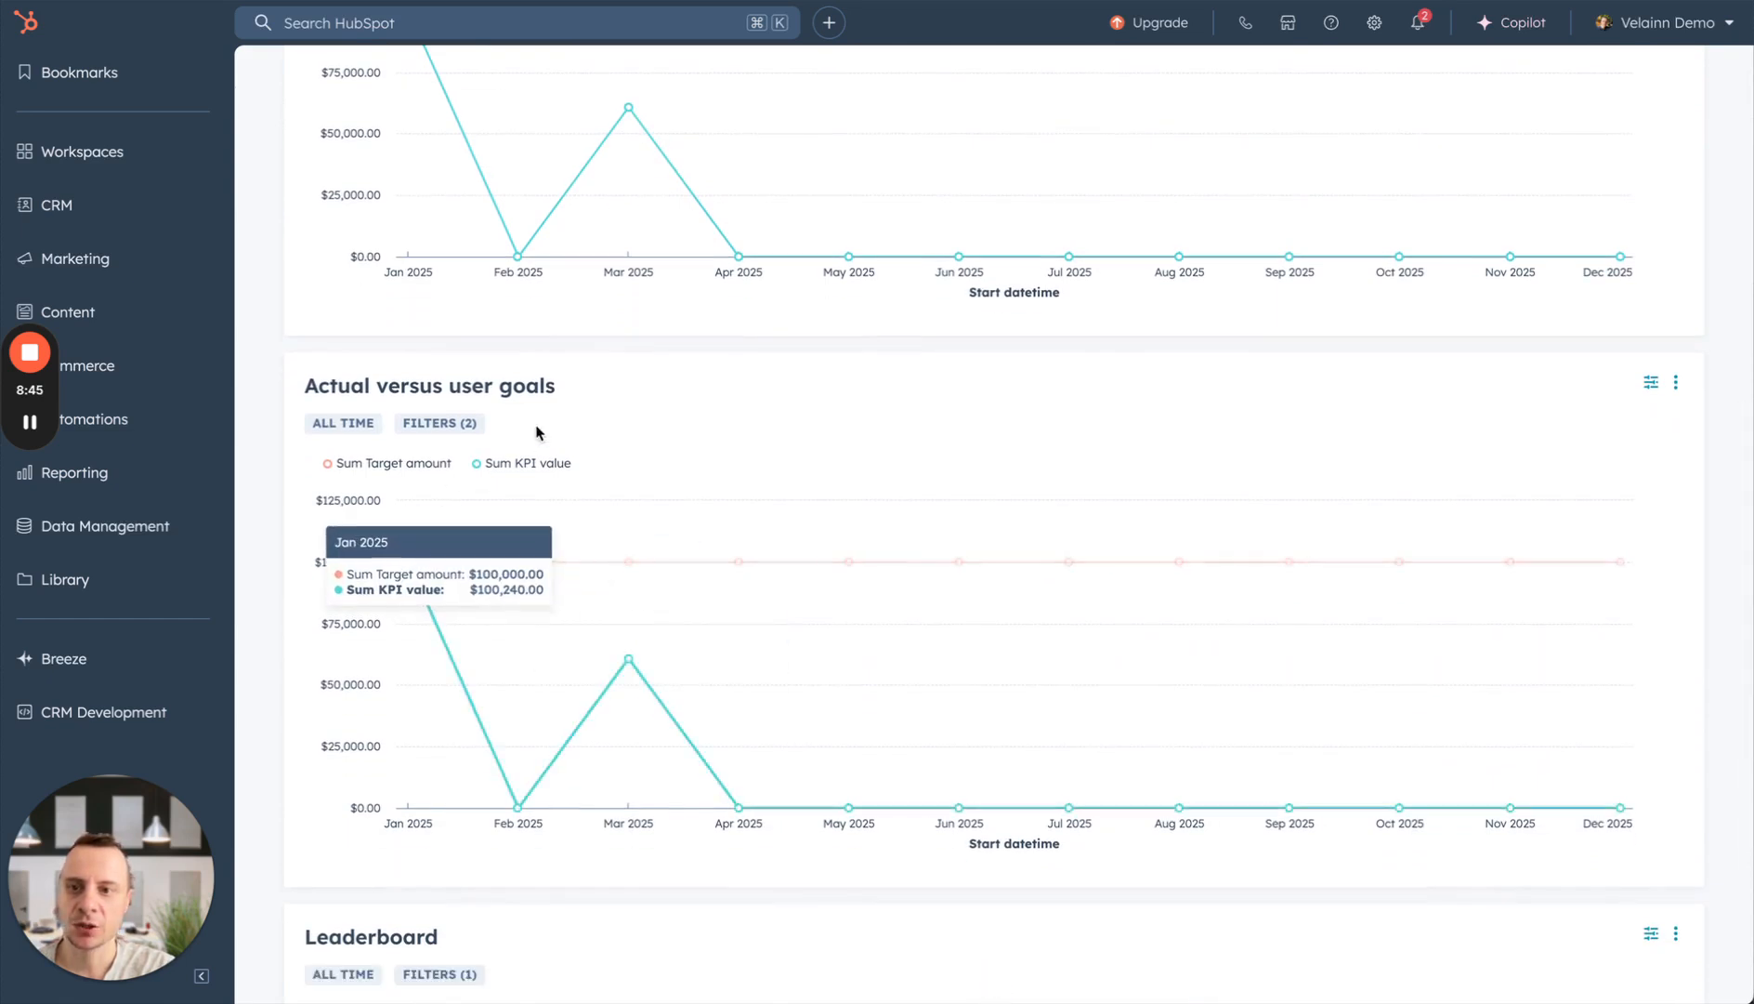
scroll(681, 599, "down", 12)
scroll(680, 602, "down", 4)
scroll(680, 602, "up", 10)
scroll(681, 599, "up", 18)
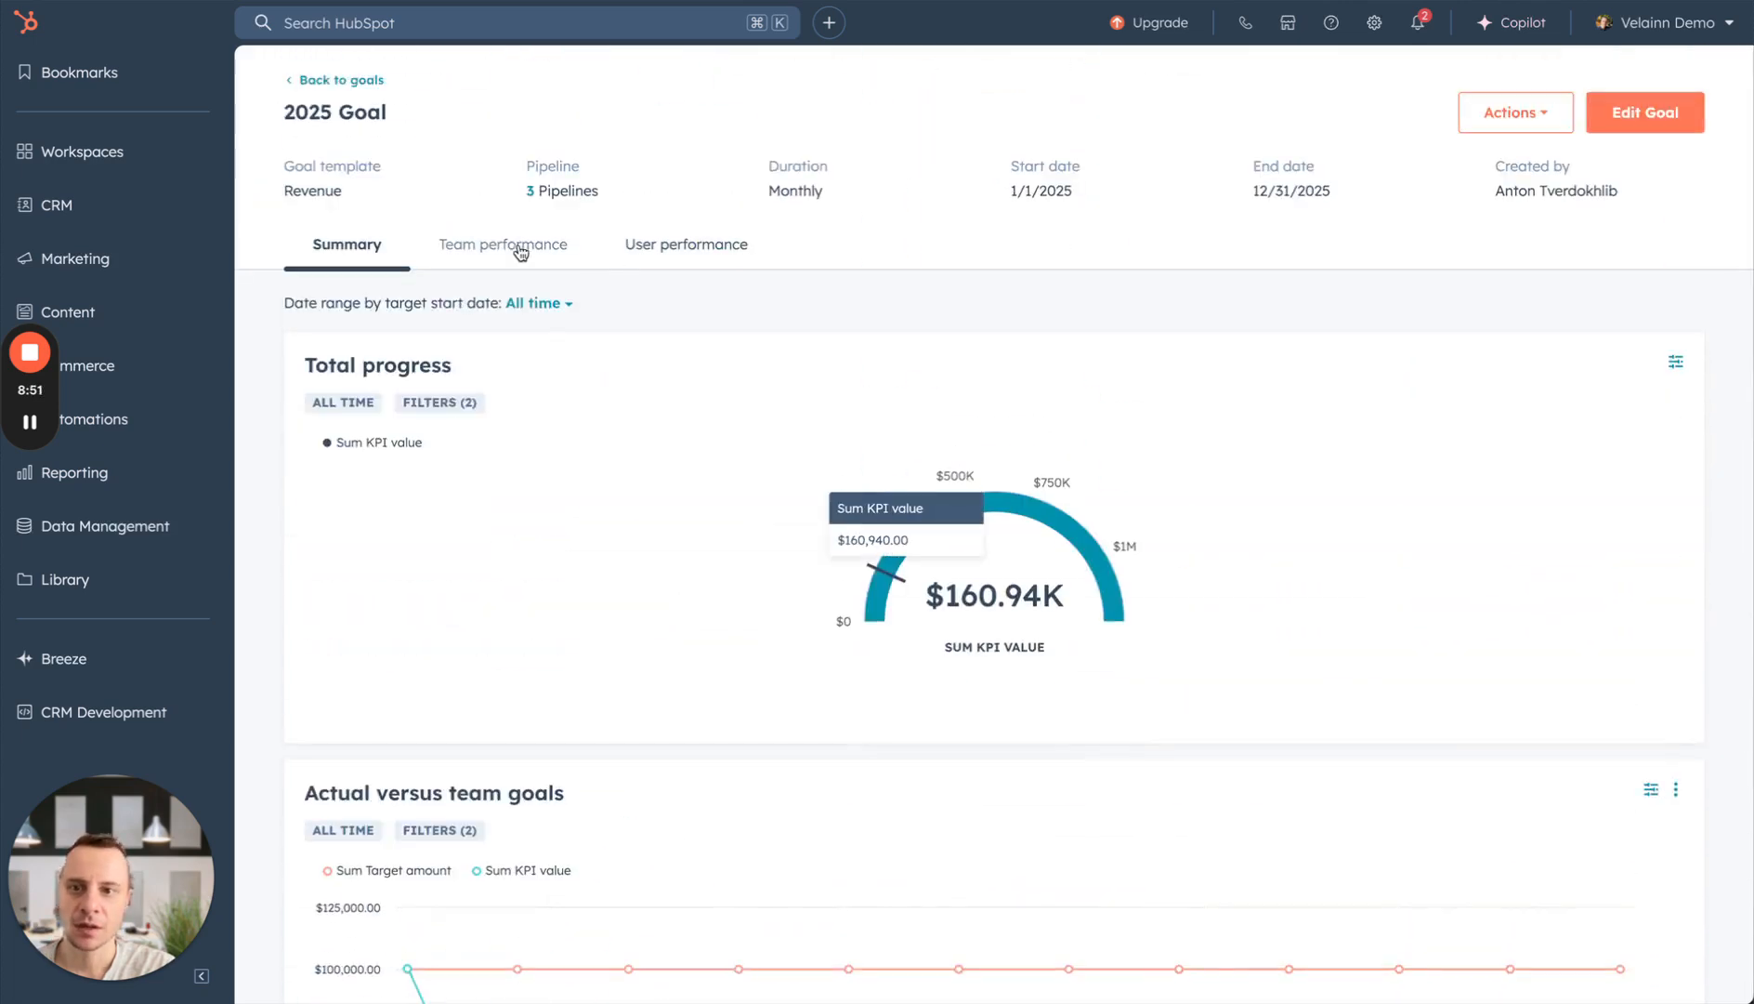
- Compare the Sales team's and the individual users' total progress toward the 2025 Goal
left_click(526, 249)
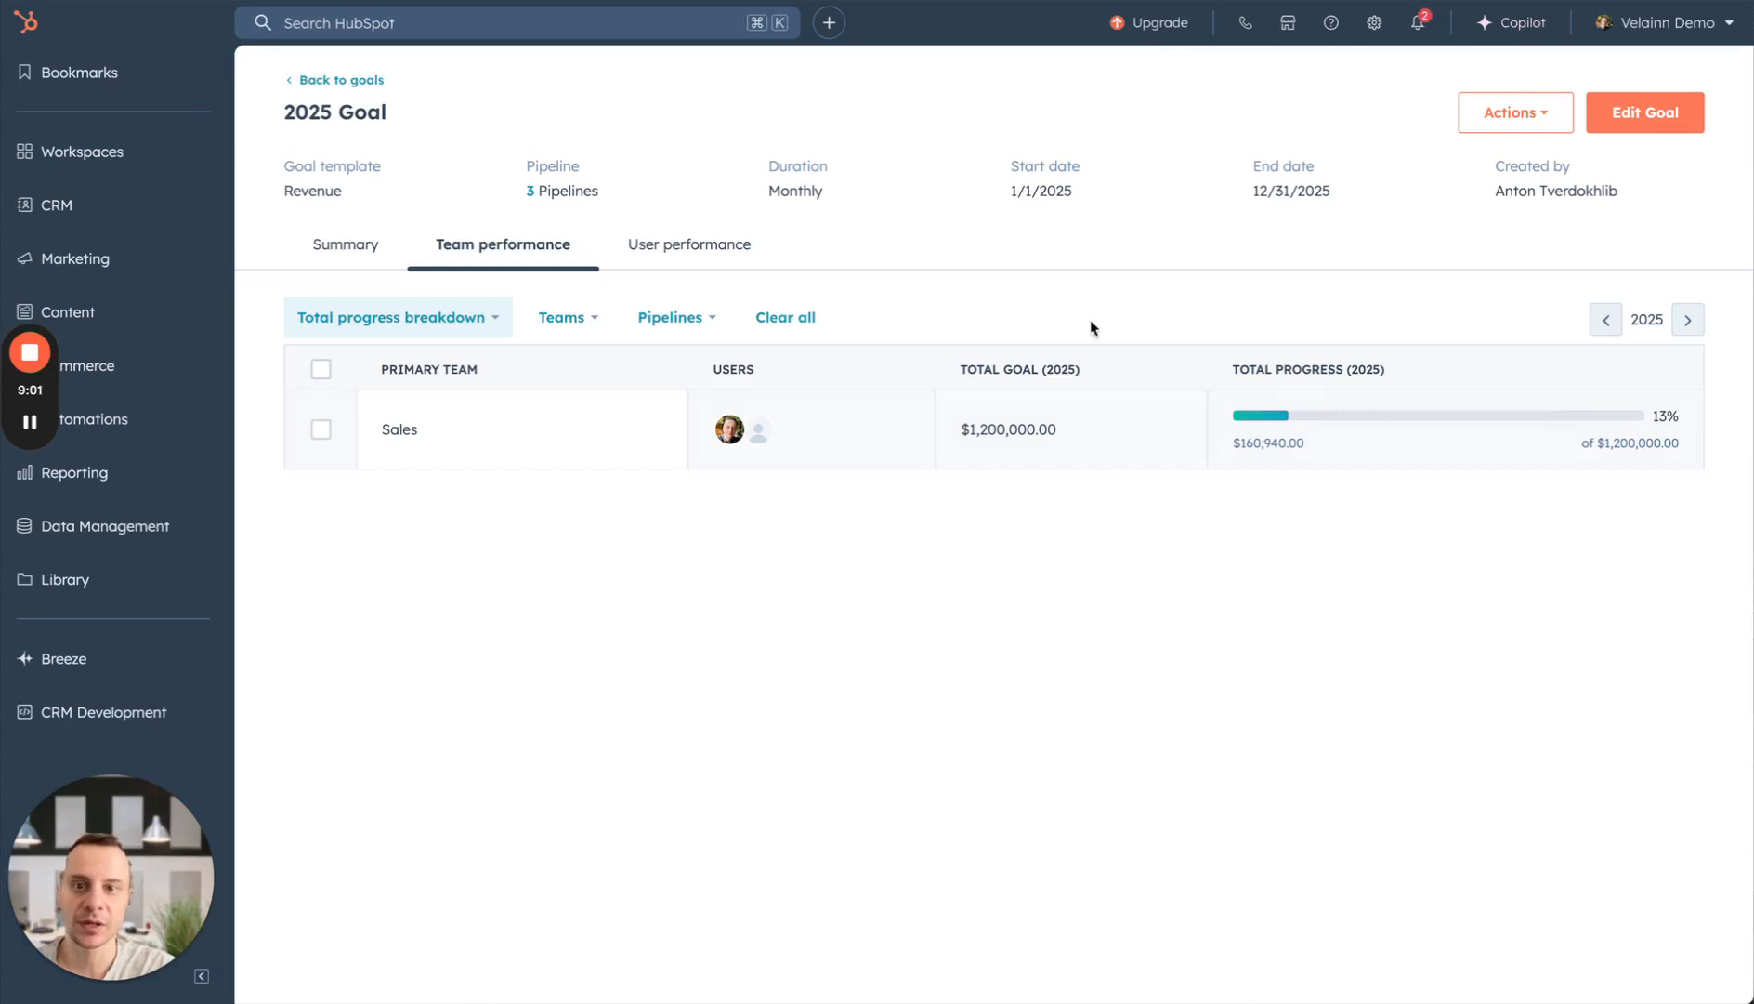
left_click(693, 251)
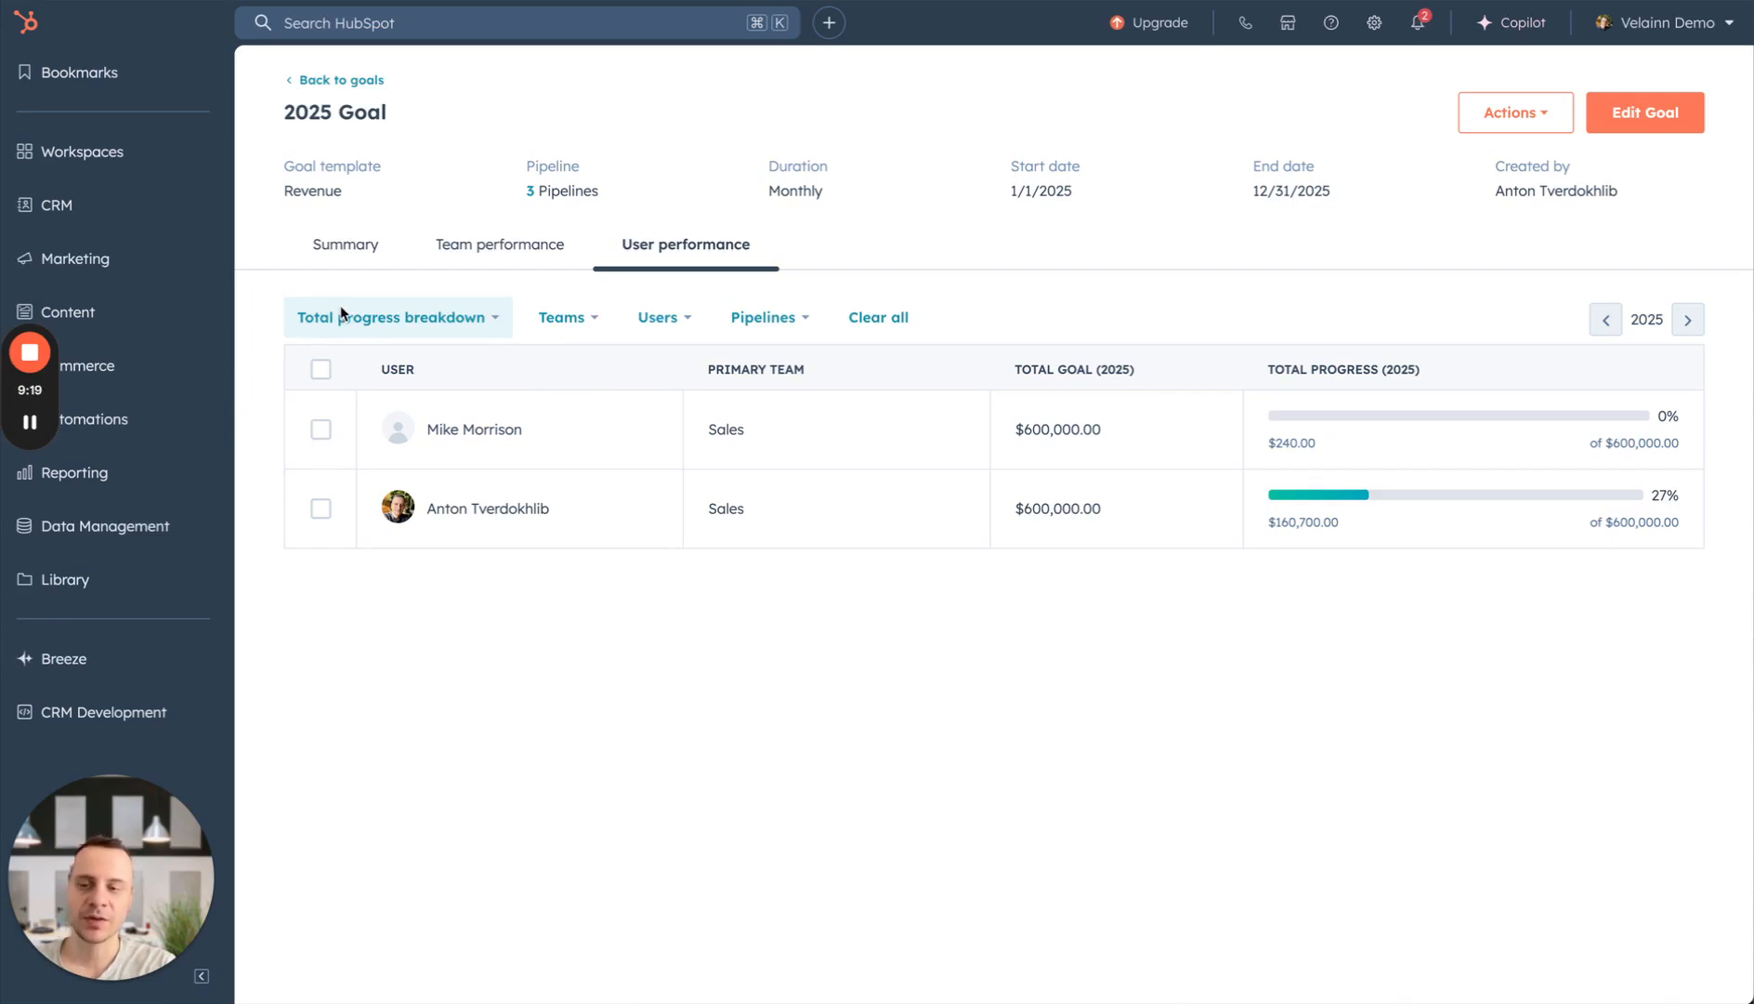
- Create a new dashboard from scratch named Goals, viewable and editable by everyone, and open it
left_click(137, 478)
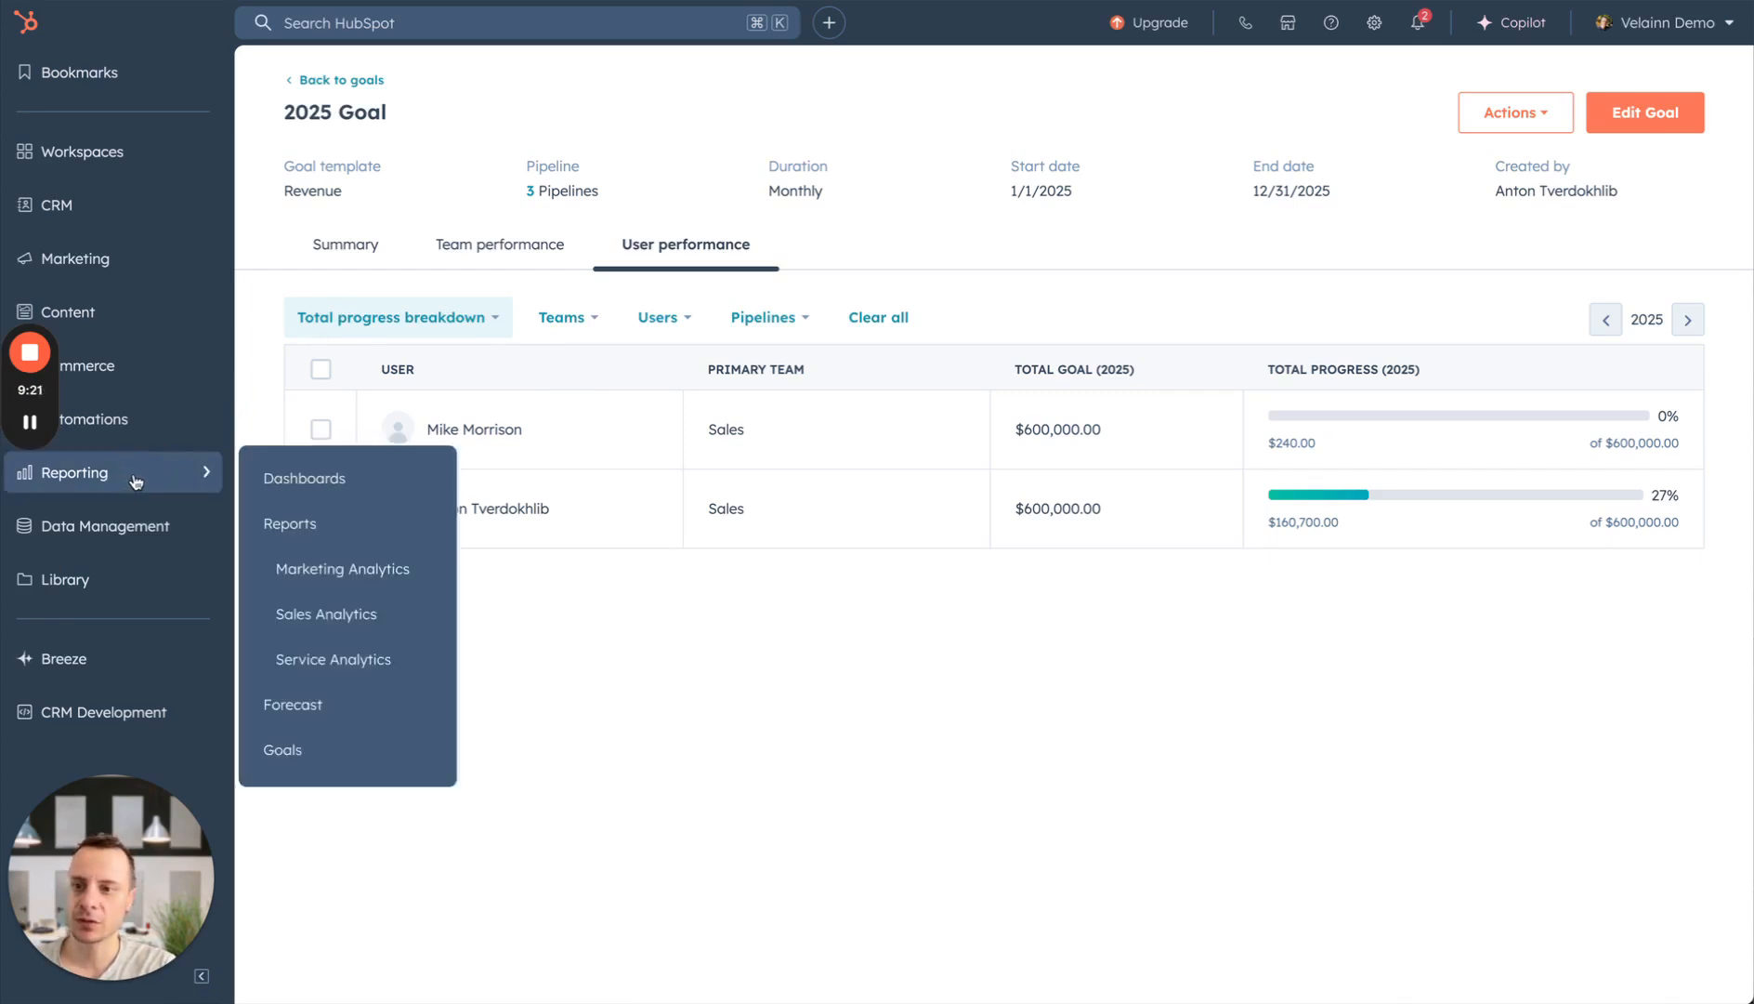
left_click(304, 478)
left_click(493, 85)
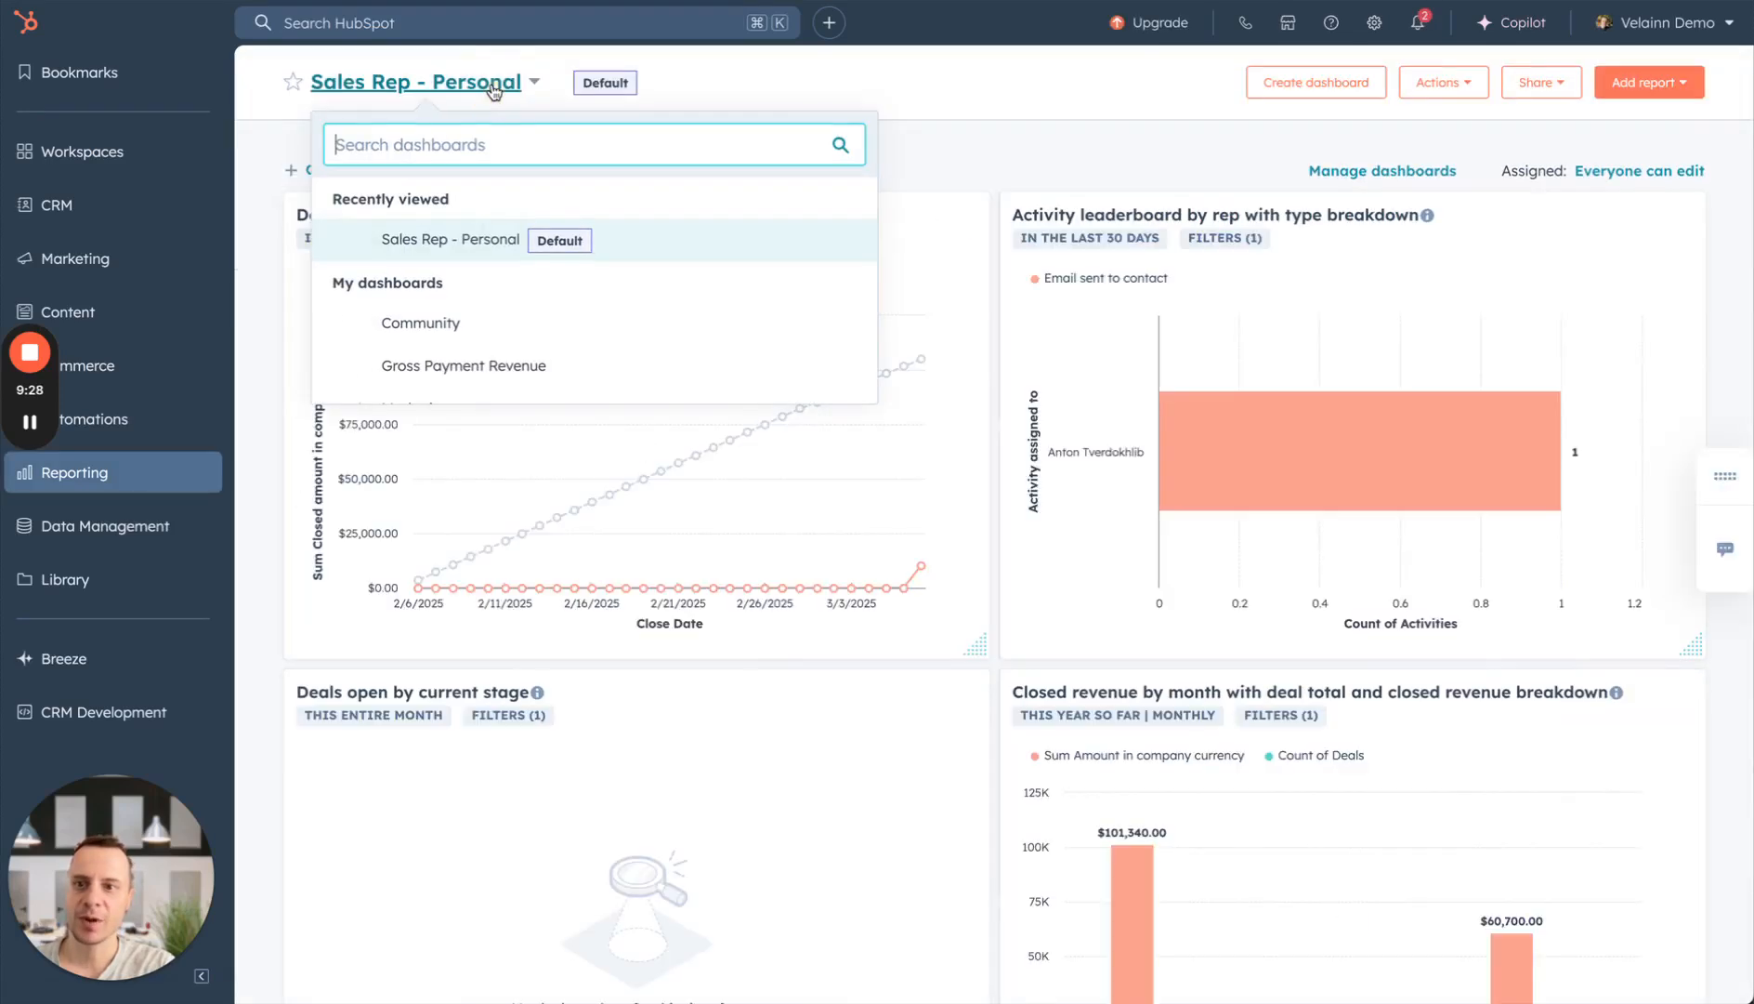
left_click(988, 86)
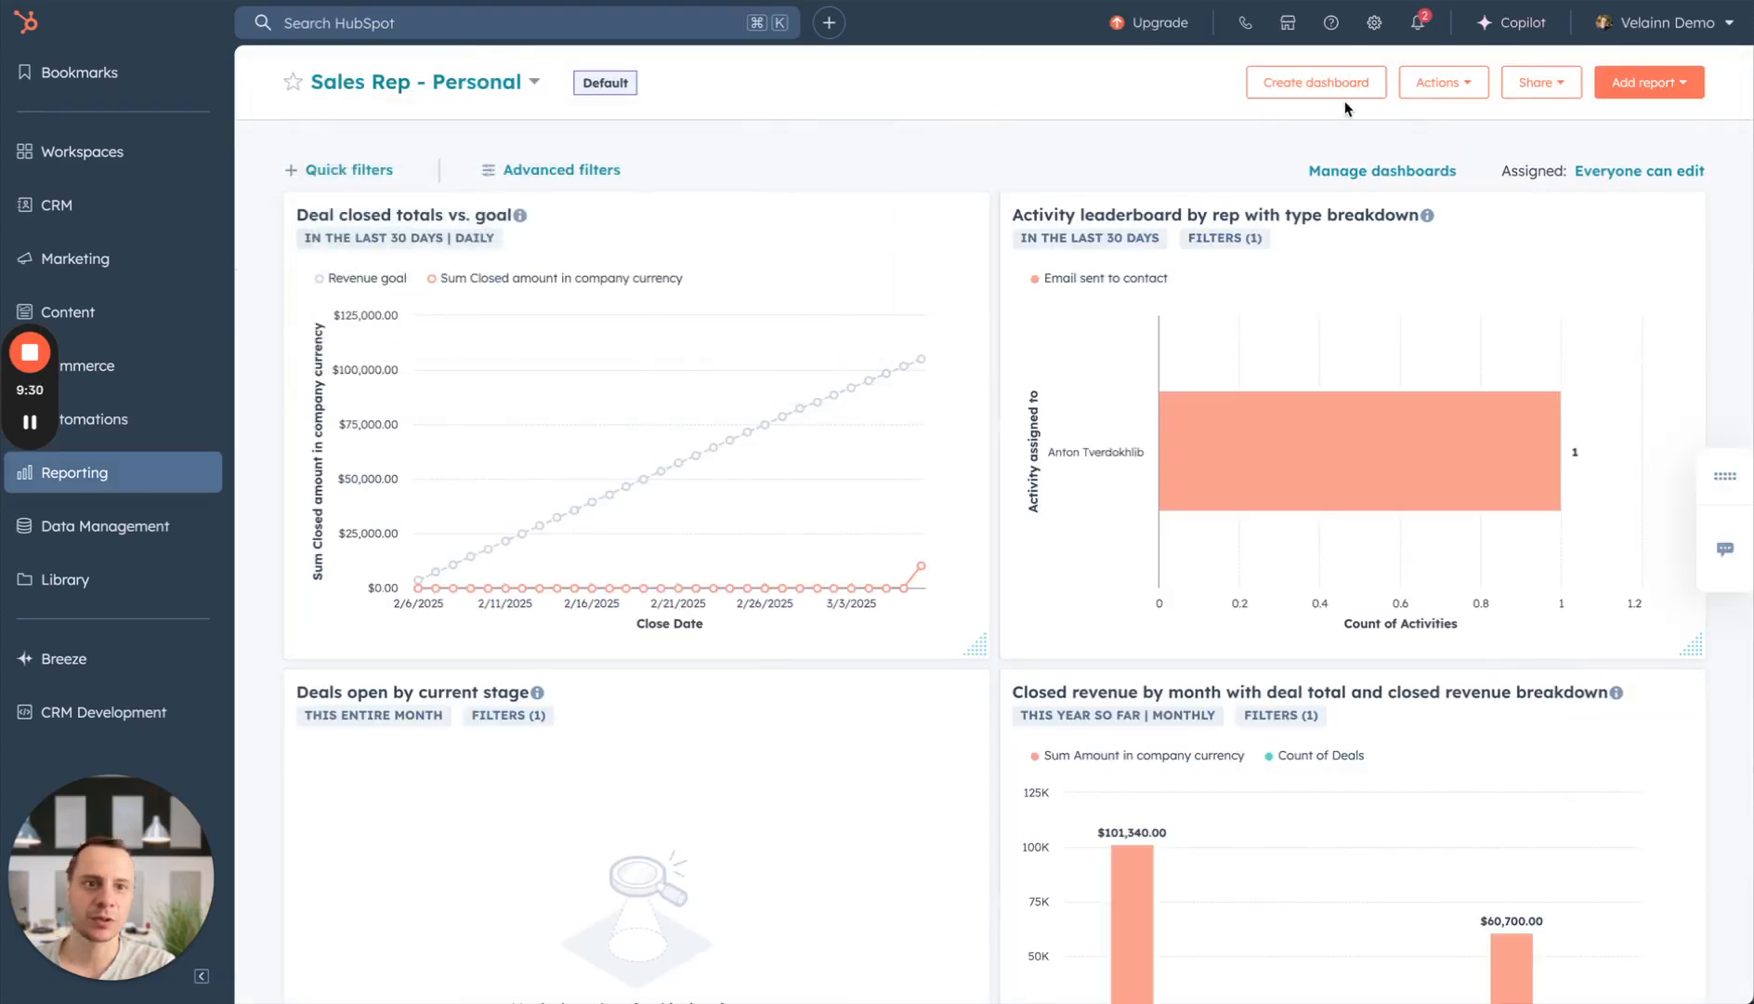
left_click(1324, 86)
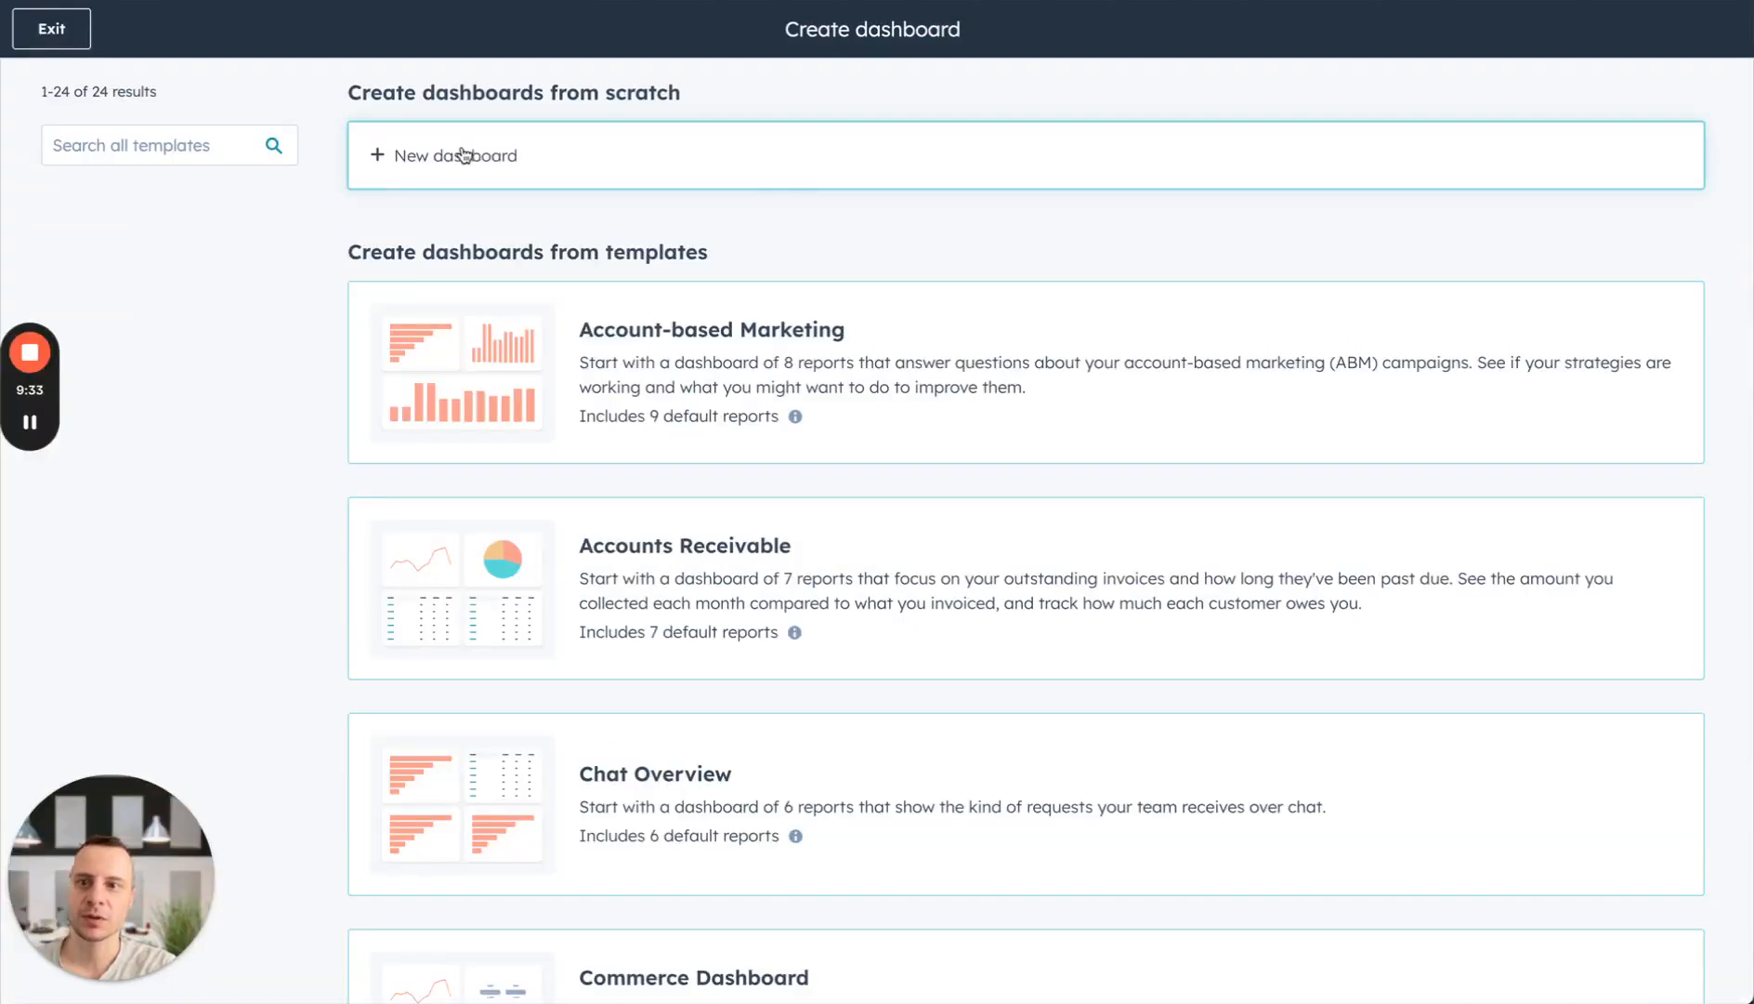
left_click(462, 155)
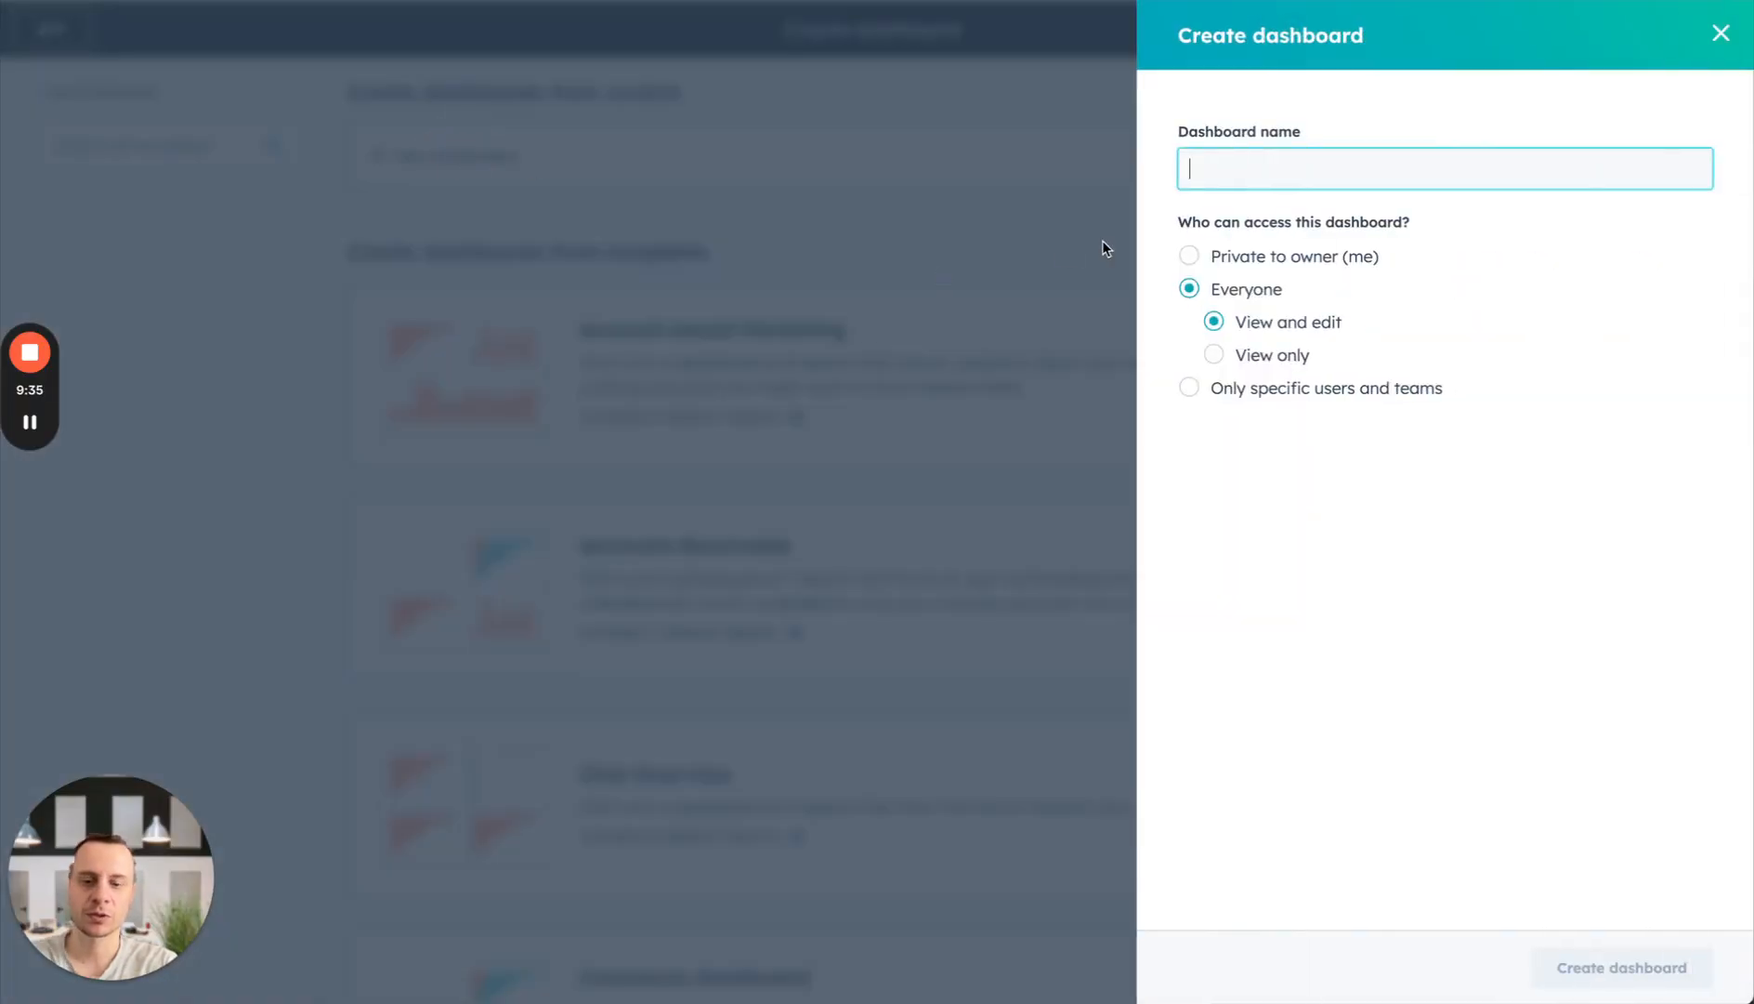
type("Goals")
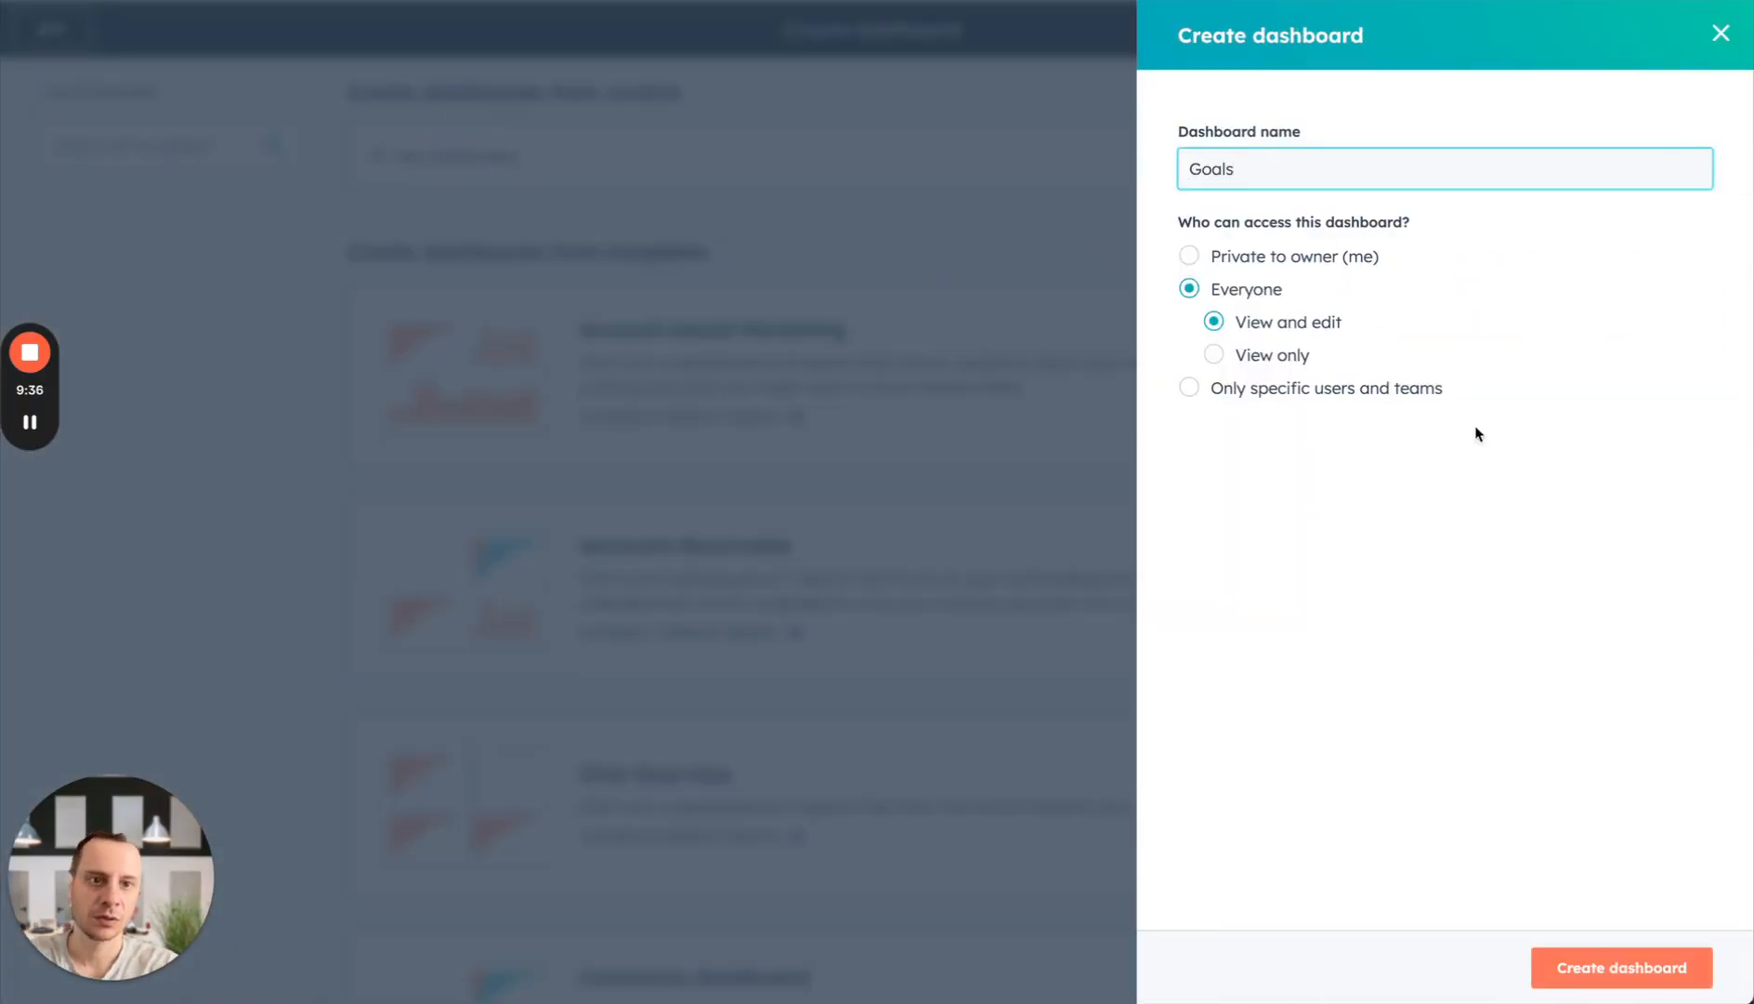
left_click(1626, 962)
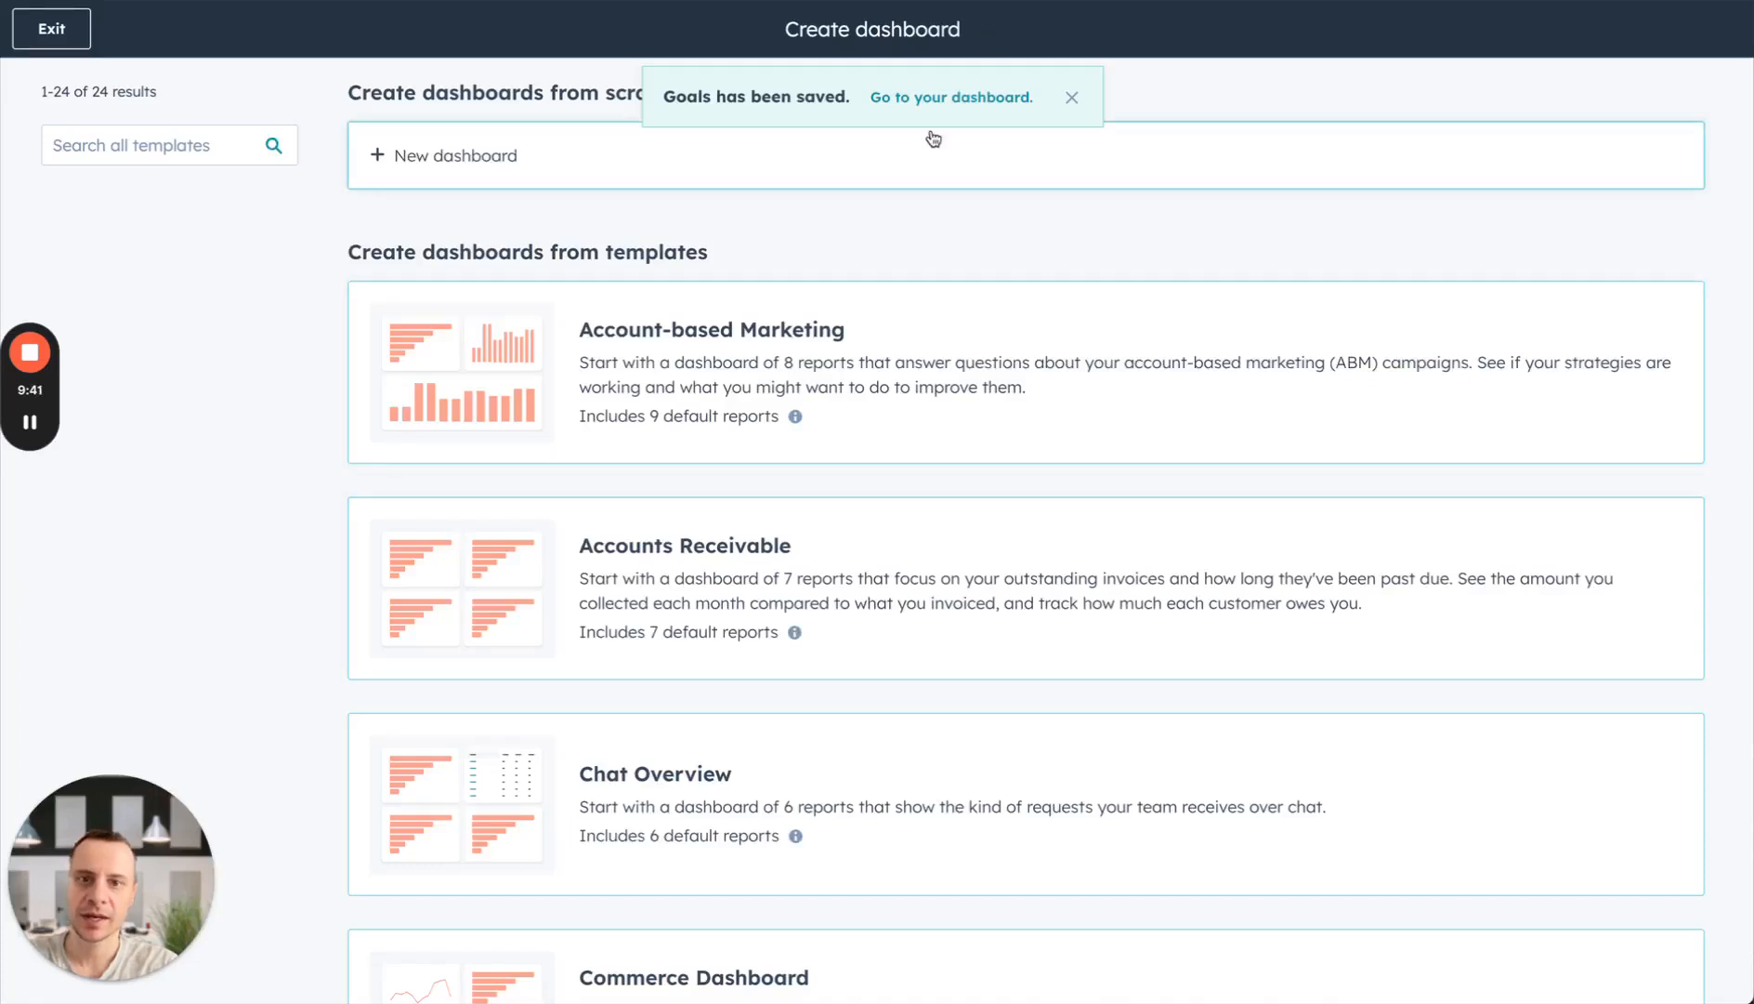
left_click(948, 97)
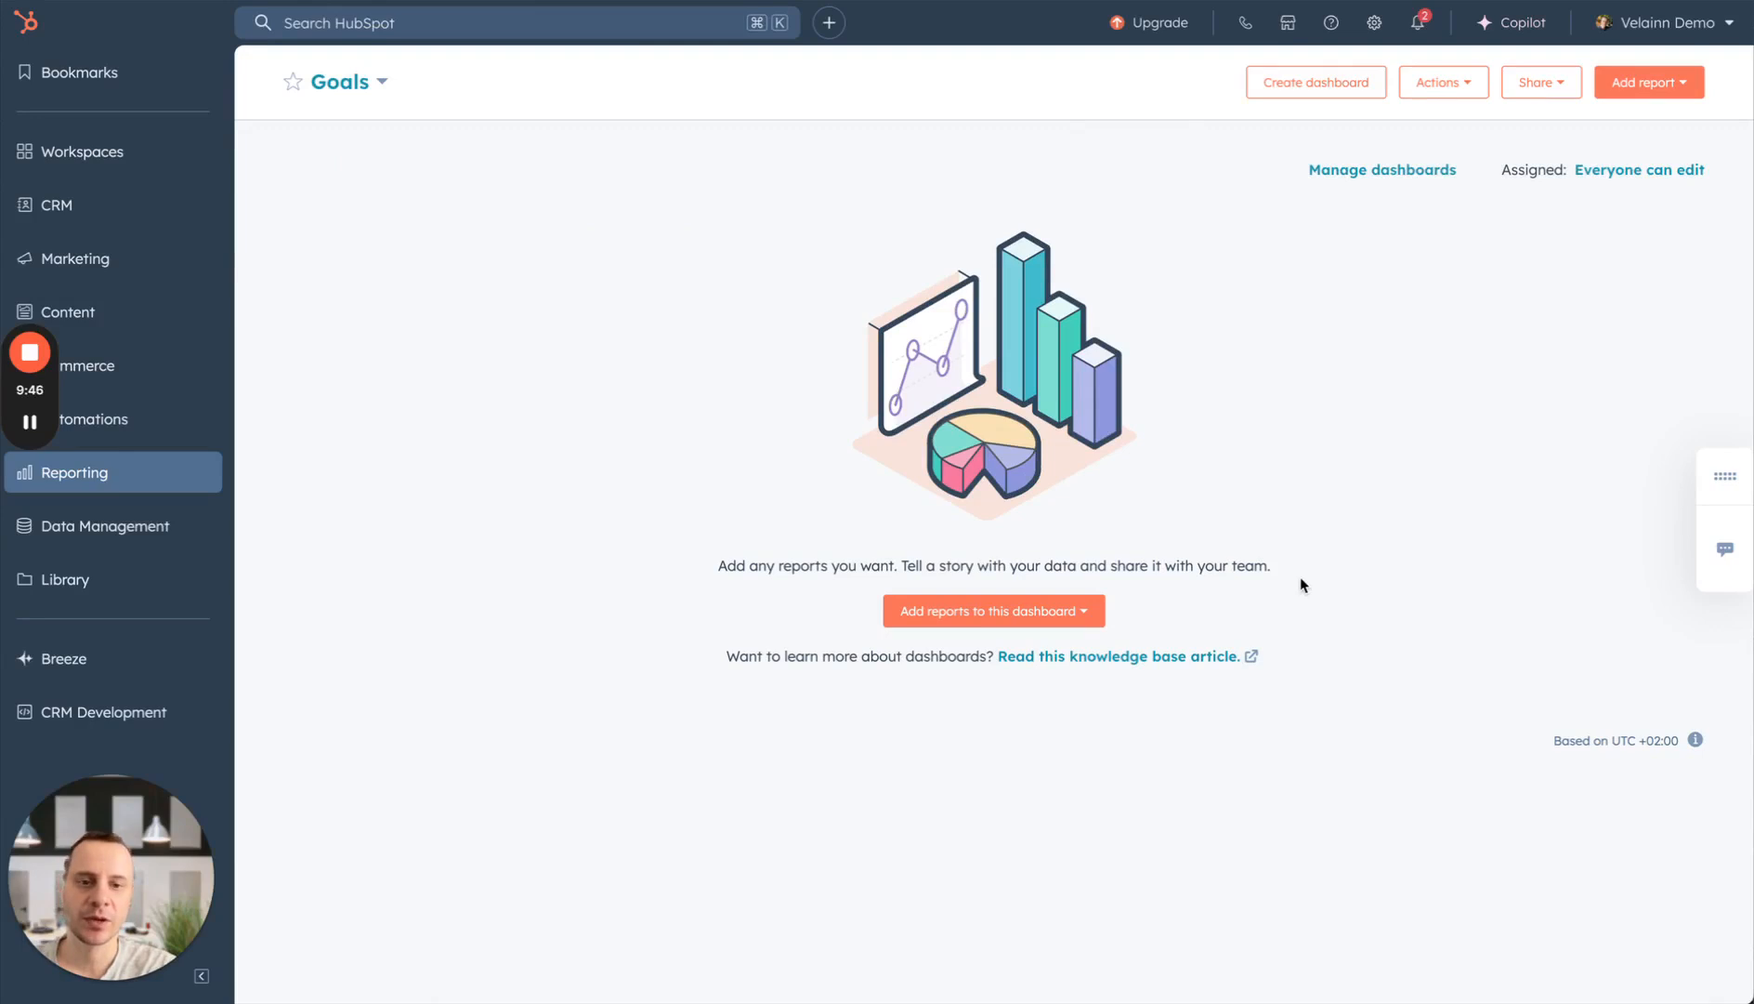
- Start creating a report for the Goals dashboard, search the templates for "goal" and browse the matching reports
left_click(1663, 91)
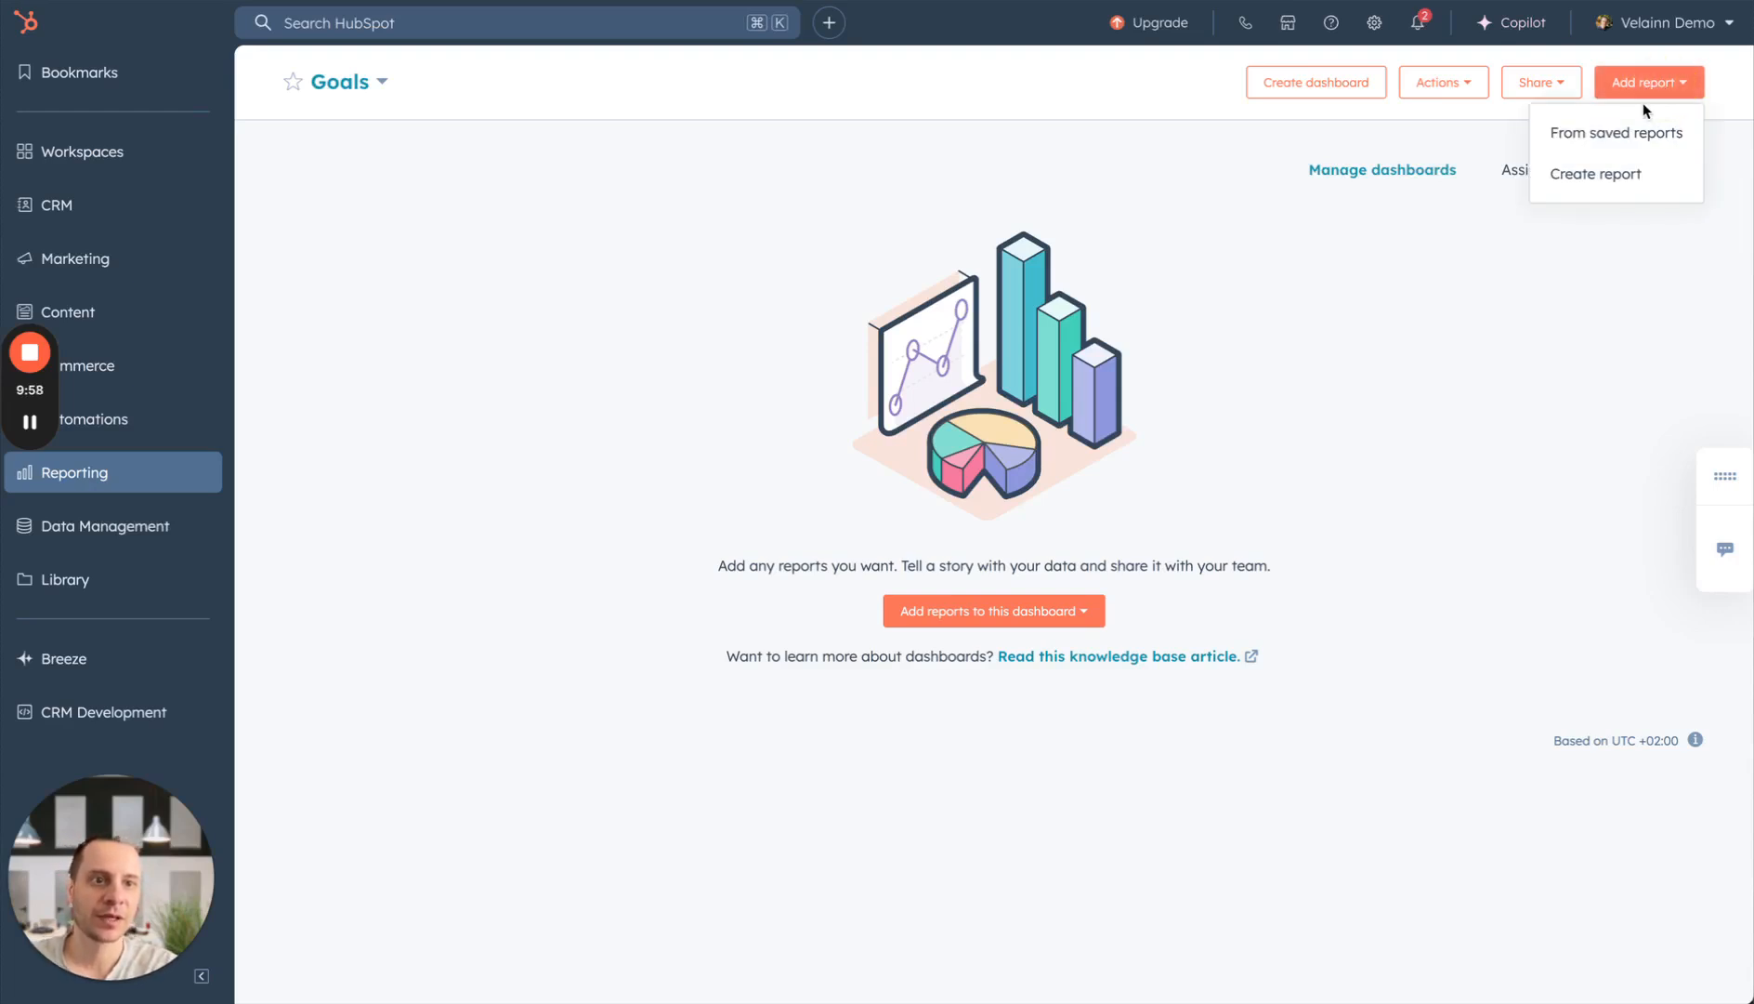
left_click(1617, 172)
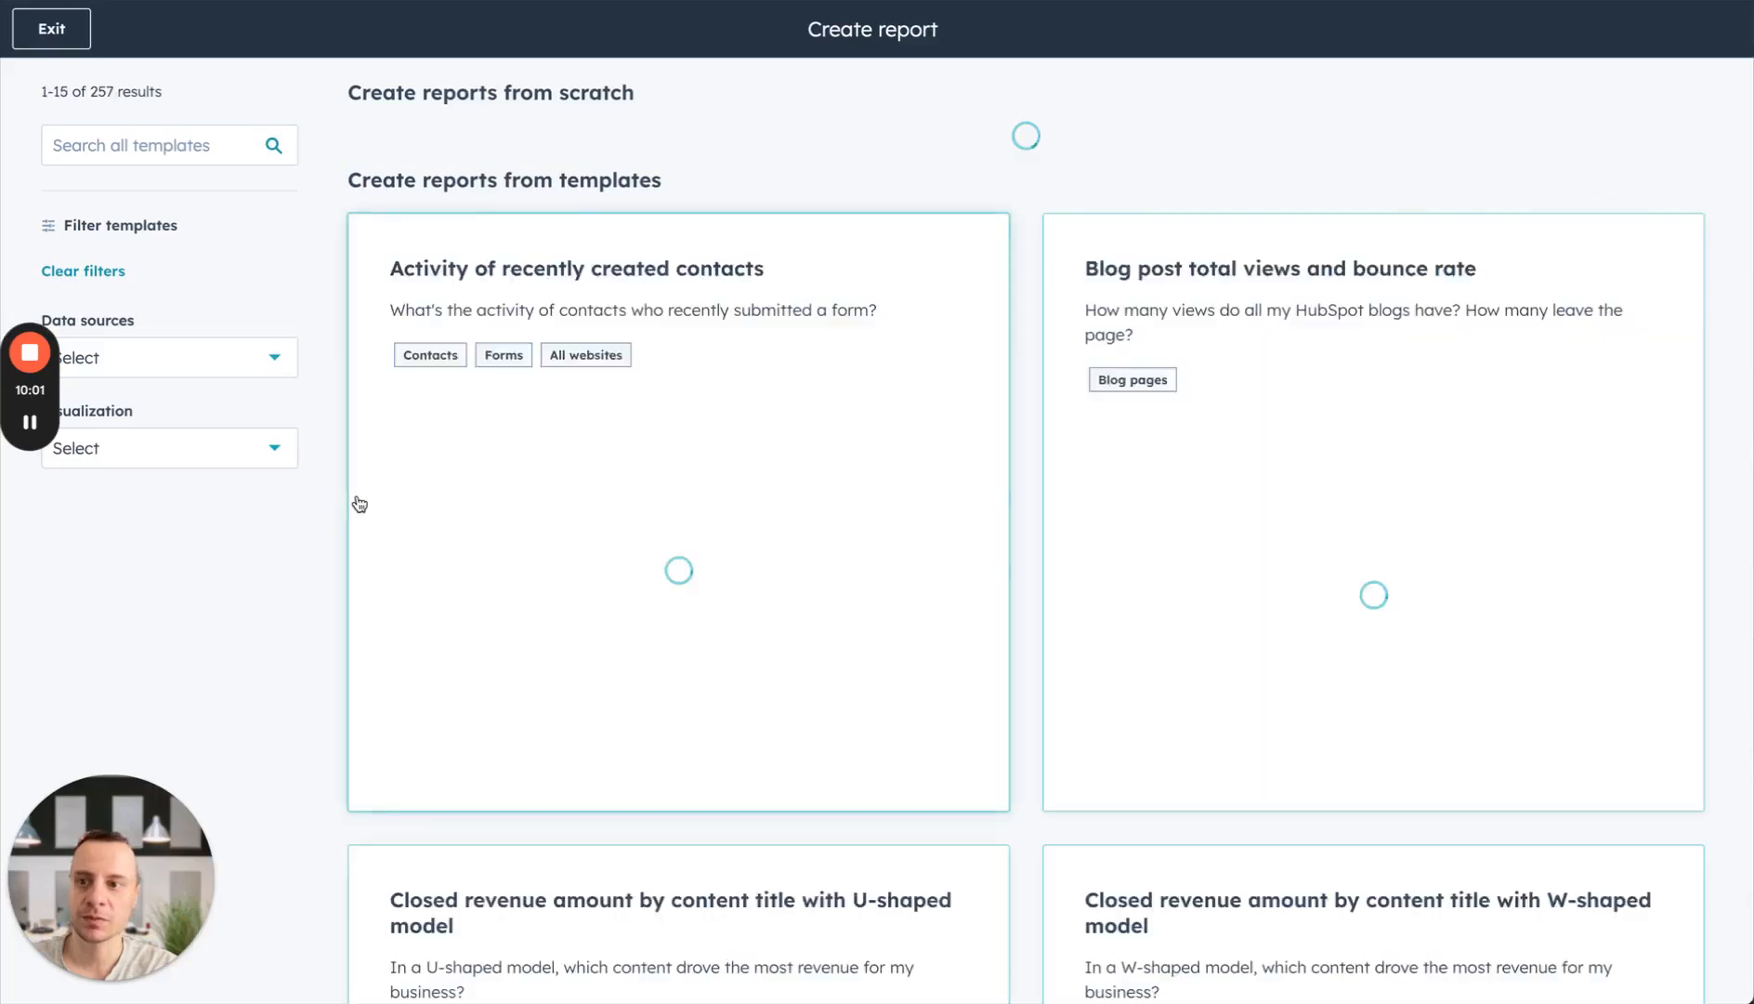
left_click(161, 150)
type("goa")
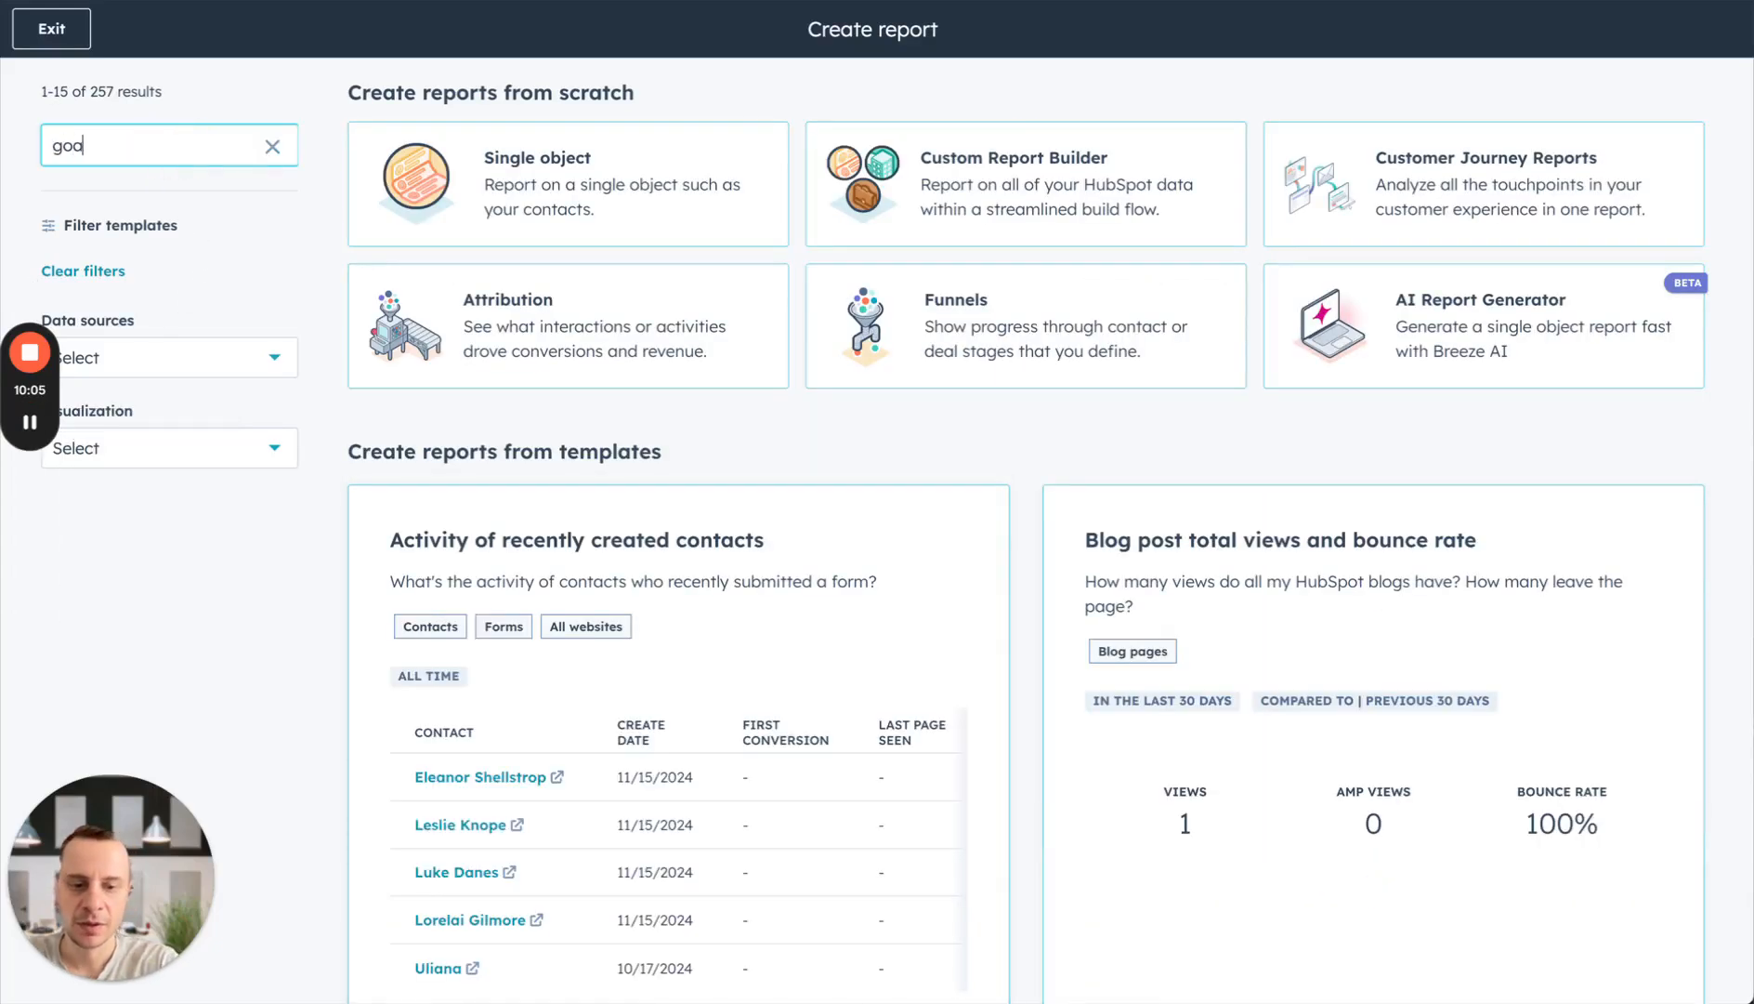
type("oal")
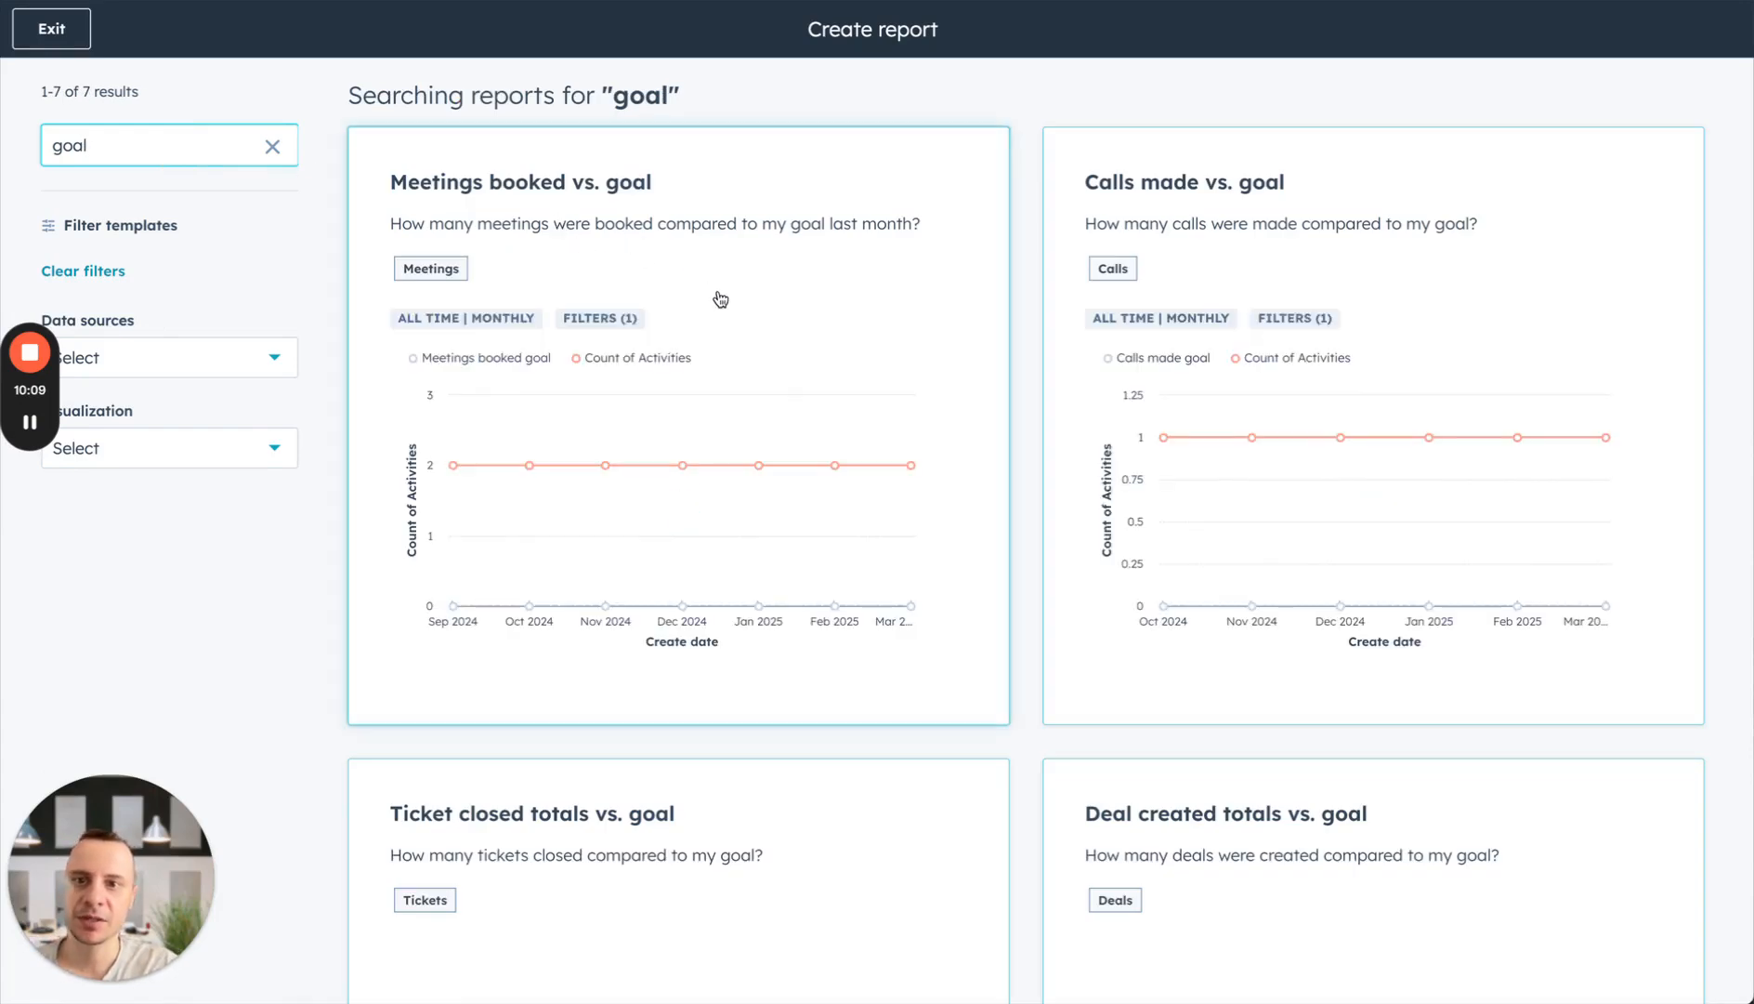
scroll(1198, 399, "down", 5)
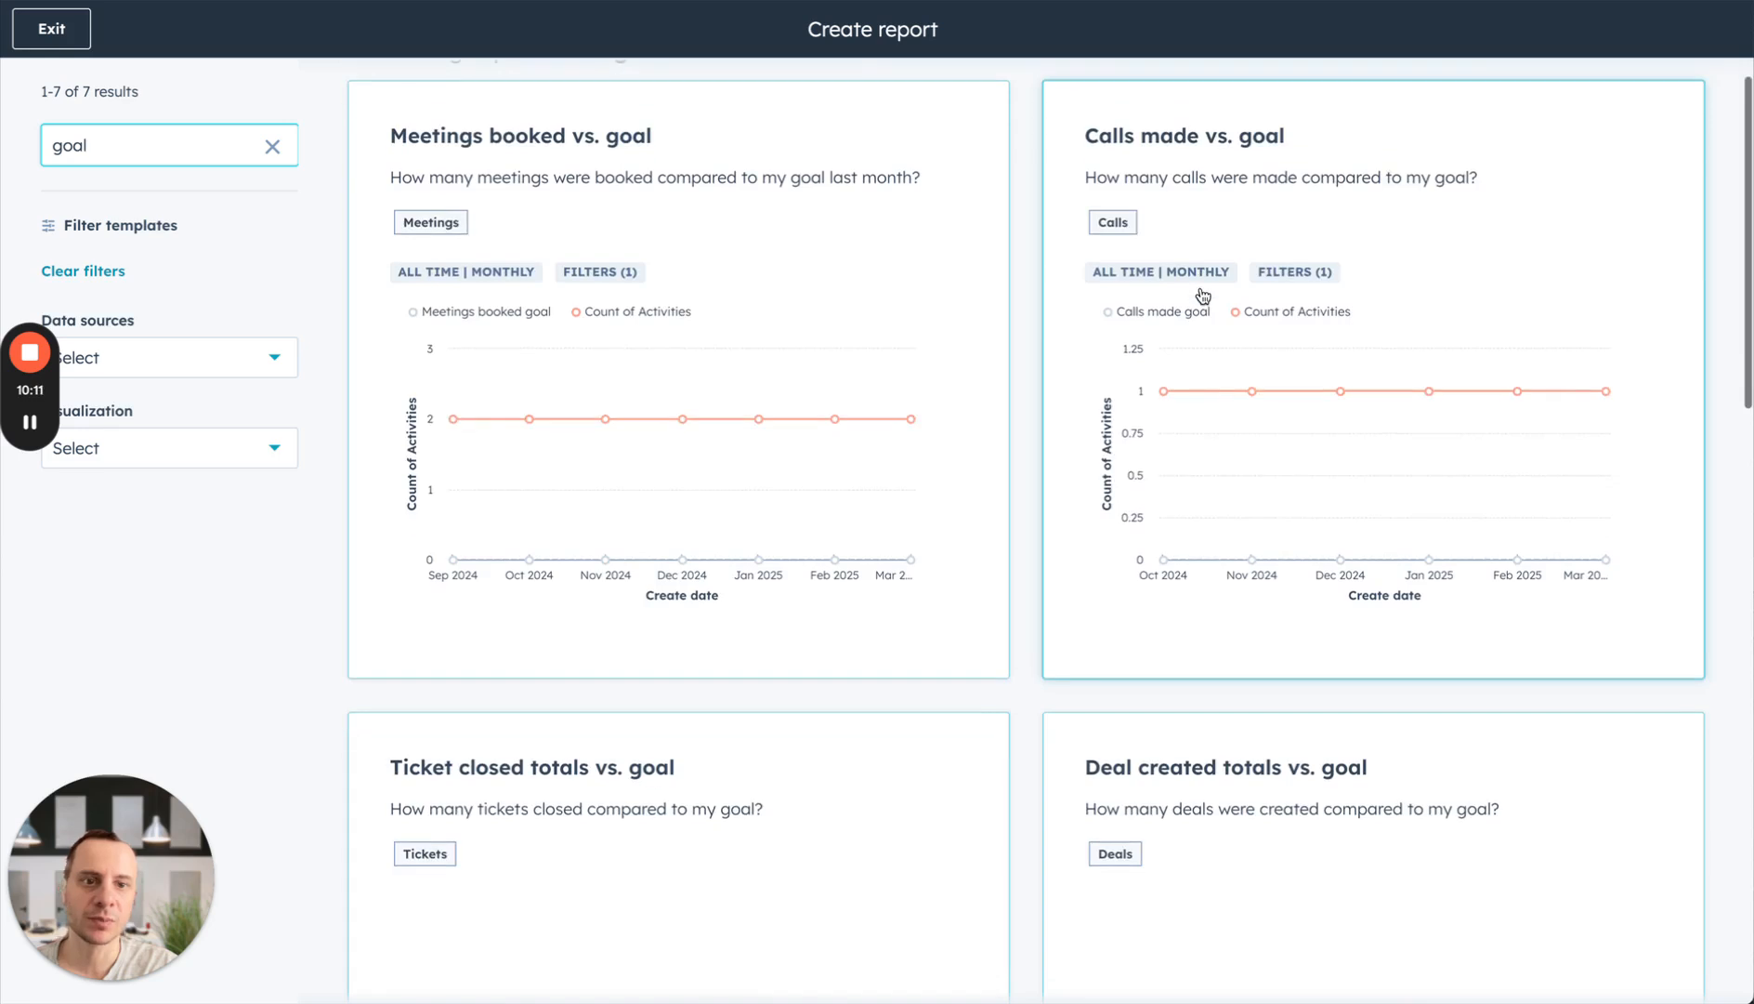
scroll(815, 416, "down", 1)
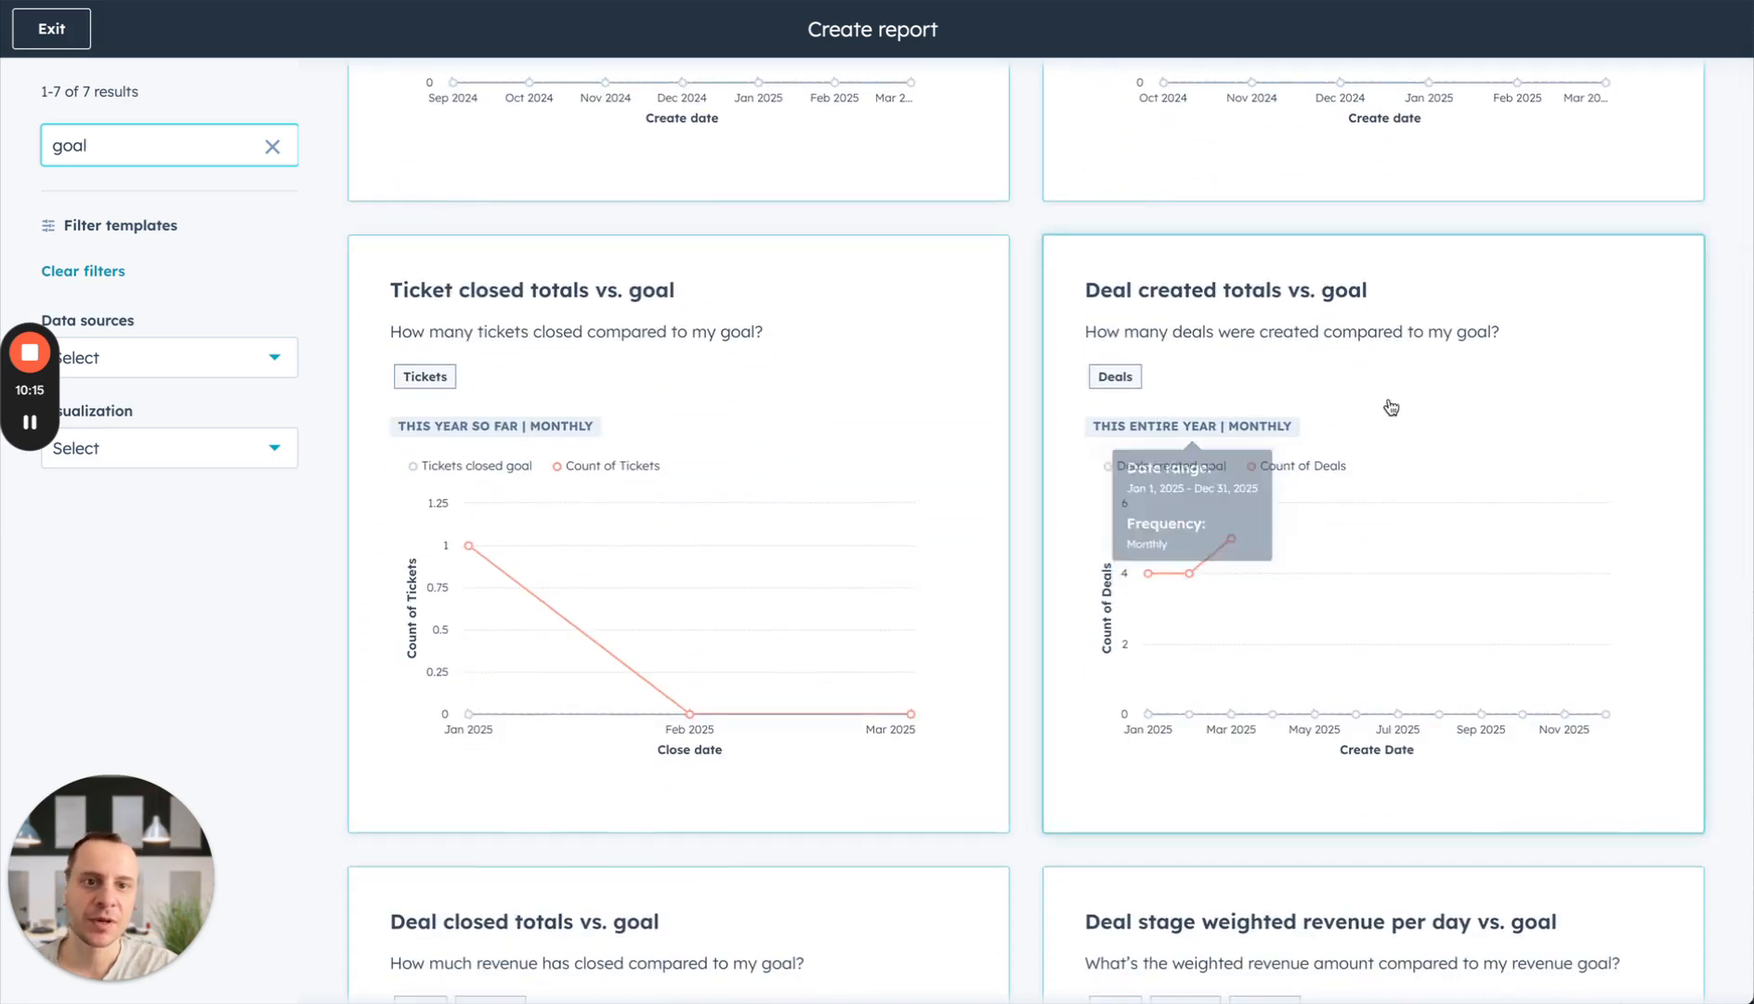
scroll(1526, 419, "down", 2)
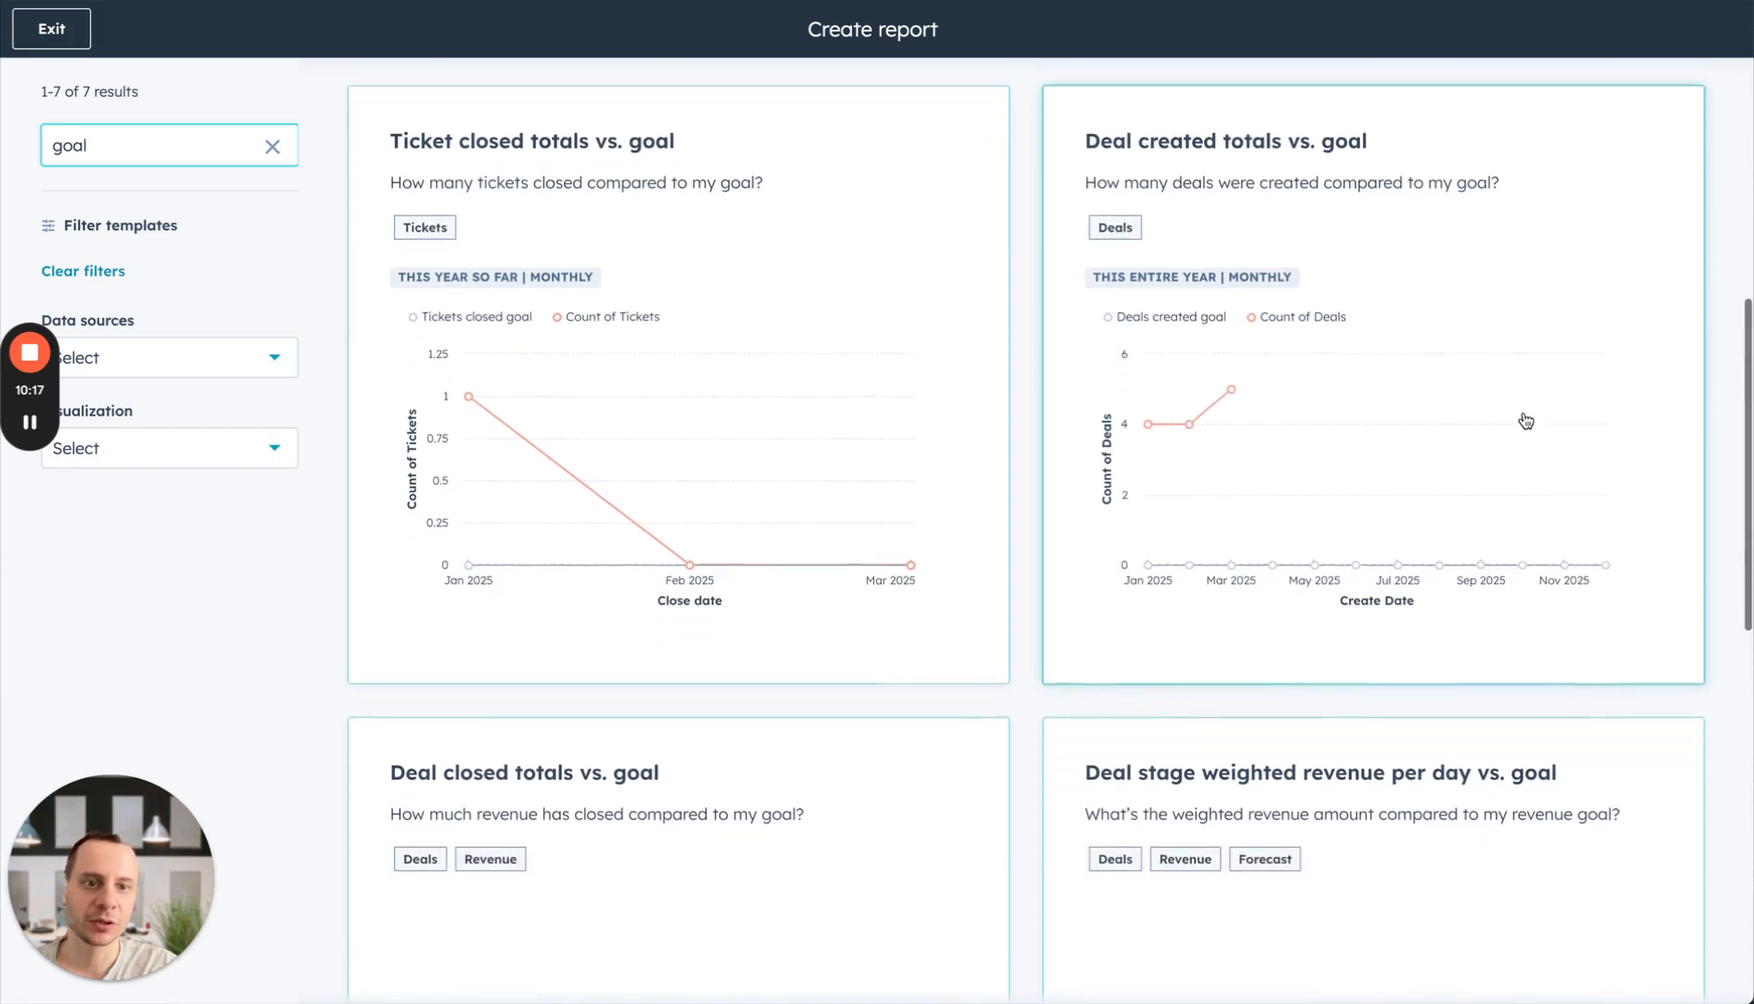
scroll(1415, 223, "down", 6)
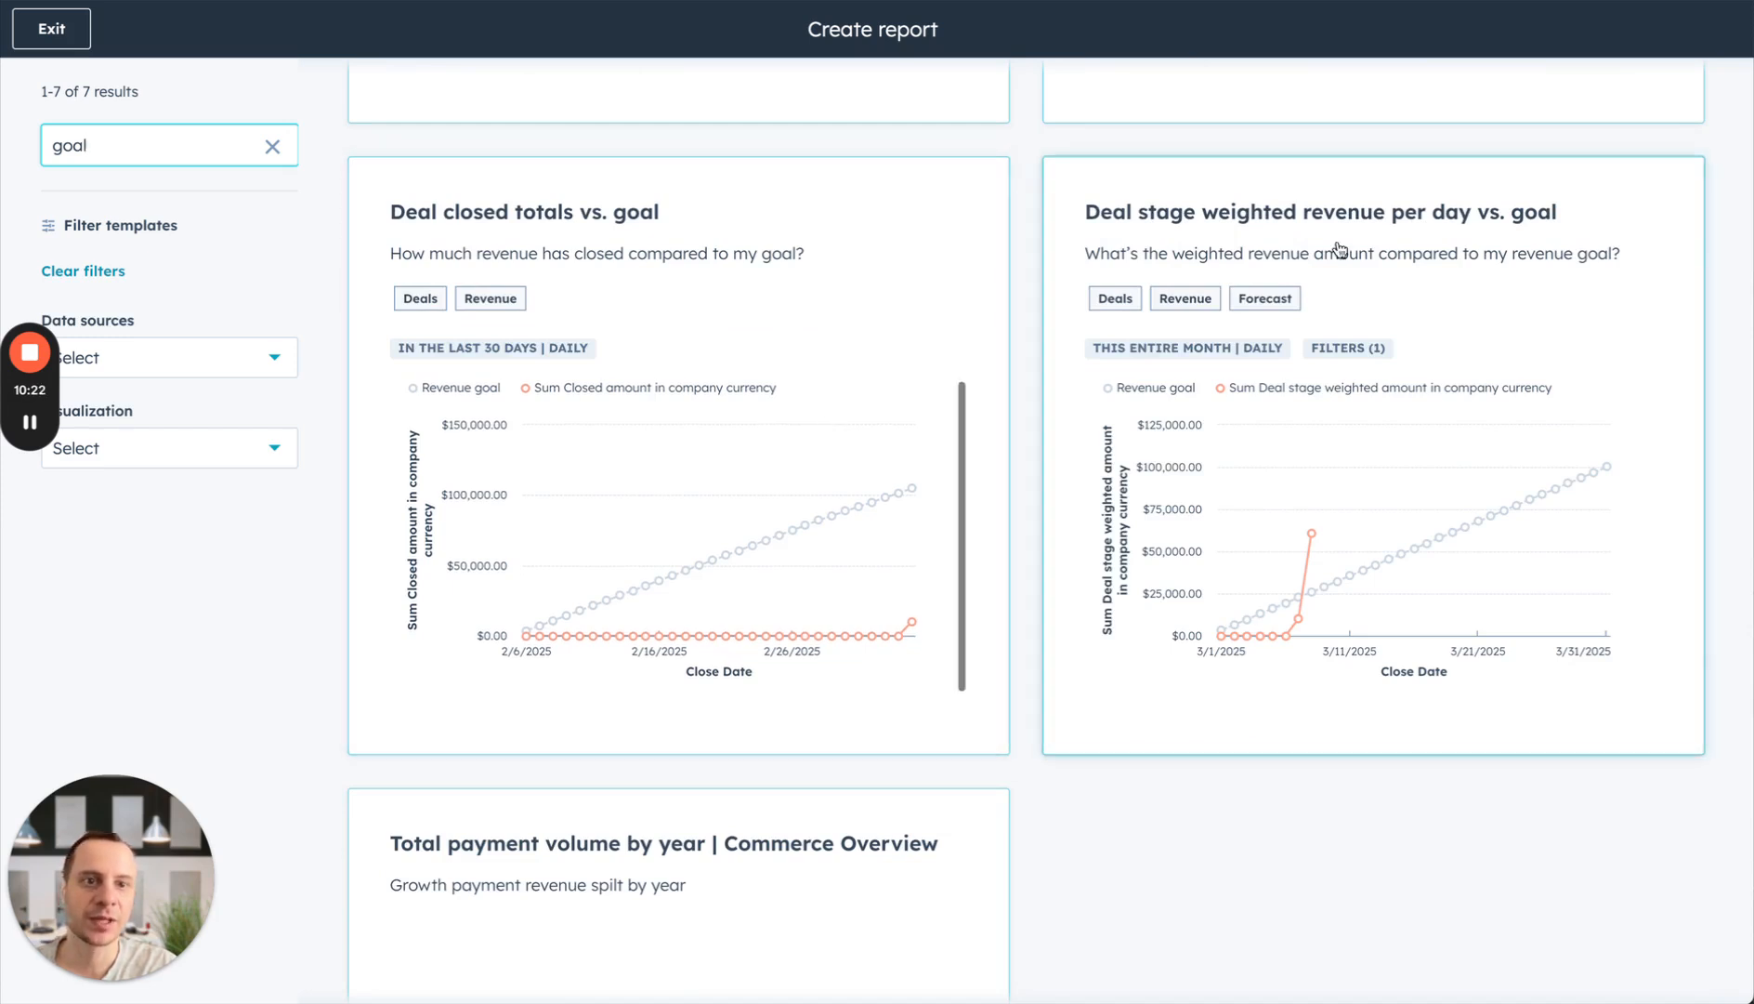
- Save the Deal closed totals vs. goal template report to the Goals dashboard and return to that dashboard
left_click(878, 344)
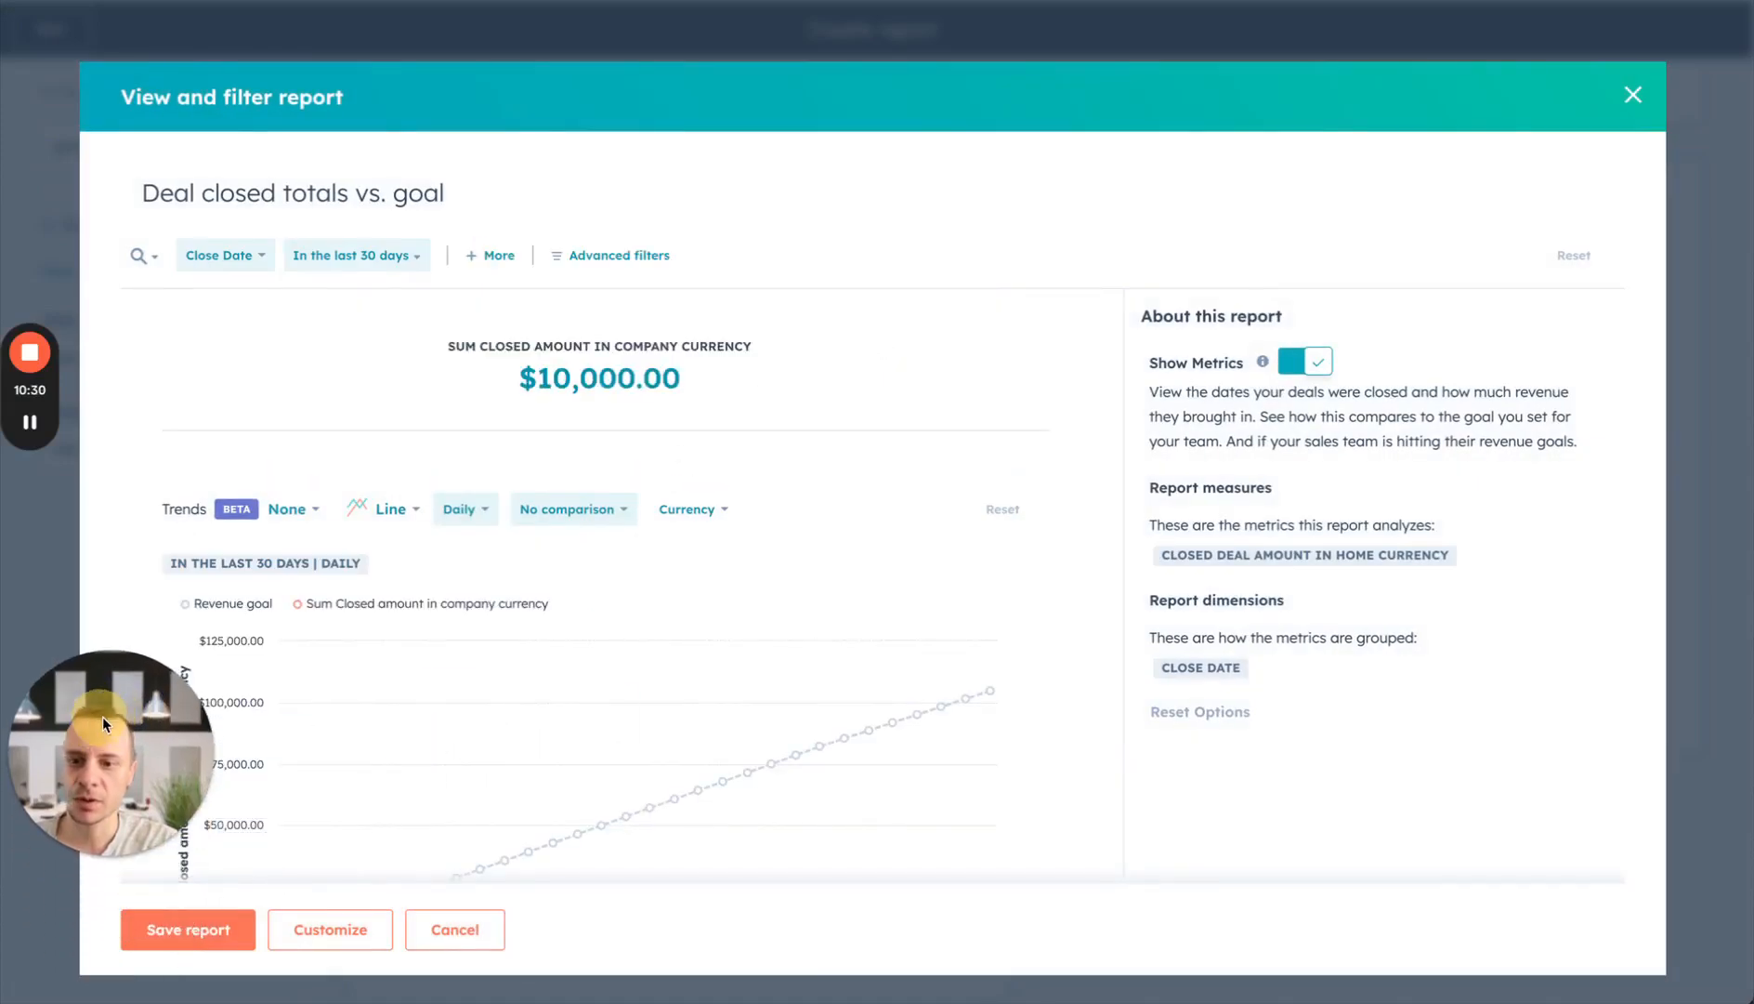
left_click(199, 939)
left_click(1643, 962)
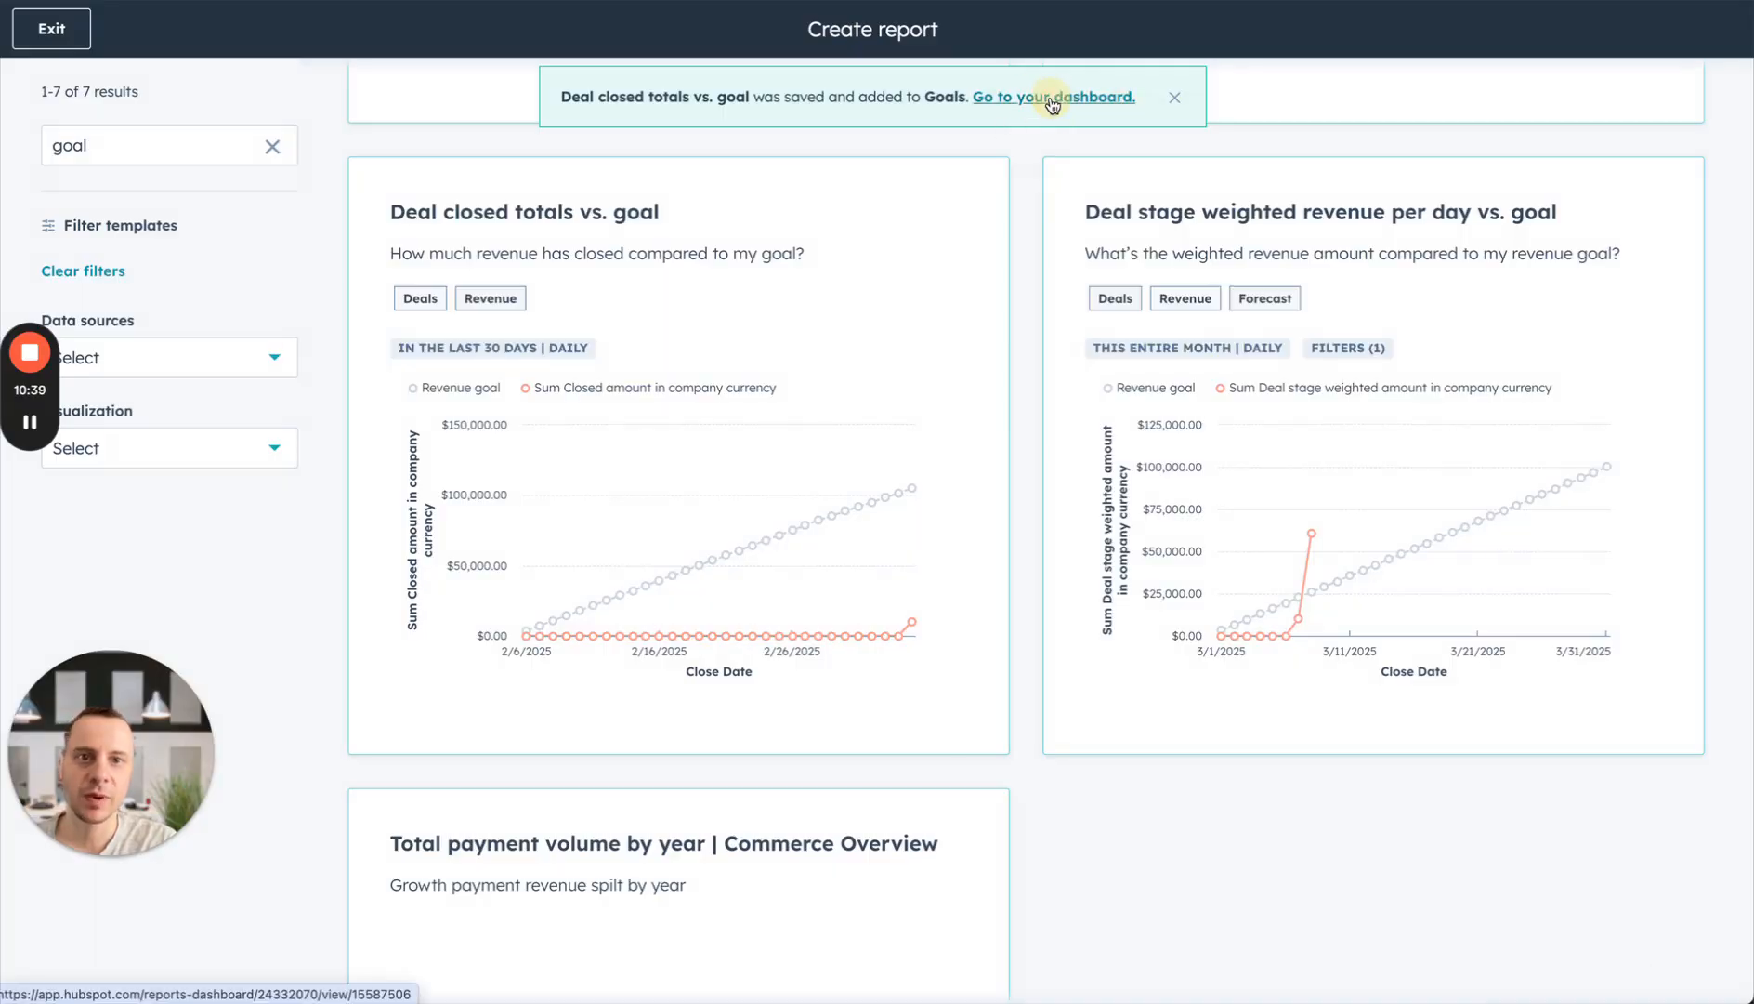
left_click(1052, 97)
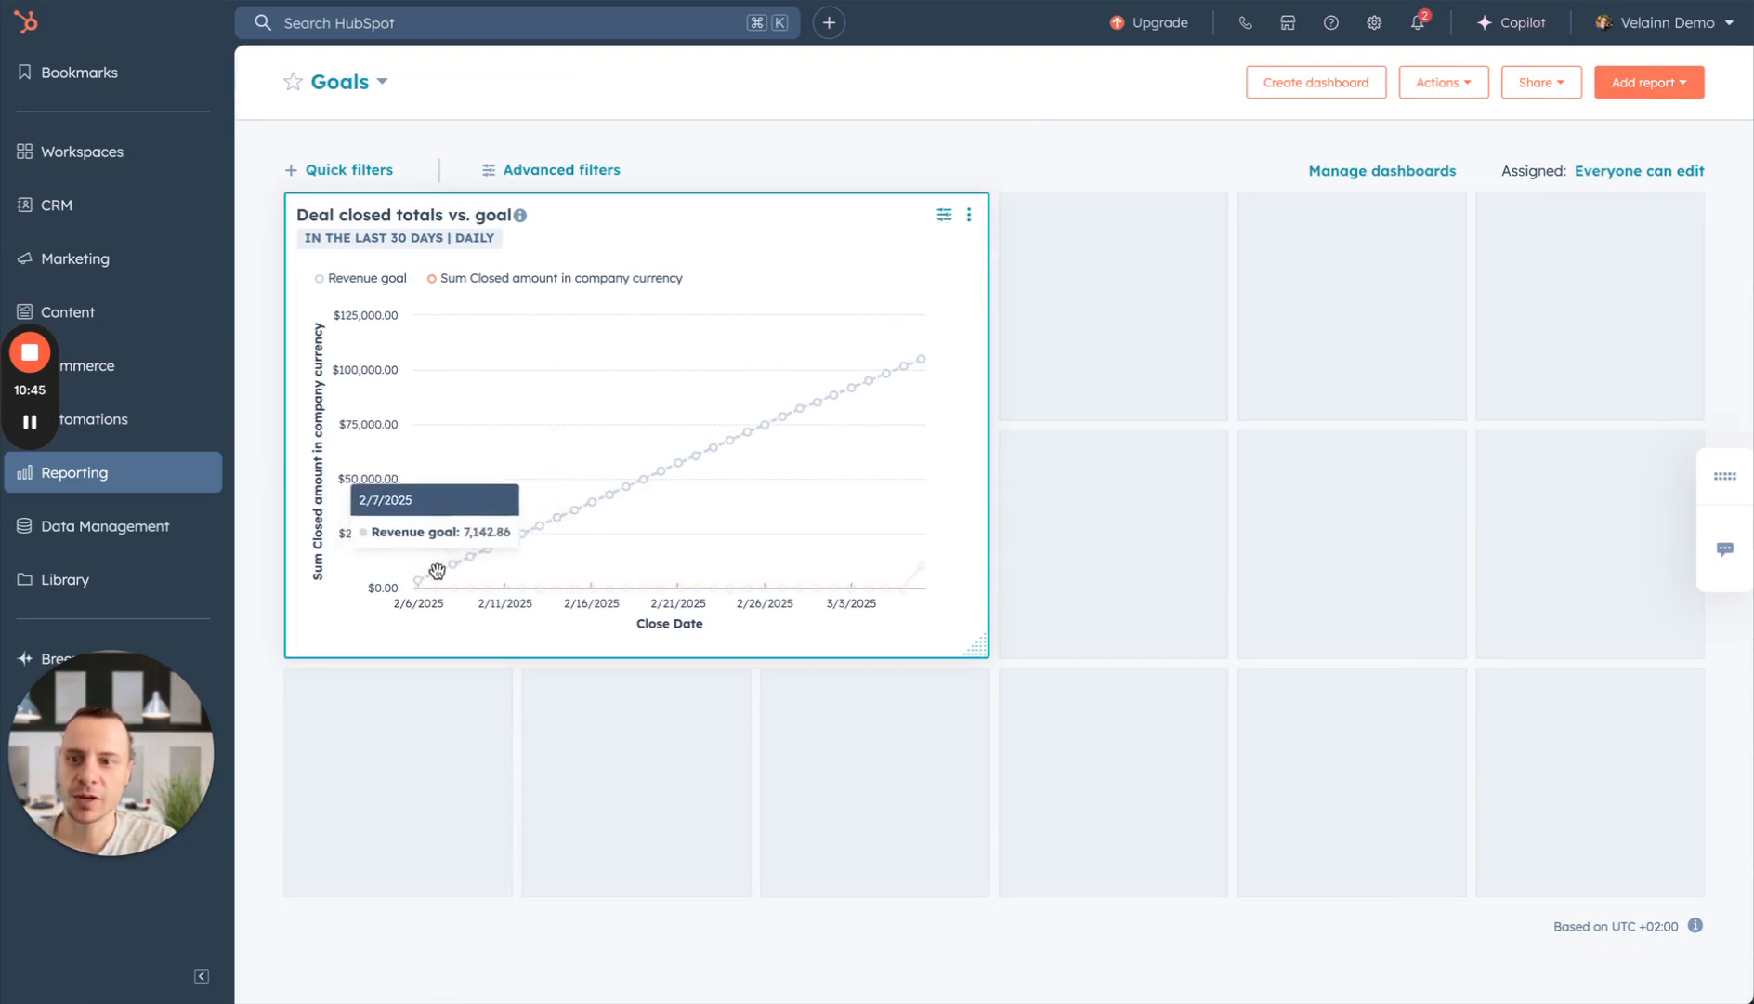
- Inspect the deals behind the 3/7/2025 closed amount and check the date range of the Deal closed totals vs. goal report
left_click(920, 569)
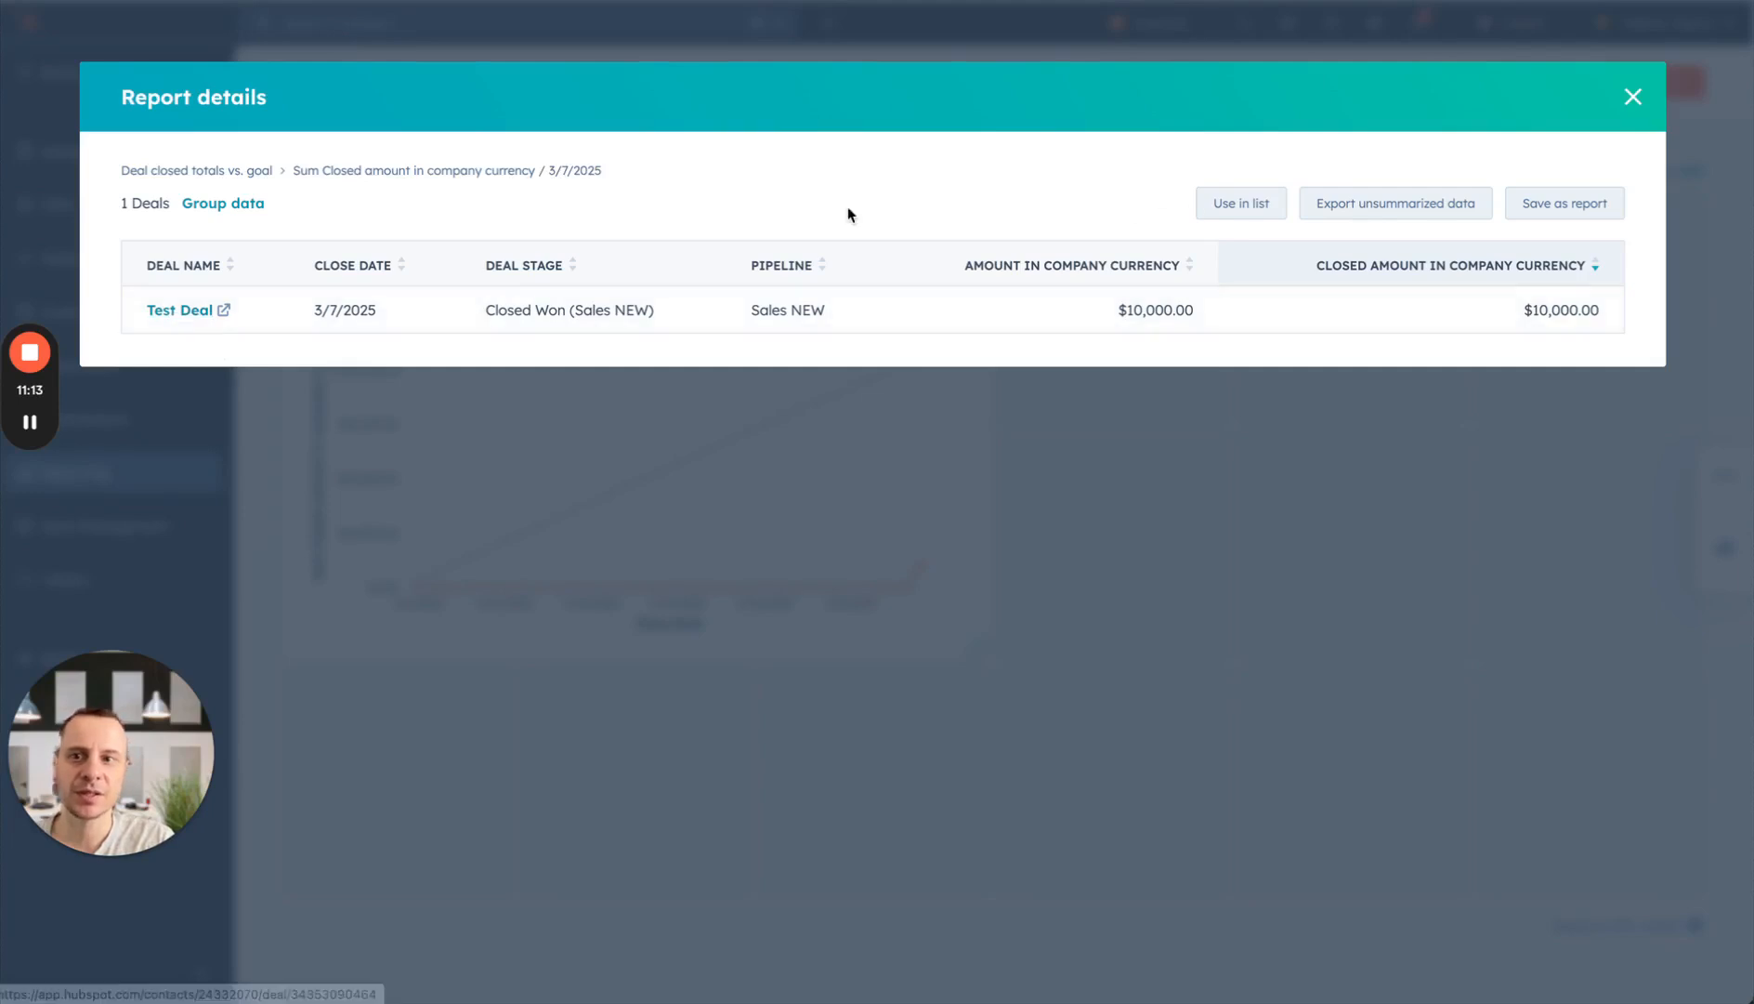
left_click(1634, 98)
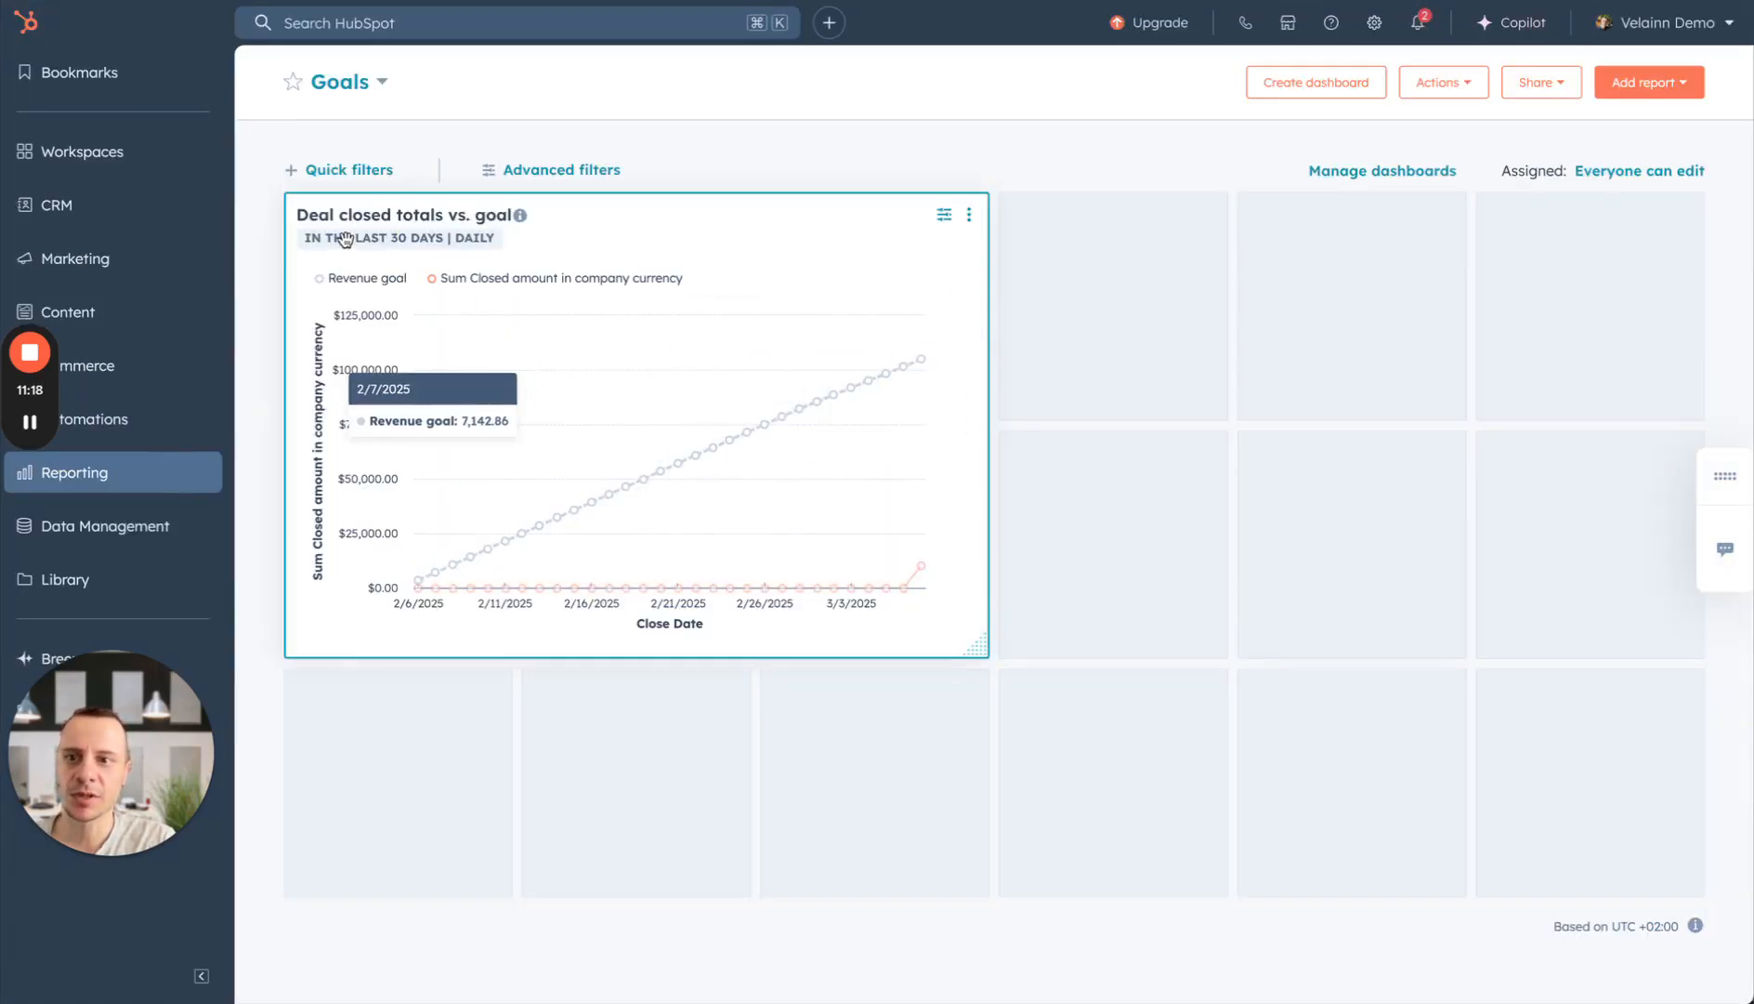
mouse_move(345, 251)
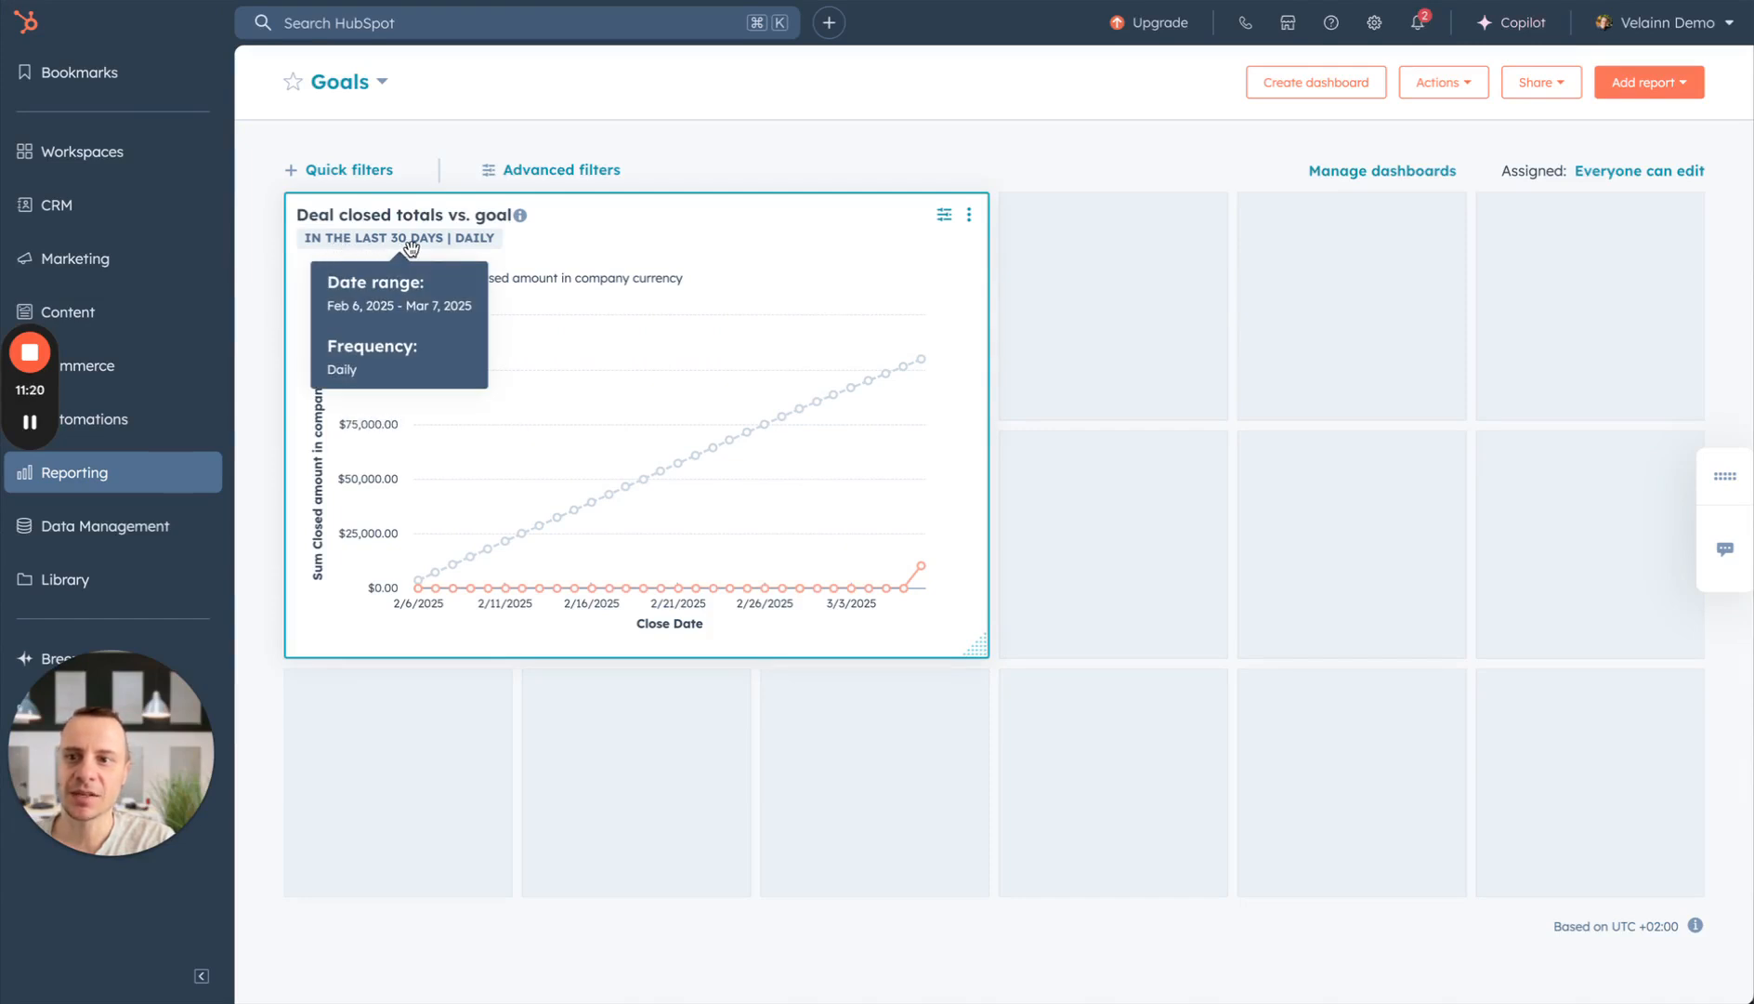
- Open the Deal closed totals vs. goal report for filtering, set its close date range to All data and examine the trend
left_click(944, 216)
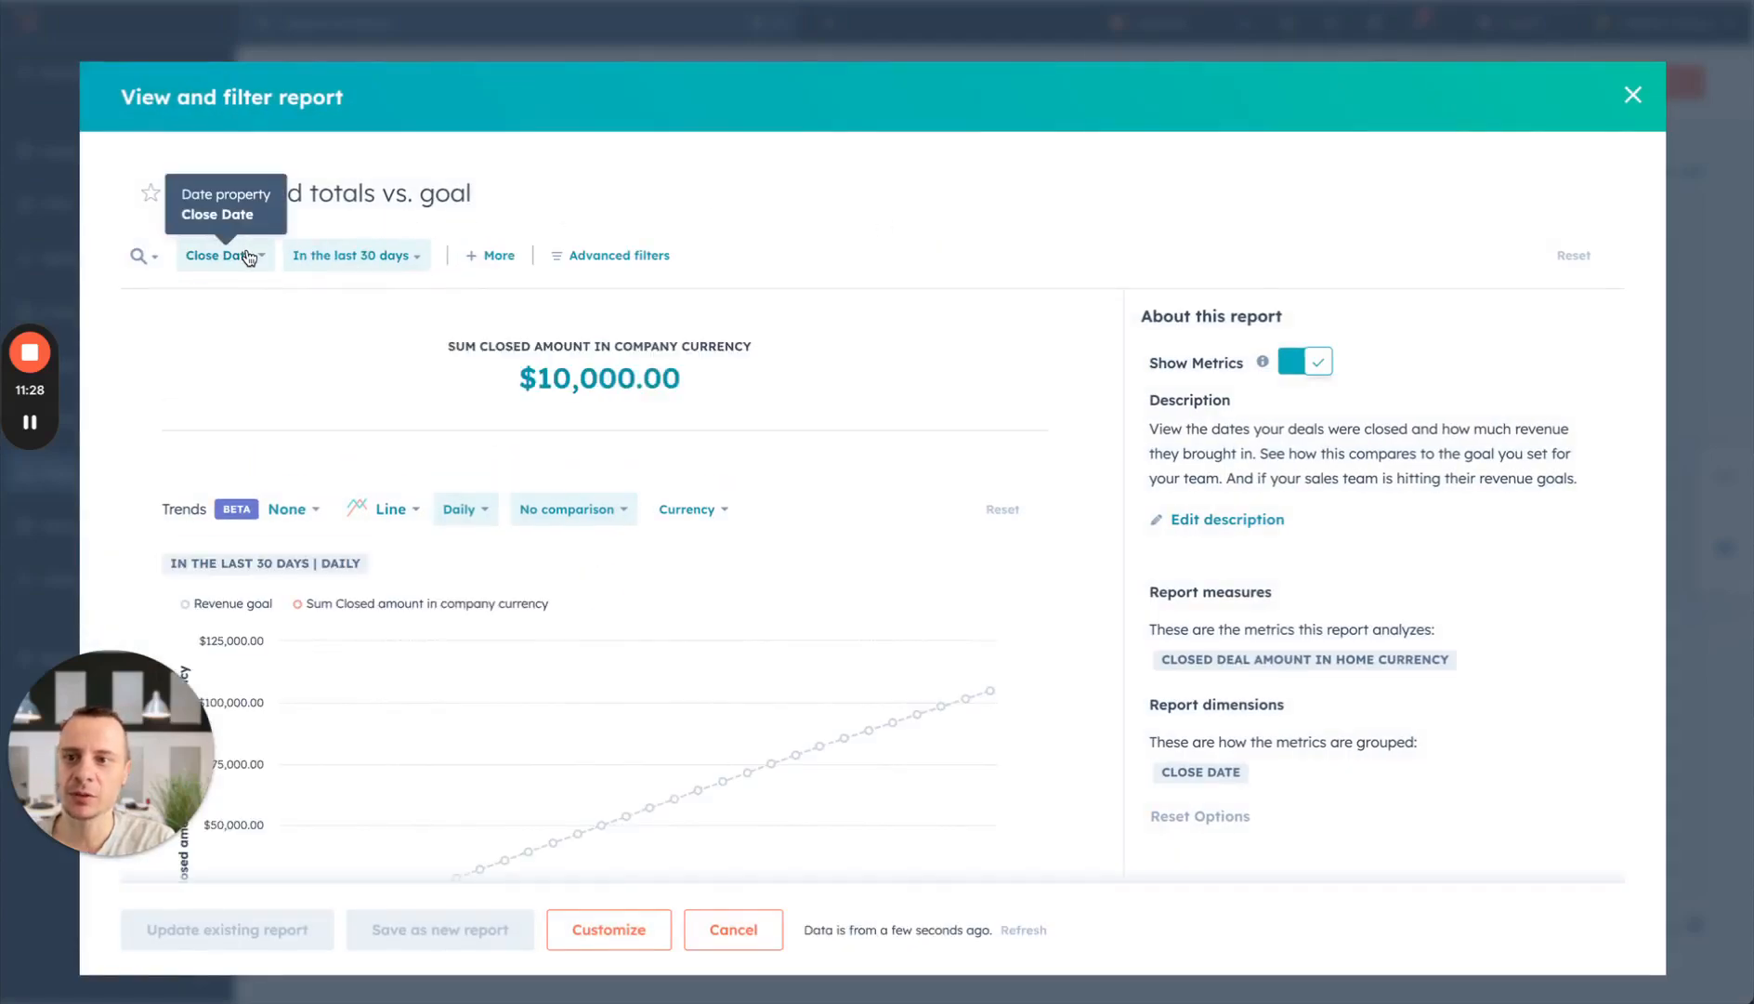
left_click(389, 265)
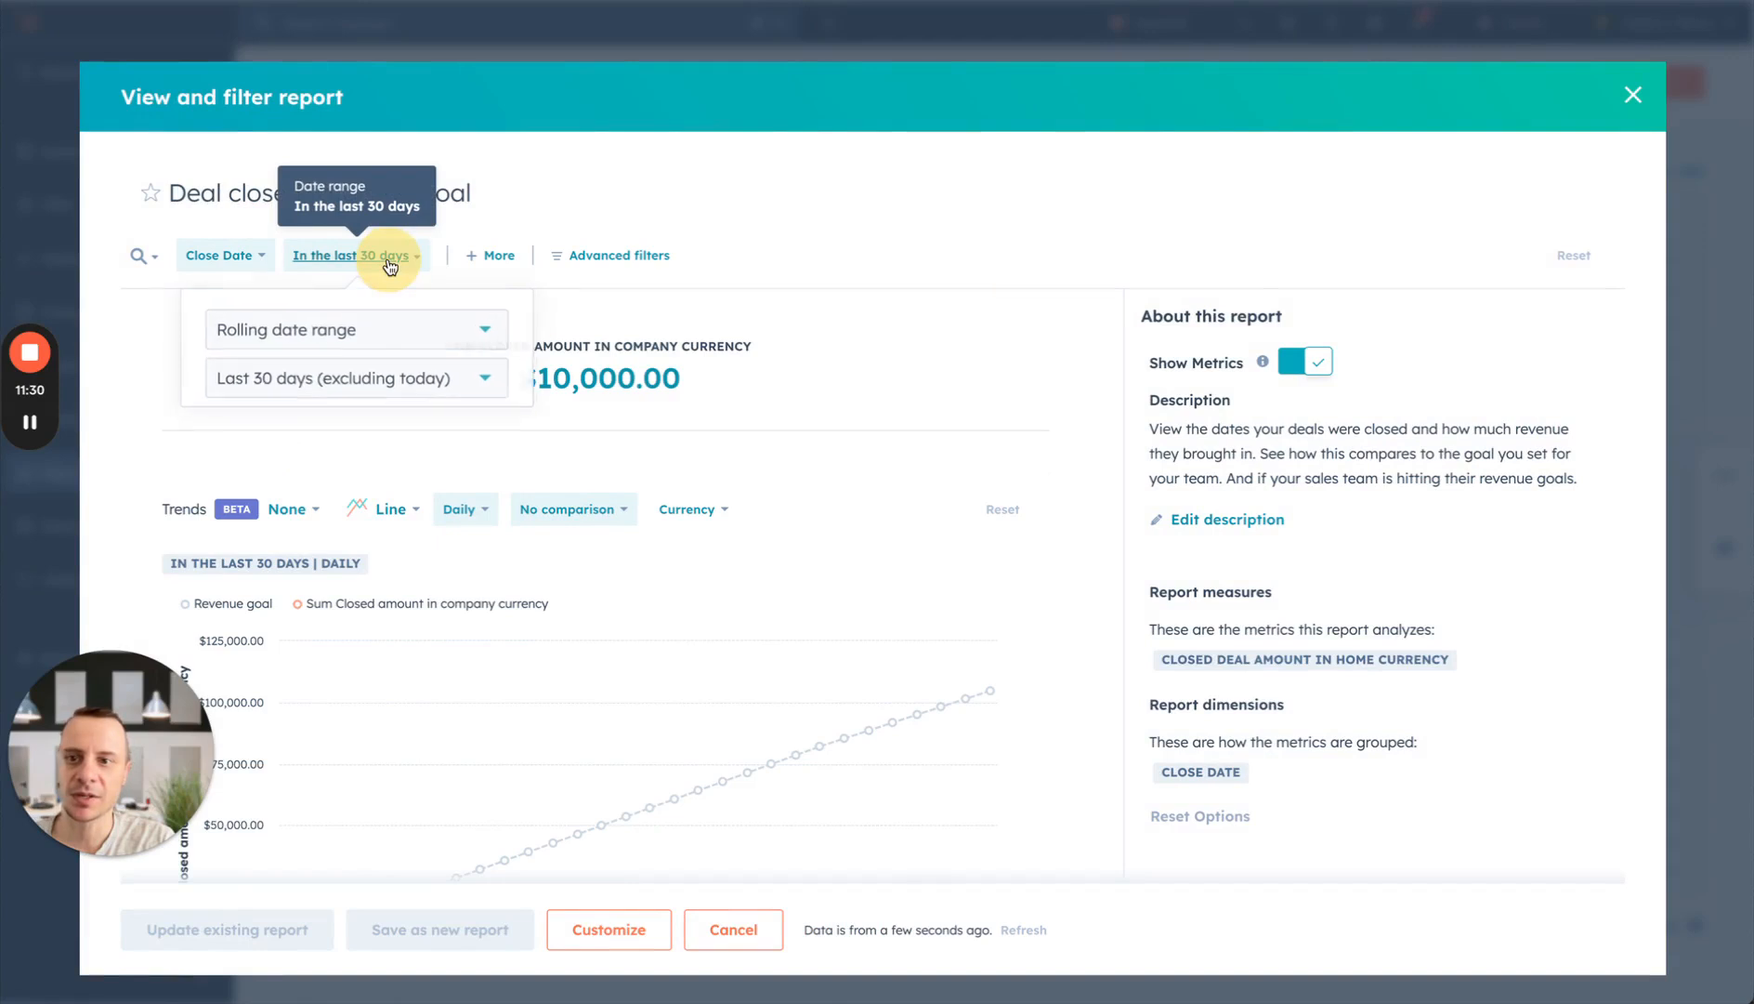
left_click(372, 333)
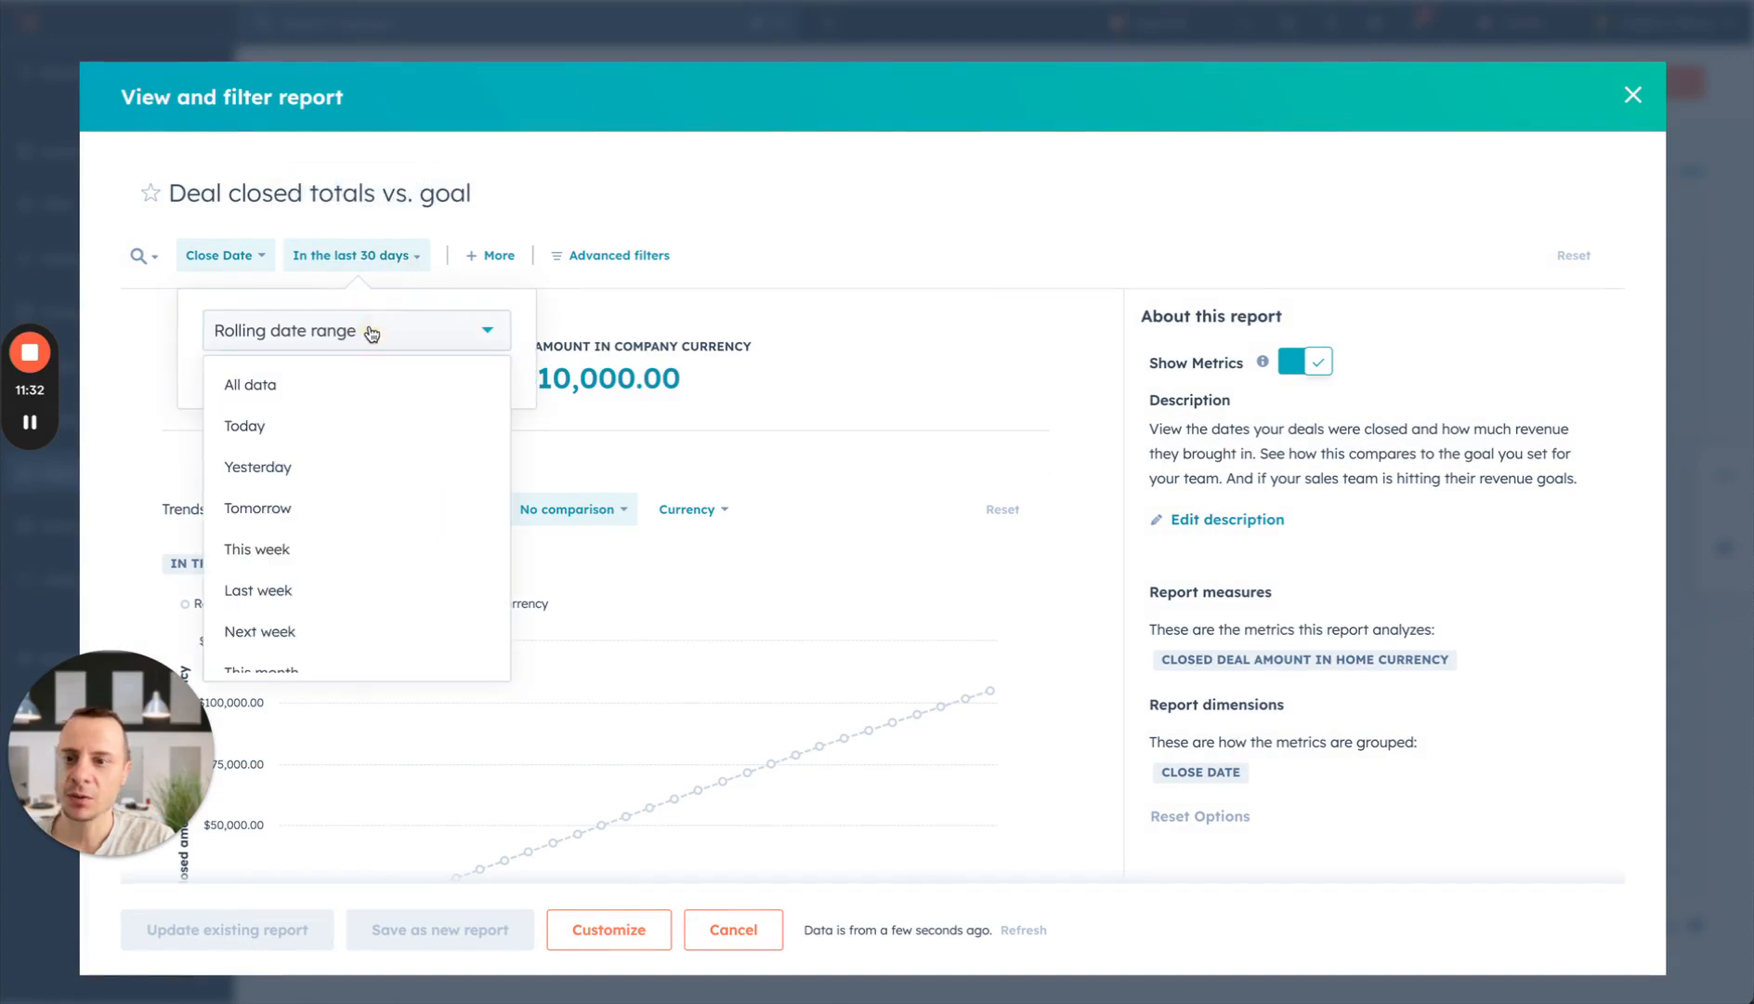
left_click(358, 385)
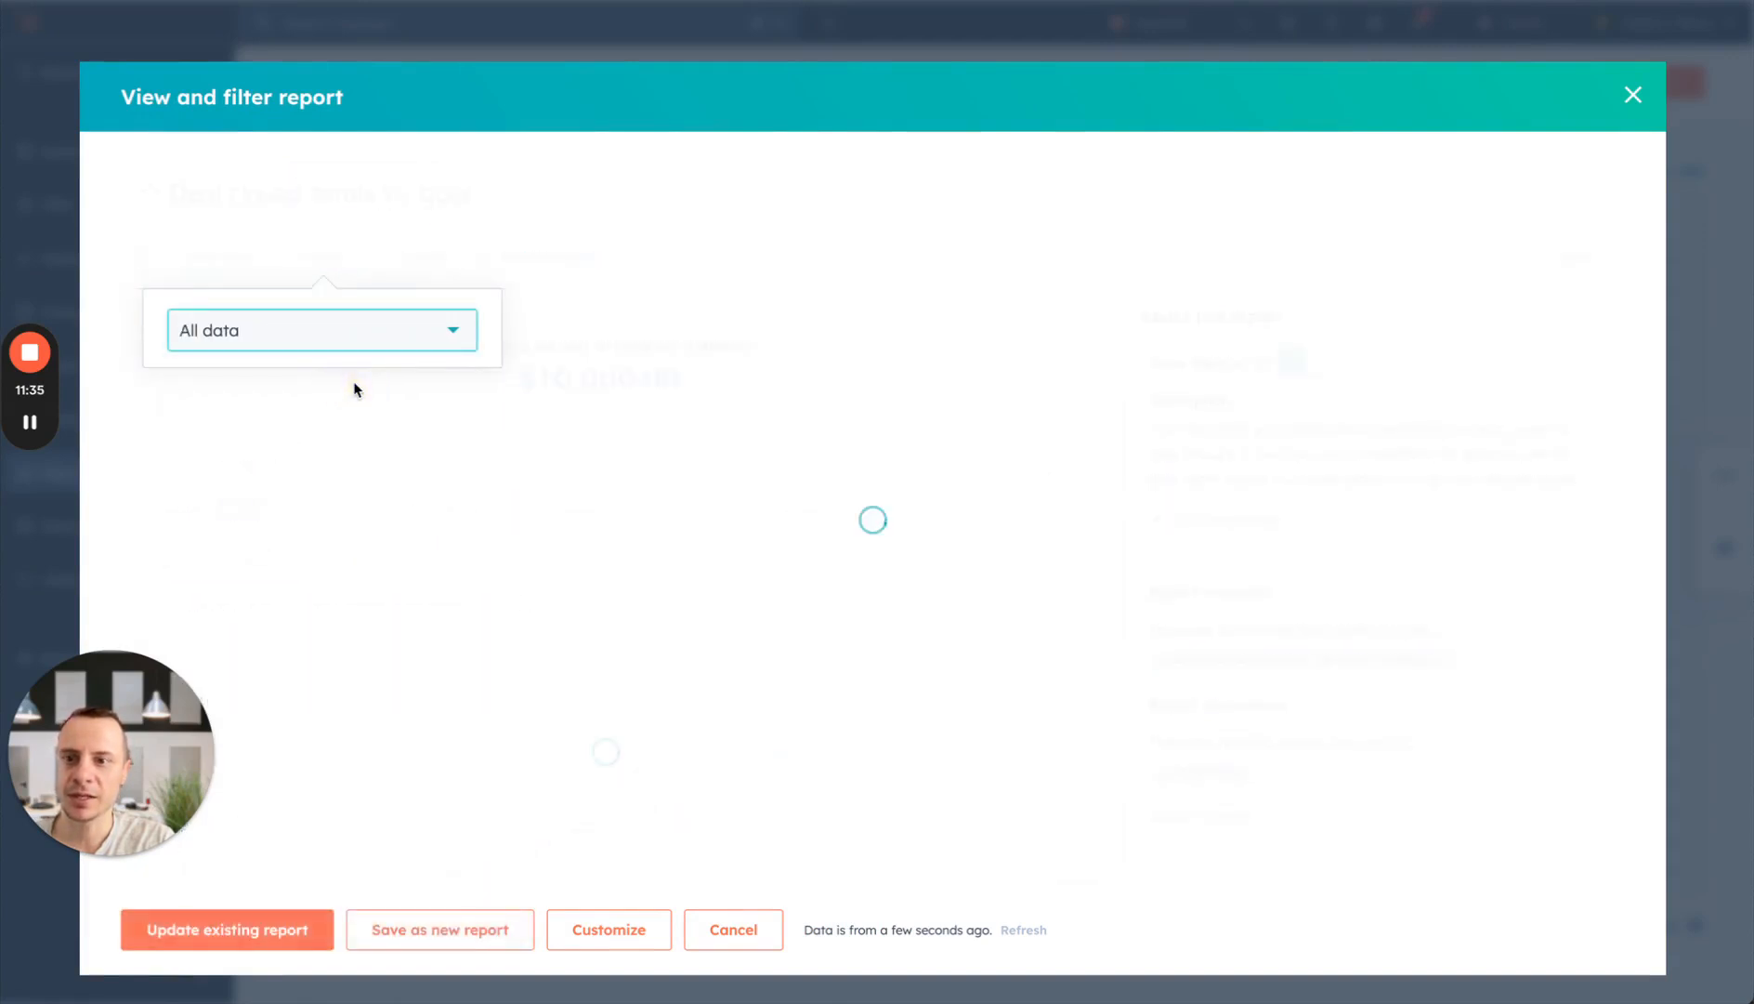
scroll(423, 619, "down", 3)
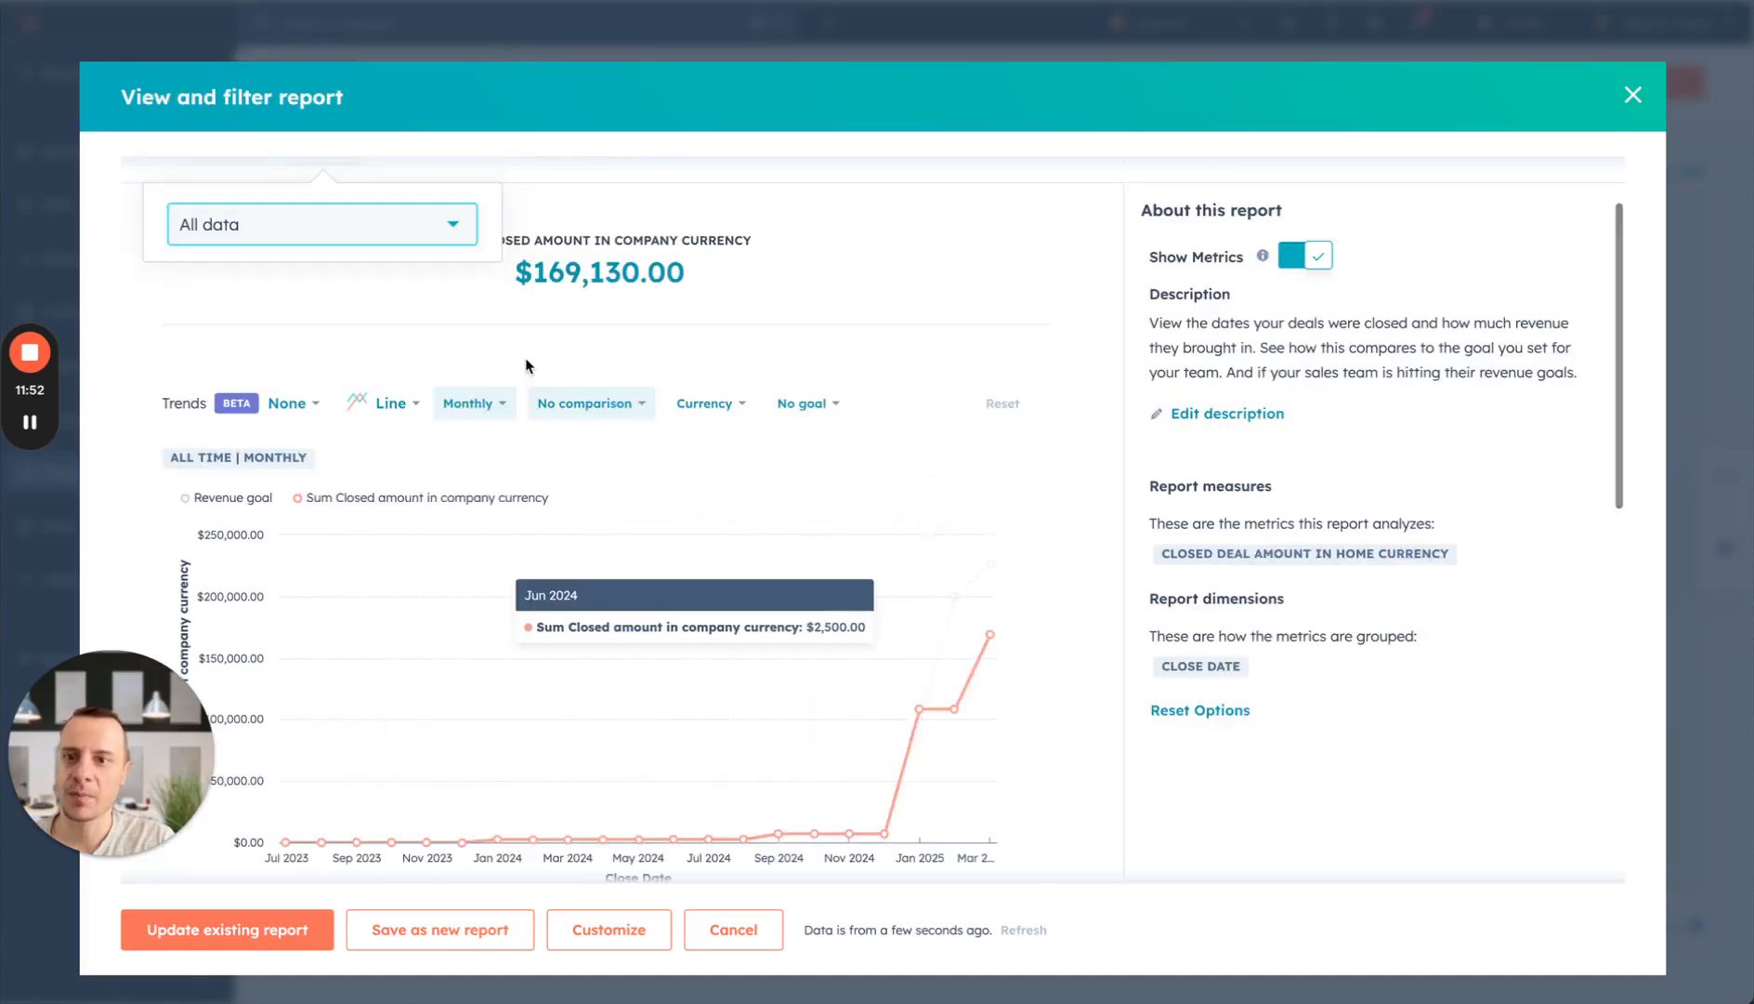
scroll(464, 378, "up", 1)
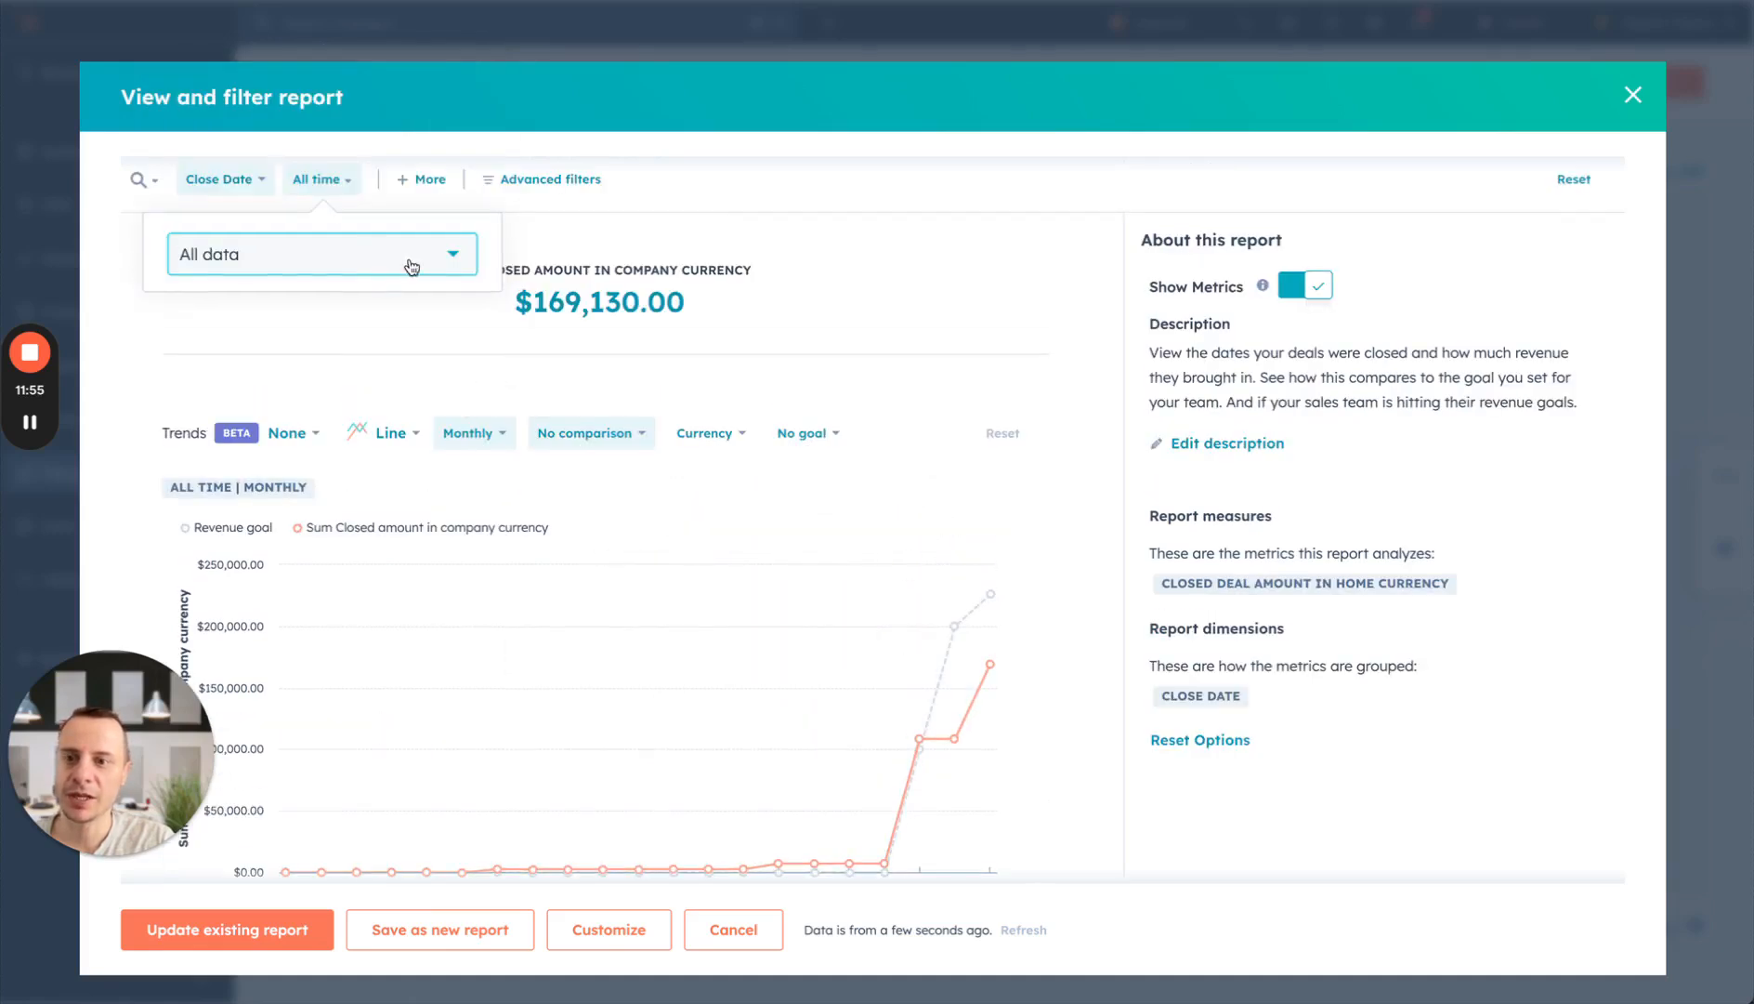
scroll(479, 799, "down", 1)
scroll(513, 562, "up", 2)
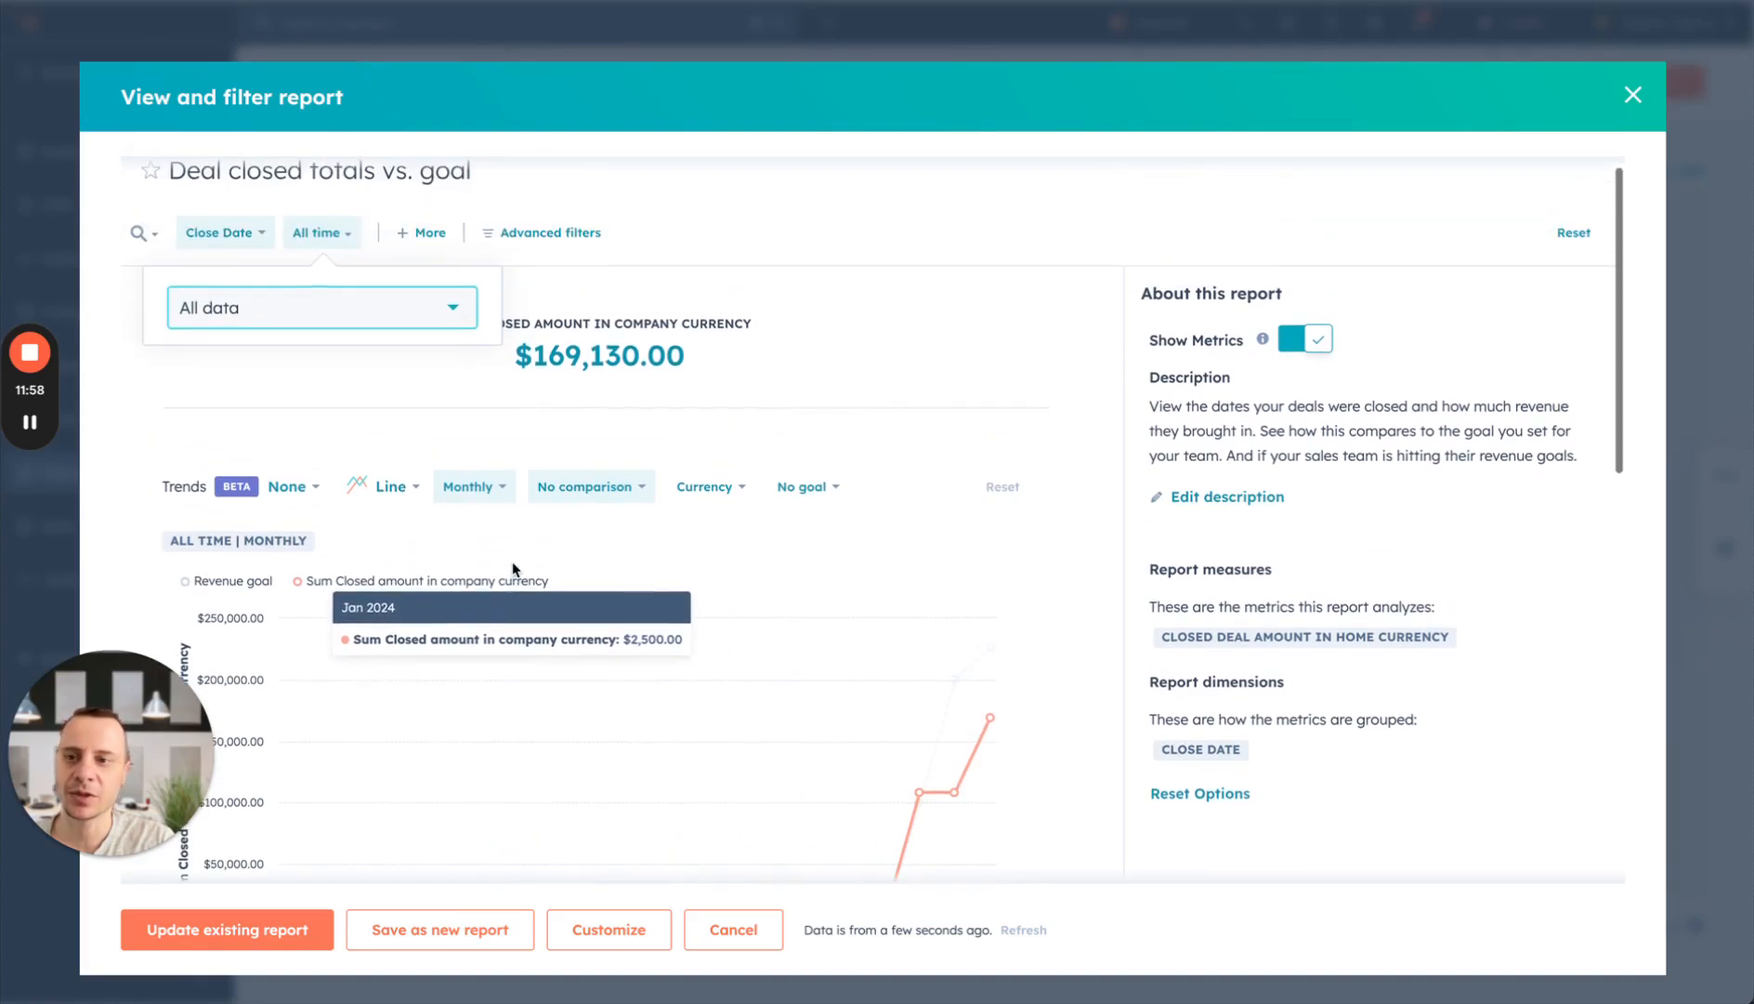
- Set the report's close date range to This year and compare the closed amount with the revenue goal
left_click(351, 318)
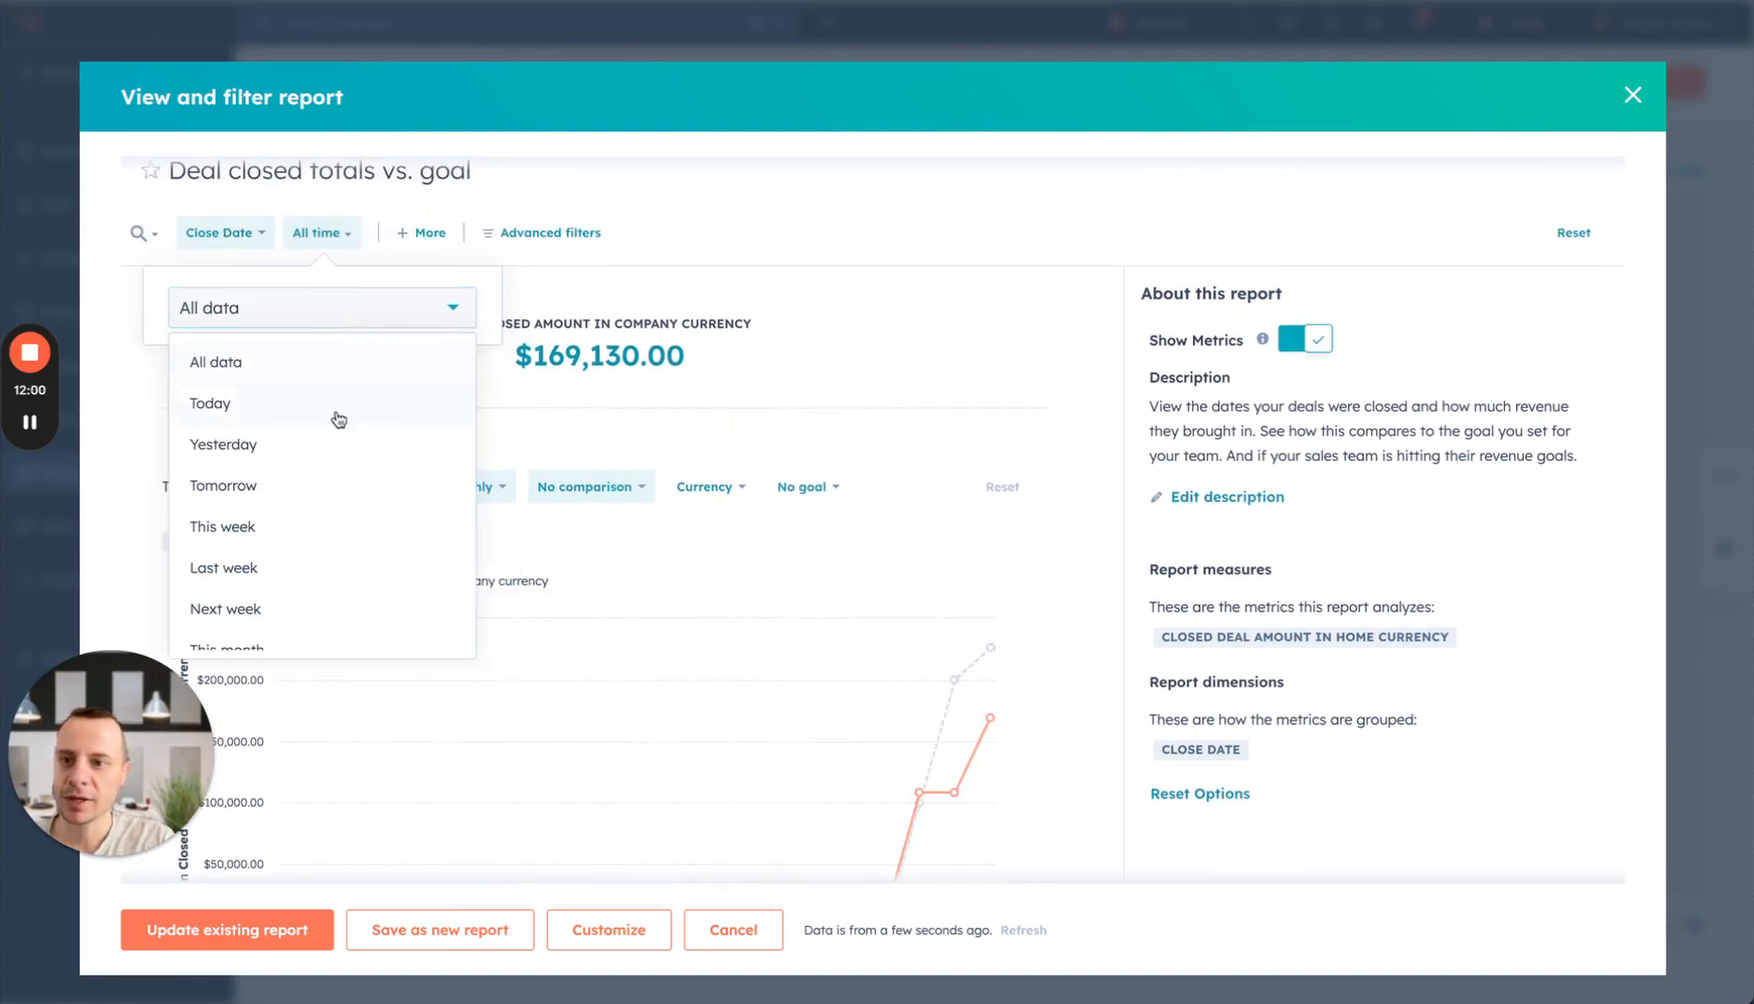
scroll(338, 409, "down", 6)
left_click(310, 502)
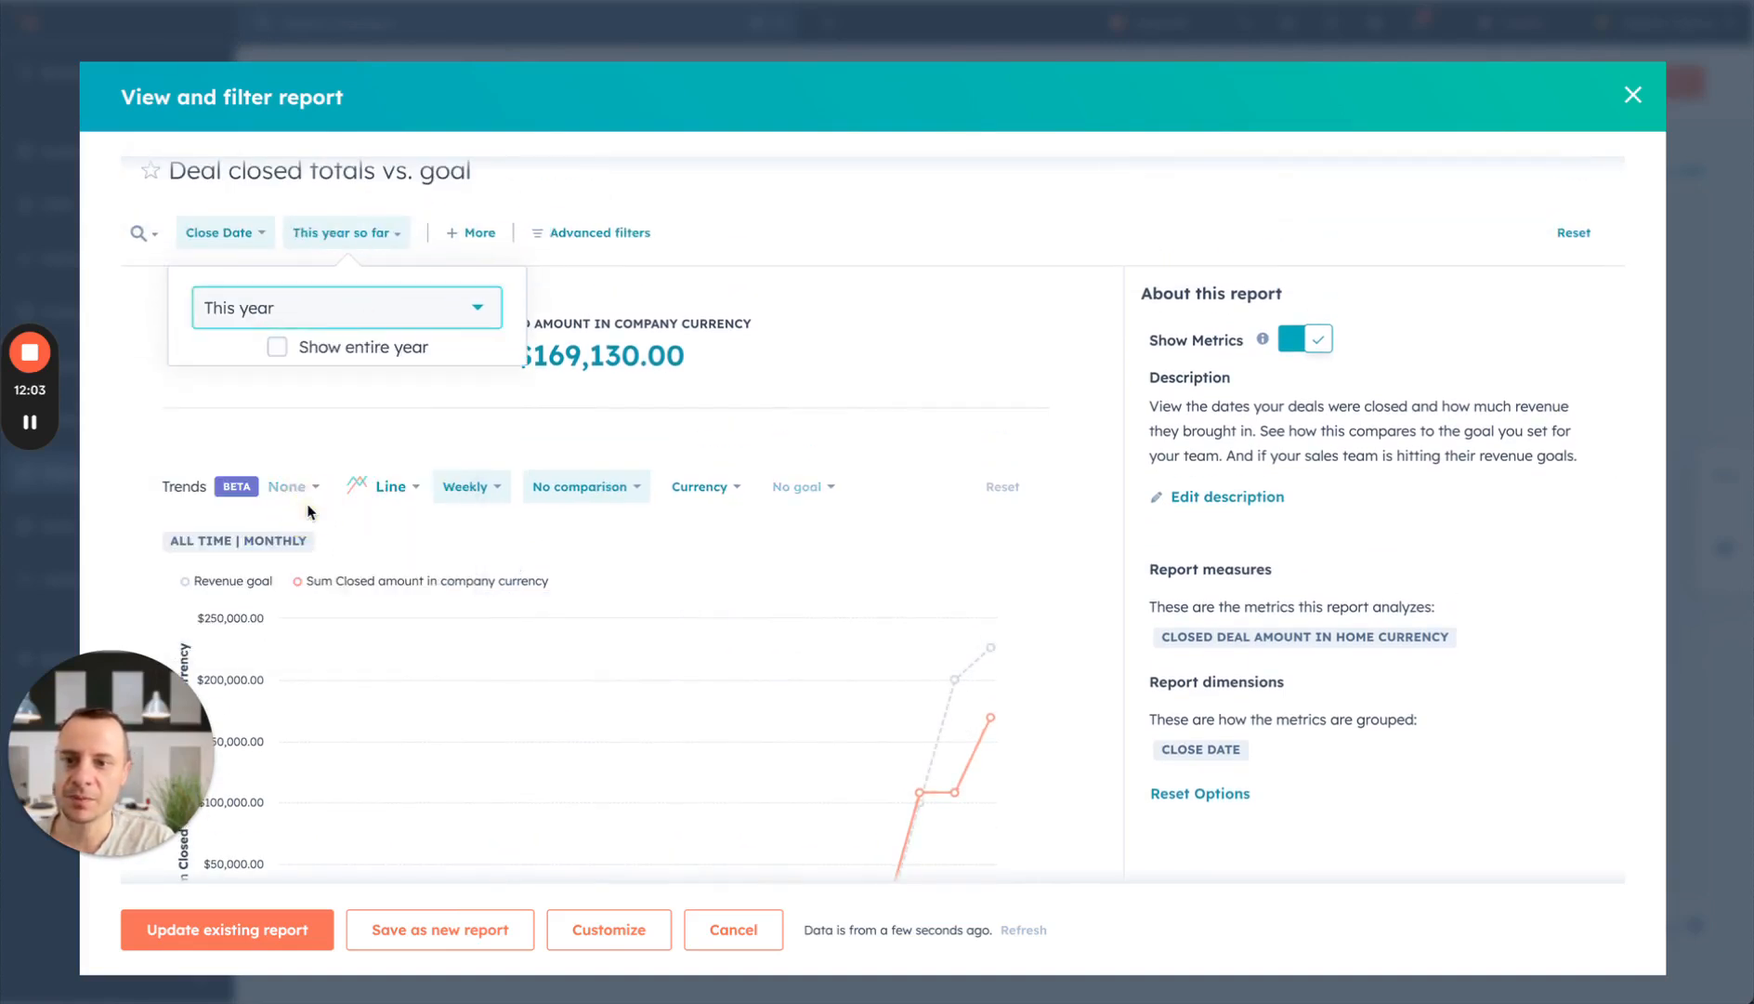
scroll(387, 548, "down", 3)
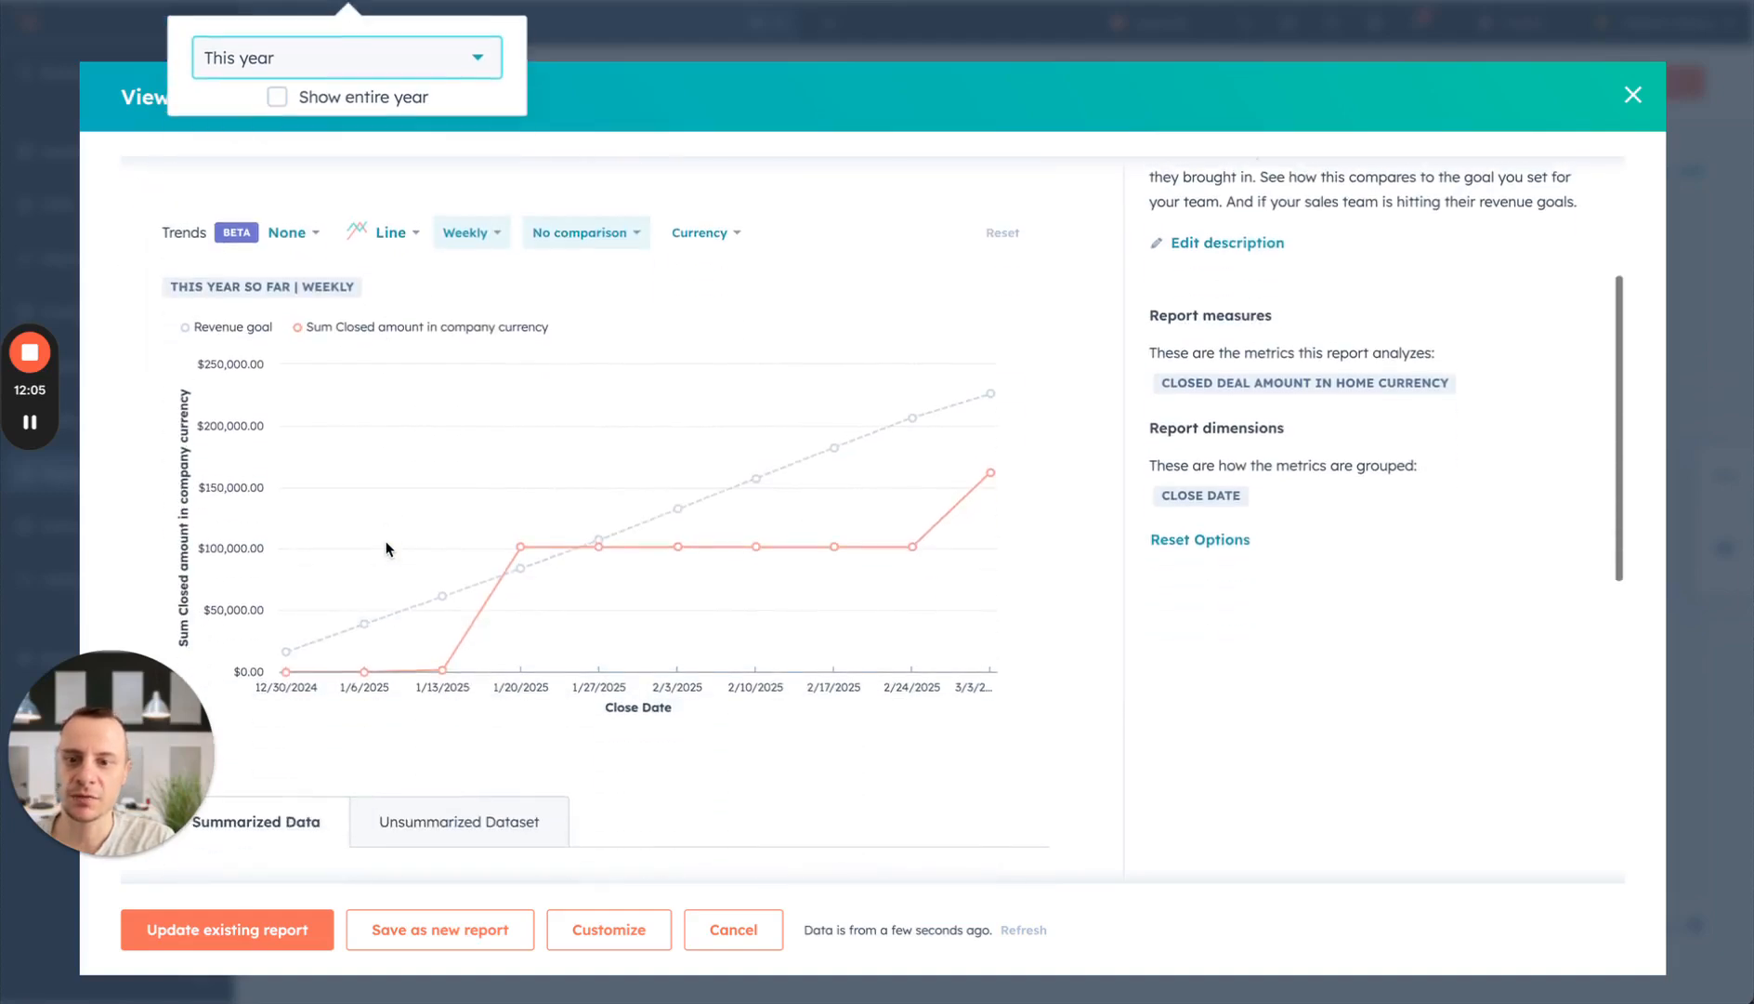
mouse_move(447, 661)
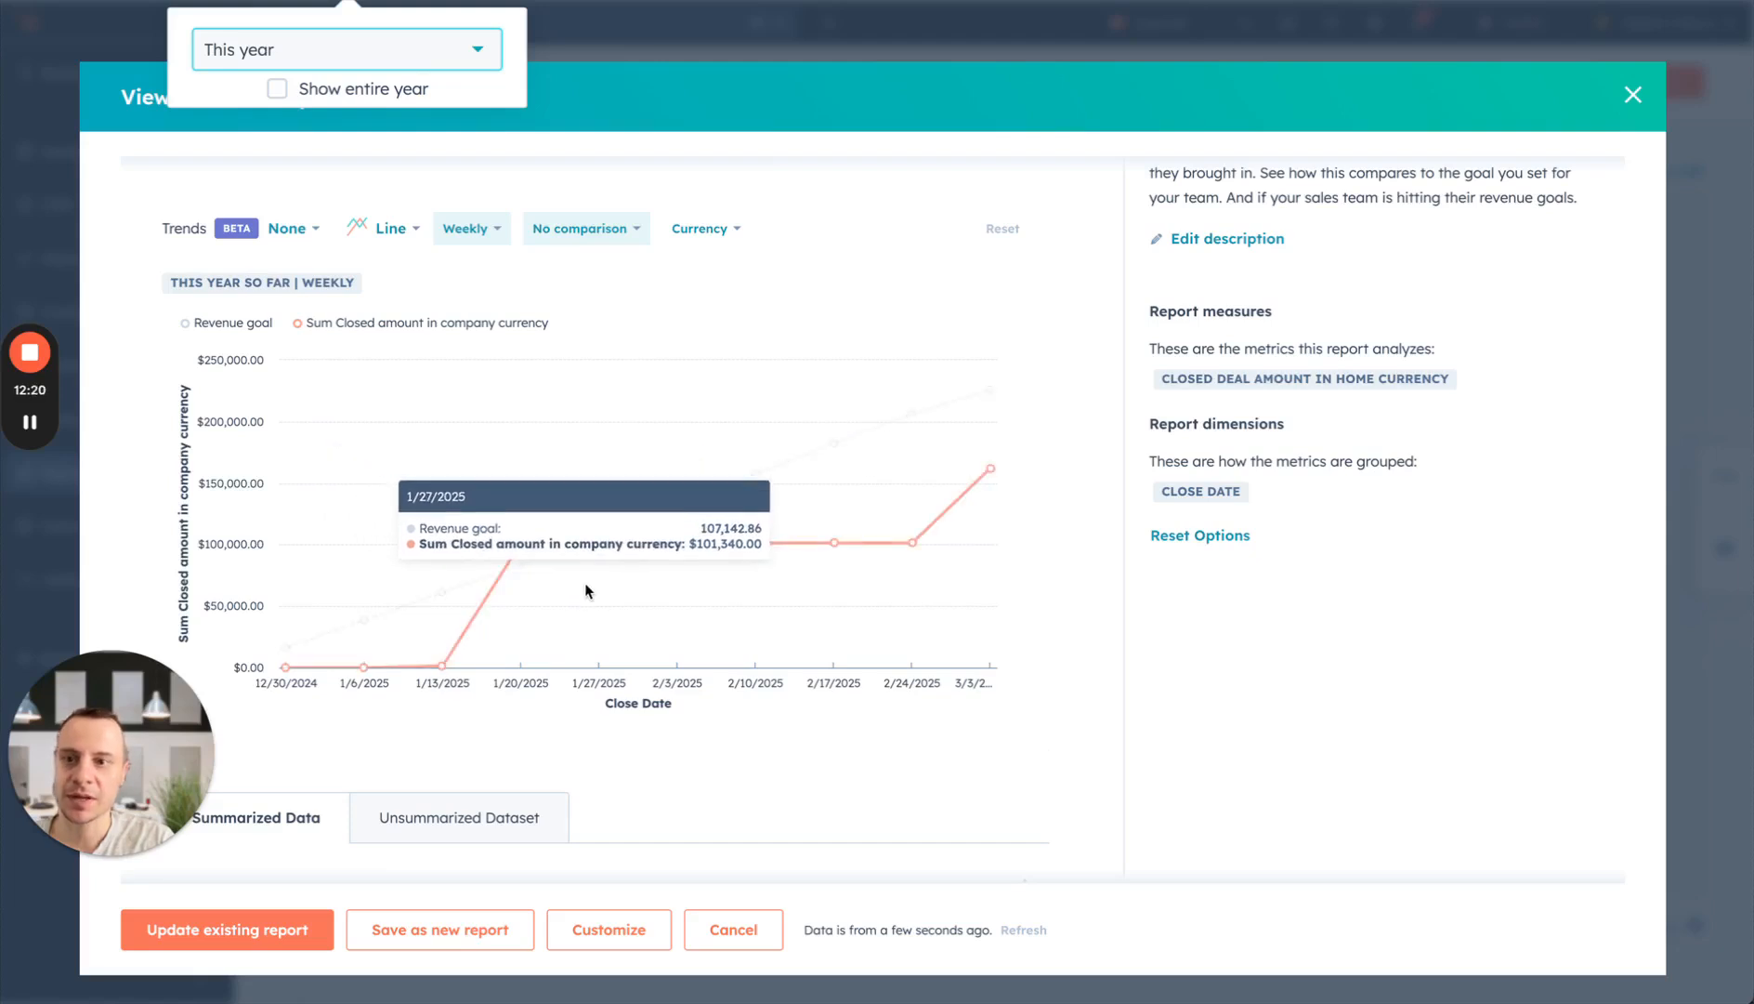
- Set the report's frequency to Monthly, update the existing report and widen its tile on the Goals dashboard
scroll(586, 590, "up", 1)
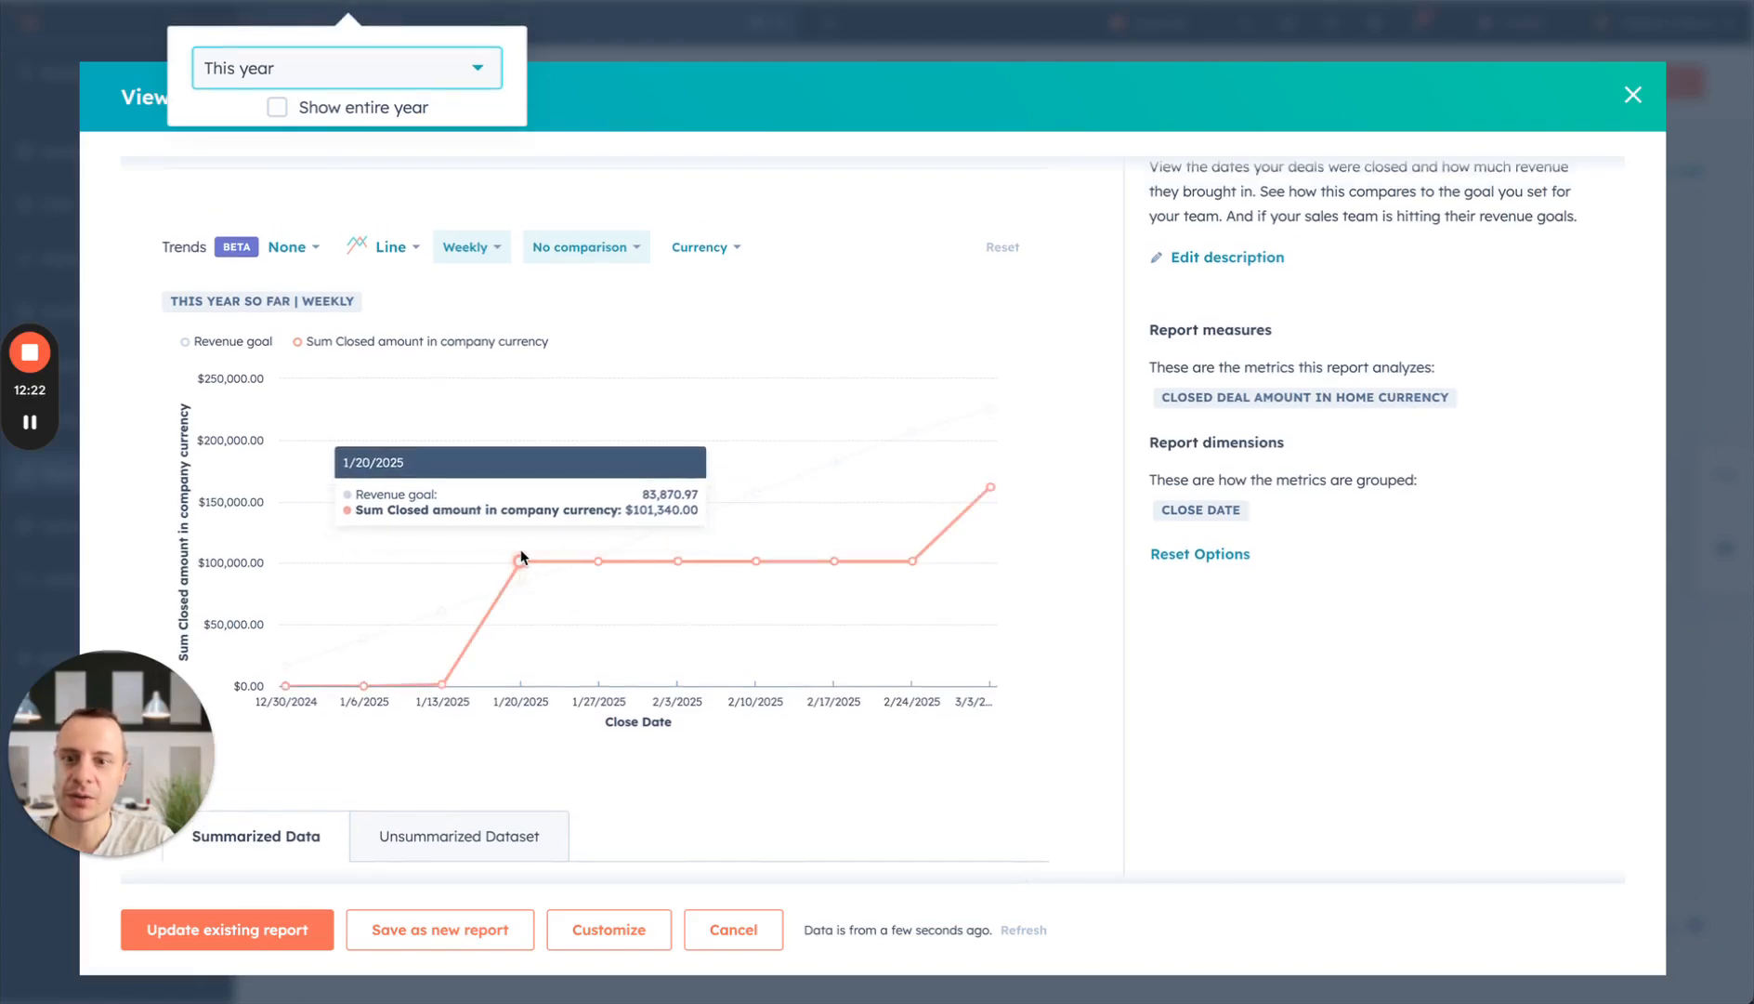
left_click(475, 249)
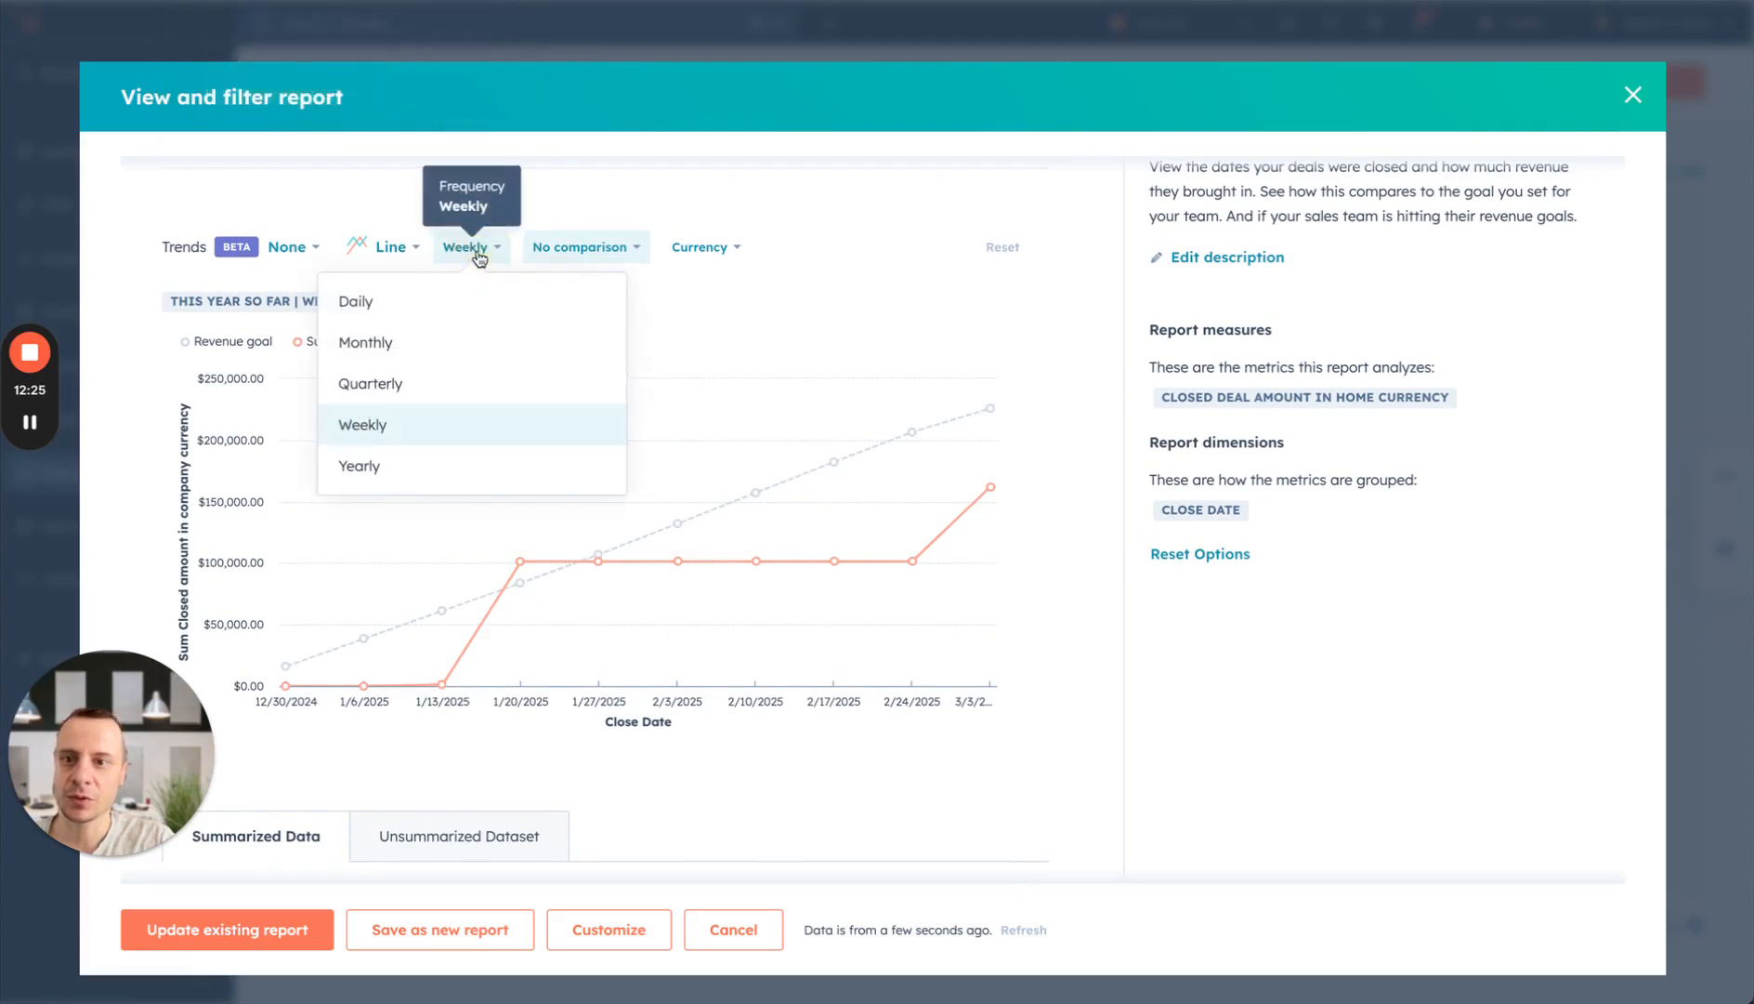
left_click(442, 343)
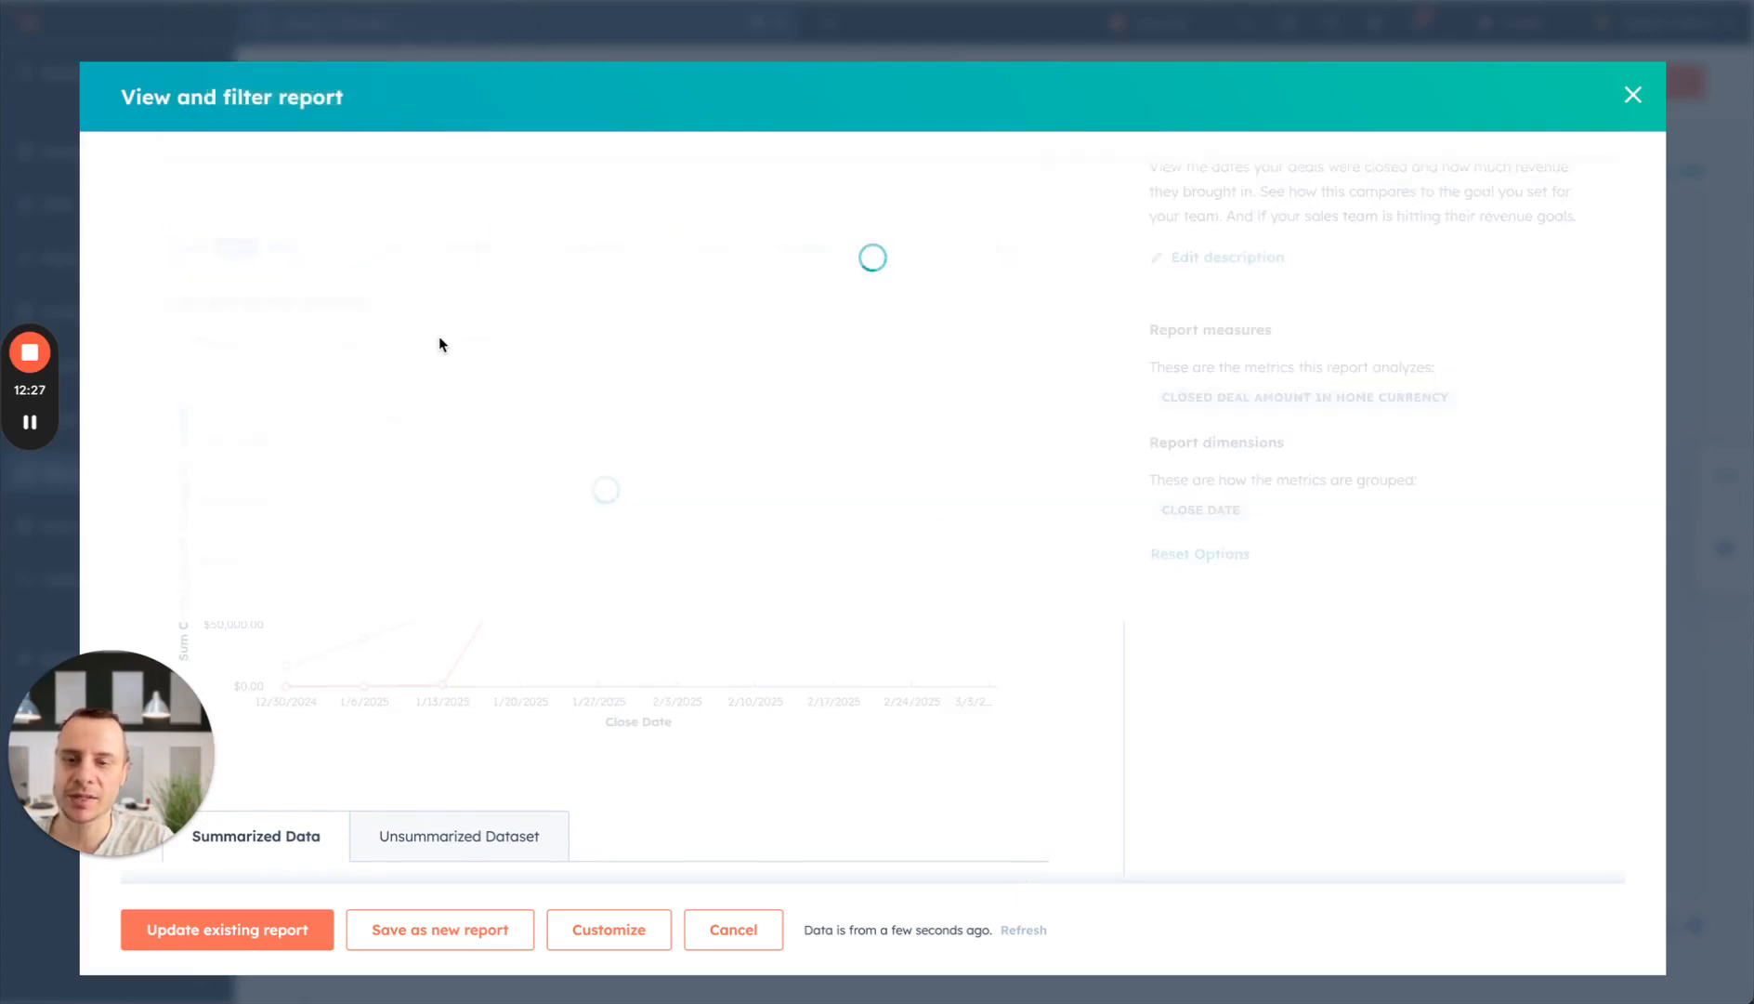
left_click(215, 930)
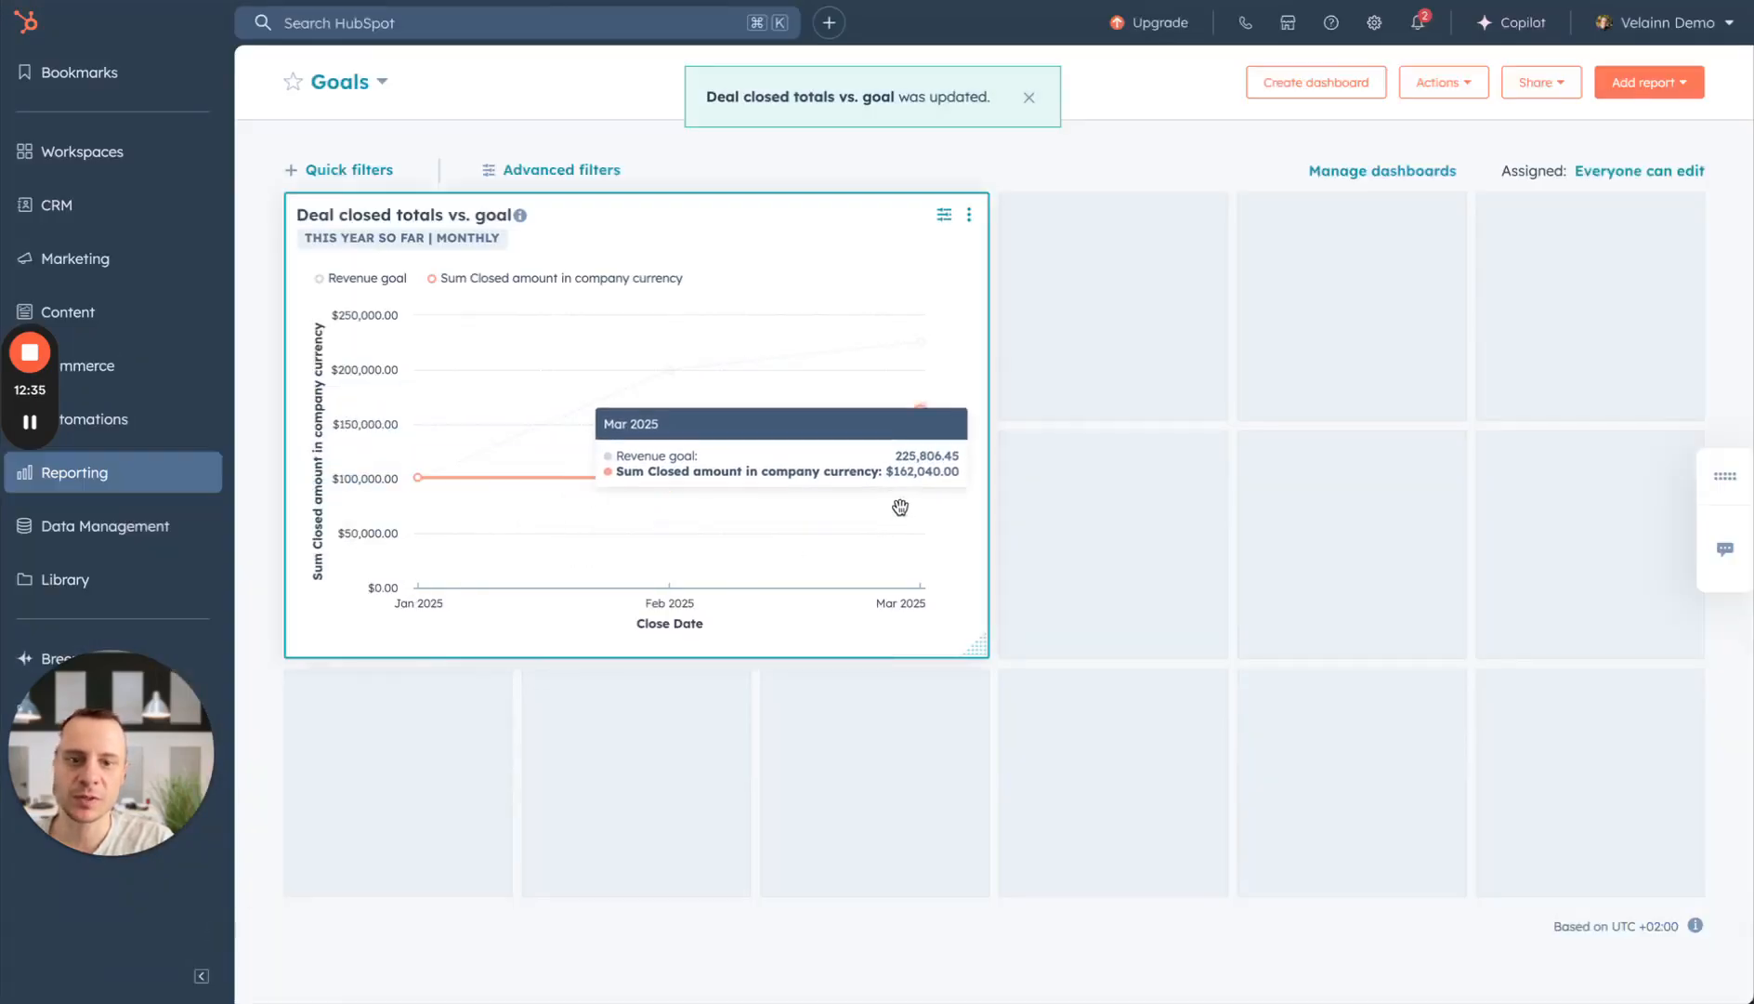
left_click_drag(975, 646, 1410, 635)
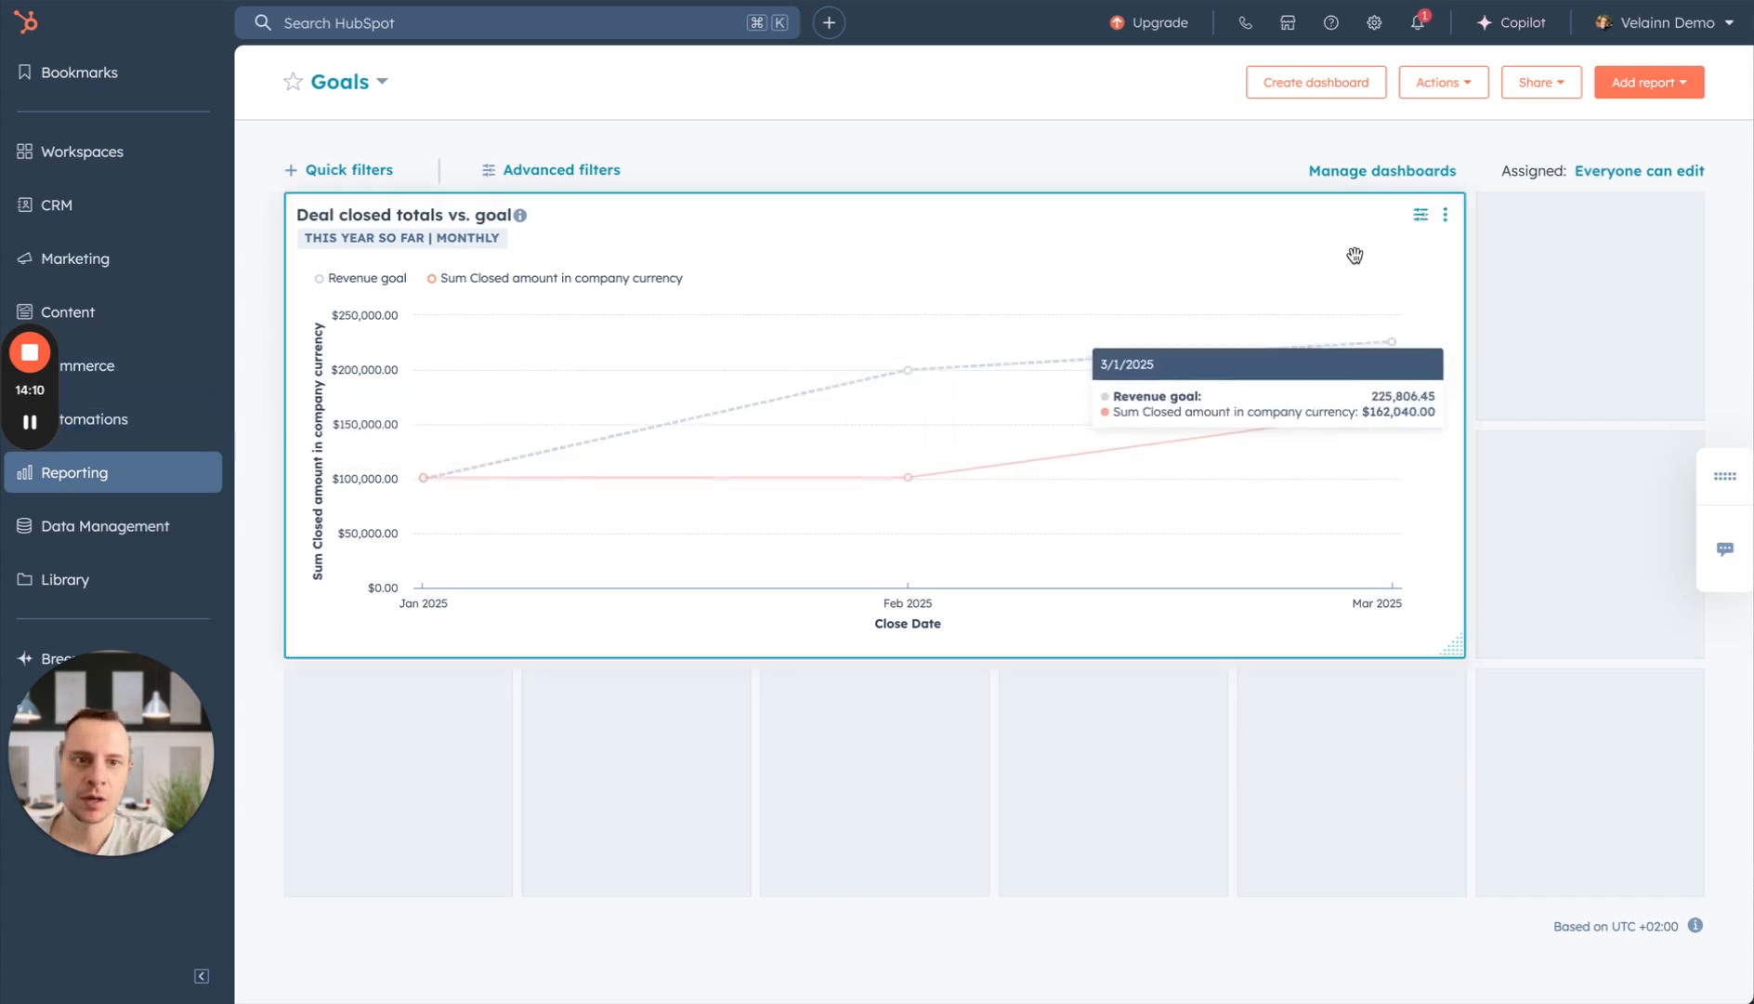
- Extend the Deal closed totals vs. goal report's This year date range to show the entire year and update the existing report
left_click(1420, 217)
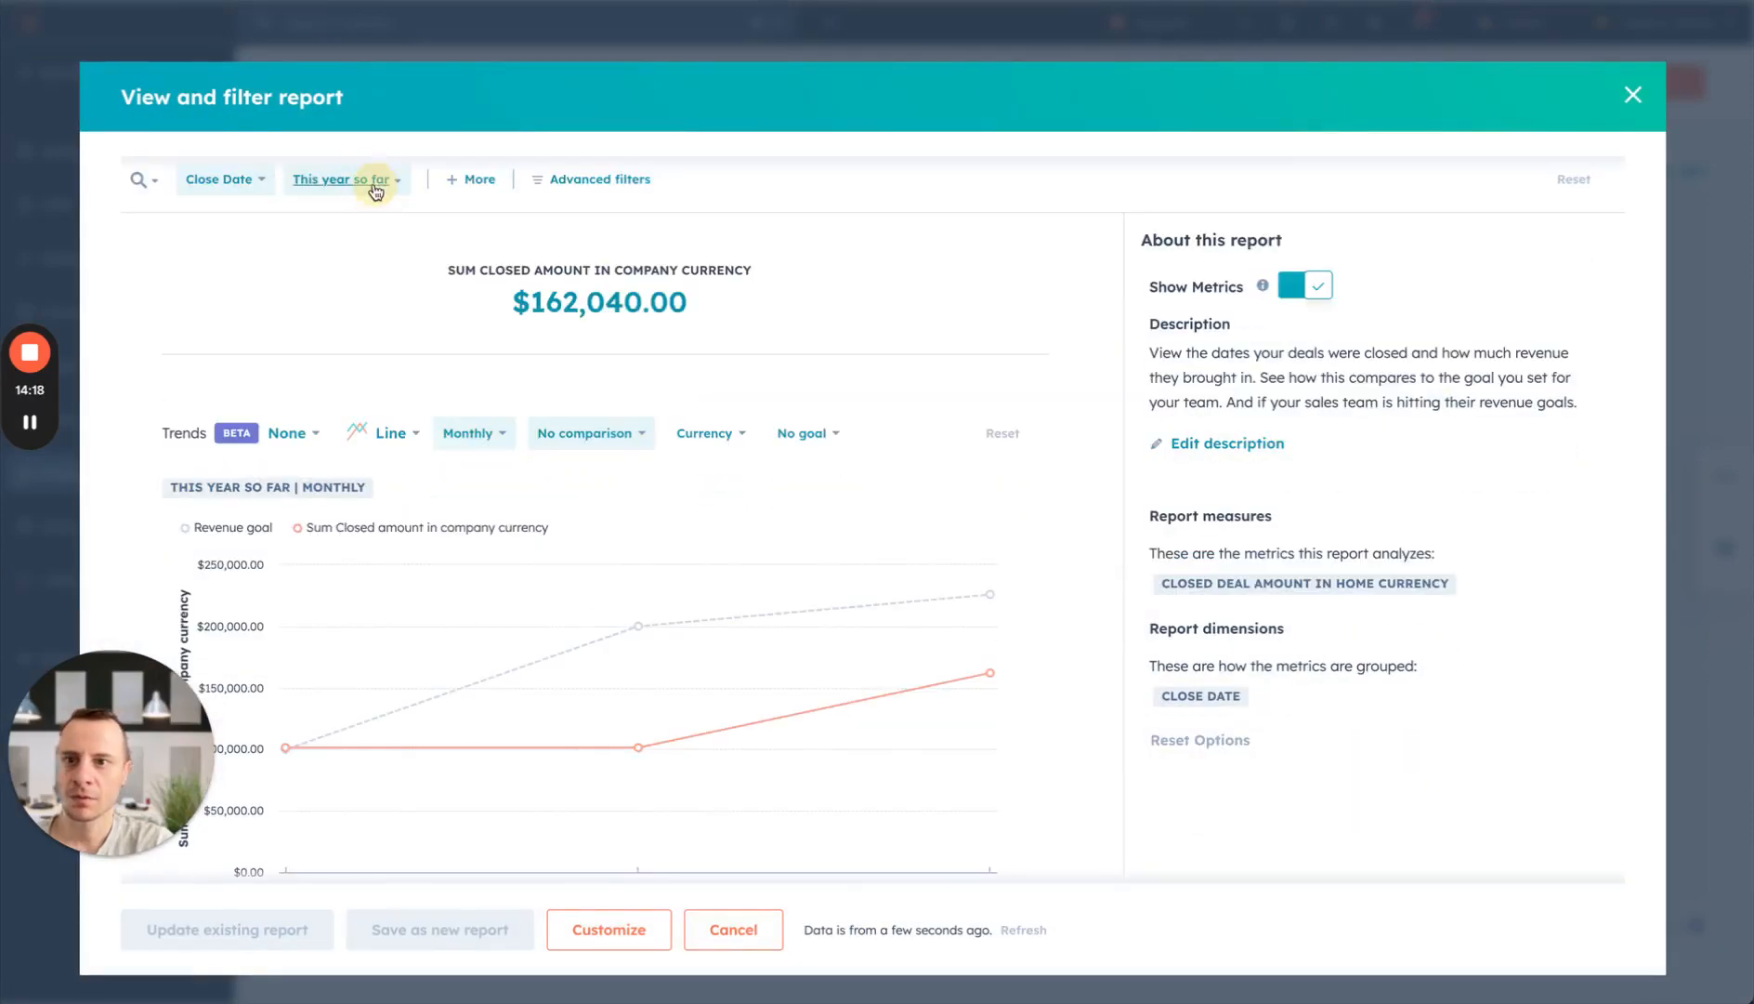
left_click(373, 186)
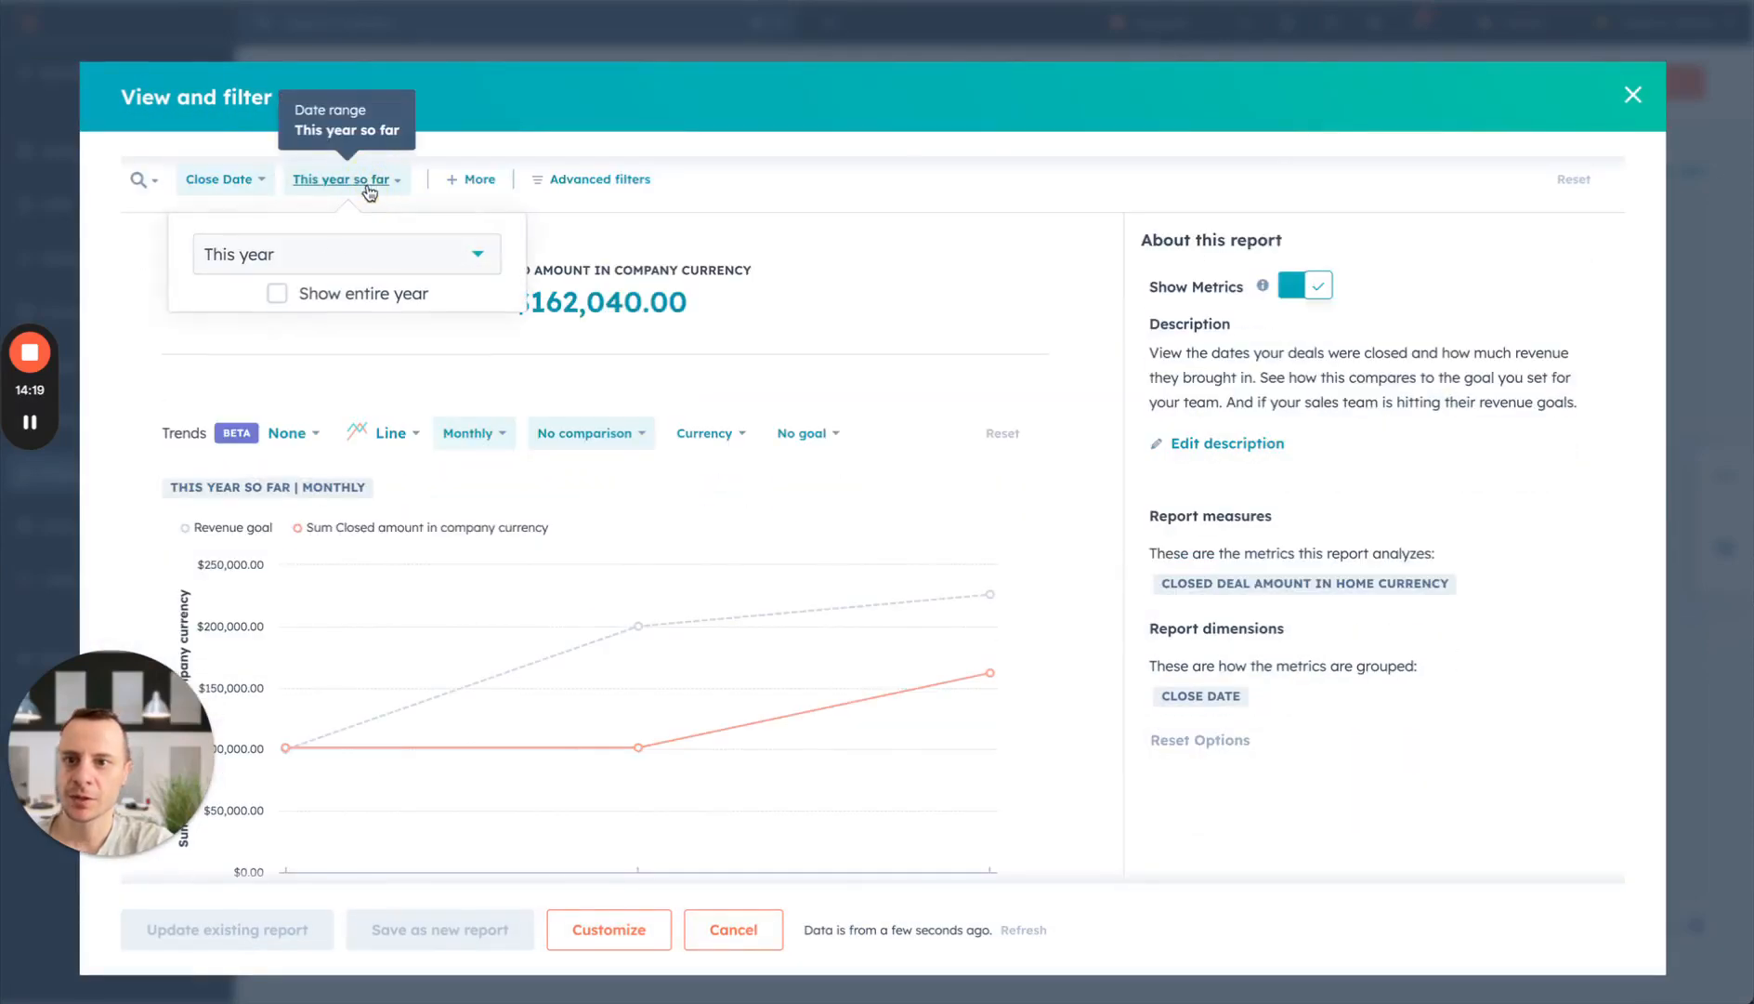
left_click(277, 296)
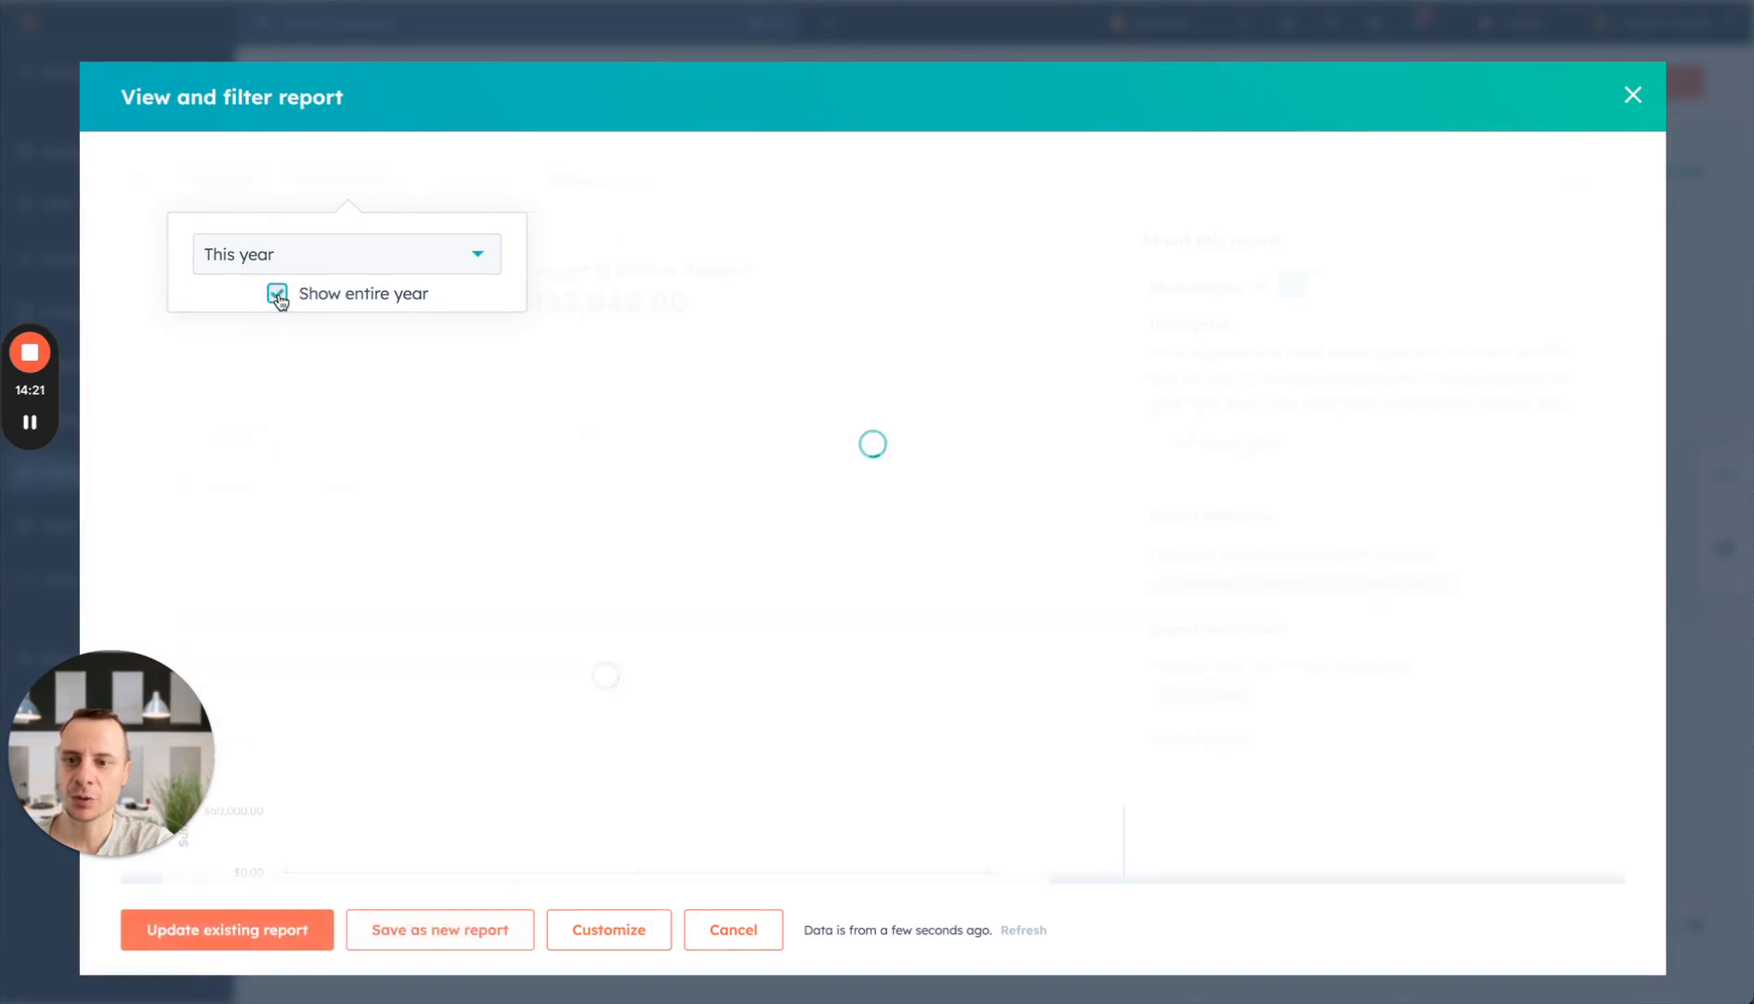
scroll(507, 460, "down", 1)
scroll(507, 460, "down", 1)
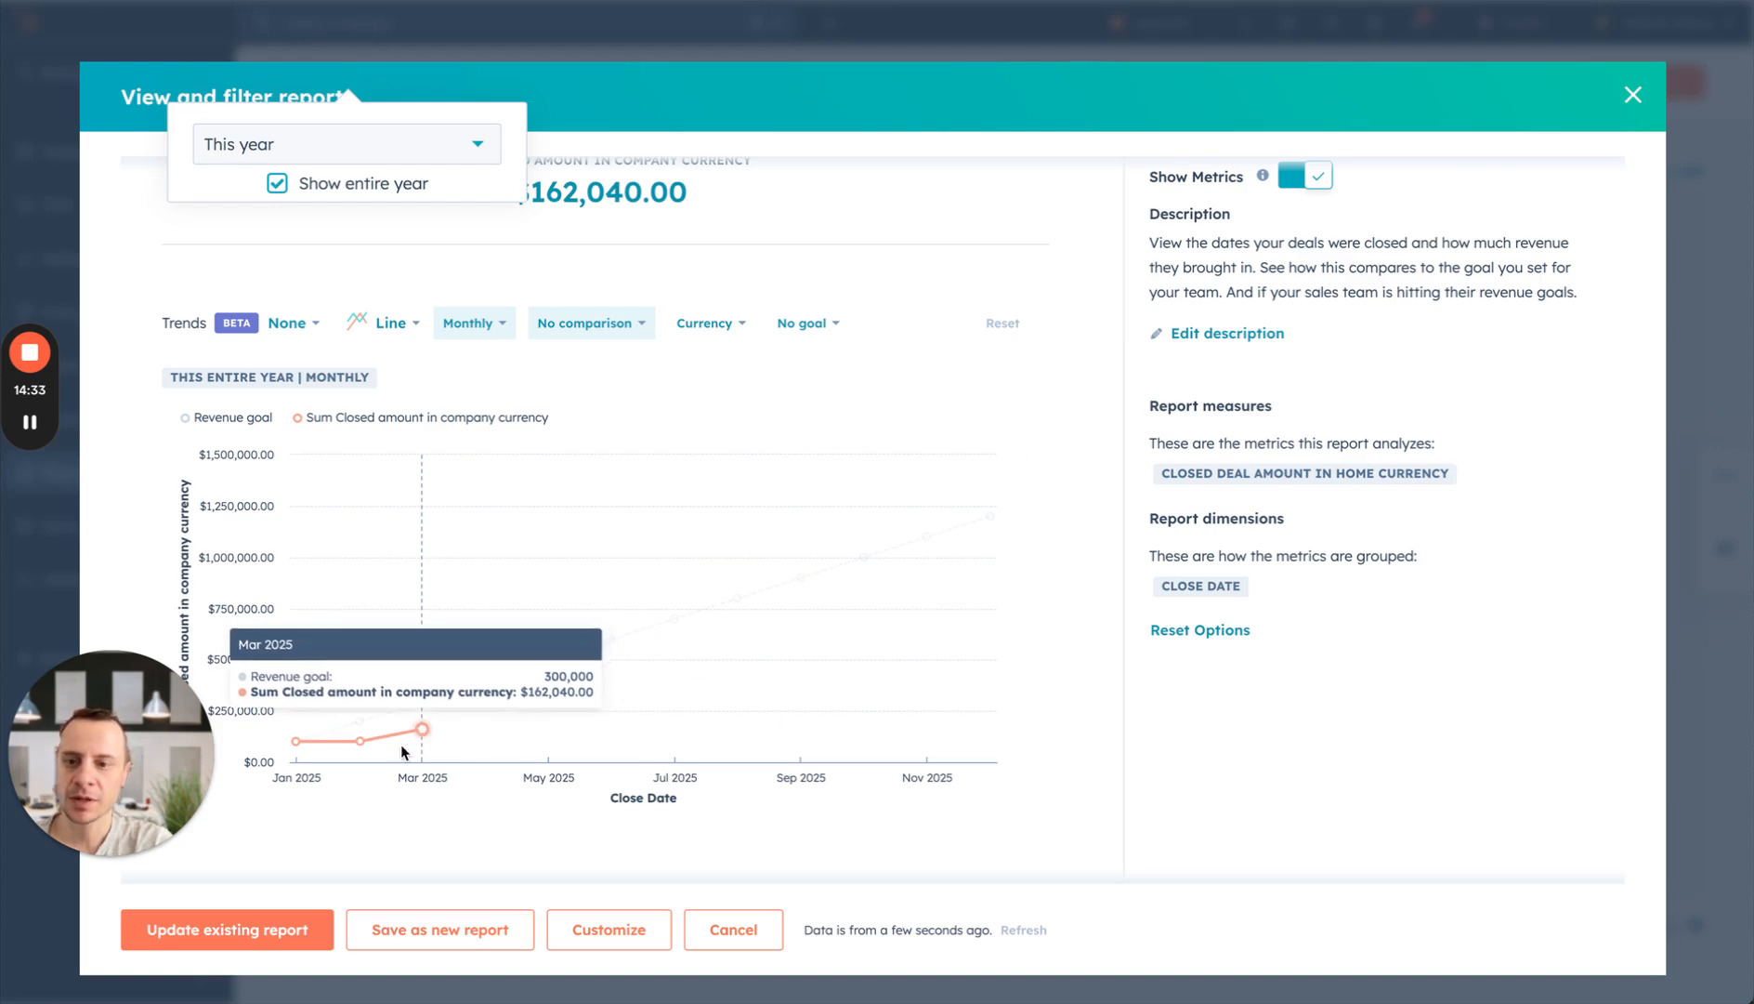
left_click(227, 929)
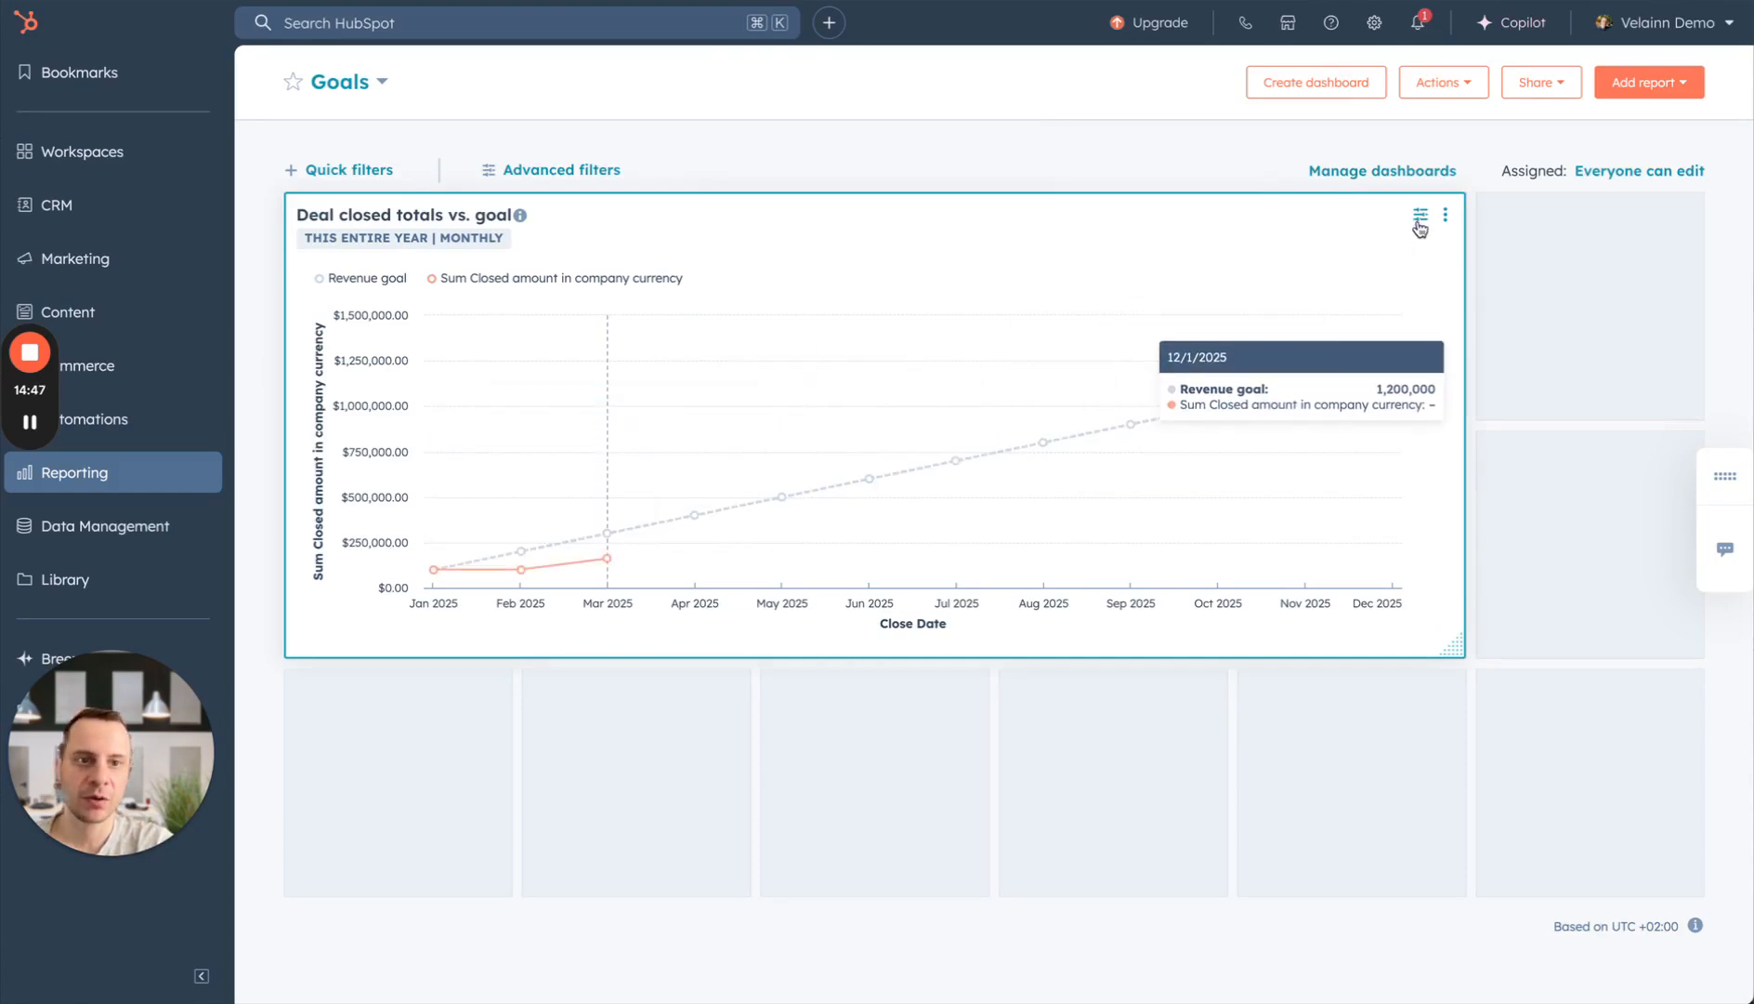
- Reopen the Deal closed totals vs. goal report for filtering and compare its trend with Last year
left_click(1421, 220)
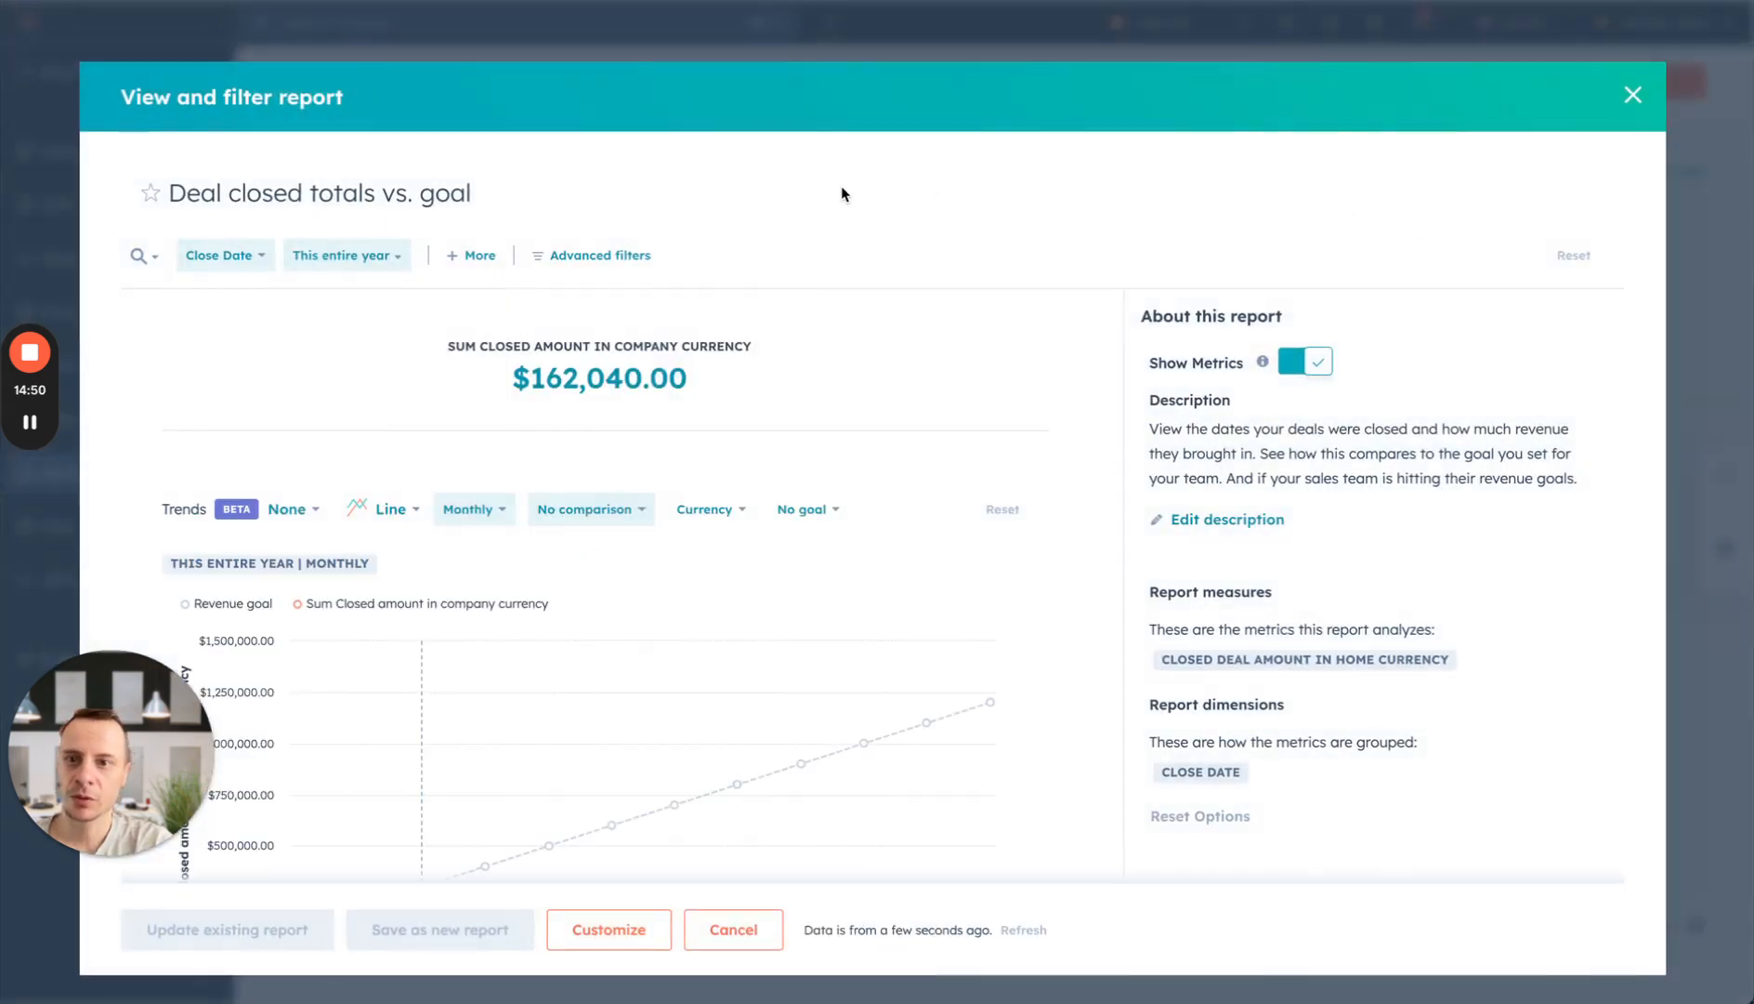
scroll(566, 399, "down", 2)
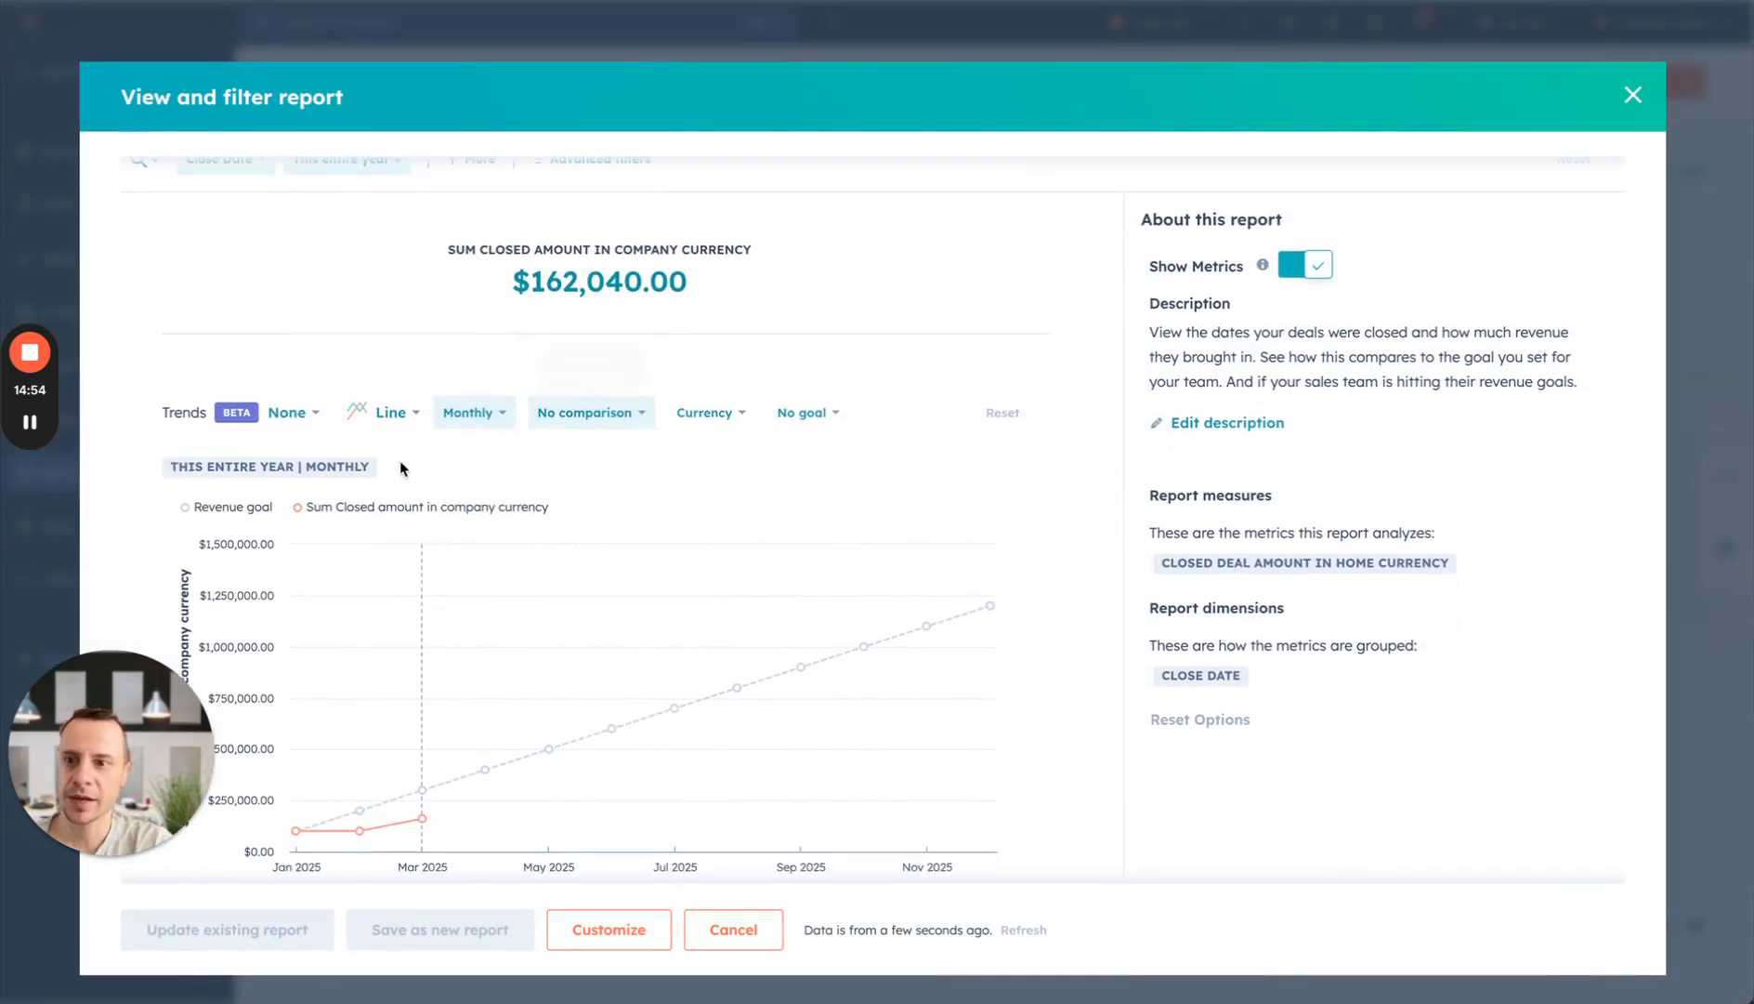
scroll(520, 418, "down", 1)
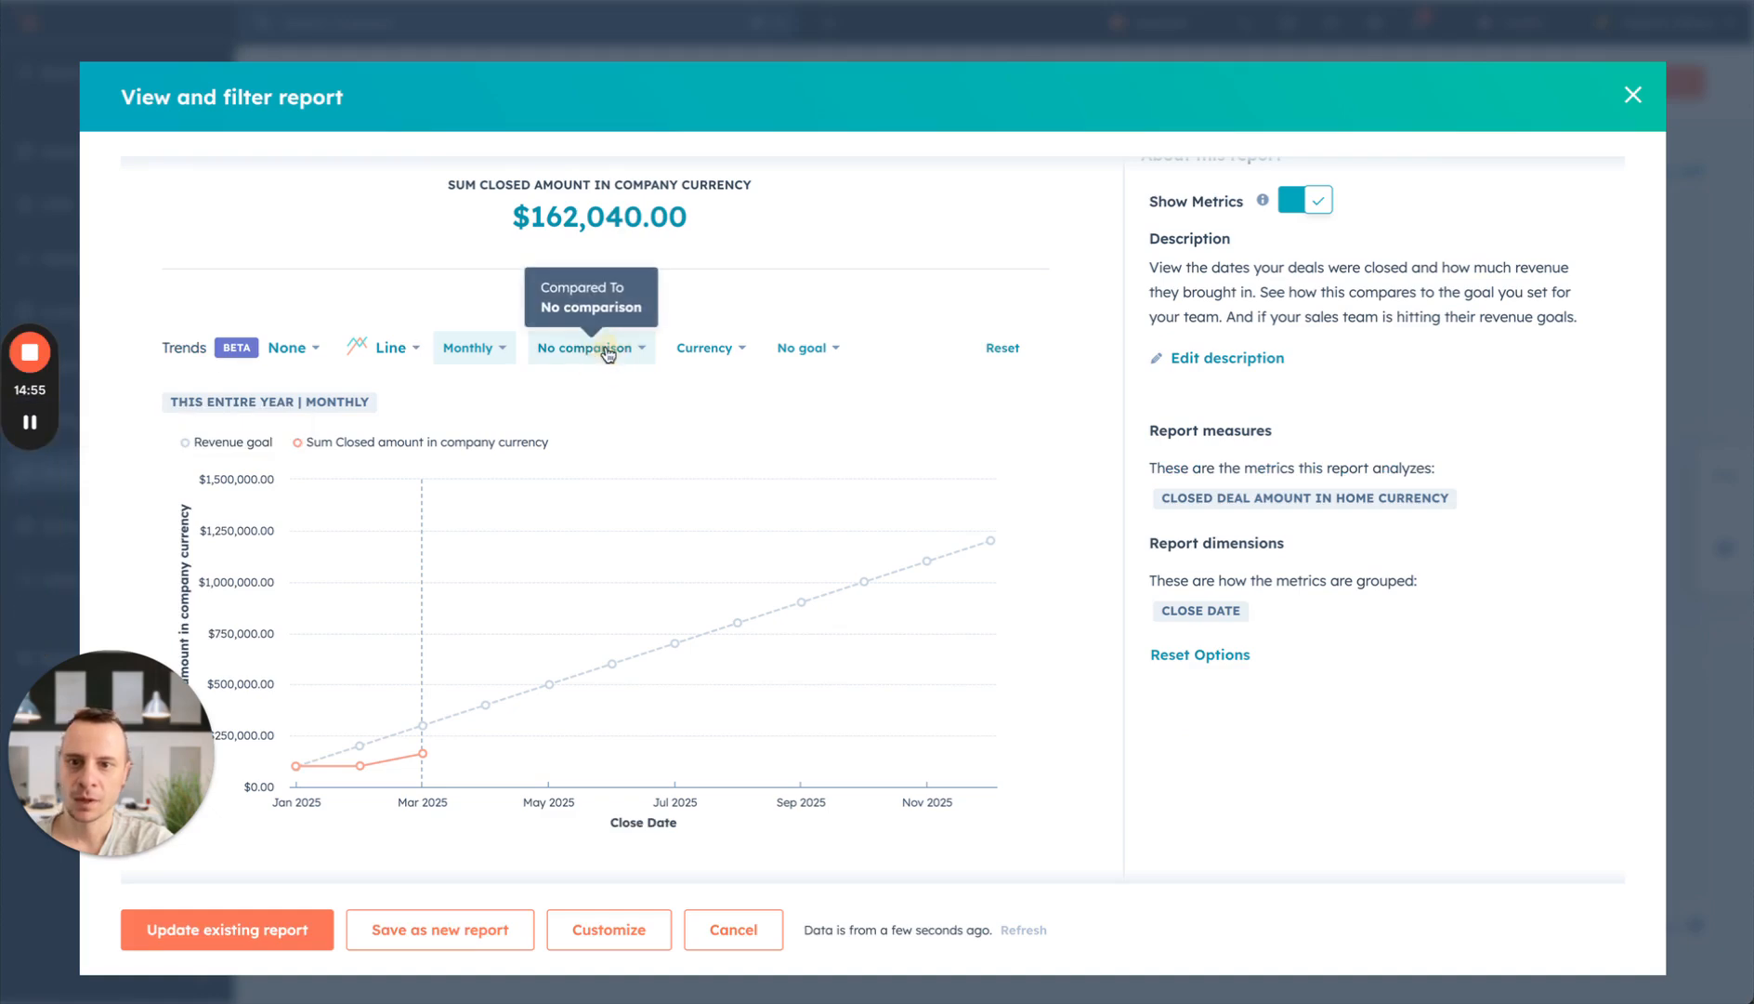
left_click(563, 353)
left_click(518, 444)
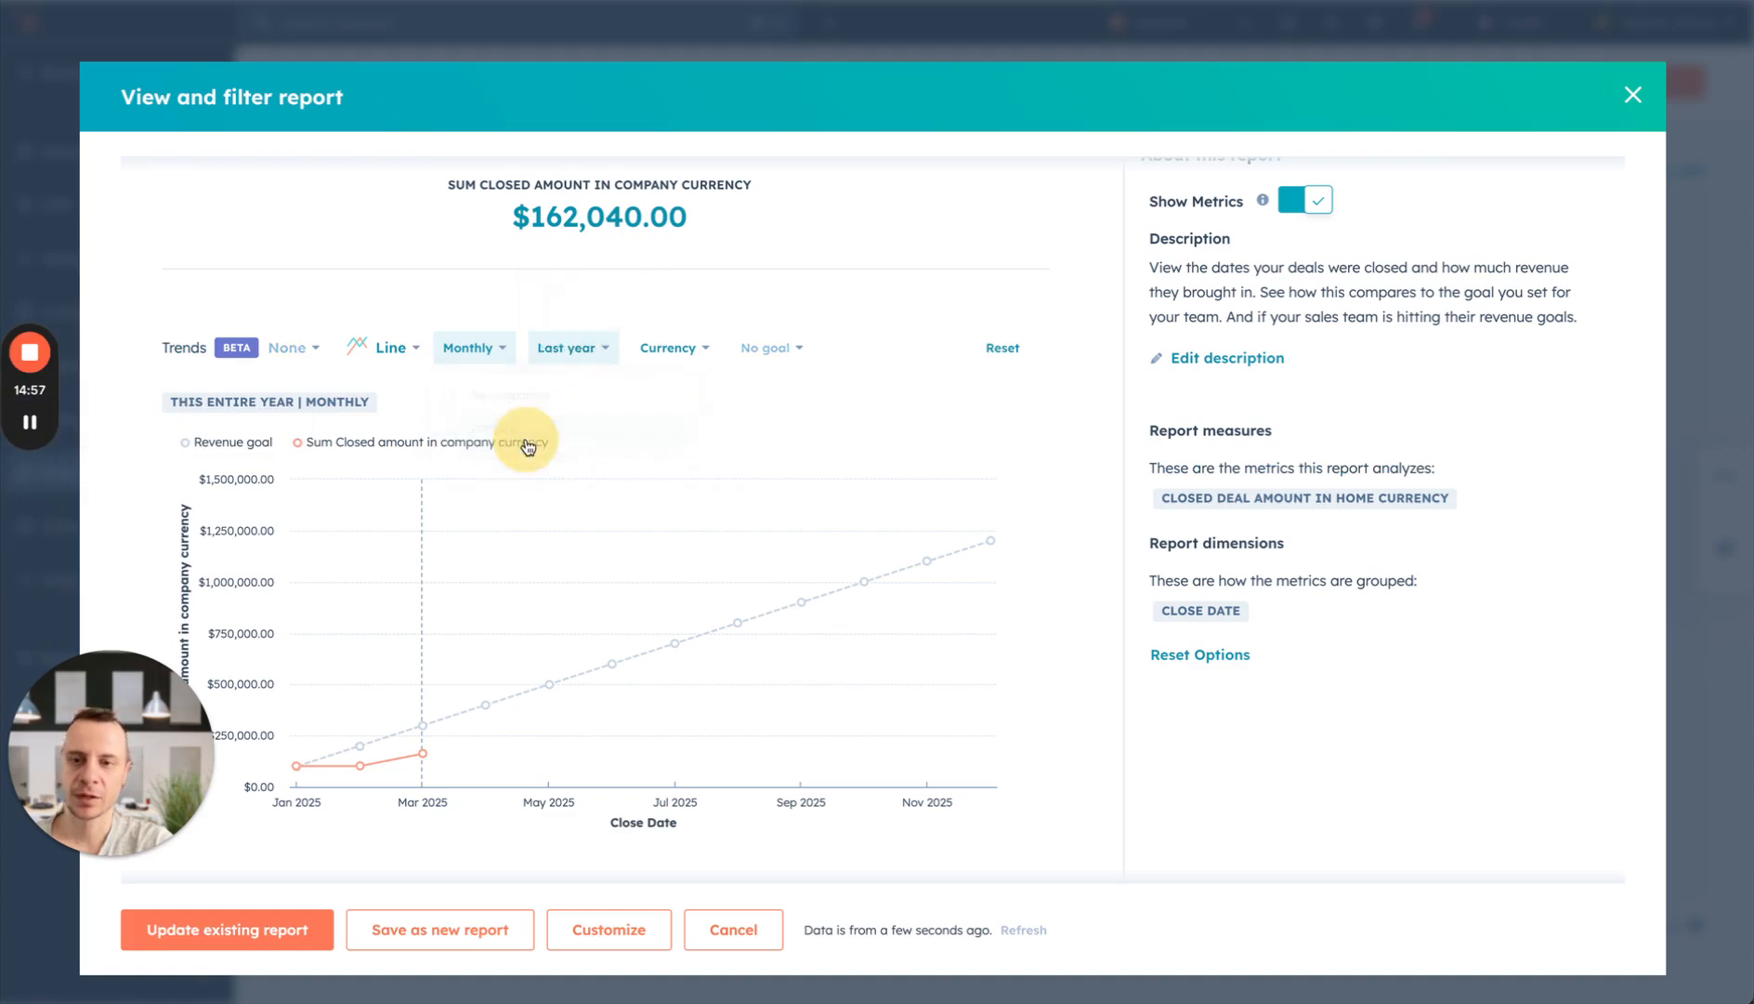
scroll(610, 539, "down", 1)
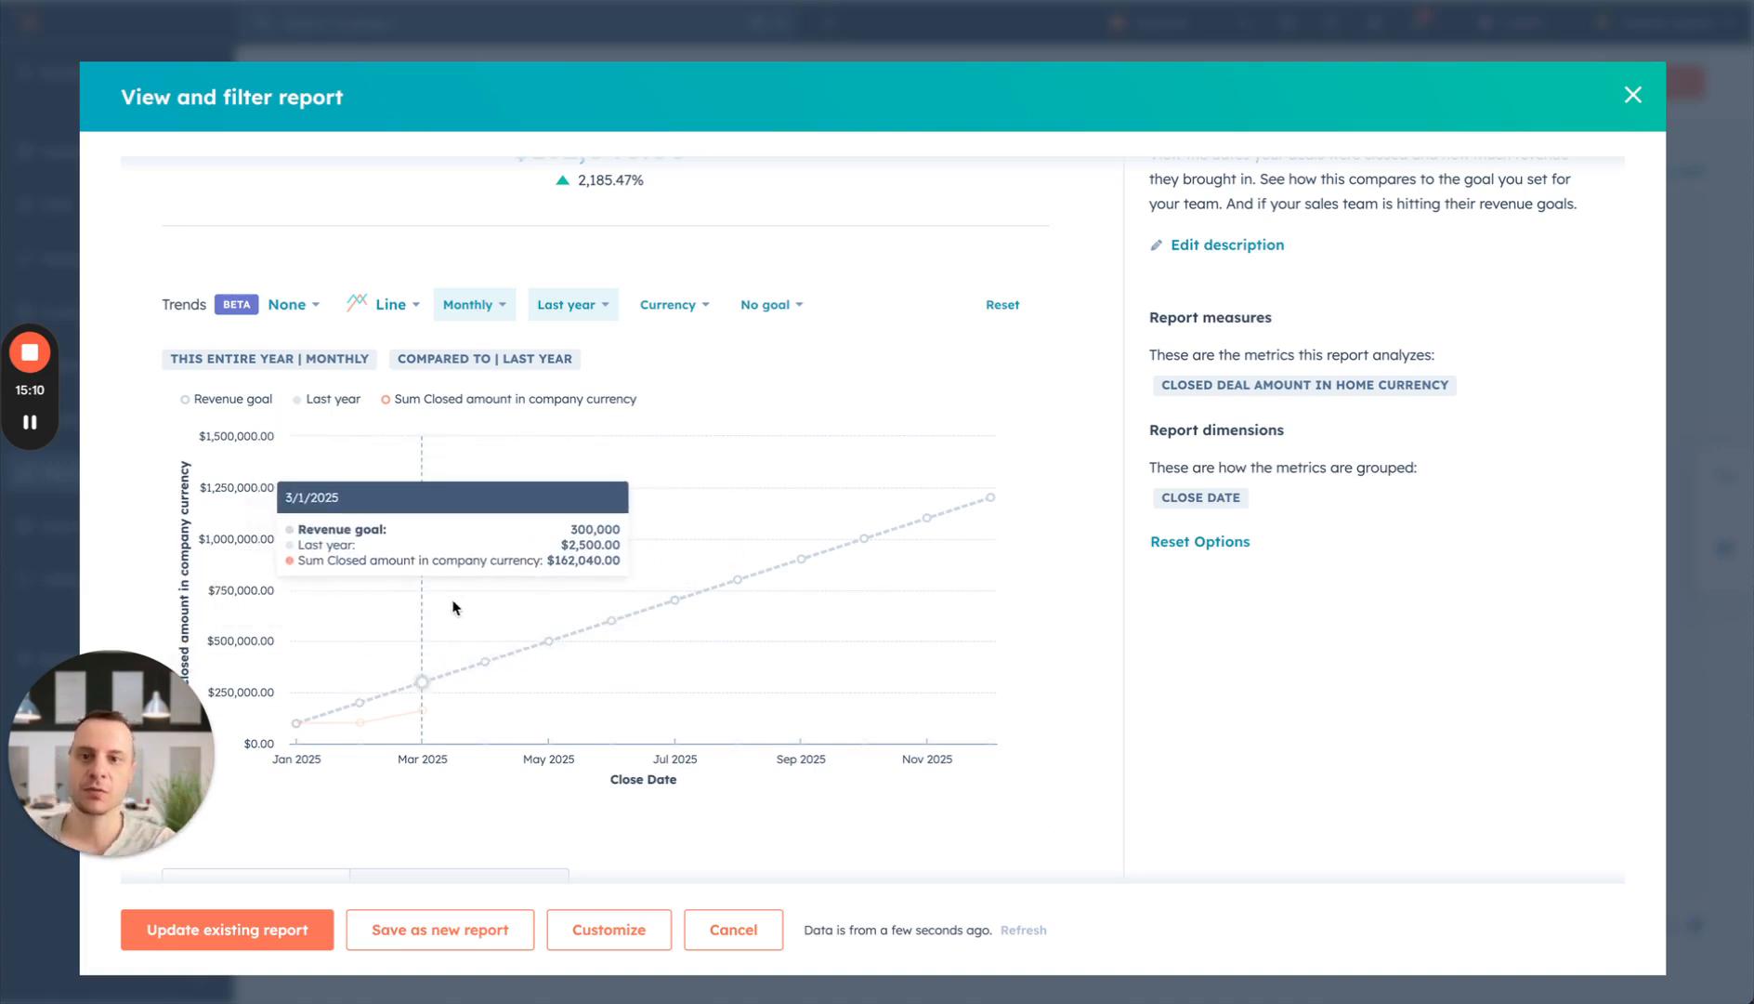
- Apply the Sales team's monthly 2025 Goal to the report and update the existing report
left_click(789, 306)
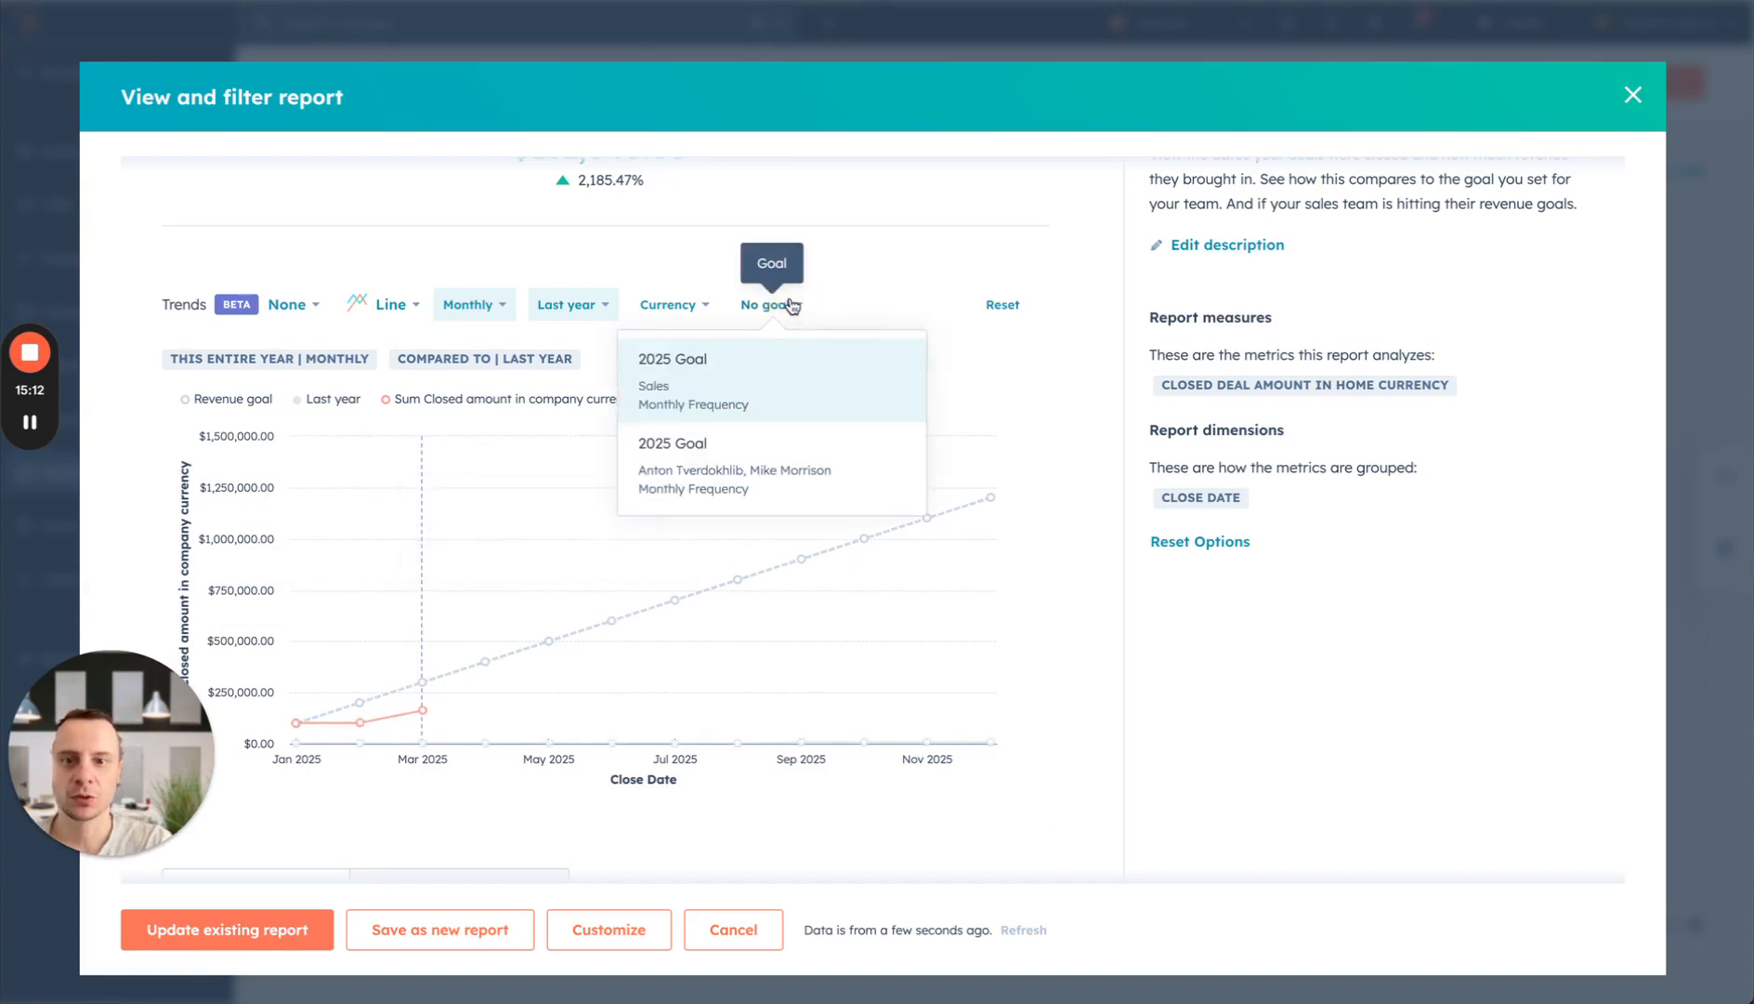
left_click(753, 389)
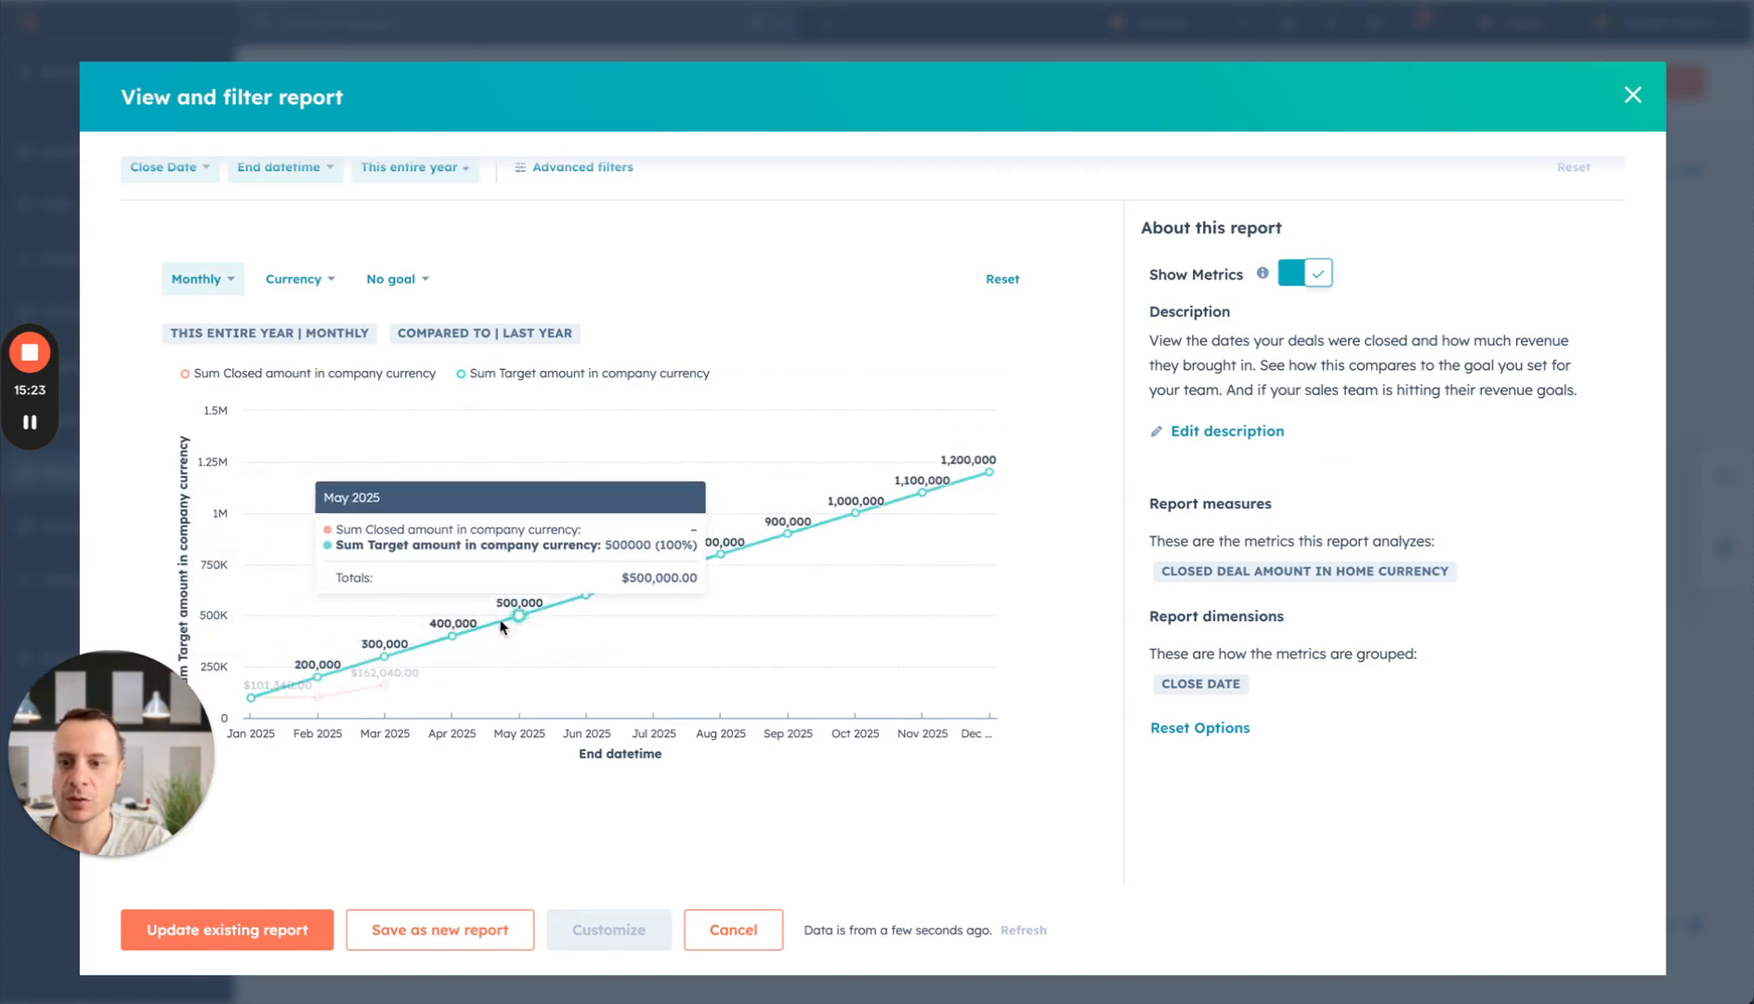
scroll(460, 548, "up", 1)
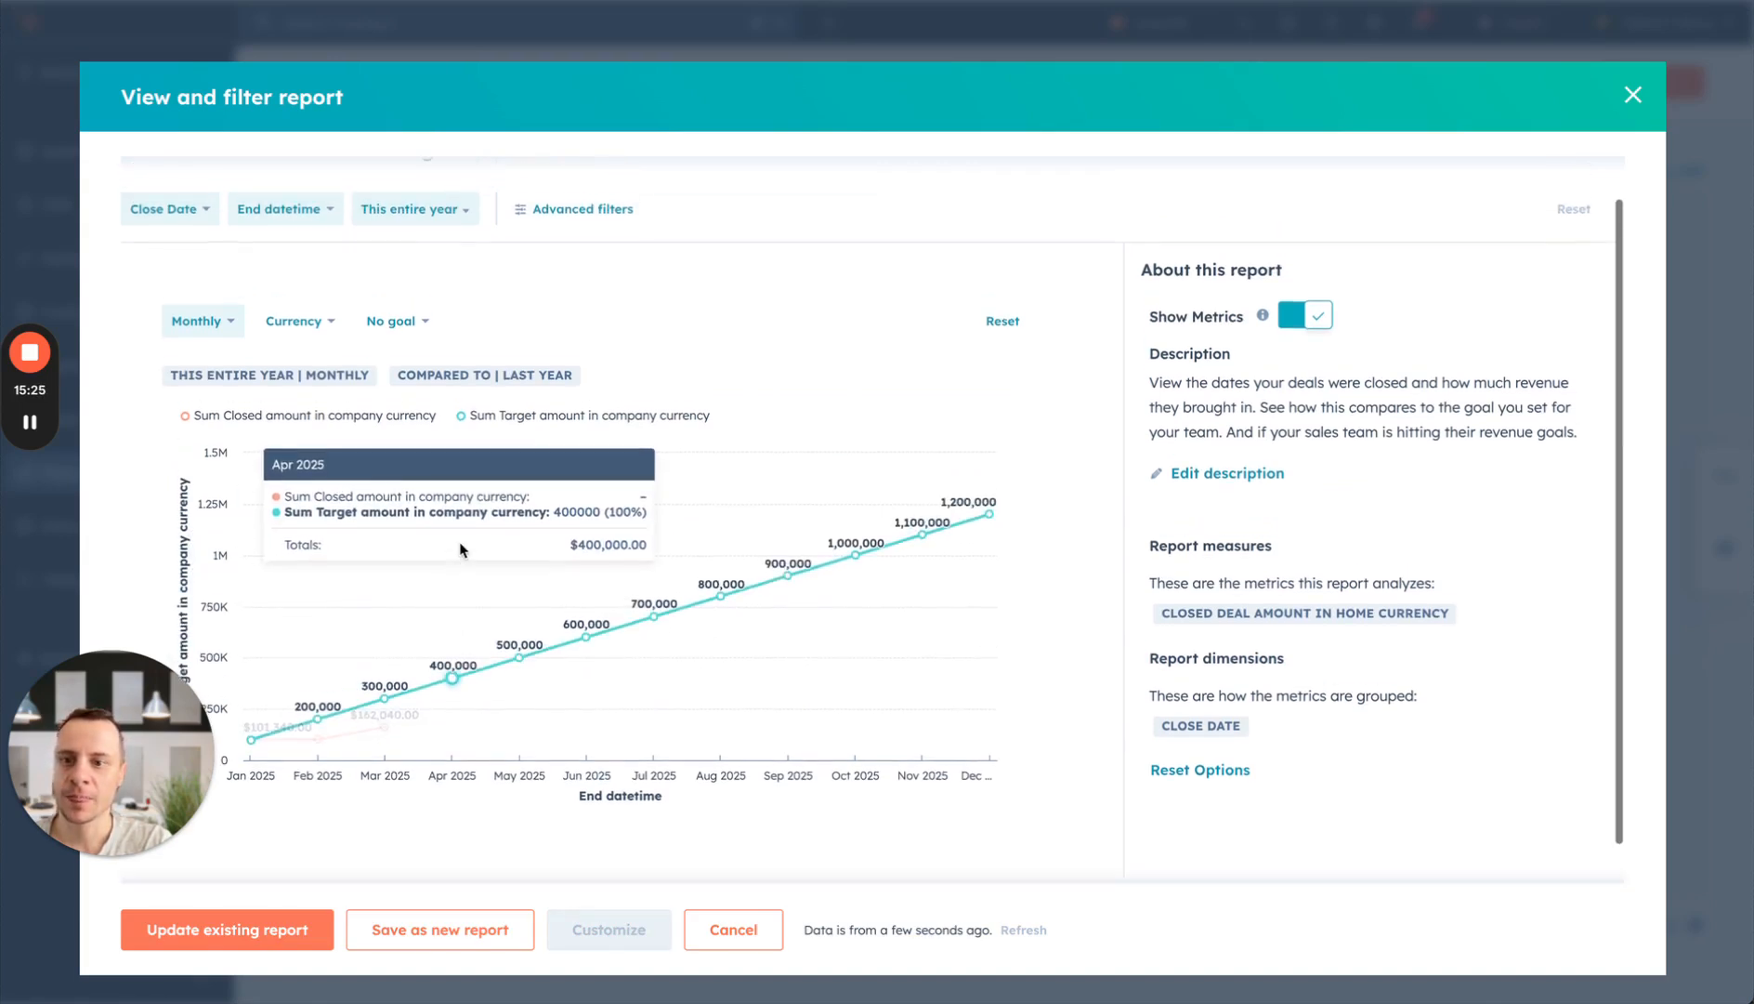
left_click(244, 933)
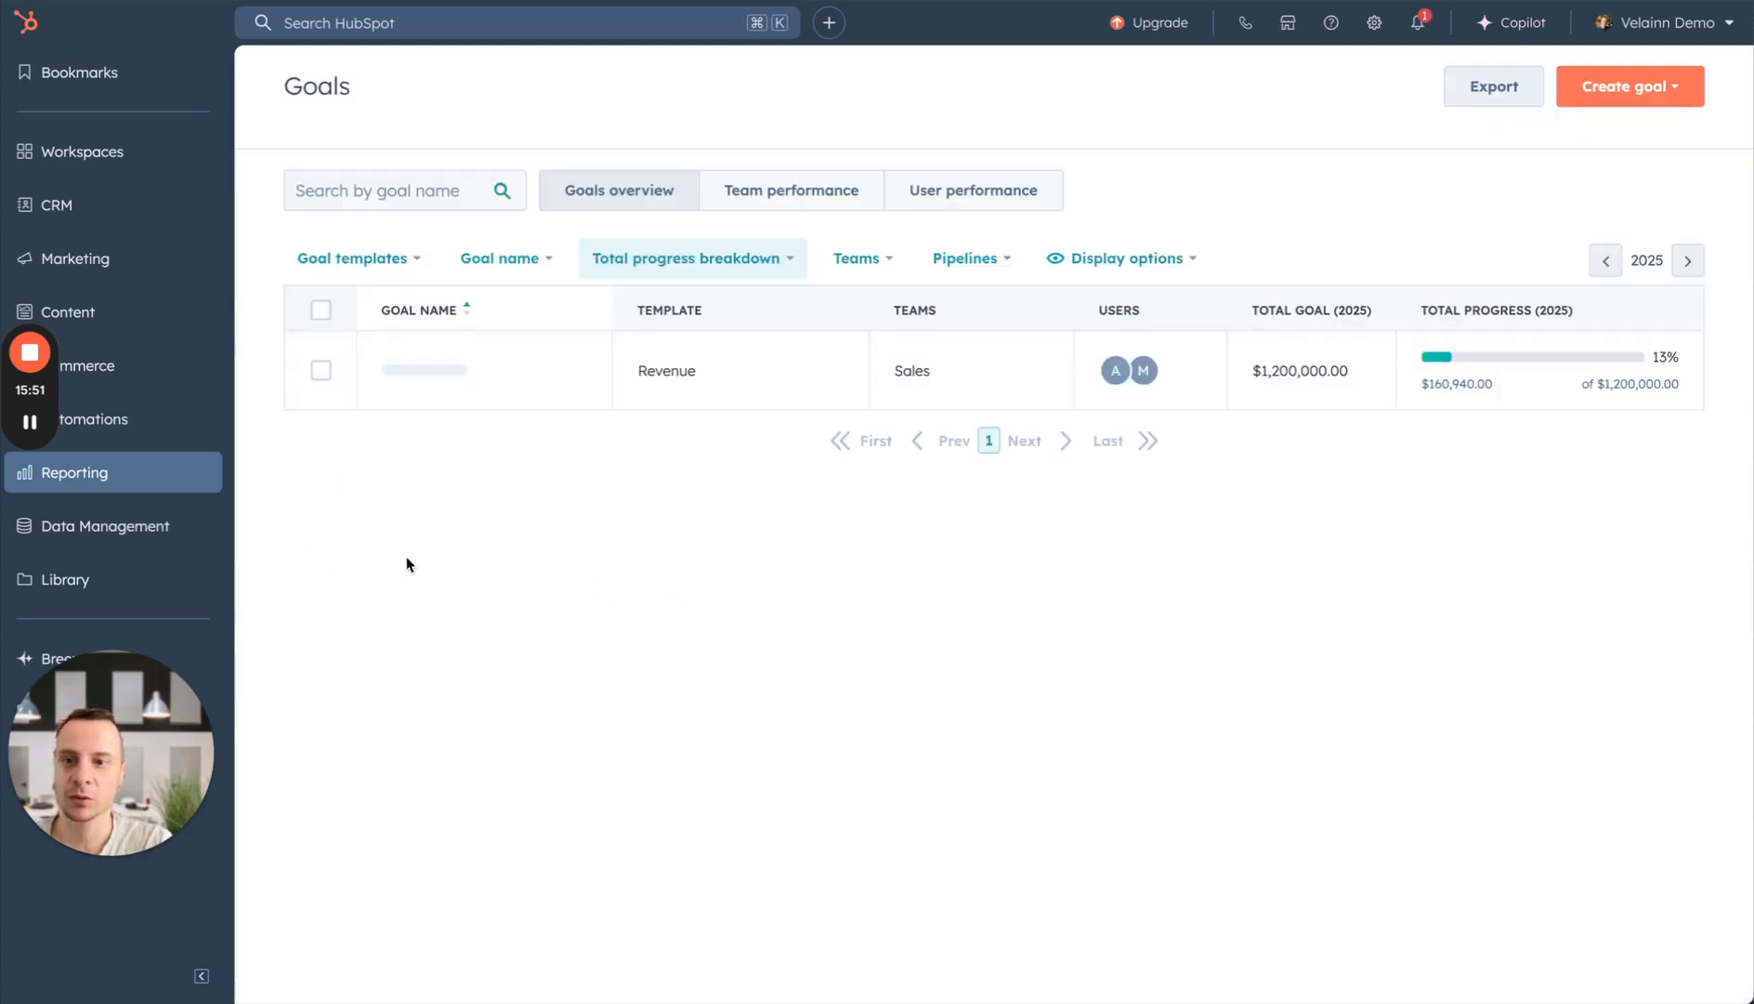
- Open the 2025 Goal from the goals overview and review its summary charts, team performance and user performance
left_click(414, 375)
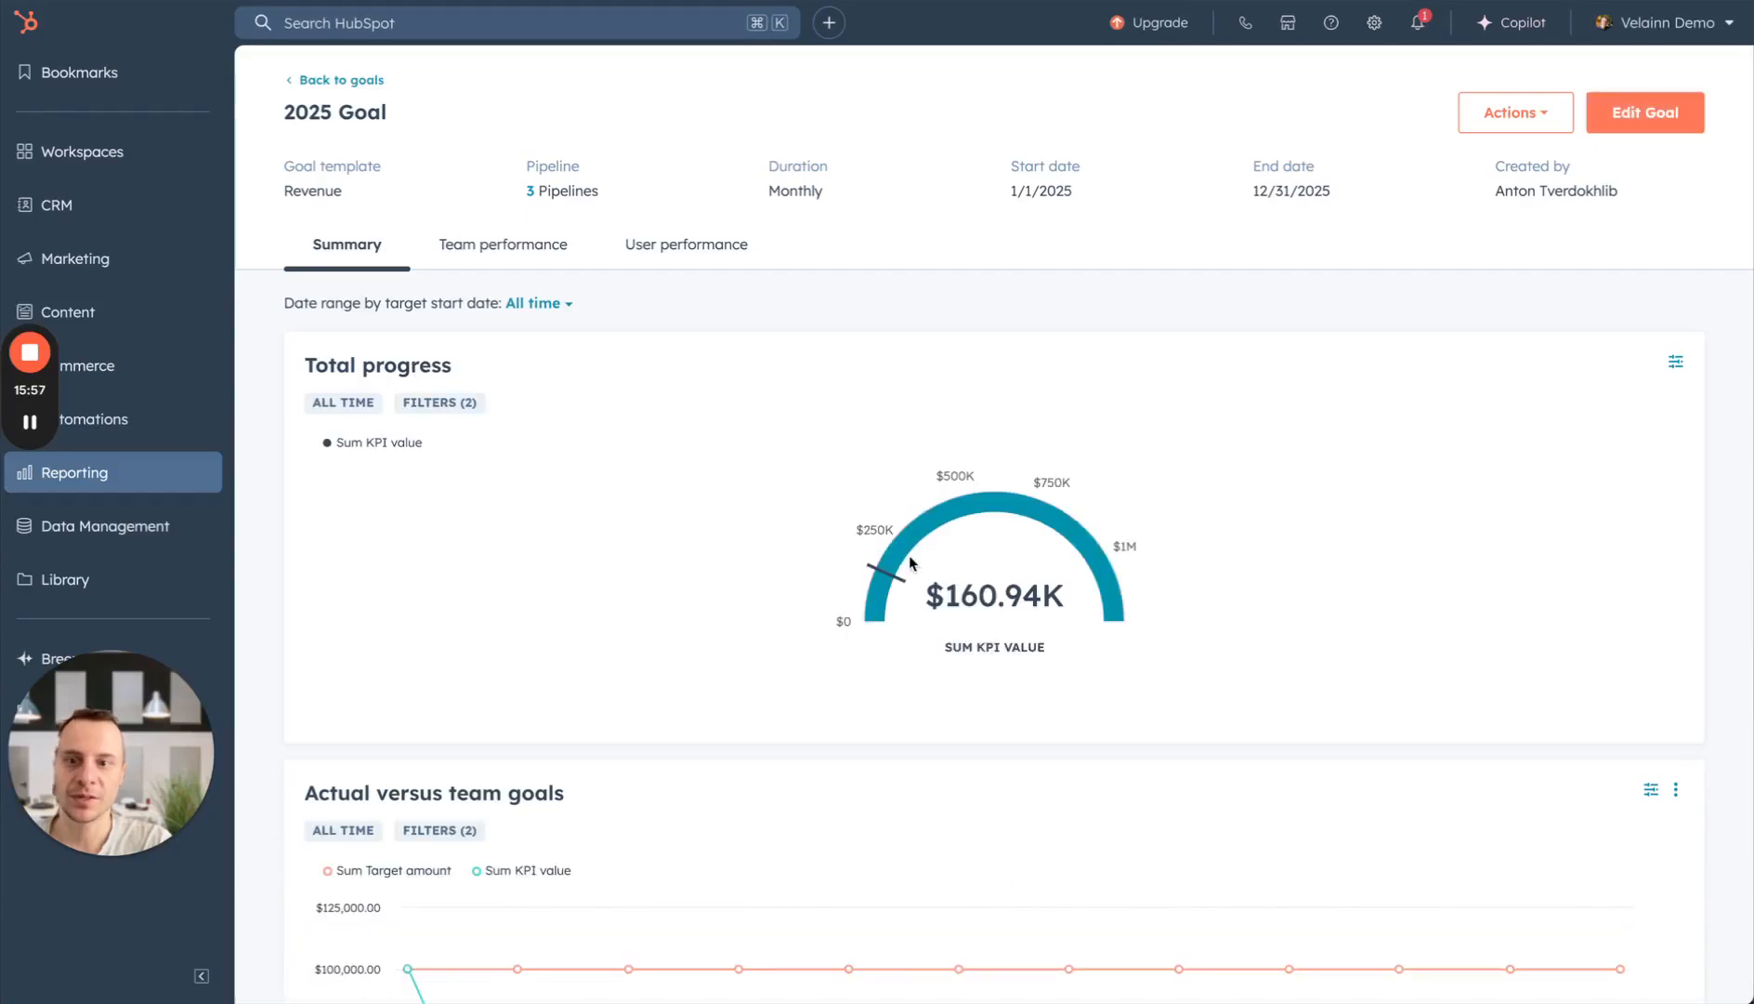
scroll(909, 561, "down", 1)
scroll(957, 636, "down", 8)
scroll(957, 636, "down", 6)
scroll(955, 635, "up", 15)
left_click(560, 246)
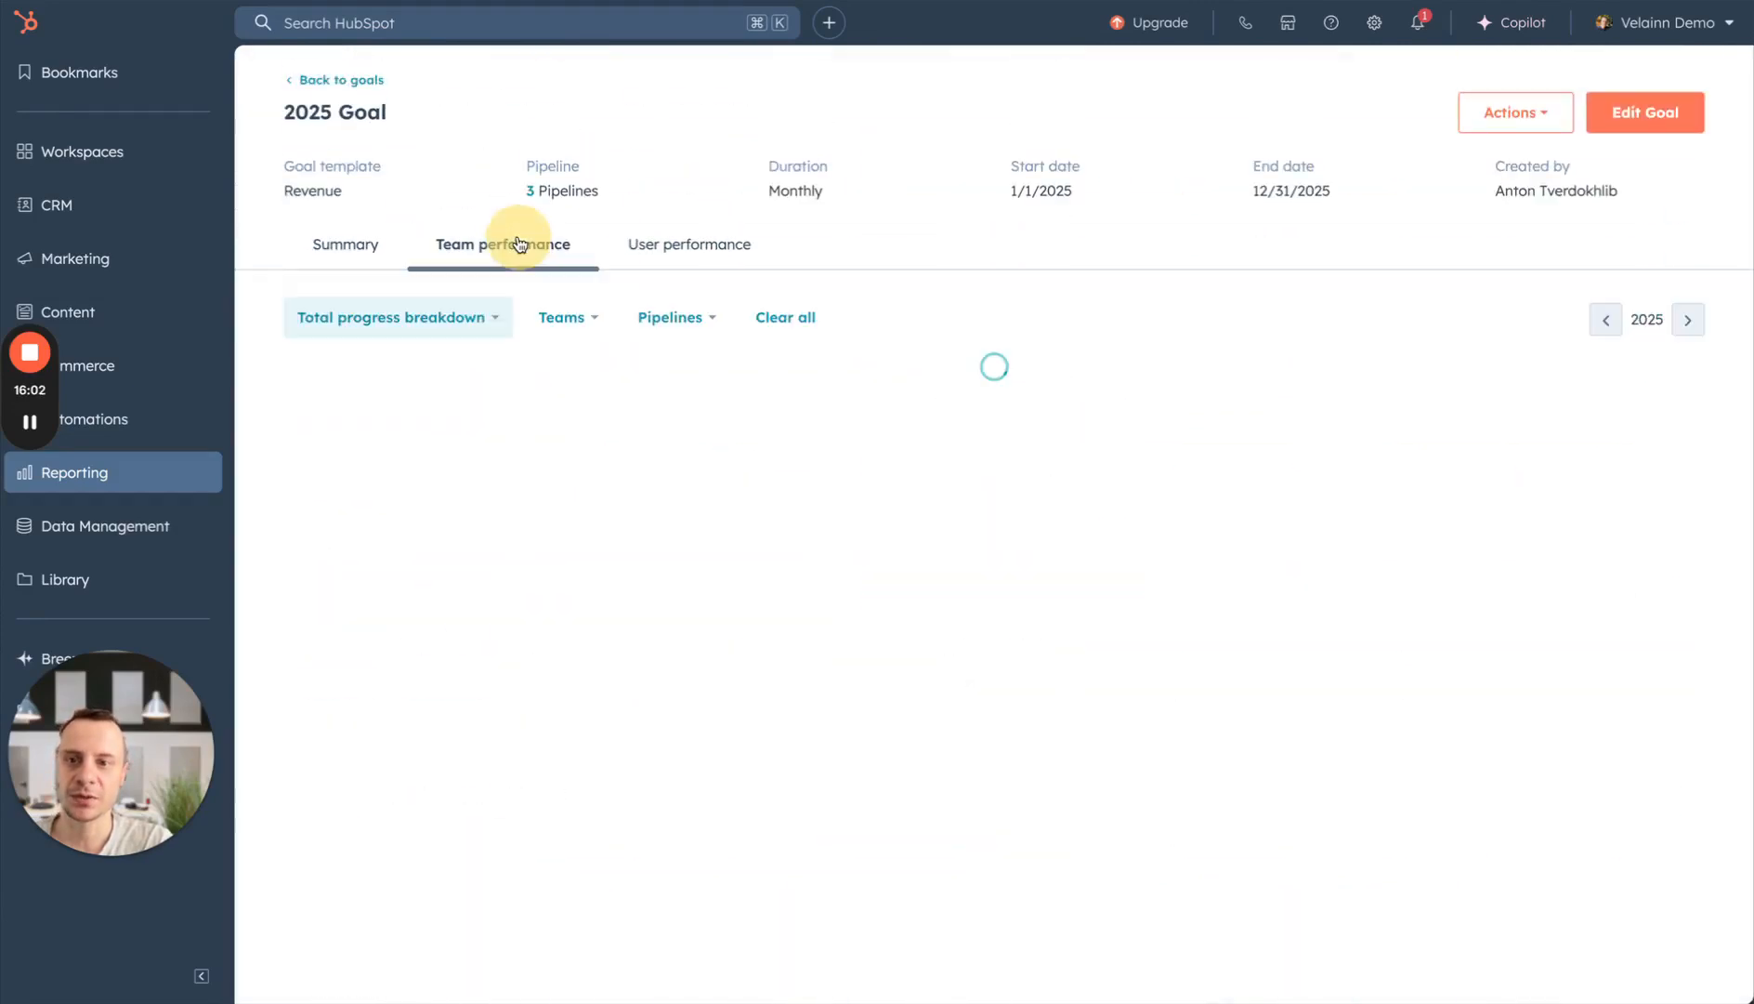
left_click(708, 251)
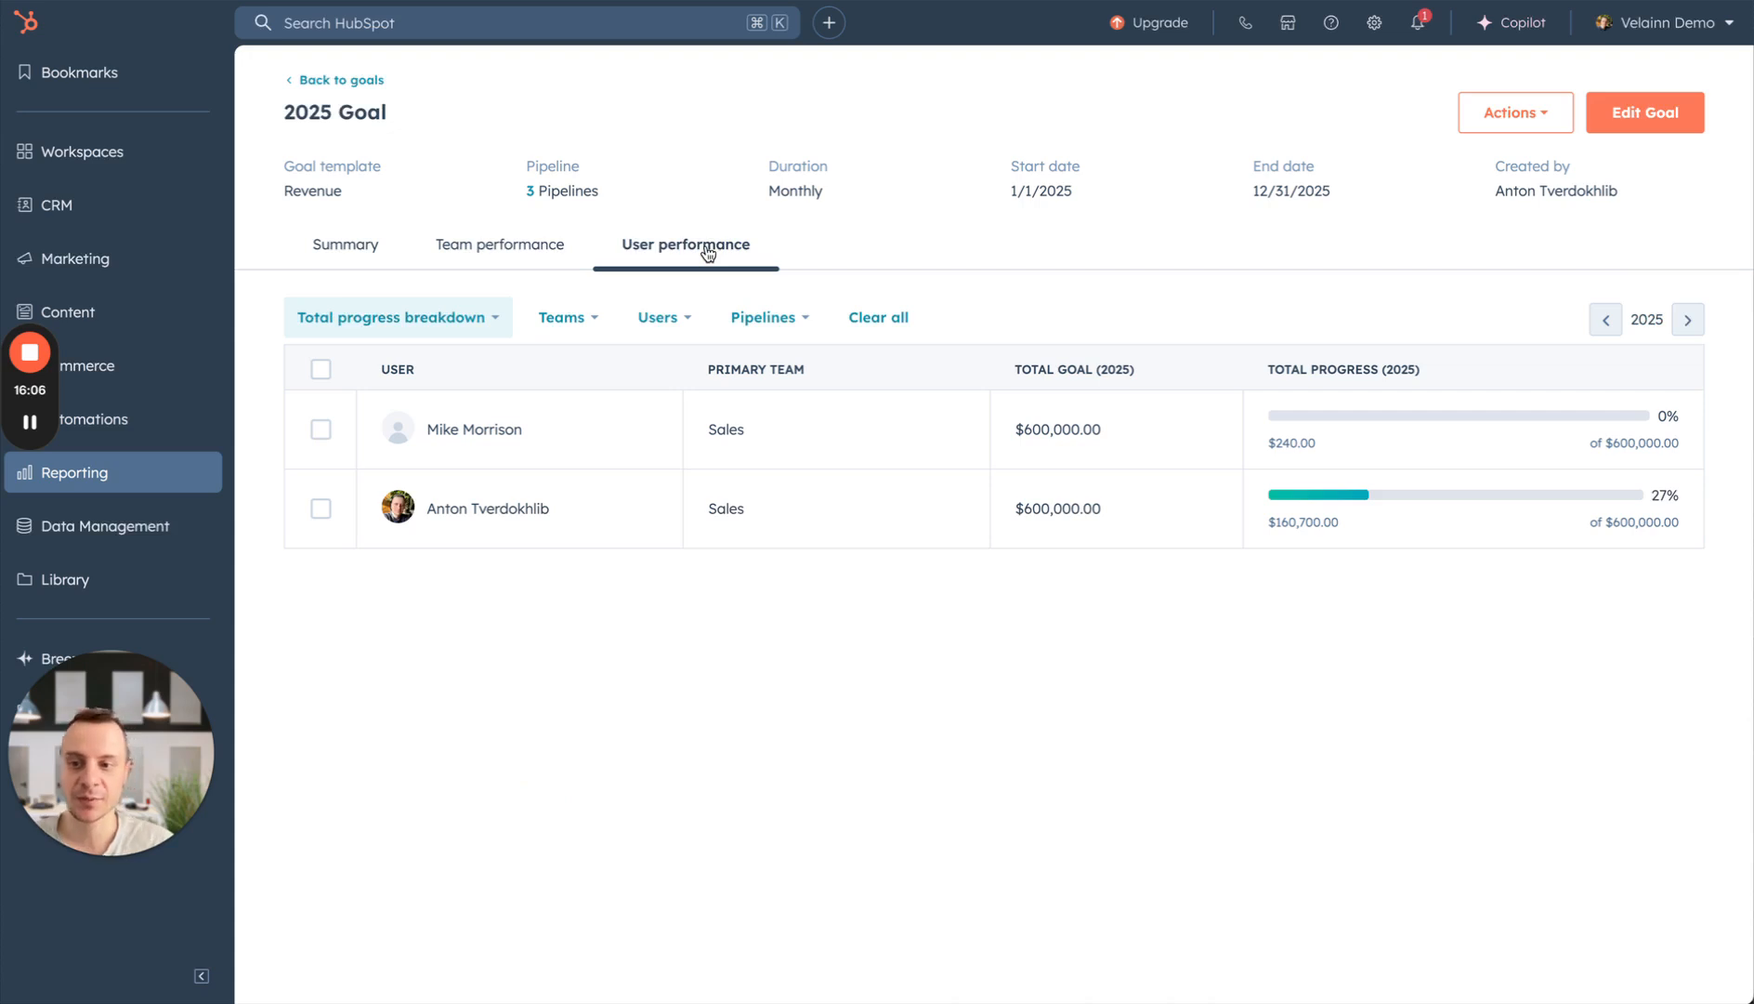